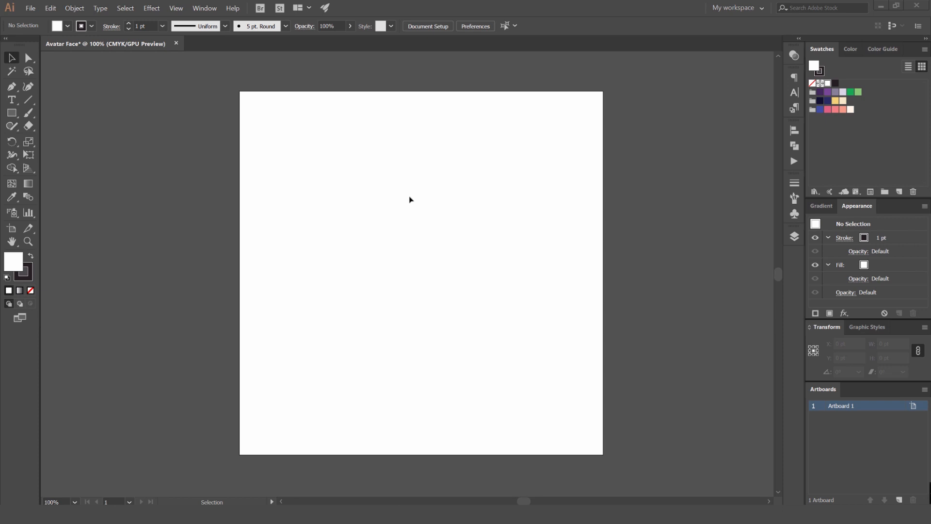
# - Draw a 1000 by 1000 pt rectangle covering the whole artboard and fill it with the pale cream swatch
pyautogui.moveTo(442, 195); pyautogui.dragTo(452, 182)
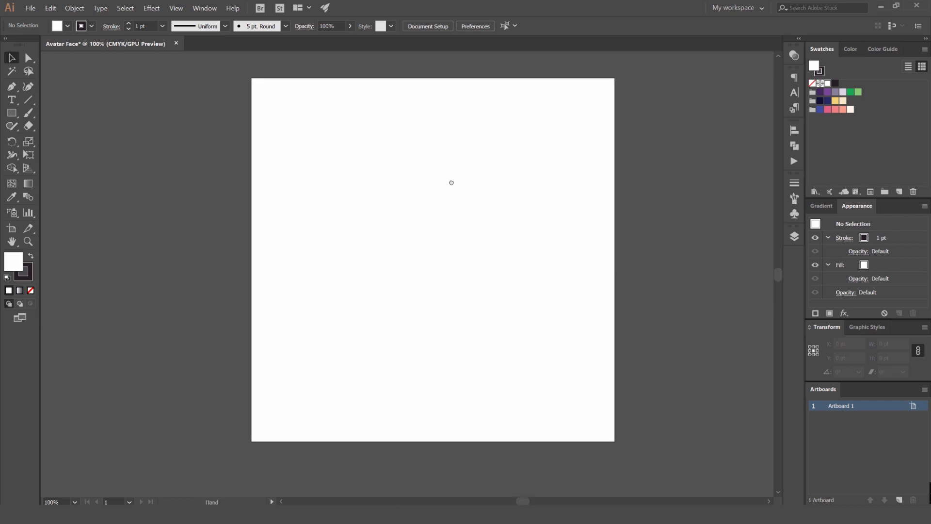
pyautogui.press('m')
pyautogui.moveTo(251, 77); pyautogui.dragTo(615, 442)
pyautogui.click(843, 101)
pyautogui.click(851, 109)
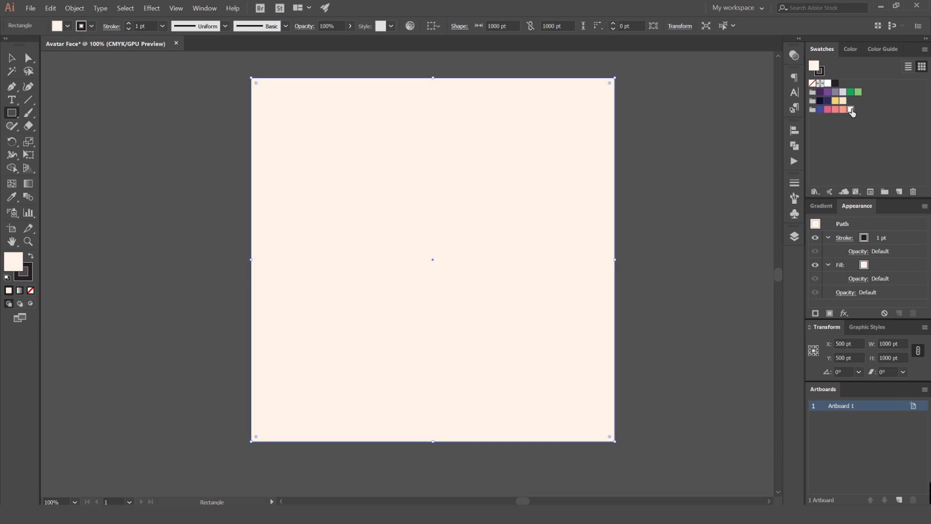
# - Remove the stroke from the cream background rectangle and deselect it
pyautogui.press('v')
pyautogui.click(667, 136)
pyautogui.moveTo(598, 125); pyautogui.dragTo(539, 125)
pyautogui.scroll(3, 556, 135)
pyautogui.scroll(-2, 557, 151)
pyautogui.hotkey('ctrl', 'z')
pyautogui.click(659, 137)
pyautogui.click(577, 152)
pyautogui.press('x')
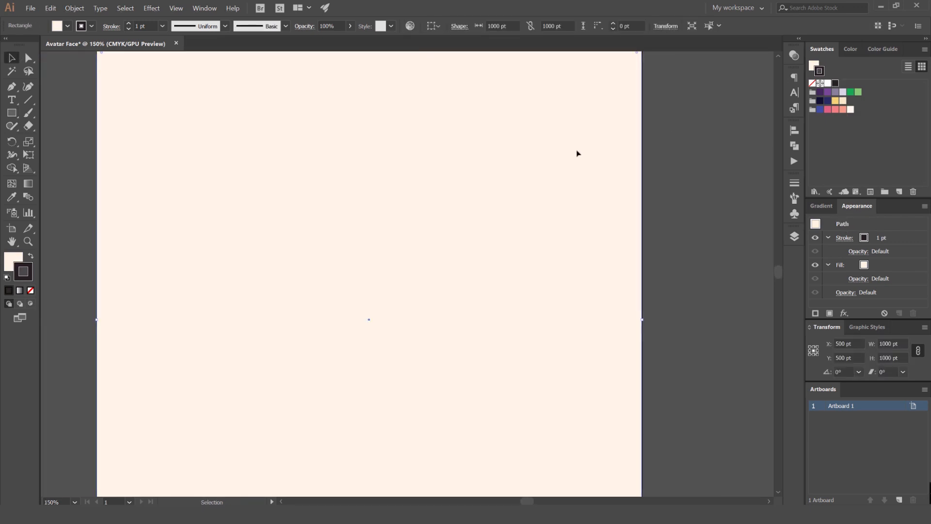
pyautogui.press('/')
pyautogui.press('x')
pyautogui.scroll(-2, 578, 145)
pyautogui.hotkey('ctrl', 'shift', 'a')
pyautogui.click(586, 144)
pyautogui.scroll(1, 638, 142)
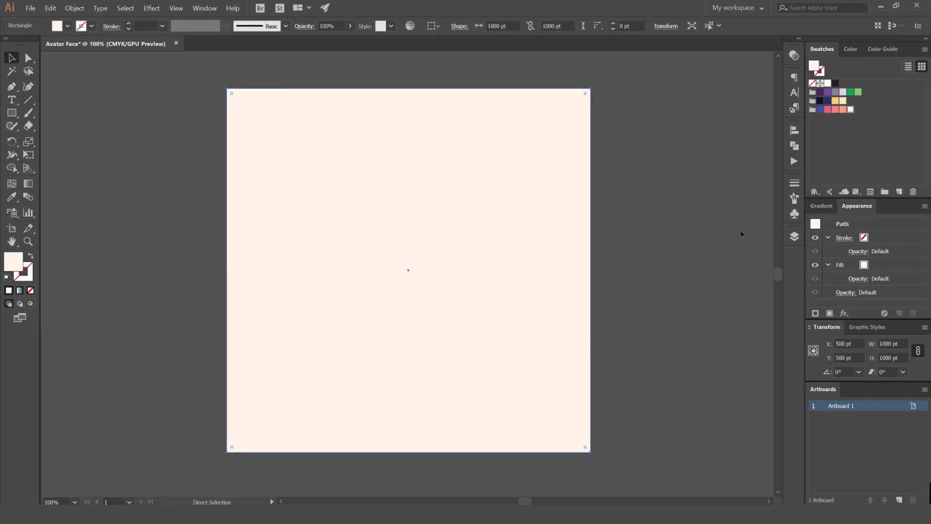
pyautogui.hotkey('ctrl', 'shift', 'a')
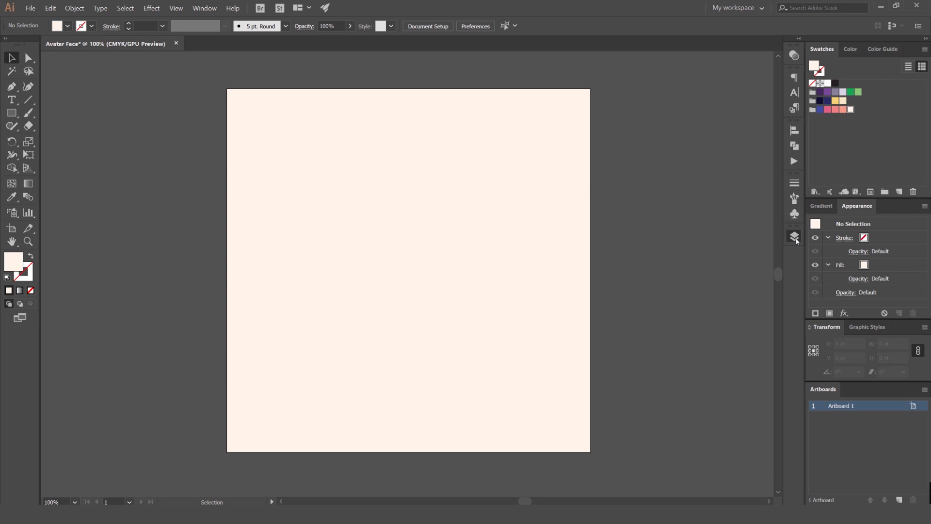
# - Rename Layer 1 as BG
pyautogui.click(795, 237)
pyautogui.click(212, 9)
pyautogui.click(212, 9)
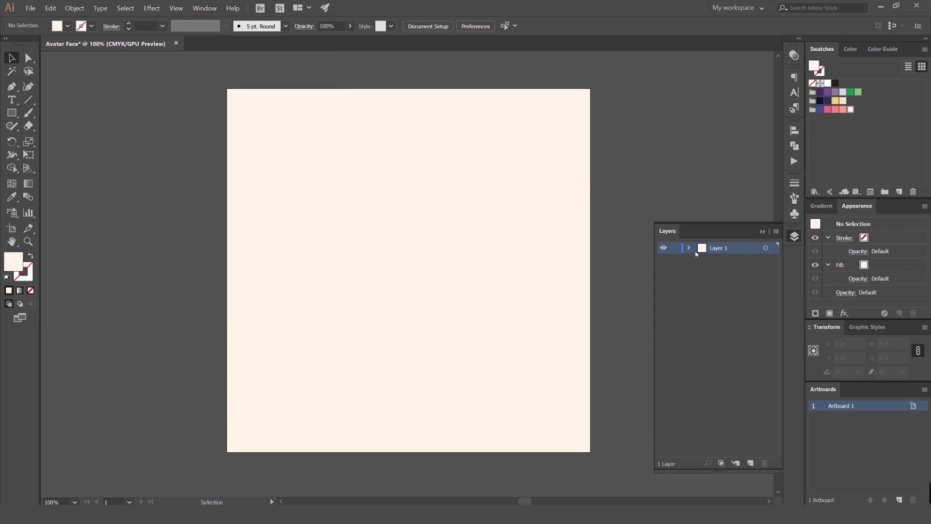
pyautogui.doubleClick(719, 248)
pyautogui.write('BG')
pyautogui.press('Return')
# - Add a new layer and name it Face
pyautogui.click(751, 464)
pyautogui.doubleClick(723, 248)
pyautogui.write('Face')
pyautogui.press('Return')
pyautogui.moveTo(499, 179); pyautogui.dragTo(585, 187)
pyautogui.click(794, 236)
pyautogui.scroll(1, 489, 184)
pyautogui.moveTo(531, 211); pyautogui.dragTo(510, 211)
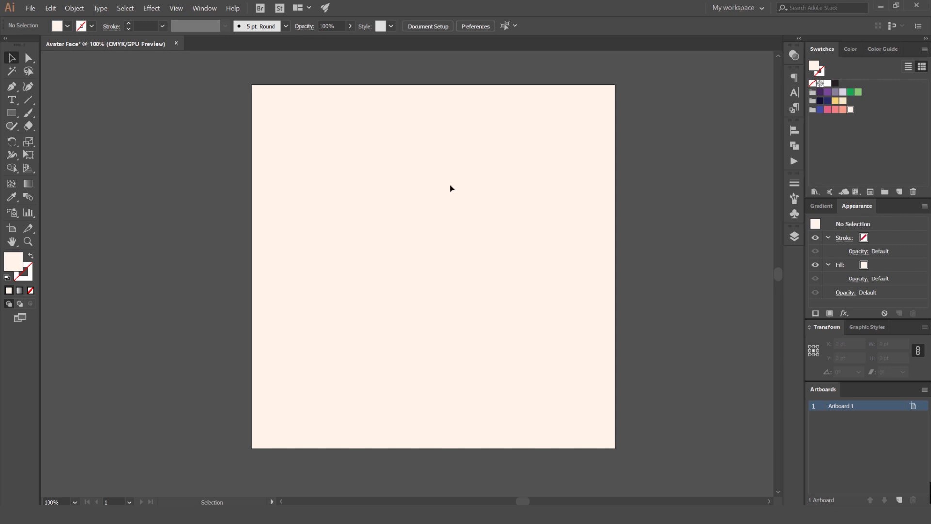
# - Draw an upright rectangle about 178 by 257 pt near the middle of the artboard for the face
pyautogui.press('m')
pyautogui.moveTo(387, 210)
pyautogui.mouseDown()
pyautogui.moveTo(461, 313)
pyautogui.moveTo(484, 315)
pyautogui.moveTo(418, 231)
pyautogui.moveTo(296, 266)
pyautogui.moveTo(441, 265)
pyautogui.moveTo(452, 303)
pyautogui.mouseUp()
pyautogui.press('v')
pyautogui.moveTo(454, 232); pyautogui.dragTo(459, 226)
pyautogui.scroll(1, 458, 233)
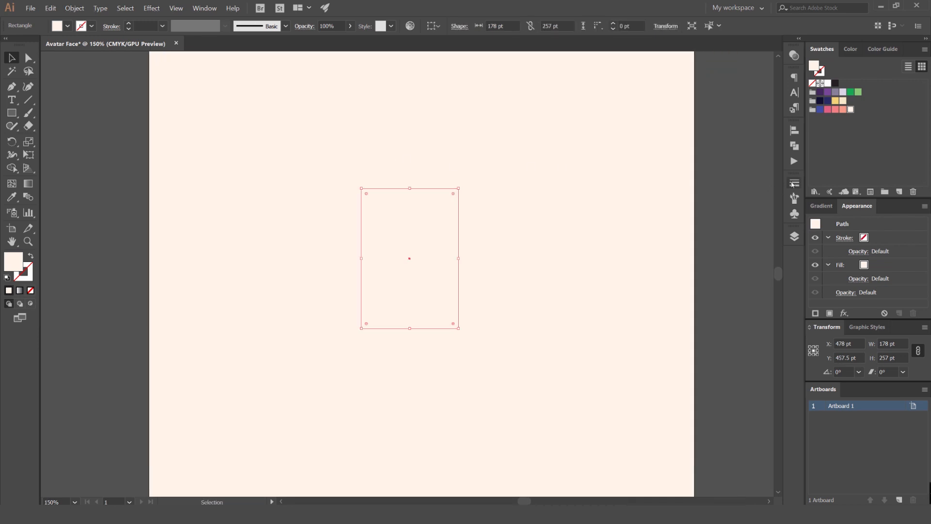
# - Give the face rectangle a near-black stroke with a weight of 10 pt
pyautogui.click(794, 184)
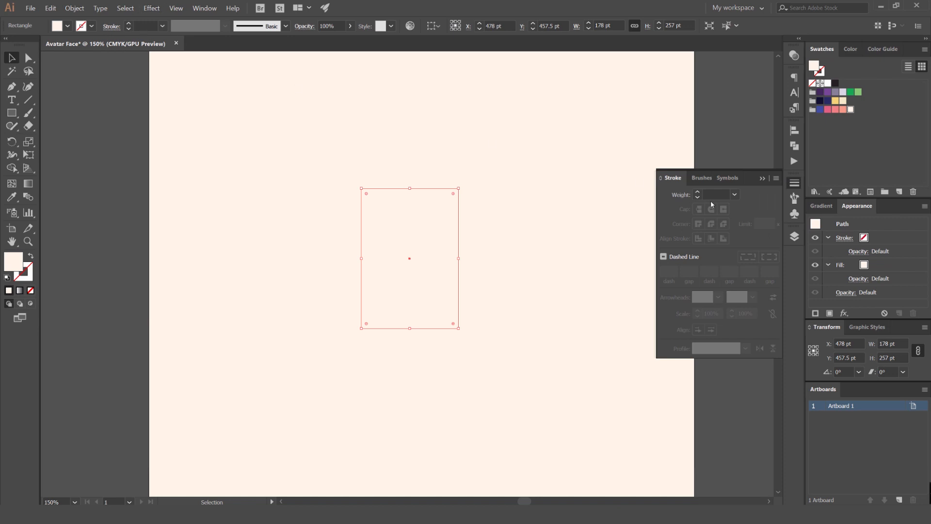
pyautogui.click(698, 192)
pyautogui.click(698, 192)
pyautogui.click(698, 192)
pyautogui.click(698, 192)
pyautogui.click(698, 192)
pyautogui.click(698, 193)
pyautogui.click(698, 192)
pyautogui.click(698, 192)
pyautogui.click(698, 192)
pyautogui.click(828, 101)
pyautogui.scroll(1, 533, 176)
pyautogui.click(834, 83)
pyautogui.click(557, 112)
pyautogui.click(415, 216)
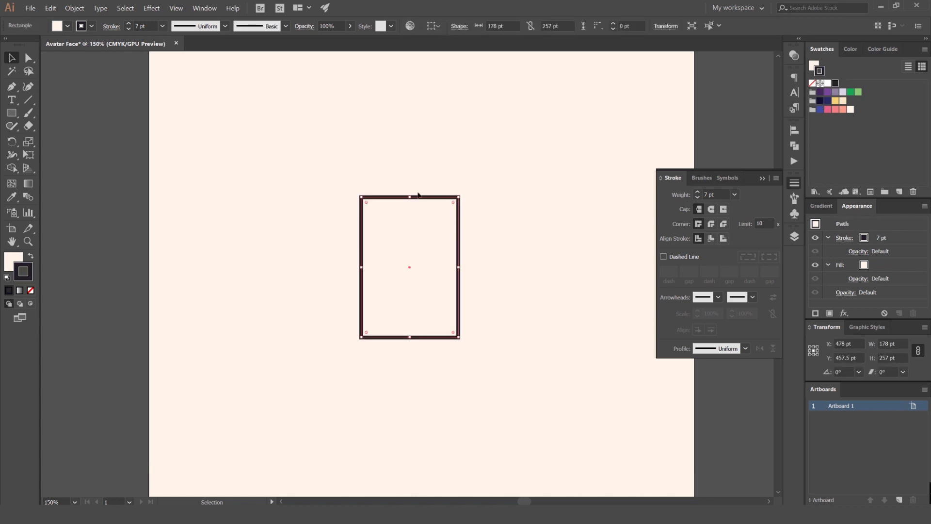
pyautogui.scroll(1, 419, 195)
pyautogui.click(698, 192)
pyautogui.click(698, 193)
pyautogui.click(698, 192)
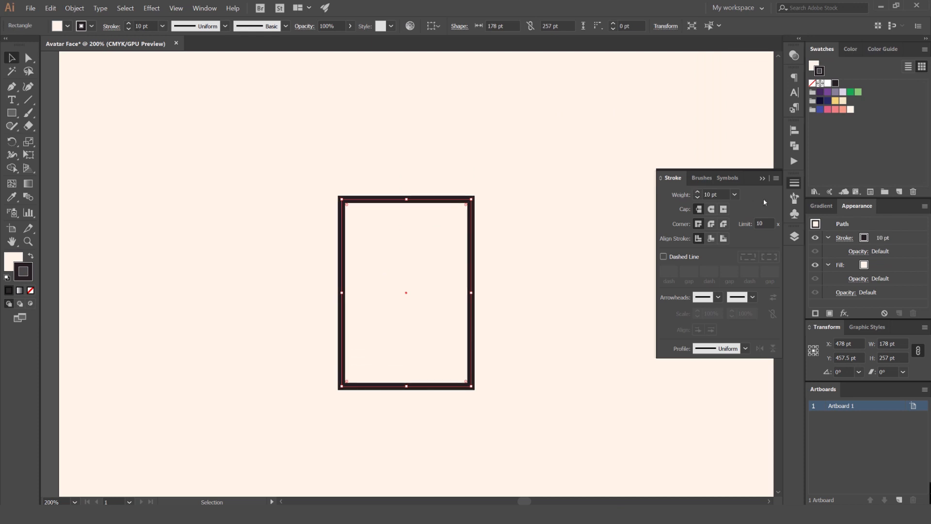
pyautogui.click(762, 178)
# - Round all four corners of the face rectangle fully, to a radius of 89 pt, forming a capsule outline
pyautogui.click(548, 191)
pyautogui.press('a')
pyautogui.moveTo(494, 180)
pyautogui.mouseDown()
pyautogui.moveTo(503, 154)
pyautogui.moveTo(417, 299)
pyautogui.mouseUp()
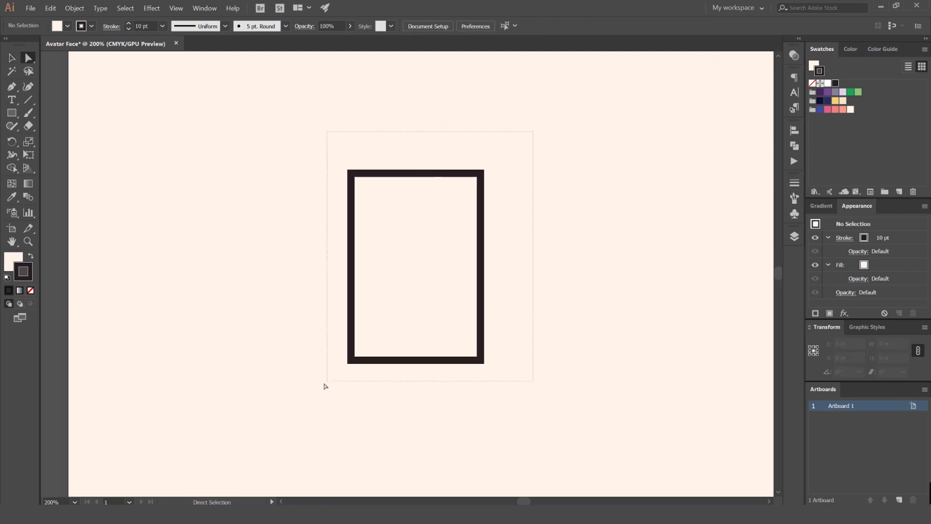
pyautogui.moveTo(325, 386); pyautogui.dragTo(326, 386)
pyautogui.scroll(4, 475, 181)
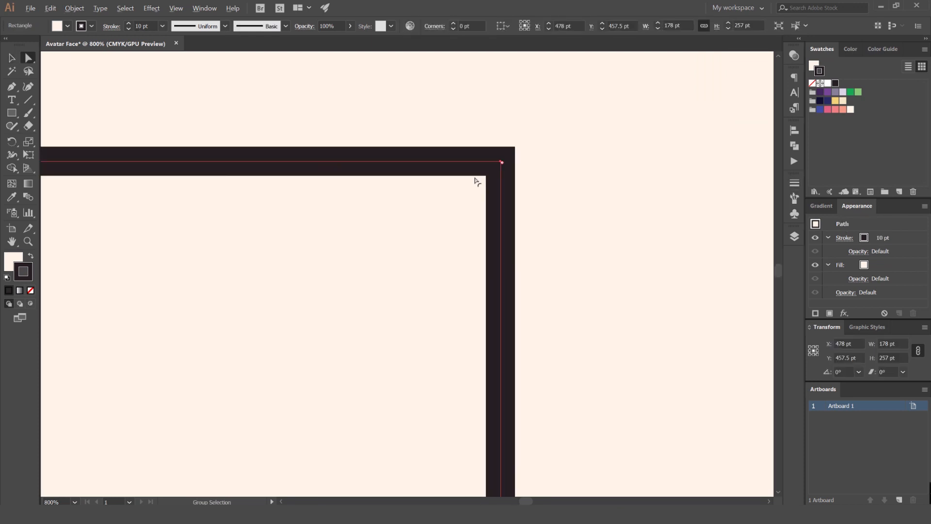
pyautogui.hotkey('ctrl', '0')
pyautogui.moveTo(495, 168); pyautogui.dragTo(491, 358)
pyautogui.press('v')
pyautogui.click(559, 220)
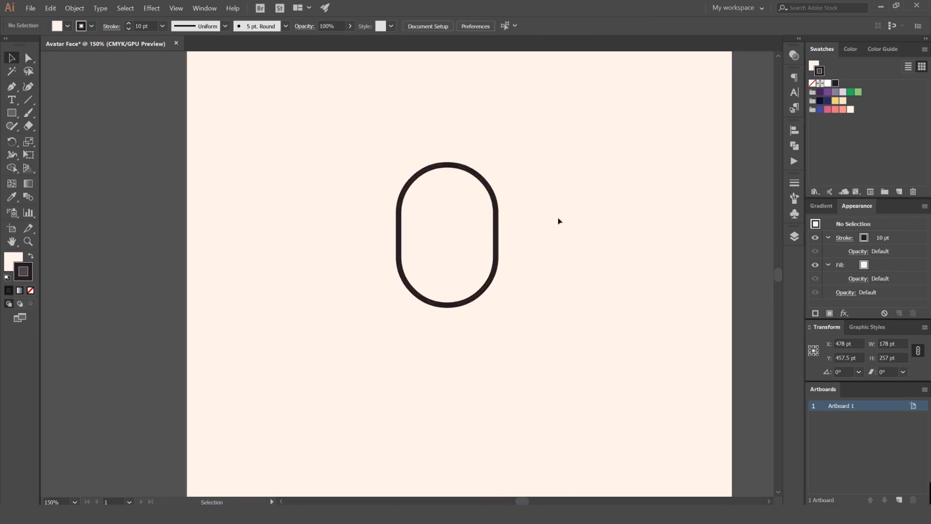
# - Try lengthening the face outline by moving its lower anchor points down, and move them back up
pyautogui.scroll(-2, 577, 226)
pyautogui.scroll(3, 546, 214)
pyautogui.press('a')
pyautogui.moveTo(574, 271); pyautogui.dragTo(365, 386)
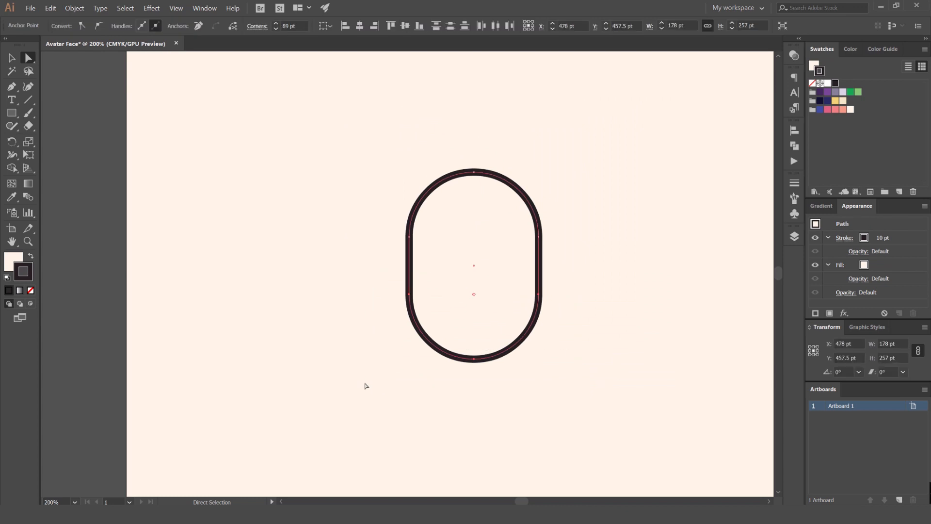
pyautogui.hotkey('shift', 'Down')
pyautogui.hotkey('shift', 'Down')
pyautogui.hotkey('shift', 'Down')
pyautogui.hotkey('shift', 'Down')
pyautogui.hotkey('shift', 'Down')
pyautogui.hotkey('shift', 'Down')
pyautogui.hotkey('shift', 'Down')
pyautogui.hotkey('shift', 'Down')
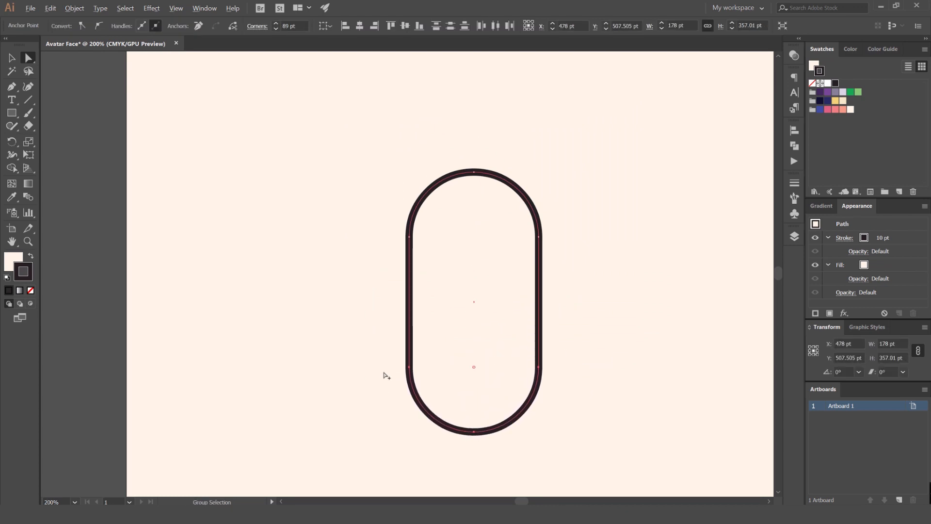
pyautogui.scroll(-1, 385, 376)
pyautogui.hotkey('shift', 'Up')
pyautogui.hotkey('shift', 'Up')
pyautogui.hotkey('shift', 'Up')
pyautogui.hotkey('shift', 'Up')
pyautogui.hotkey('shift', 'Up')
pyautogui.hotkey('shift', 'Up')
pyautogui.hotkey('shift', 'Up')
pyautogui.hotkey('shift', 'Up')
pyautogui.hotkey('shift', 'Up')
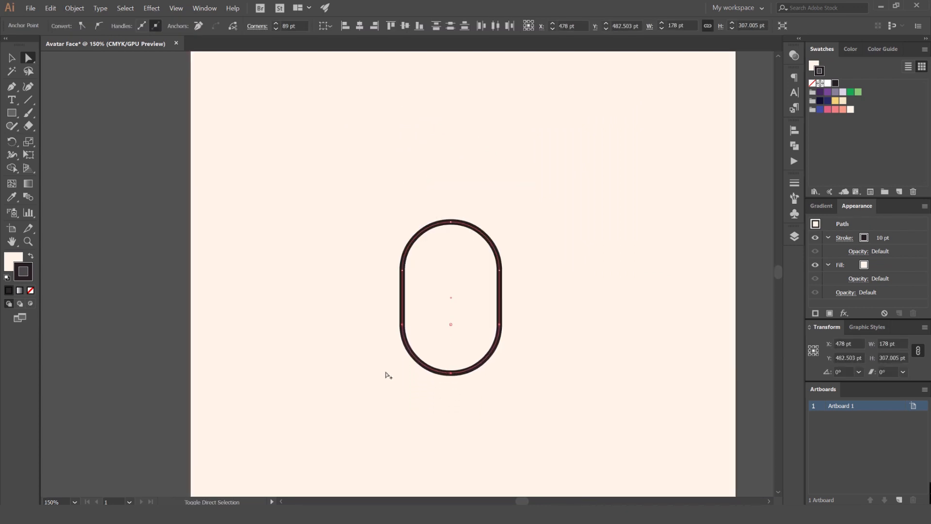
pyautogui.click(548, 258)
# - Align the face outline to the artboard's centre both horizontally and vertically
pyautogui.press('v')
pyautogui.scroll(-2, 501, 275)
pyautogui.moveTo(533, 210); pyautogui.dragTo(456, 280)
pyautogui.click(436, 27)
pyautogui.click(457, 63)
pyautogui.click(525, 222)
pyautogui.click(481, 275)
pyautogui.moveTo(431, 178); pyautogui.dragTo(376, 153)
pyautogui.click(433, 27)
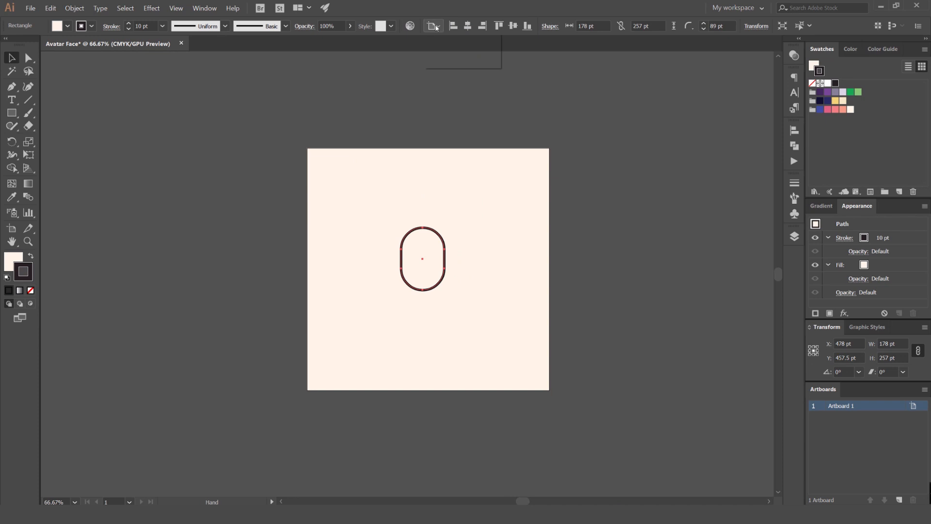
pyautogui.click(468, 26)
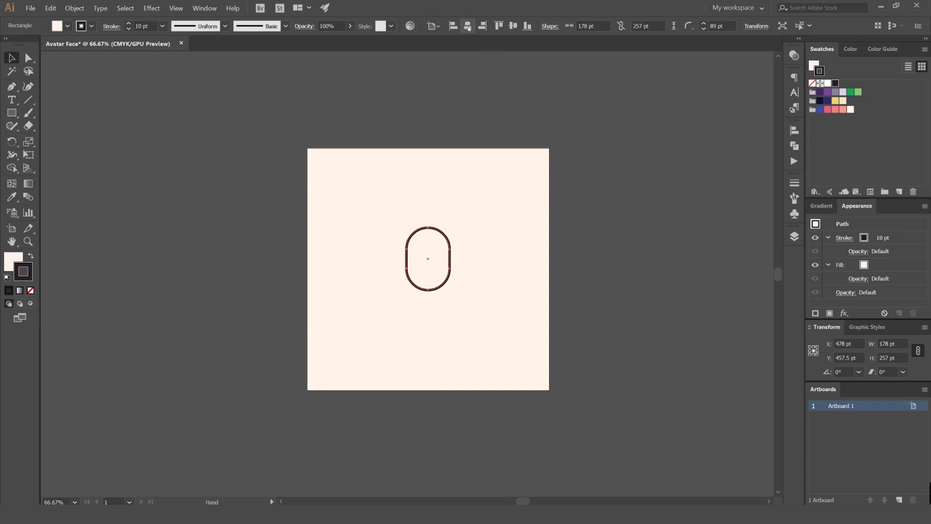
pyautogui.click(514, 26)
pyautogui.hotkey('ctrl', 'shift', 'a')
pyautogui.scroll(3, 439, 274)
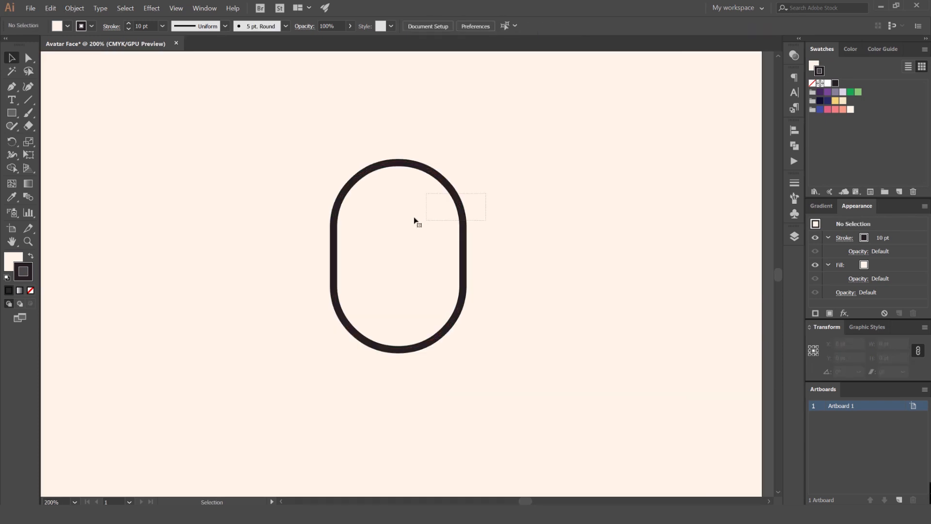
# - Try swapping the face outline's fill and stroke colours, and undo the swap
pyautogui.click(414, 221)
pyautogui.hotkey('shift', 'x')
pyautogui.hotkey('ctrl', 'shift', 'a')
pyautogui.scroll(-3, 595, 163)
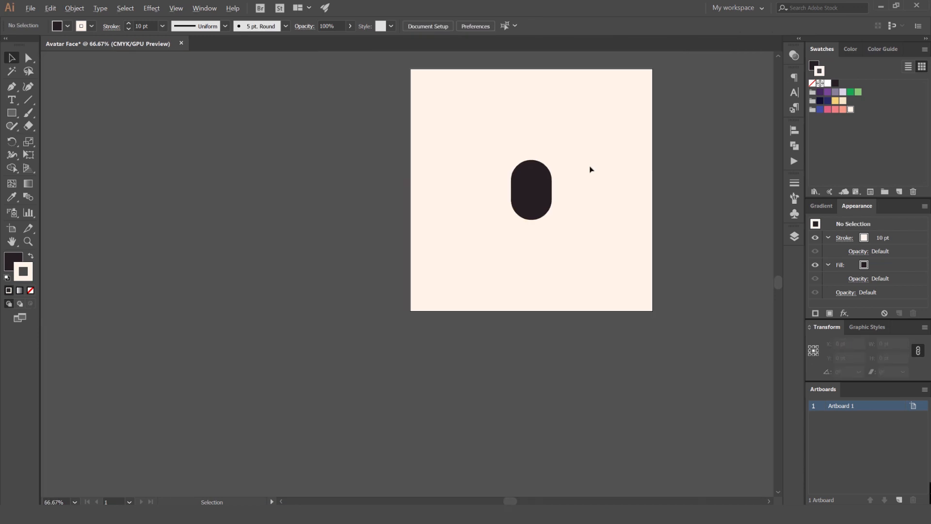
pyautogui.scroll(4, 589, 169)
pyautogui.hotkey('ctrl', 'z')
pyautogui.click(568, 155)
pyautogui.moveTo(404, 201); pyautogui.dragTo(526, 180)
pyautogui.click(526, 180)
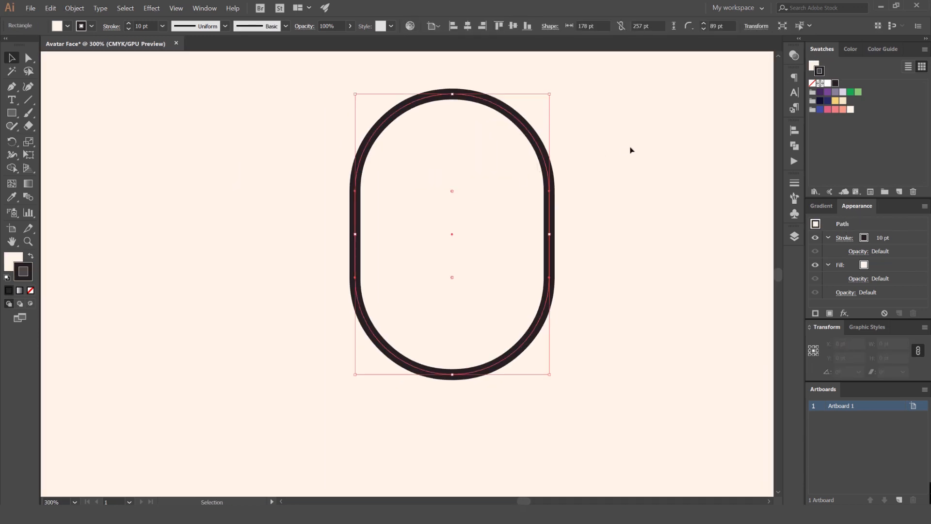
pyautogui.hotkey('ctrl', 'shift', 'a')
pyautogui.moveTo(631, 151); pyautogui.dragTo(588, 158)
pyautogui.hotkey('ctrl', 'a')
pyautogui.hotkey('ctrl', 'shift', 'a')
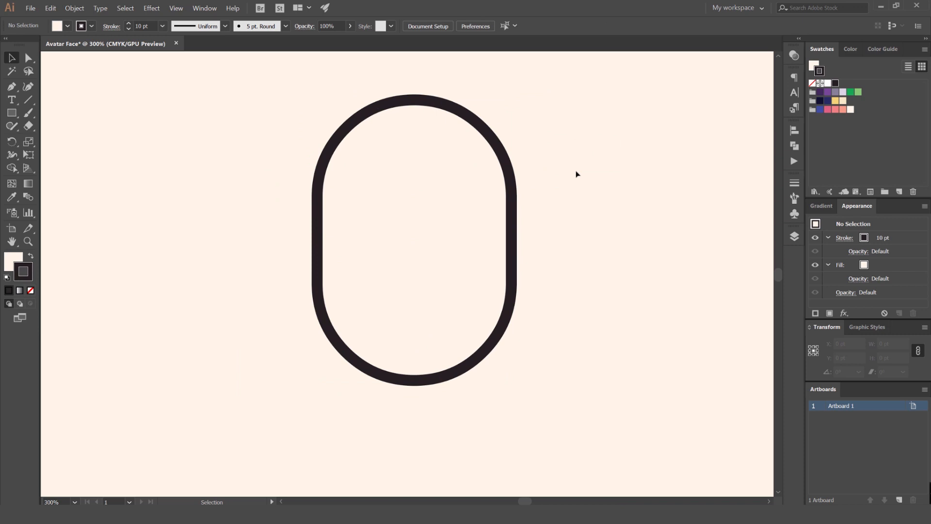
# - Draw a narrow rectangle about 25 by 63 pt from the face's centre for the nose and fully round its corners
pyautogui.press('m')
pyautogui.moveTo(415, 240); pyautogui.dragTo(428, 274)
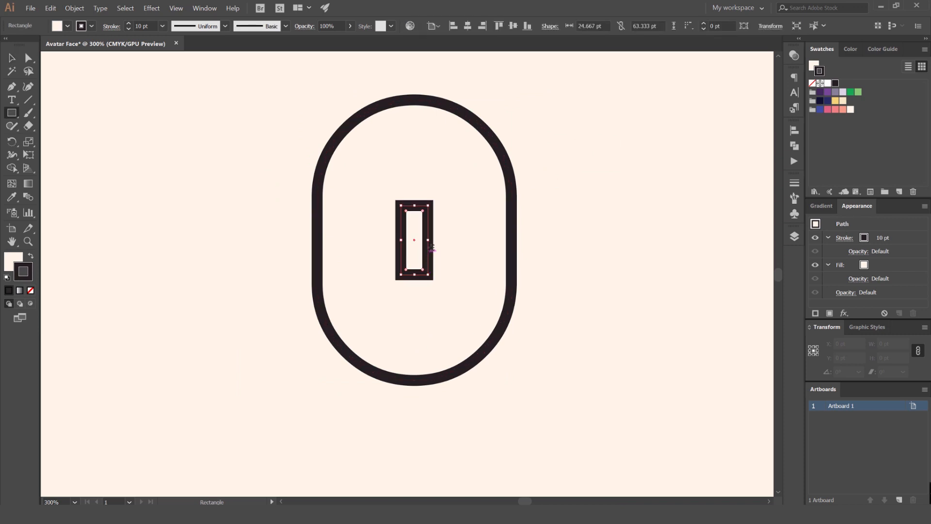
pyautogui.press('a')
pyautogui.scroll(2, 427, 212)
pyautogui.moveTo(424, 205); pyautogui.dragTo(410, 293)
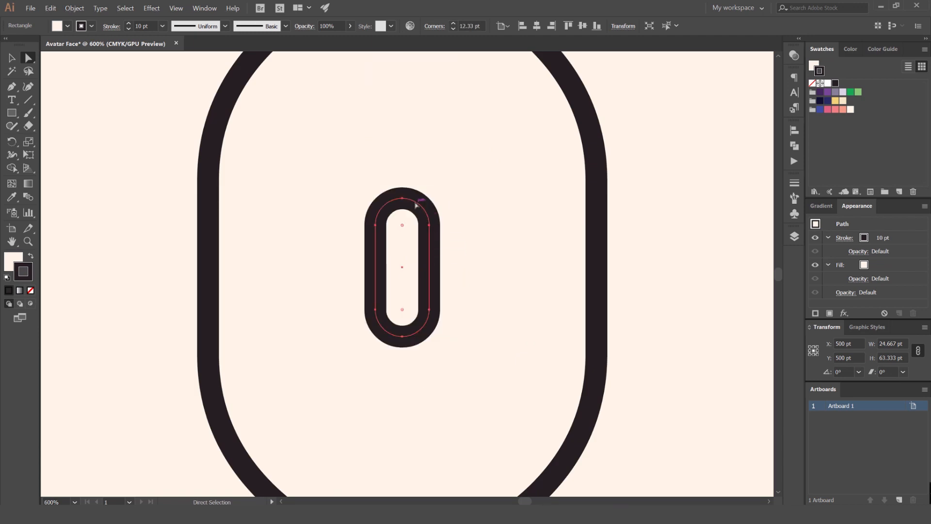
pyautogui.click(667, 176)
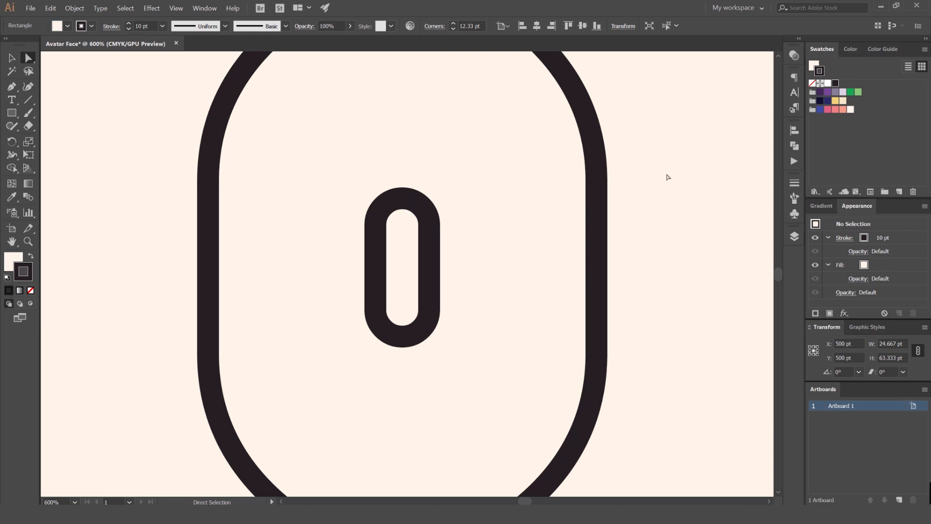
pyautogui.scroll(-5, 659, 176)
pyautogui.scroll(4, 622, 188)
# - Reduce the nose shape's stroke weight to 5 pt
pyautogui.press('v')
pyautogui.click(615, 169)
pyautogui.click(128, 28)
pyautogui.click(128, 28)
pyautogui.click(129, 29)
pyautogui.click(128, 28)
pyautogui.click(128, 28)
pyautogui.click(279, 98)
pyautogui.scroll(-4, 391, 143)
pyautogui.scroll(3, 395, 158)
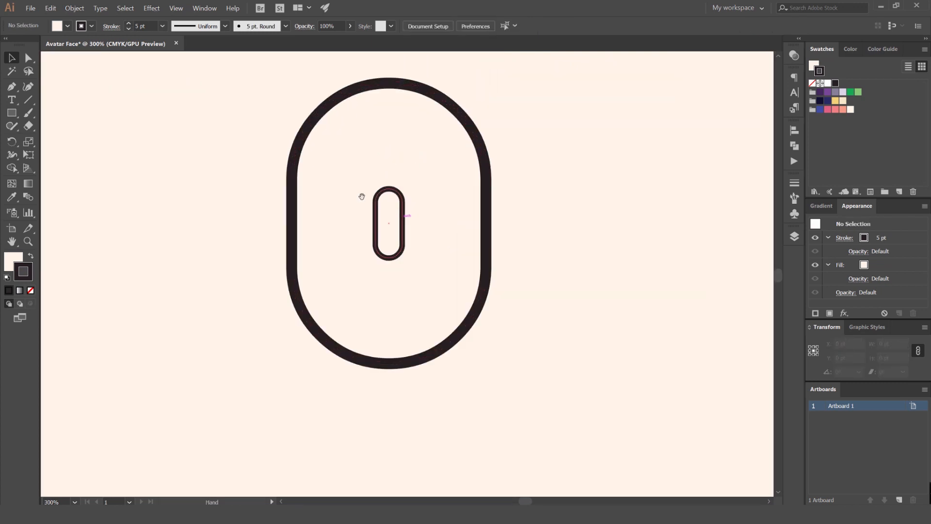
pyautogui.scroll(-1, 322, 192)
pyautogui.scroll(1, 365, 208)
# - Move the nose shape straight down about 7 pt
pyautogui.click(369, 218)
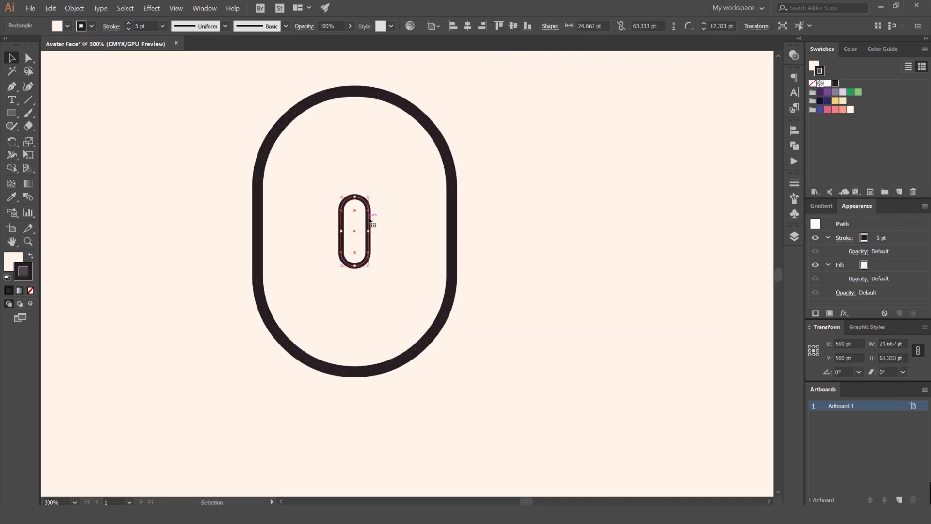
pyautogui.moveTo(368, 218); pyautogui.dragTo(369, 227)
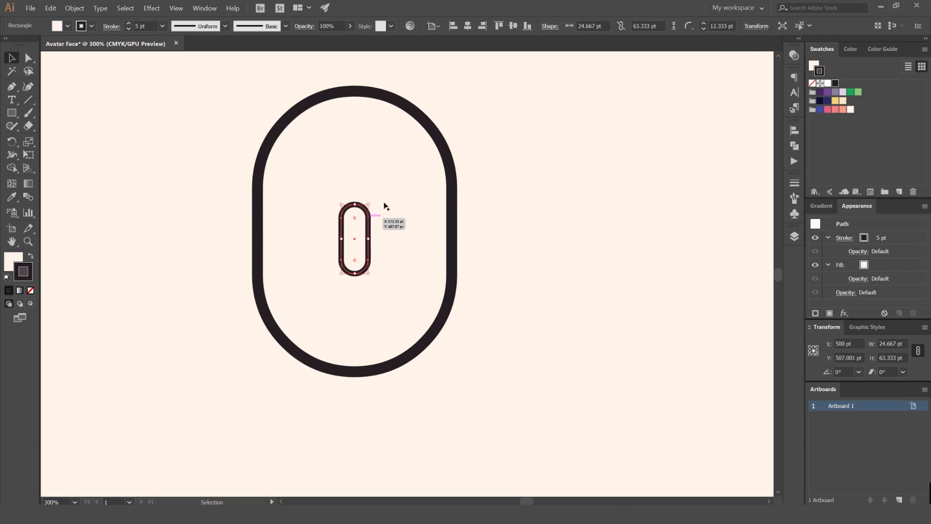
pyautogui.click(328, 153)
# - Draw a circle about 26 pt wide in the face's upper left for an eye, with a dark fill and cream stroke
pyautogui.moveTo(327, 154); pyautogui.dragTo(410, 173)
pyautogui.scroll(2, 381, 183)
pyautogui.click(415, 190)
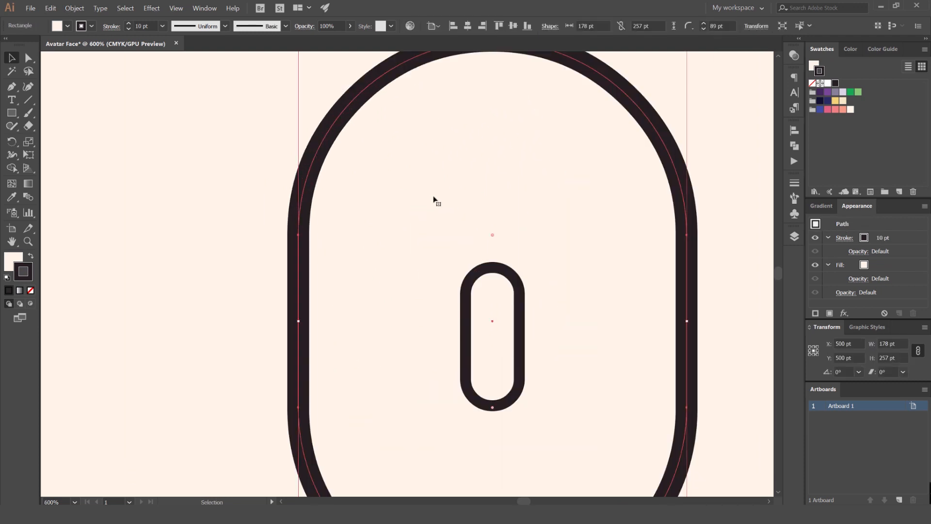
pyautogui.press('l')
pyautogui.moveTo(391, 212)
pyautogui.mouseDown()
pyautogui.moveTo(427, 248)
pyautogui.moveTo(419, 239)
pyautogui.mouseUp()
pyautogui.press('v')
pyautogui.hotkey('shift', 'x')
pyautogui.click(212, 200)
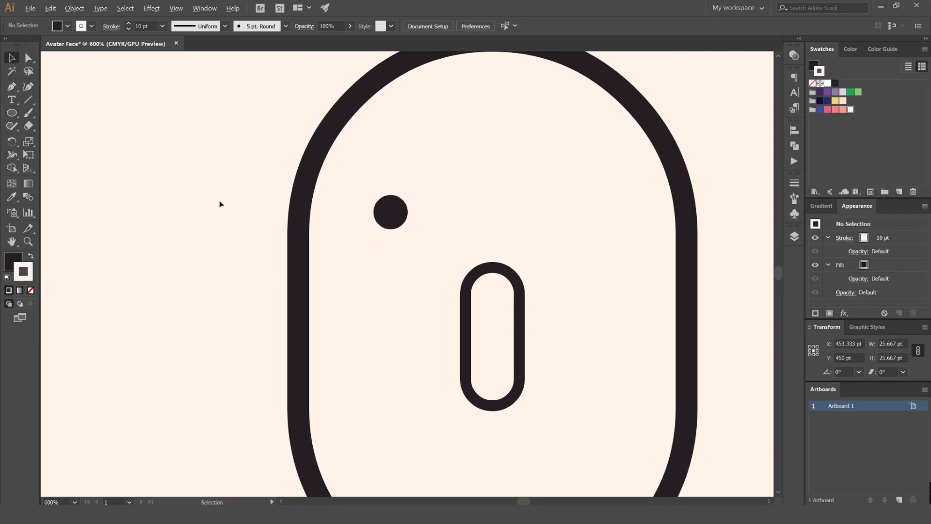
# - Swap the eye circle's fill and stroke colours, and undo back to before the circle was drawn
pyautogui.scroll(-3, 214, 200)
pyautogui.click(277, 204)
pyautogui.scroll(2, 295, 221)
pyautogui.hotkey('shift', 'x')
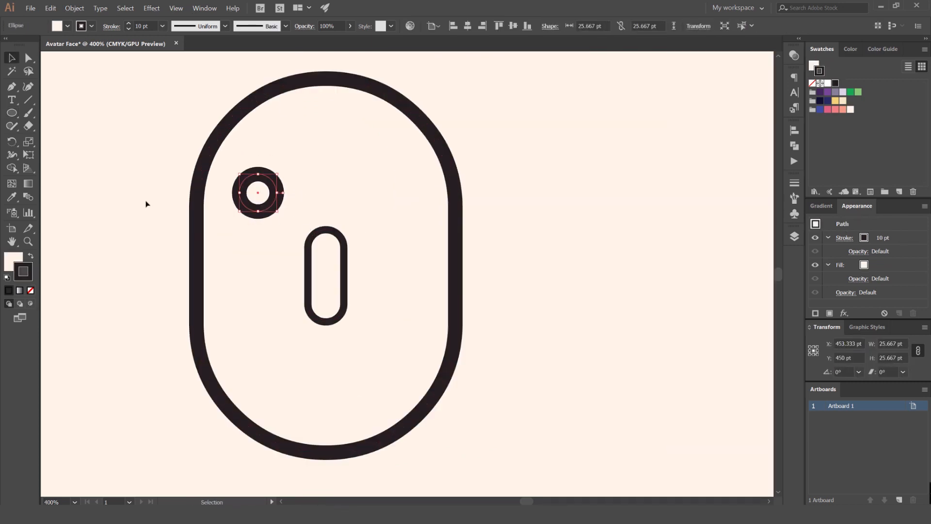
pyautogui.click(163, 203)
pyautogui.scroll(-3, 146, 203)
pyautogui.scroll(3, 182, 199)
pyautogui.hotkey('ctrl', 'z')
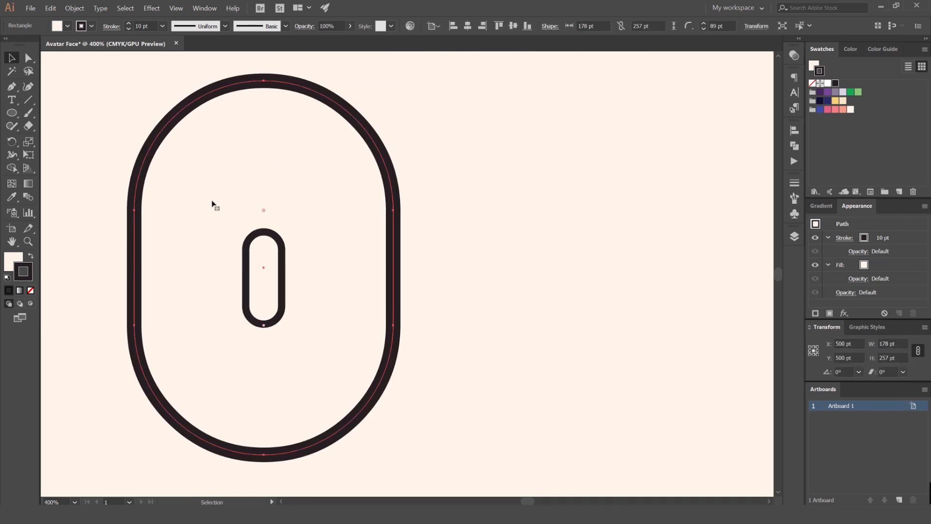
# - Redo the undone eye circle and remove its stroke, leaving only the dark fill
pyautogui.hotkey('ctrl', 'shift', 'z')
pyautogui.hotkey('ctrl', 'shift', 'z')
pyautogui.click(496, 189)
pyautogui.click(208, 197)
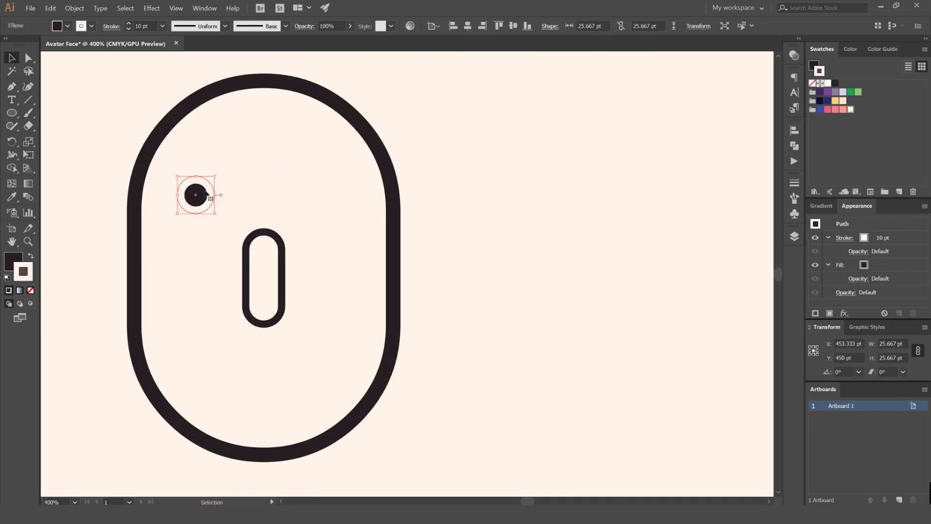
pyautogui.press('/')
pyautogui.scroll(1, 218, 196)
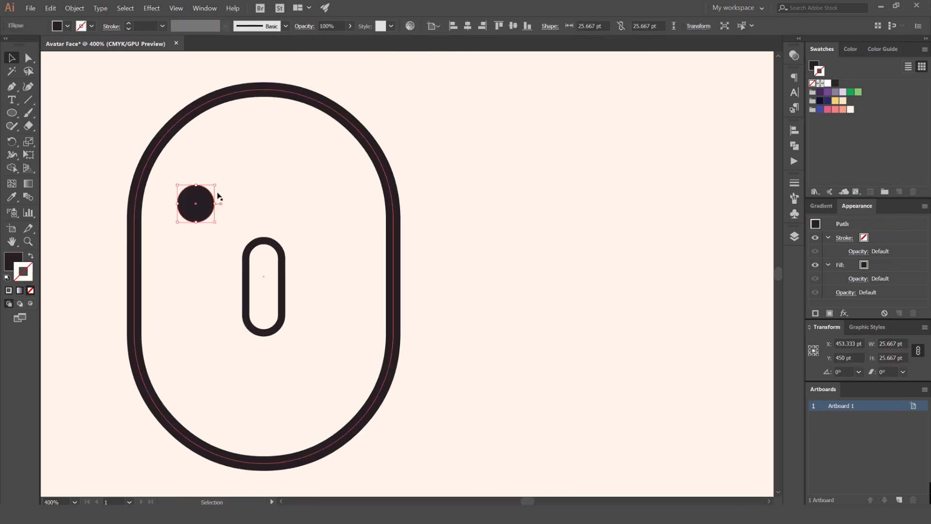
pyautogui.click(472, 188)
pyautogui.moveTo(198, 200); pyautogui.dragTo(333, 199)
pyautogui.hotkey('ctrl', 'z')
# - Isolate the eye circle for editing, keeping it in its original place, and deselect it
pyautogui.scroll(3, 160, 201)
pyautogui.doubleClick(284, 198)
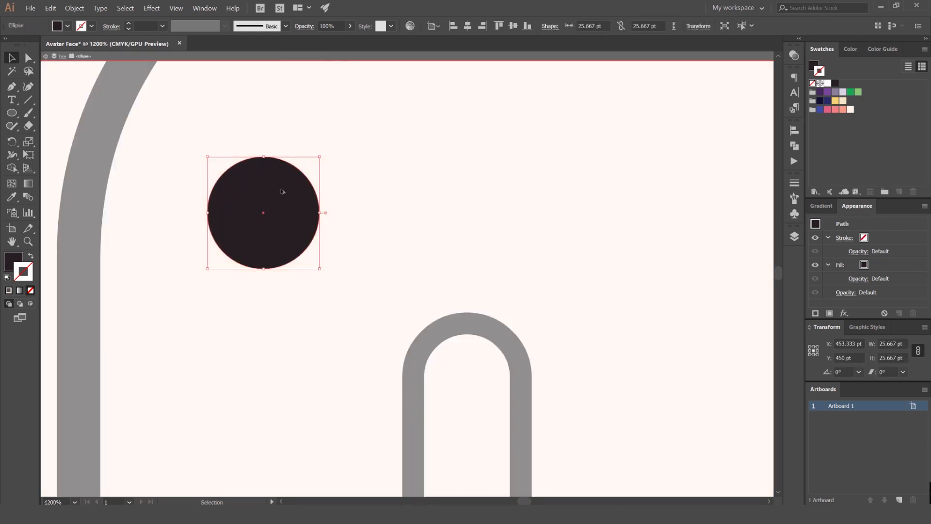
pyautogui.scroll(-6, 307, 192)
pyautogui.moveTo(407, 133); pyautogui.dragTo(411, 186)
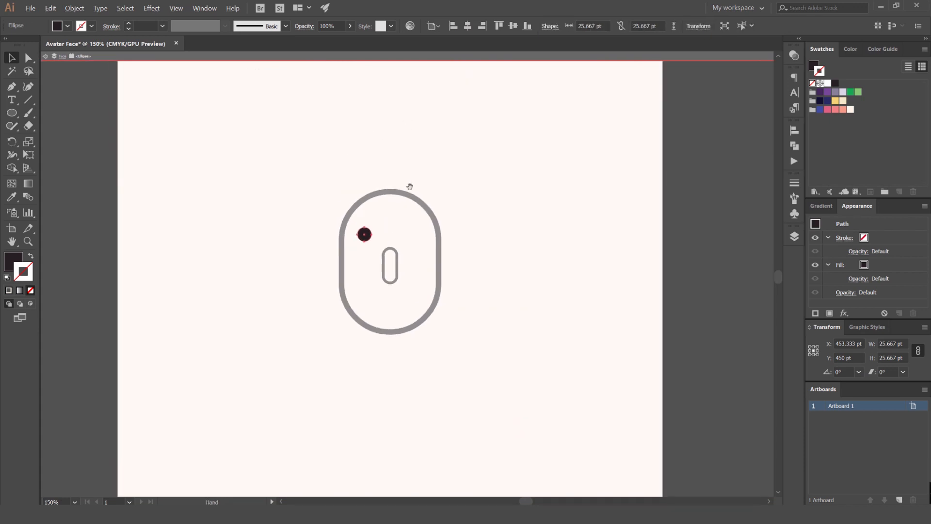
pyautogui.scroll(-2, 397, 189)
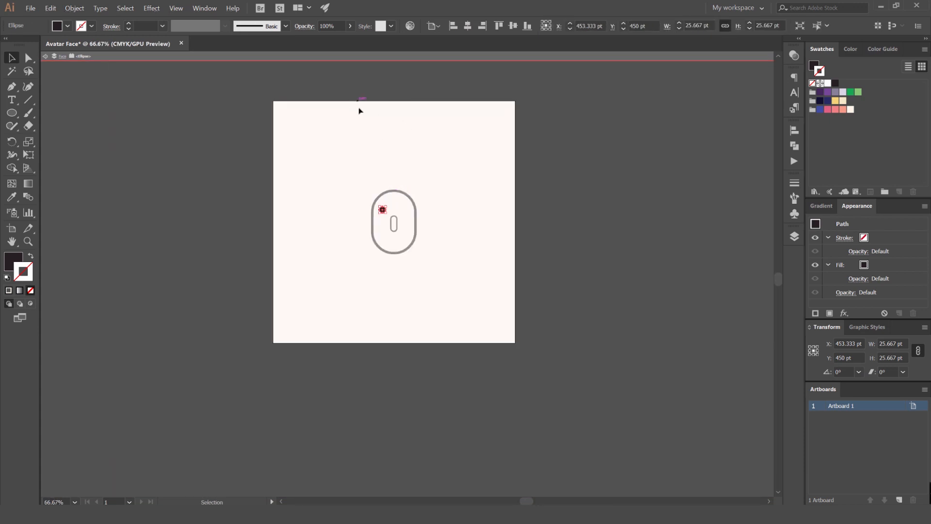
pyautogui.scroll(6, 383, 210)
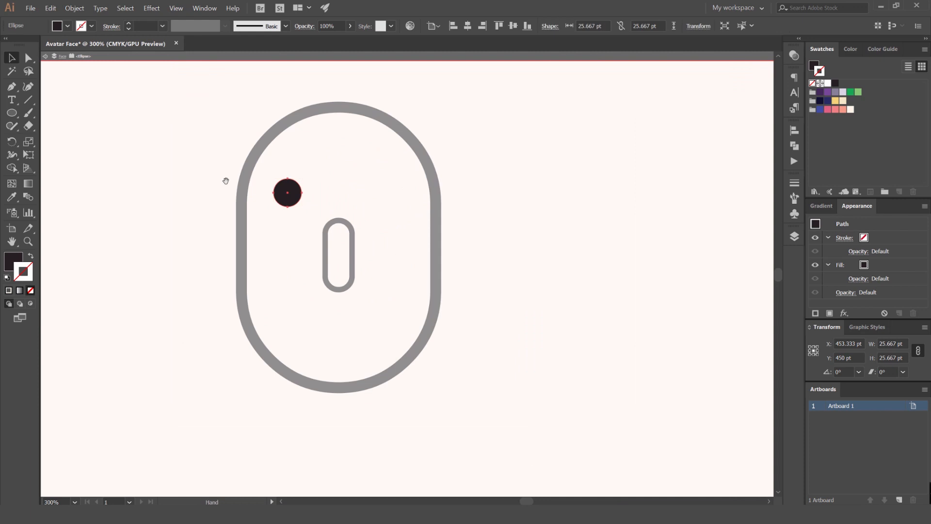
pyautogui.scroll(1, 412, 208)
pyautogui.moveTo(412, 209); pyautogui.dragTo(194, 215)
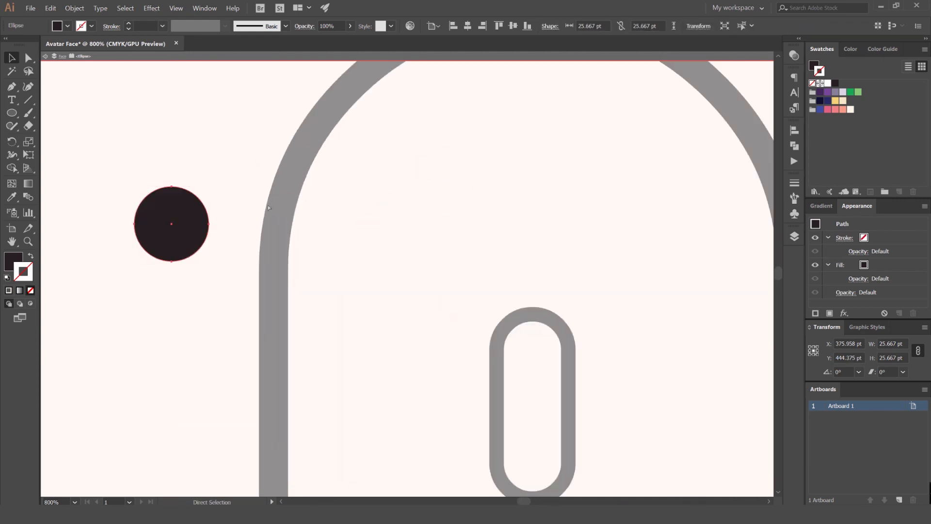
pyautogui.hotkey('ctrl', 'z')
pyautogui.hotkey('ctrl', 'shift', 'a')
# - Draw a closed triangle with the Pen tool, from above the eye circle down to its centre and right past its edge
pyautogui.scroll(2, 387, 223)
pyautogui.moveTo(457, 174); pyautogui.dragTo(422, 187)
pyautogui.press('p')
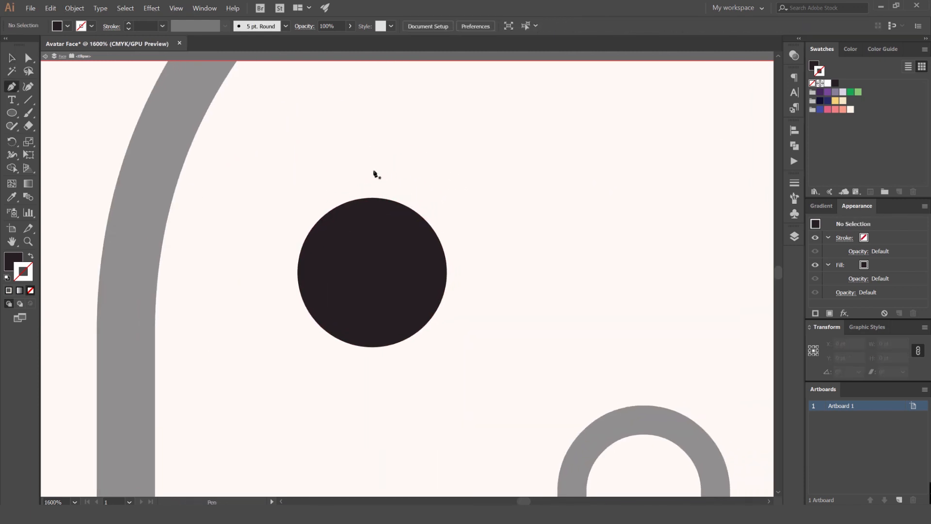
pyautogui.click(372, 159)
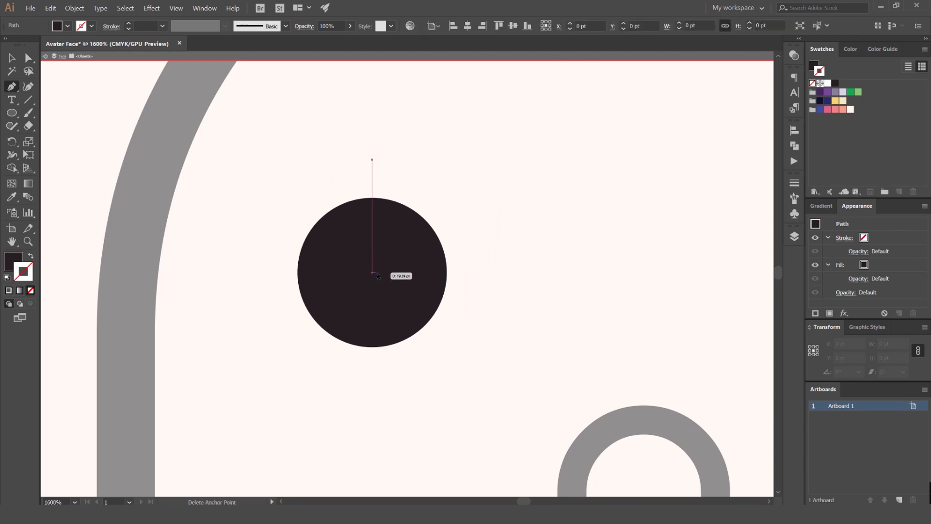
pyautogui.scroll(2, 373, 277)
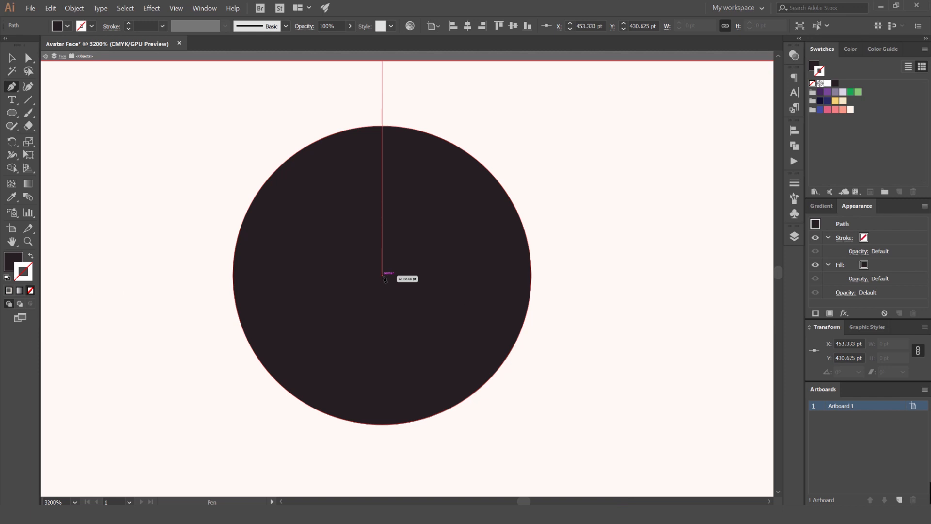
pyautogui.click(383, 276)
pyautogui.keyDown('shift'); pyautogui.click(633, 271); pyautogui.keyUp('shift')
pyautogui.moveTo(584, 293); pyautogui.dragTo(549, 368)
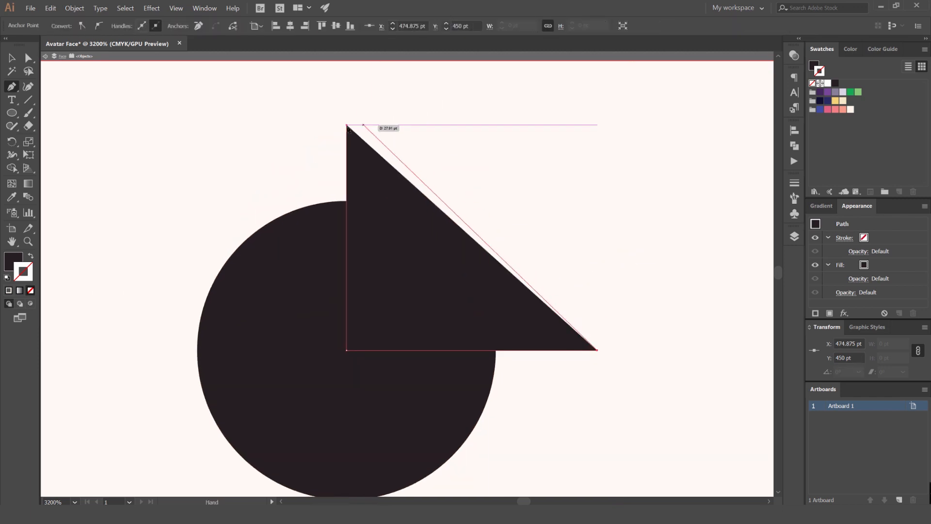
pyautogui.click(347, 125)
# - Cut the triangle and the overlapping upper-right quarter away from the eye circle with Shape Builder
pyautogui.press('v')
pyautogui.moveTo(580, 152); pyautogui.dragTo(214, 402)
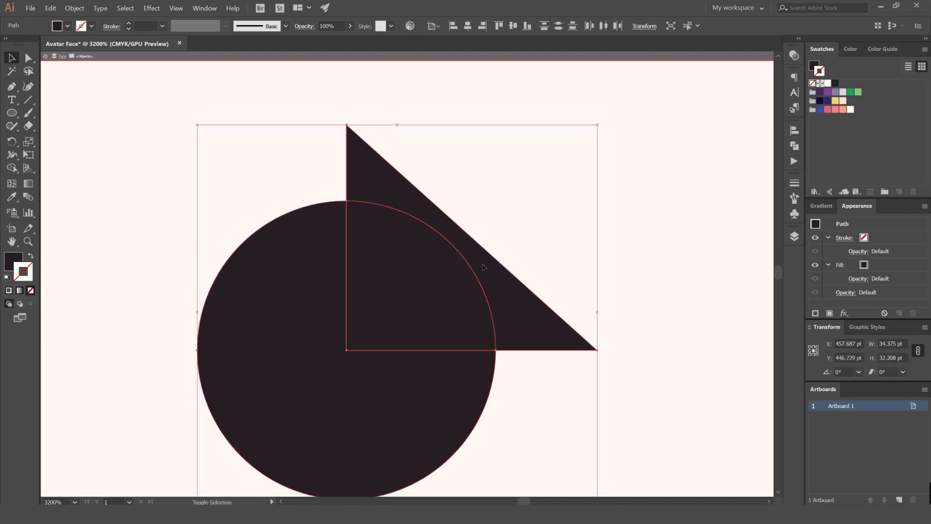
pyautogui.hotkey('shift', 'm')
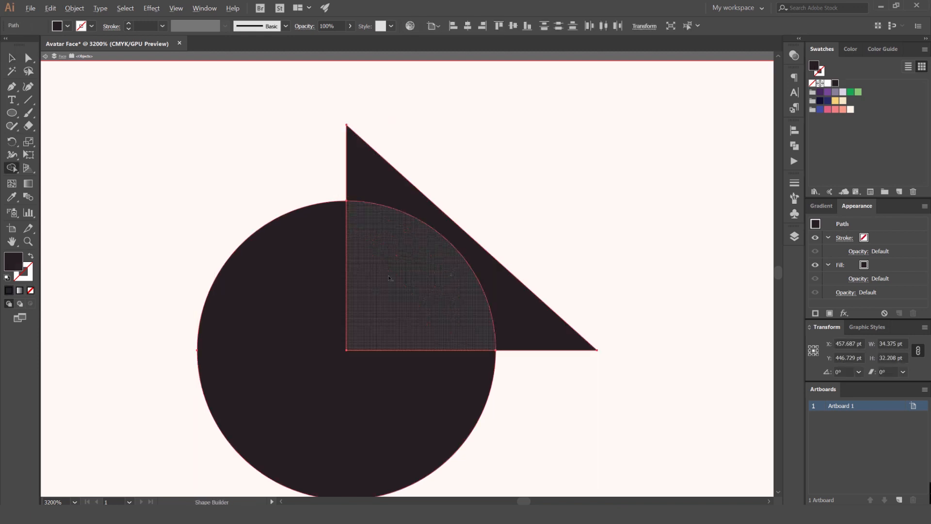
pyautogui.moveTo(432, 253); pyautogui.dragTo(449, 241)
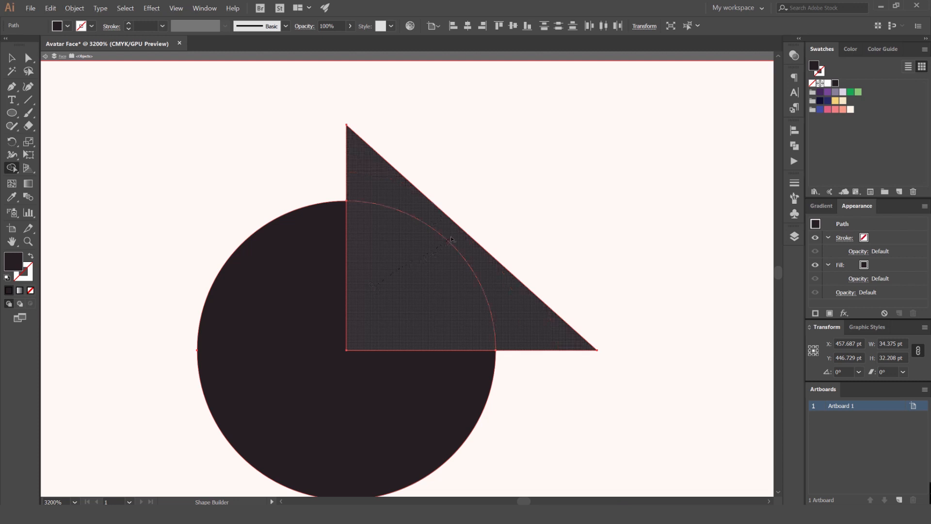
pyautogui.moveTo(571, 182); pyautogui.dragTo(597, 201)
pyautogui.press('v')
pyautogui.click(526, 252)
pyautogui.scroll(-4, 515, 263)
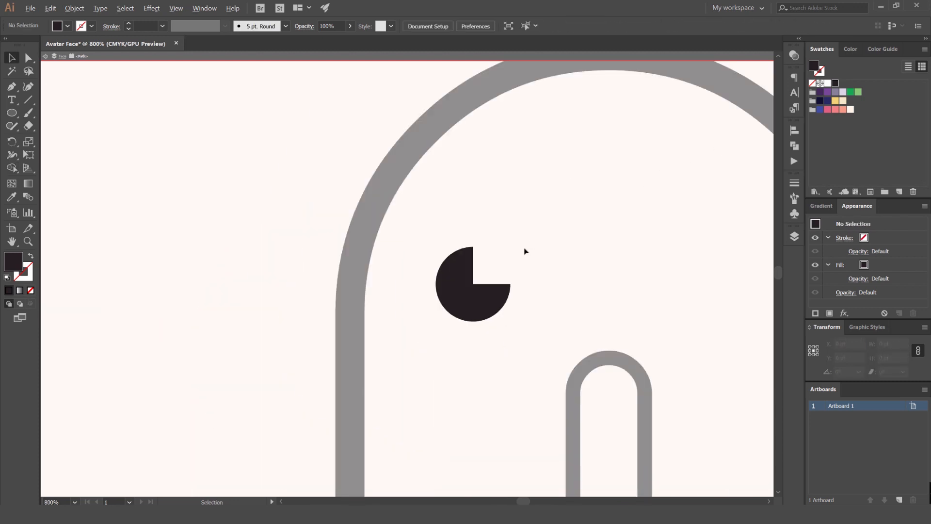
# - Move the eye notch's inner corner about 3.4 pt right and 4.2 pt up, and leave isolation mode
pyautogui.scroll(3, 482, 278)
pyautogui.press('a')
pyautogui.moveTo(463, 292); pyautogui.dragTo(493, 257)
pyautogui.doubleClick(623, 242)
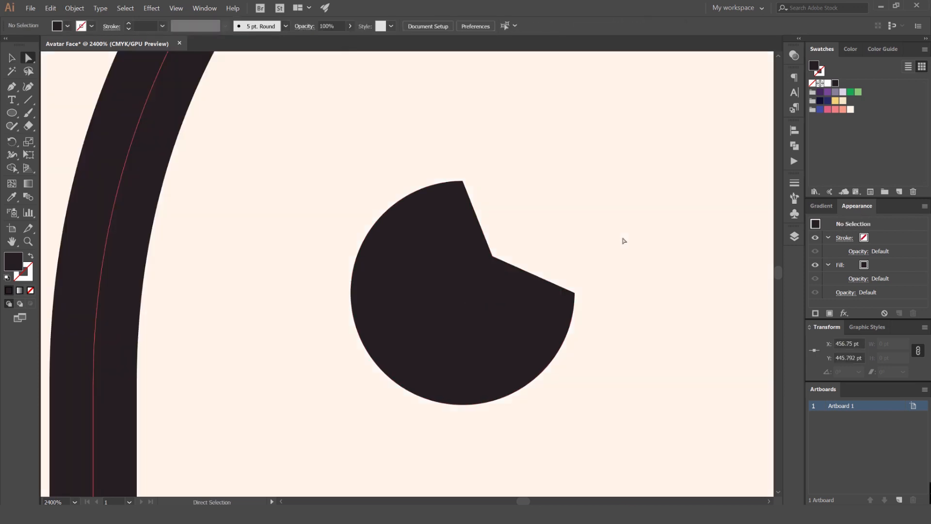
# - Undo the corner move, the quarter cut and the triangle, back to the plain eye circle in isolation mode
pyautogui.scroll(-7, 622, 240)
pyautogui.moveTo(504, 225); pyautogui.dragTo(394, 215)
pyautogui.scroll(-1, 563, 235)
pyautogui.hotkey('ctrl', 'z')
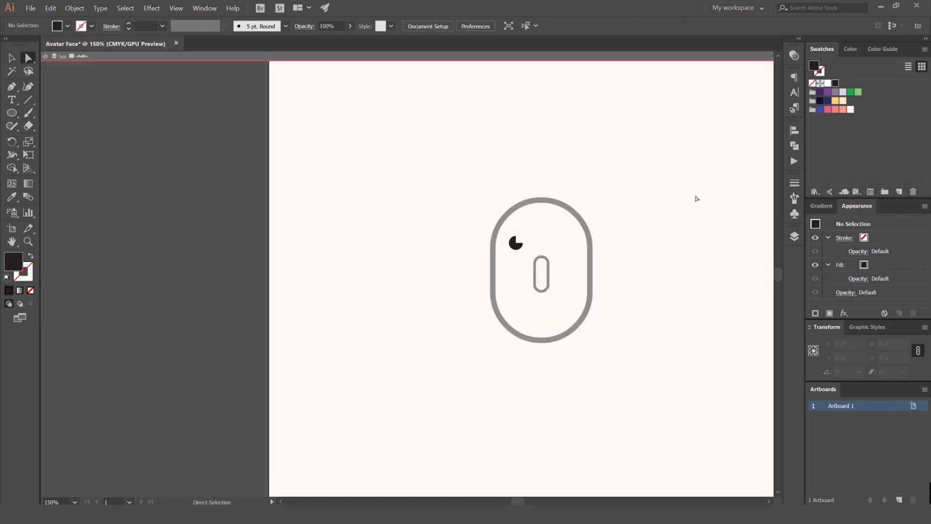
pyautogui.scroll(7, 531, 231)
pyautogui.hotkey('ctrl', 'z')
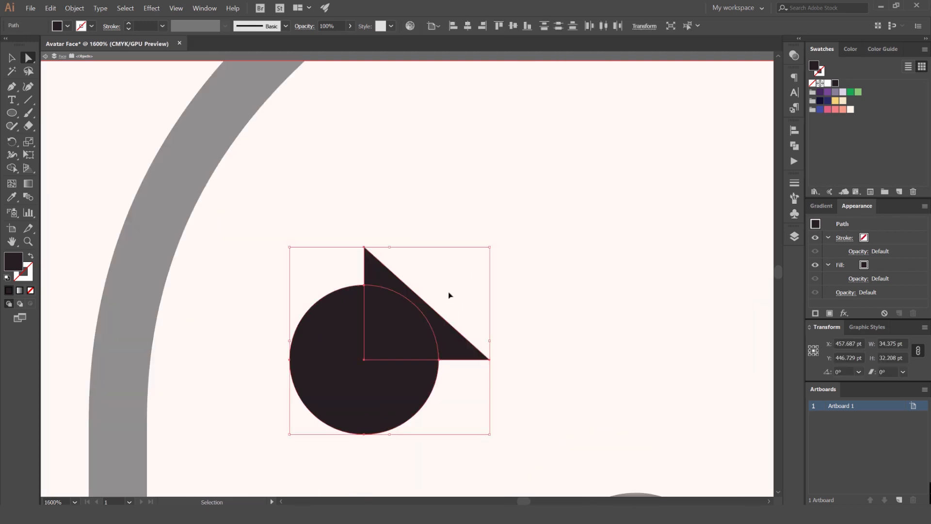
pyautogui.hotkey('ctrl', 'z')
pyautogui.hotkey('ctrl', 'z')
pyautogui.hotkey('ctrl', 'z')
pyautogui.click(441, 277)
# - Draw a smaller closed triangle with the Pen tool, from above the eye circle to just above its centre and right past its edge
pyautogui.press('p')
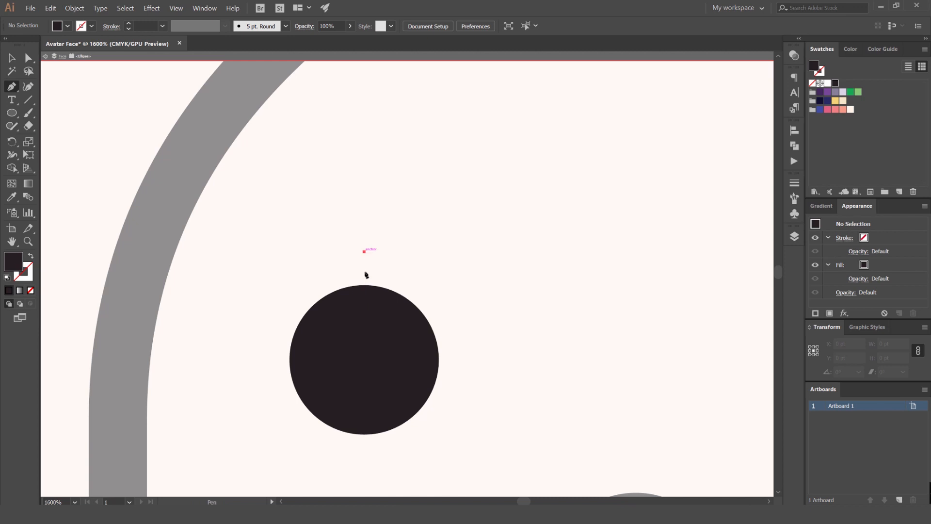
pyautogui.click(364, 251)
pyautogui.click(365, 331)
pyautogui.click(468, 331)
pyautogui.click(364, 252)
# - Subtract the small triangle from the eye circle with Shape Builder to cut an upper-right notch
pyautogui.press('v')
pyautogui.keyDown('shift'); pyautogui.click(328, 381); pyautogui.keyUp('shift')
pyautogui.hotkey('shift', 'm')
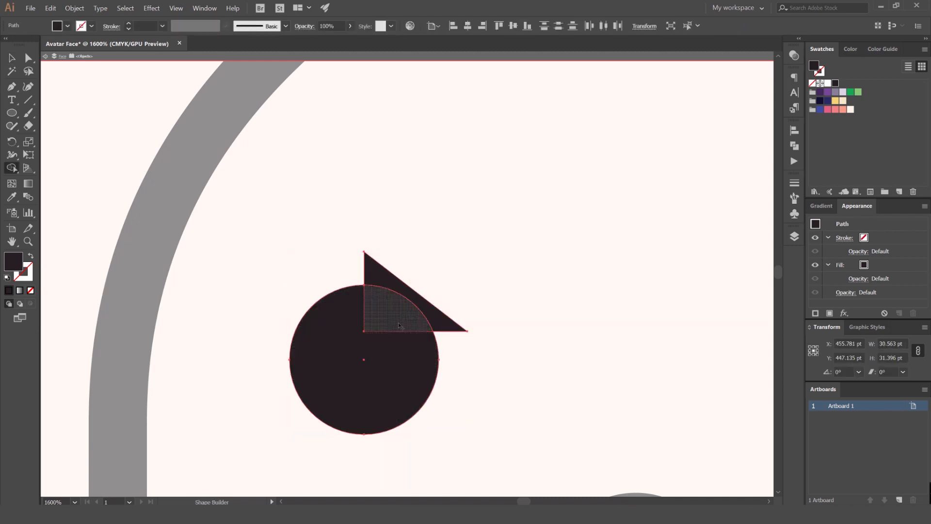
pyautogui.keyDown('alt'); pyautogui.moveTo(395, 313); pyautogui.dragTo(447, 273); pyautogui.keyUp('alt')
pyautogui.press('v')
pyautogui.click(427, 272)
# - Try to nudge selected anchor points of the notched eye to the right
pyautogui.press('a')
pyautogui.moveTo(382, 267); pyautogui.dragTo(352, 348)
pyautogui.press('Right')
pyautogui.press('Right')
pyautogui.press('Right')
pyautogui.press('Right')
# - Undo the anchor point nudges while keeping the notch cut in the eye
pyautogui.hotkey('ctrl', 'z')
pyautogui.hotkey('ctrl', 'z')
pyautogui.hotkey('ctrl', 'z')
pyautogui.hotkey('ctrl', 'z')
pyautogui.hotkey('ctrl', 'z')
pyautogui.hotkey('ctrl', 'z')
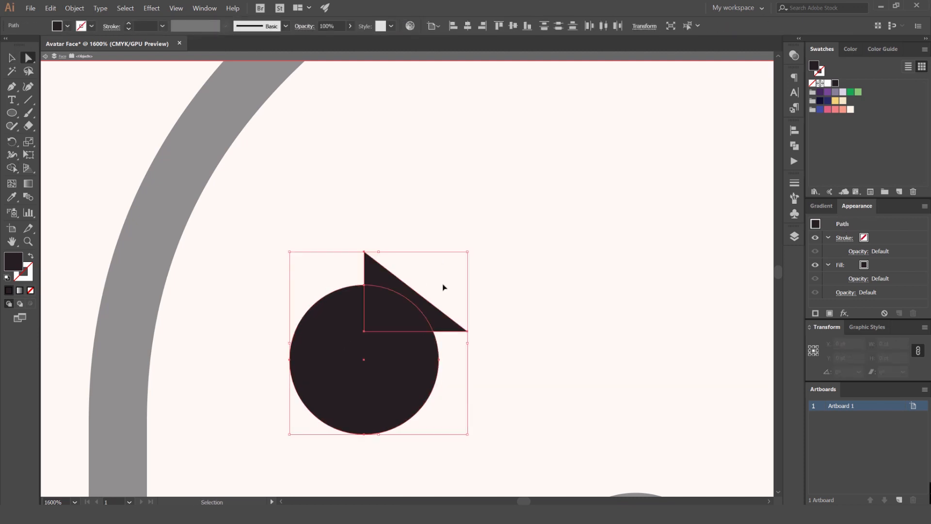
pyautogui.hotkey('ctrl', 'z')
pyautogui.hotkey('ctrl', 'shift', 'z')
pyautogui.hotkey('ctrl', 'shift', 'z')
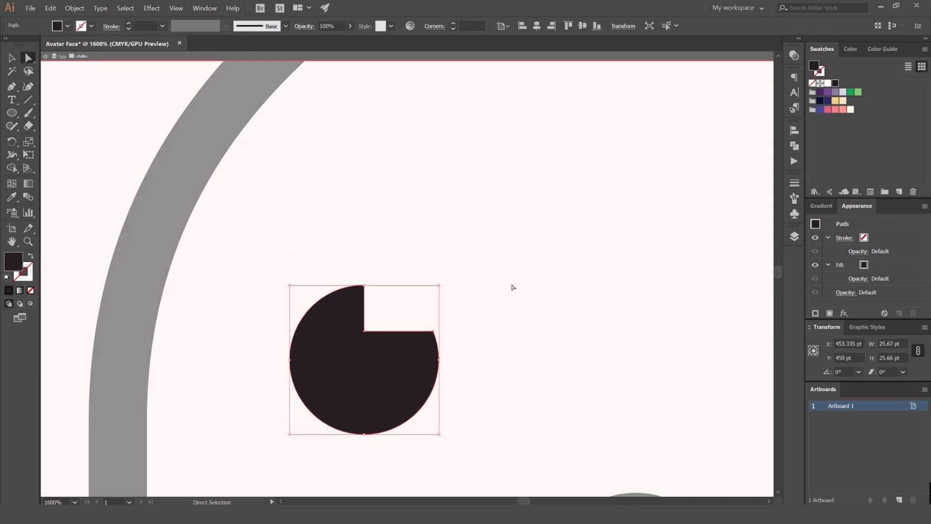
# - Leave isolation mode and duplicate the notched eye to the right side of the face at the same height
pyautogui.doubleClick(514, 287)
pyautogui.click(522, 273)
pyautogui.scroll(-5, 522, 258)
pyautogui.click(639, 218)
pyautogui.scroll(-3, 647, 216)
pyautogui.hscroll(3, 668, 213)
pyautogui.scroll(4, 475, 228)
pyautogui.moveTo(340, 211); pyautogui.dragTo(465, 218)
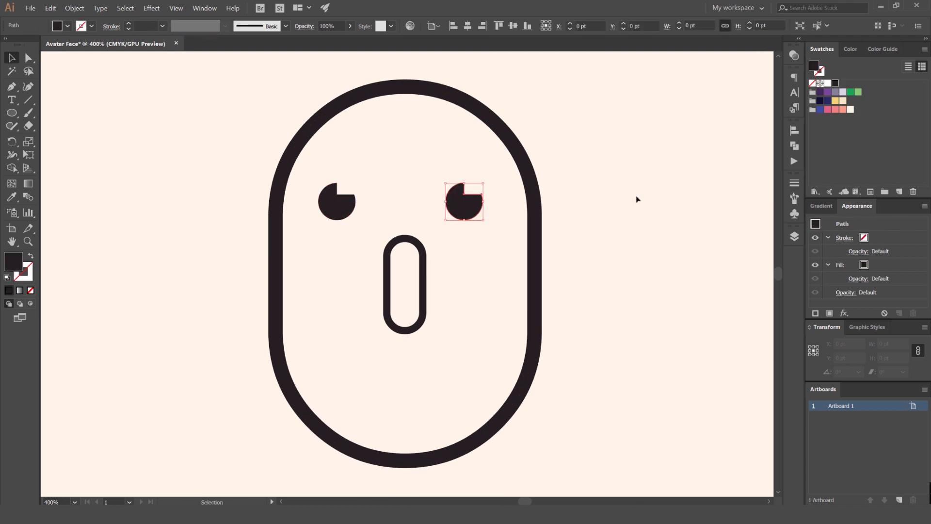
# - Examine the face with both eyes from different zoom levels
pyautogui.click(582, 206)
pyautogui.scroll(-4, 621, 195)
pyautogui.moveTo(646, 189); pyautogui.dragTo(534, 198)
pyautogui.scroll(-2, 532, 196)
pyautogui.scroll(7, 502, 198)
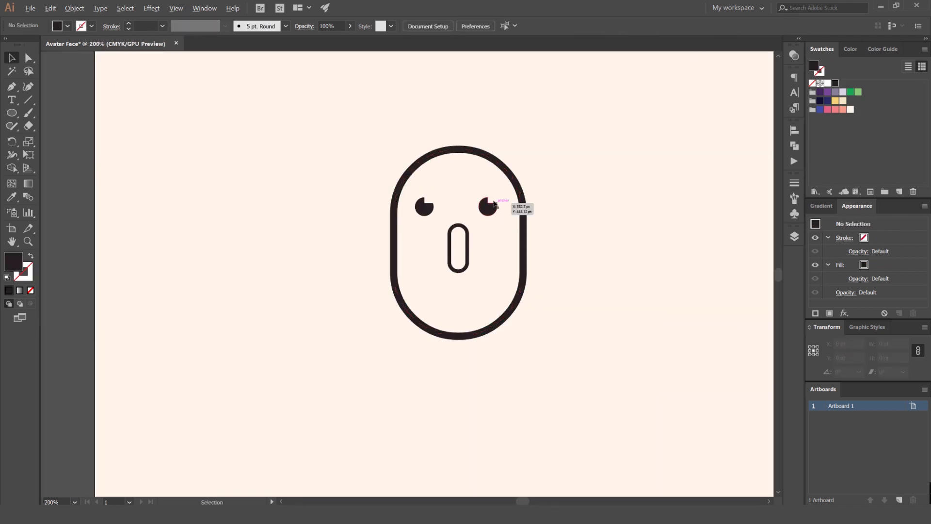
pyautogui.click(282, 217)
pyautogui.scroll(-3, 623, 172)
pyautogui.moveTo(619, 170); pyautogui.dragTo(527, 190)
pyautogui.click(569, 165)
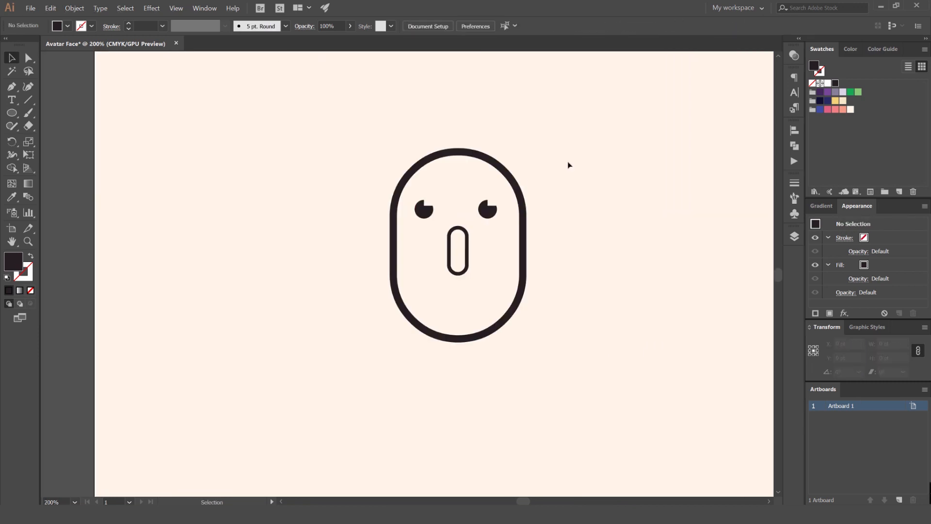
# - Draw a rectangle about 87.5 by 28.75 pt below the nose for the mouth, with a dark stroke and no fill
pyautogui.scroll(4, 453, 275)
pyautogui.press('m')
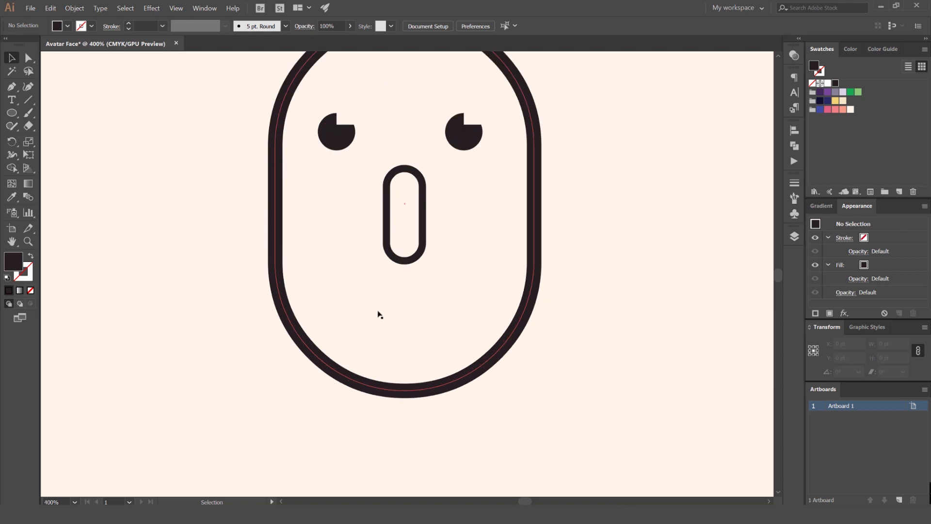
pyautogui.moveTo(352, 309); pyautogui.dragTo(464, 341)
pyautogui.press('i')
pyautogui.hotkey('shift', 'x')
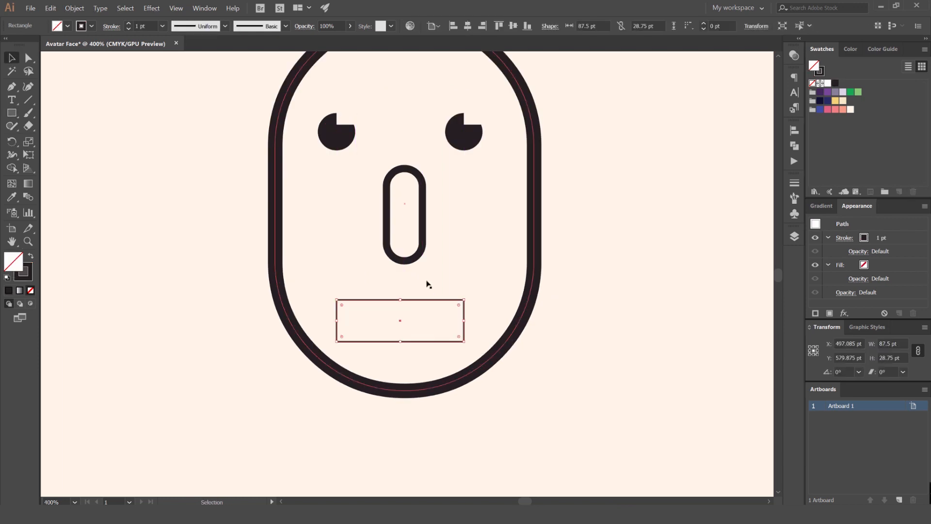
# - Copy the nose's cream fill and 5 pt dark stroke to the mouth rectangle and move it up about 4 pt
pyautogui.click(423, 228)
pyautogui.press('v')
pyautogui.moveTo(425, 303); pyautogui.dragTo(425, 294)
pyautogui.hotkey('ctrl', '+')
pyautogui.hotkey('ctrl', '+')
# - Swap the mouth rectangle's fill and stroke colours back and forth, ending with the cream fill and dark stroke
pyautogui.hotkey('shift', 'x')
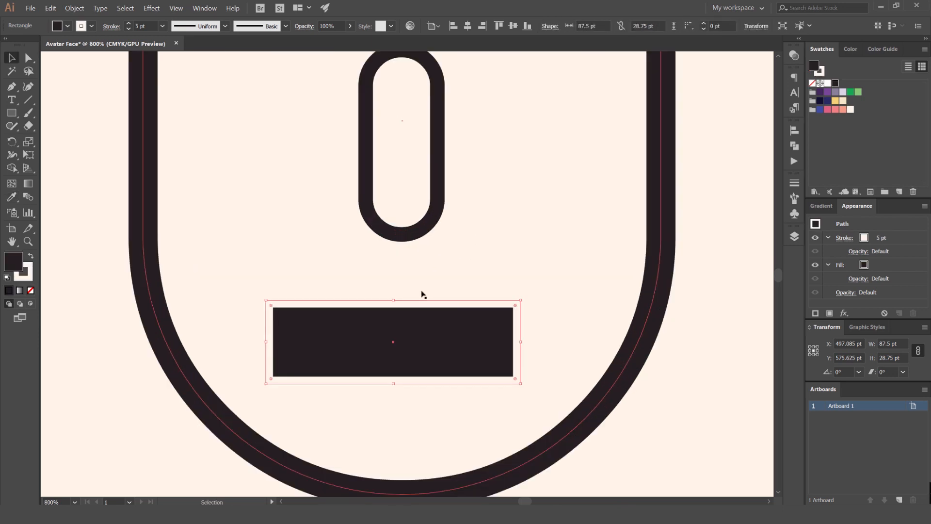
pyautogui.hotkey('shift', 'x')
pyautogui.hotkey('shift', 'x')
pyautogui.hotkey('shift', 'x')
pyautogui.hotkey('shift', 'x')
pyautogui.hotkey('shift', 'x')
# - Try the face outline's 10 pt style on the mouth with the Eyedropper, ending with the nose's 5 pt style
pyautogui.press('i')
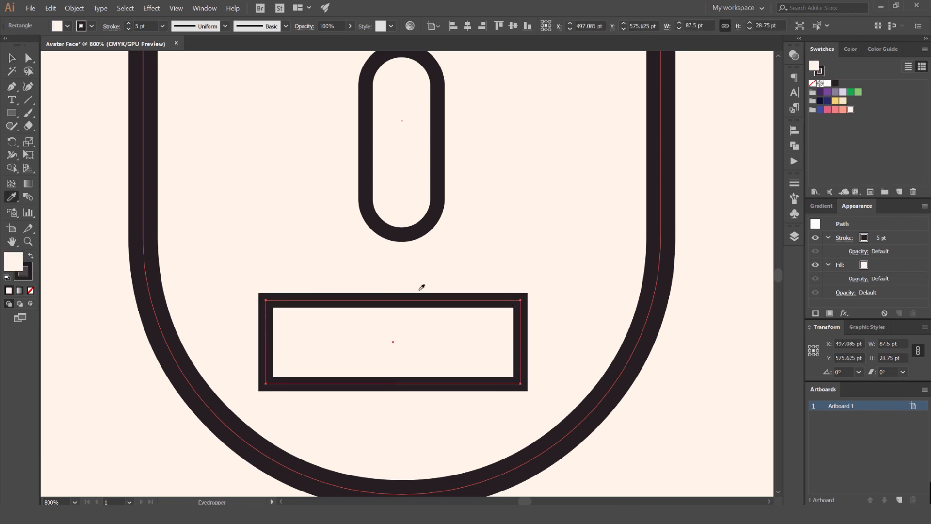
pyautogui.click(660, 175)
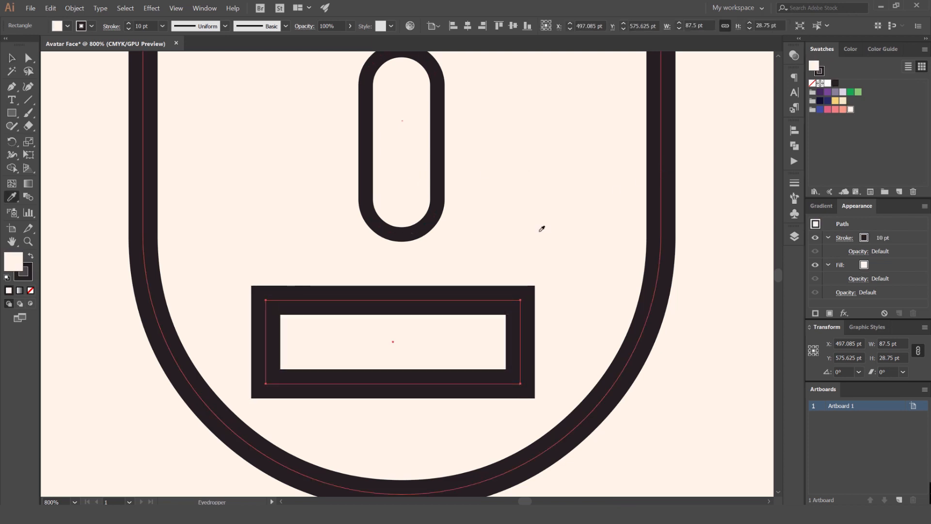
pyautogui.click(442, 184)
pyautogui.click(636, 188)
pyautogui.click(440, 186)
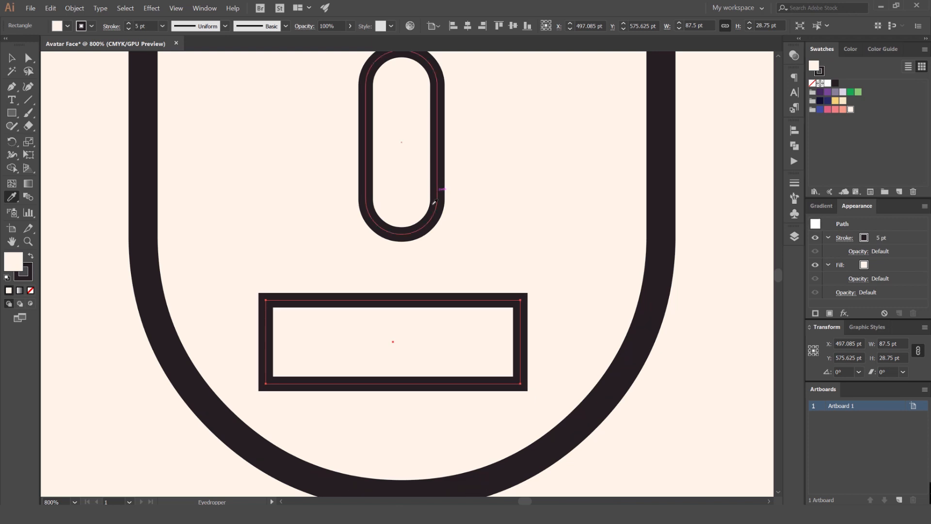
# - Move the mouth rectangle up about 6 pt and fully round its two lower corners into a smile shape
pyautogui.press('v')
pyautogui.moveTo(465, 302); pyautogui.dragTo(462, 281)
pyautogui.press('a')
pyautogui.click(267, 366)
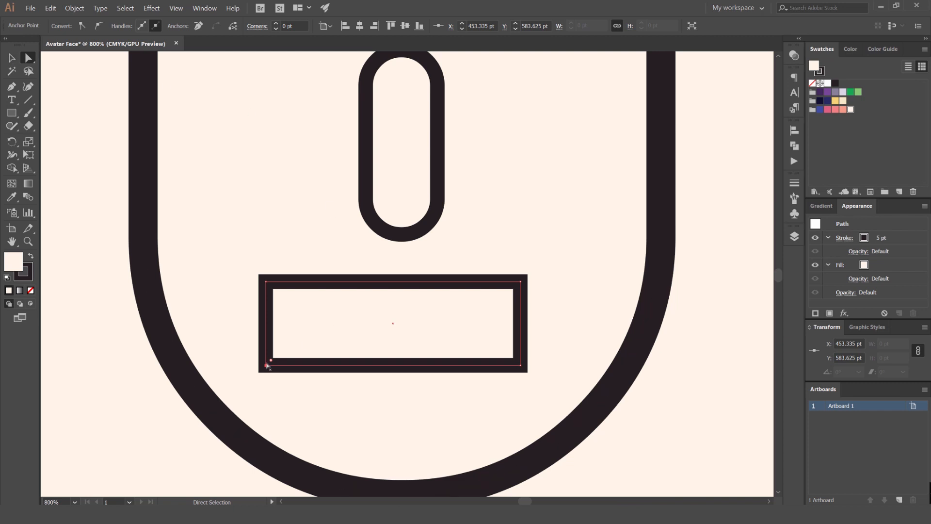
pyautogui.keyDown('shift'); pyautogui.click(515, 362); pyautogui.keyUp('shift')
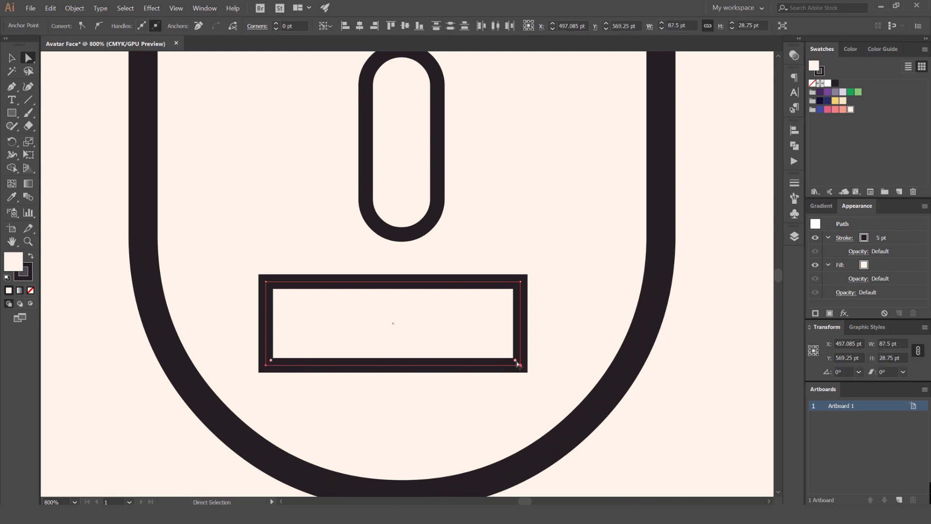
pyautogui.scroll(4, 517, 363)
pyautogui.scroll(-4, 518, 366)
pyautogui.moveTo(515, 363); pyautogui.dragTo(490, 139)
pyautogui.press('v')
pyautogui.click(694, 238)
pyautogui.scroll(-4, 691, 238)
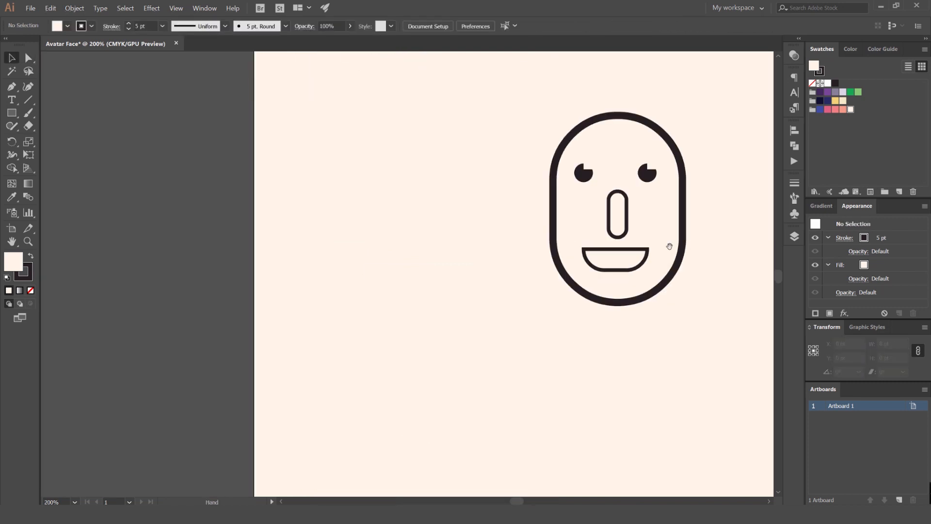
# - Scale the mouth horizontally to make it narrower beneath the nose
pyautogui.scroll(3, 669, 246)
pyautogui.click(558, 257)
pyautogui.moveTo(606, 253)
pyautogui.mouseDown()
pyautogui.moveTo(568, 260)
pyautogui.moveTo(538, 286)
pyautogui.moveTo(484, 275)
pyautogui.moveTo(507, 264)
pyautogui.moveTo(431, 276)
pyautogui.mouseUp()
pyautogui.scroll(-5, 497, 271)
pyautogui.click(624, 268)
pyautogui.scroll(3, 493, 279)
pyautogui.click(663, 262)
pyautogui.hotkey('ctrl', 'z')
# - Lower the mouth's bottom edge in two moves to make the open smile taller
pyautogui.press('a')
pyautogui.moveTo(500, 294); pyautogui.dragTo(501, 312)
pyautogui.click(653, 279)
pyautogui.scroll(-2, 652, 278)
pyautogui.scroll(3, 585, 287)
pyautogui.moveTo(557, 287); pyautogui.dragTo(562, 311)
pyautogui.click(703, 287)
pyautogui.scroll(-2, 703, 285)
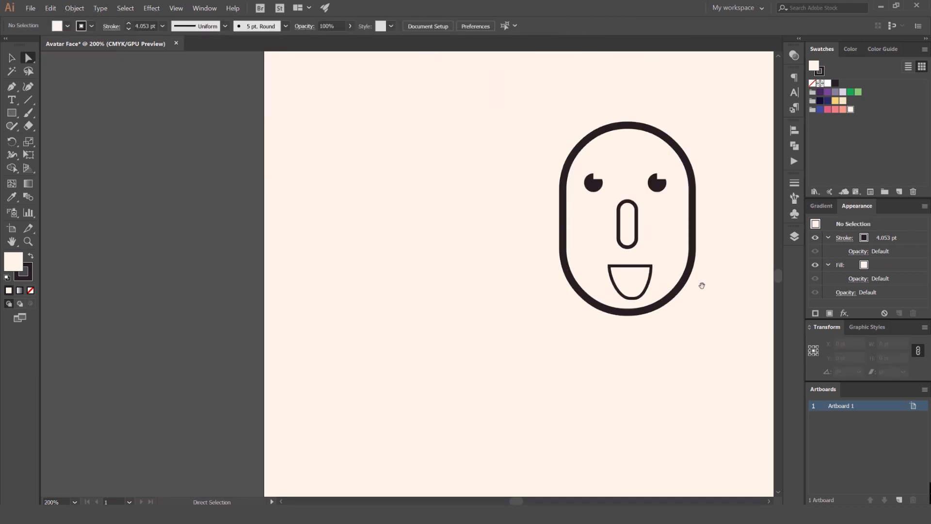
# - Undo the last two moves of the mouth's bottom edge
pyautogui.moveTo(701, 286); pyautogui.dragTo(645, 299)
pyautogui.hotkey('ctrl', 'z')
pyautogui.hotkey('ctrl', 'z')
pyautogui.click(683, 284)
pyautogui.press('v')
pyautogui.scroll(3, 603, 287)
pyautogui.click(549, 263)
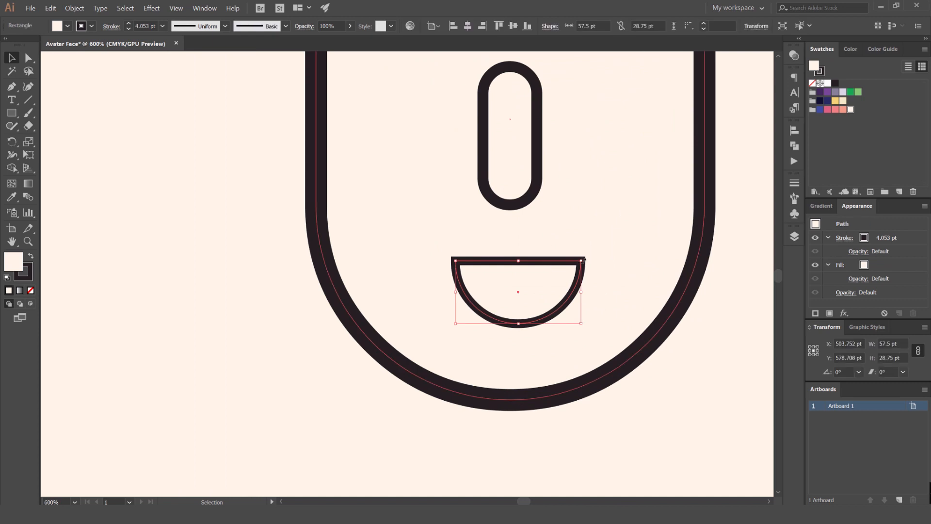
pyautogui.click(551, 241)
pyautogui.hotkey('ctrl', '1')
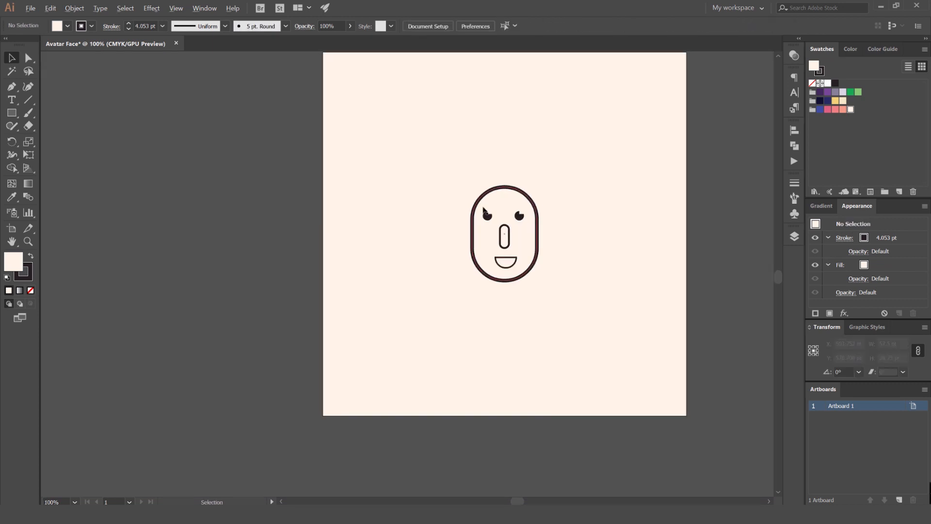
# - Draw a thin horizontal rectangle about 42 pt wide above the left eye as an eyebrow
pyautogui.scroll(5, 491, 208)
pyautogui.moveTo(482, 212); pyautogui.dragTo(341, 175)
pyautogui.scroll(-2, 341, 174)
pyautogui.scroll(3, 318, 173)
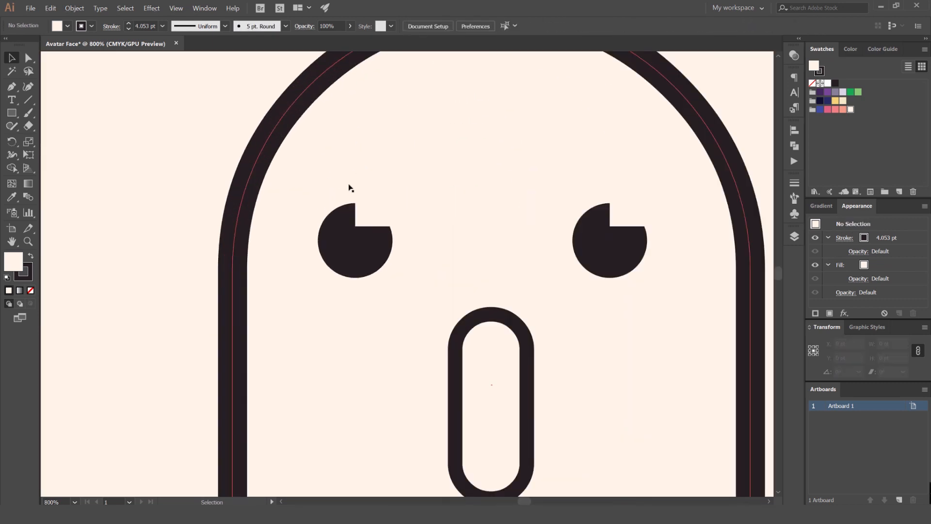
pyautogui.press('m')
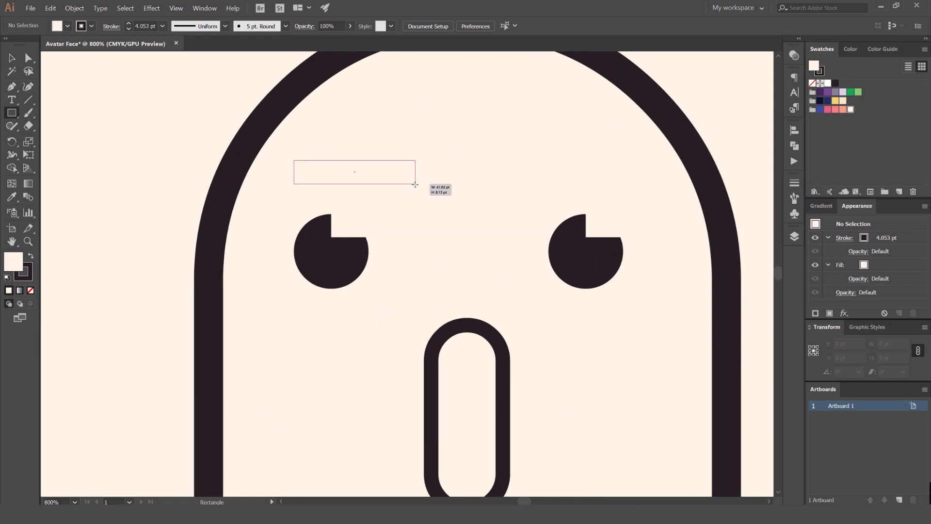
pyautogui.moveTo(410, 187); pyautogui.dragTo(410, 188)
# - Raise the eyebrow's upper outer corner 7 pt and its lower outer corner so the bar slopes down toward the nose
pyautogui.press('a')
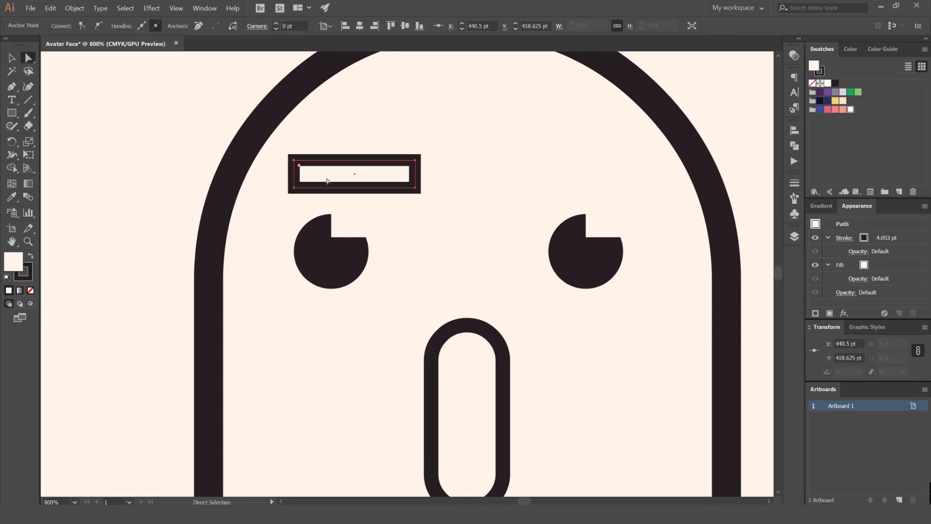
pyautogui.moveTo(294, 161); pyautogui.dragTo(294, 155)
pyautogui.press('Up')
pyautogui.press('Up')
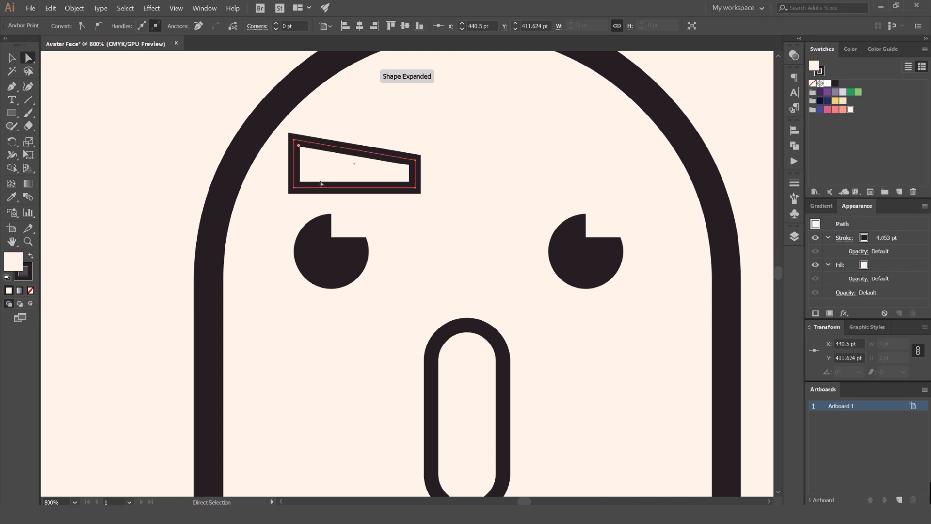
pyautogui.scroll(1, 310, 188)
pyautogui.click(286, 188)
pyautogui.press('Up')
pyautogui.press('Up')
pyautogui.press('Up')
pyautogui.press('Up')
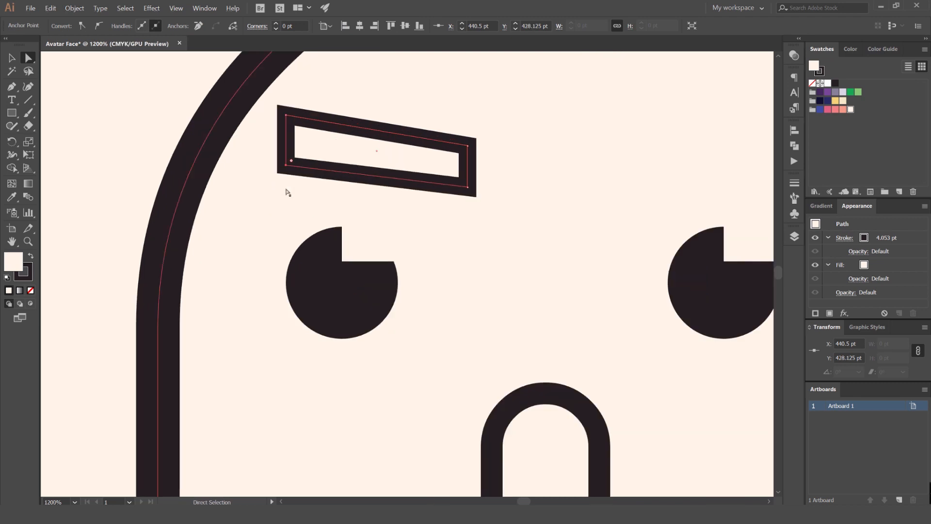
# - Shift the eyebrow's upper outer corner inward and slightly down so the outer end tapers to a point
pyautogui.press('v')
pyautogui.scroll(-4, 402, 151)
pyautogui.click(272, 151)
pyautogui.scroll(-2, 304, 160)
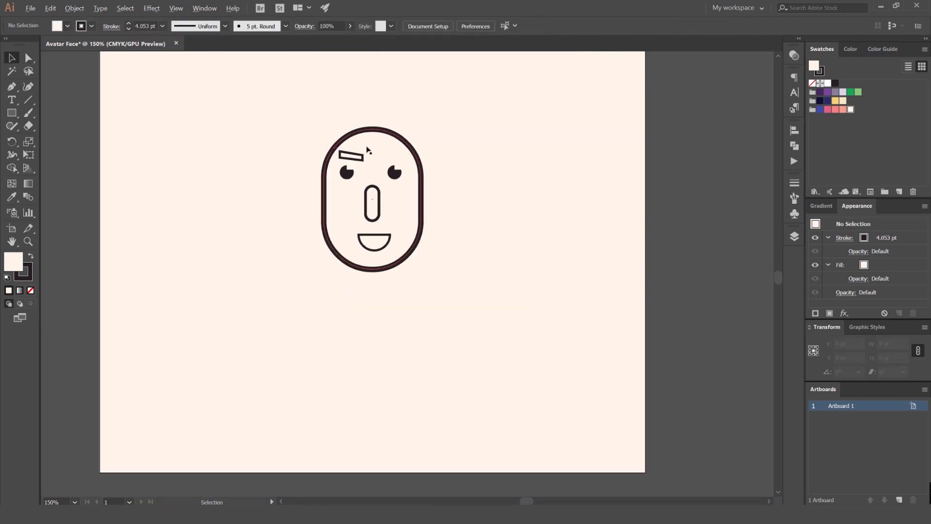
pyautogui.scroll(5, 361, 150)
pyautogui.press('a')
pyautogui.moveTo(265, 152); pyautogui.dragTo(303, 152)
pyautogui.click(143, 158)
pyautogui.scroll(-3, 134, 154)
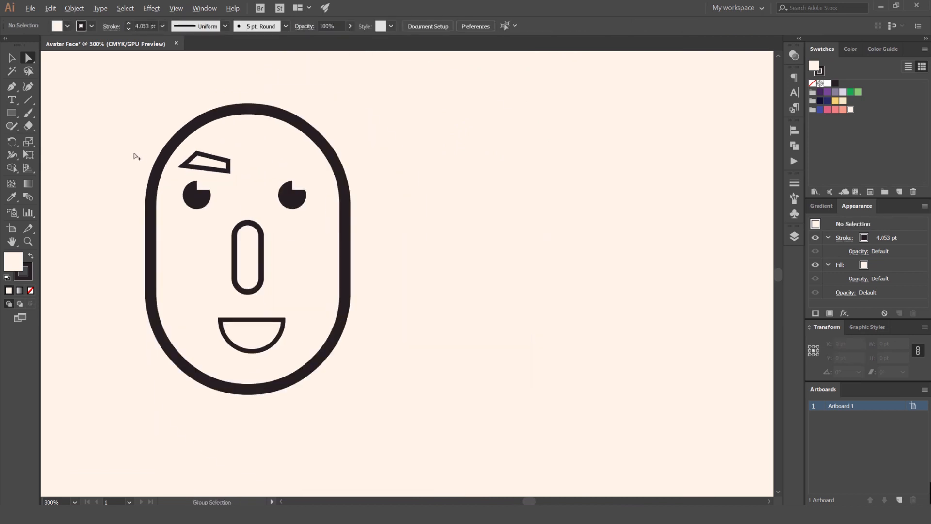
pyautogui.scroll(3, 172, 156)
pyautogui.moveTo(242, 155); pyautogui.dragTo(251, 157)
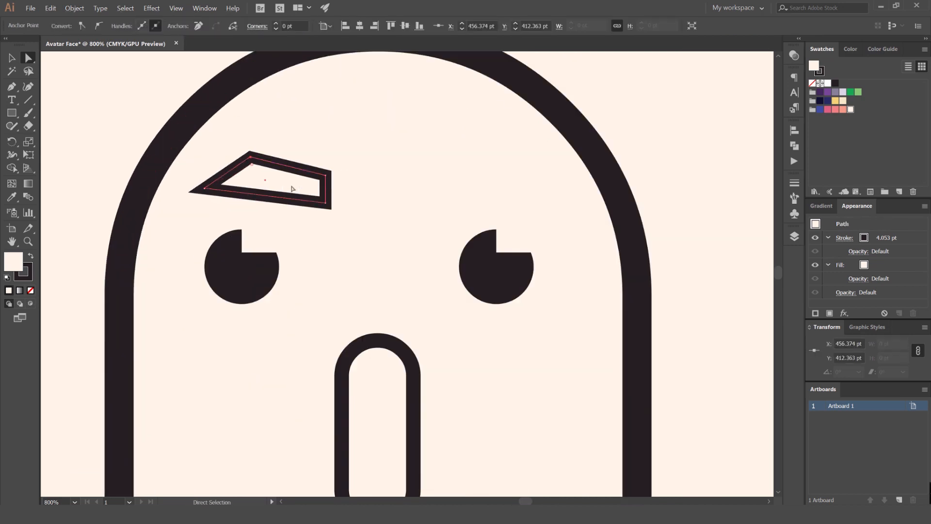
# - Try the nose's outline style on the eyebrow with the Eyedropper, then undo it
pyautogui.press('v')
pyautogui.press('i')
pyautogui.click(394, 329)
pyautogui.hotkey('ctrl', 'z')
pyautogui.press('v')
pyautogui.click(630, 135)
# - Duplicate the left eyebrow straight across to above the right eye and flip the copy horizontally
pyautogui.click(309, 176)
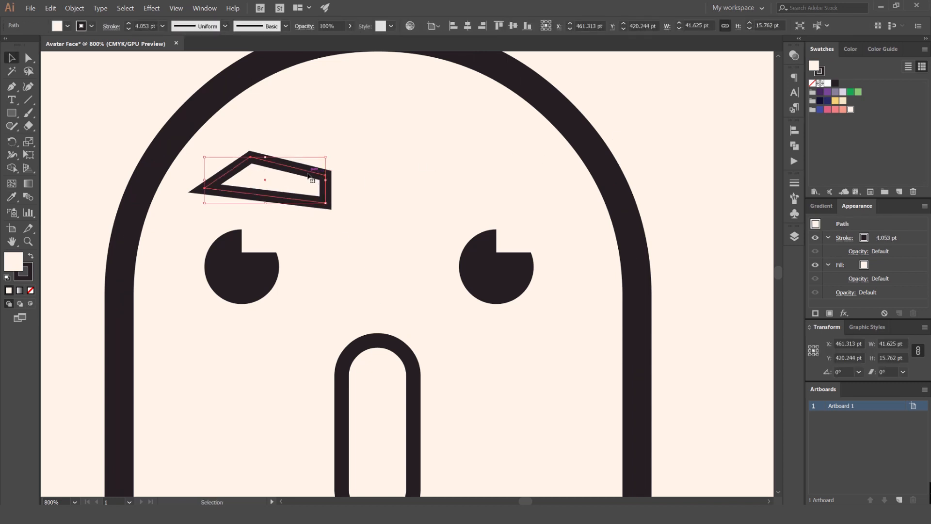
pyautogui.moveTo(305, 172); pyautogui.dragTo(514, 171)
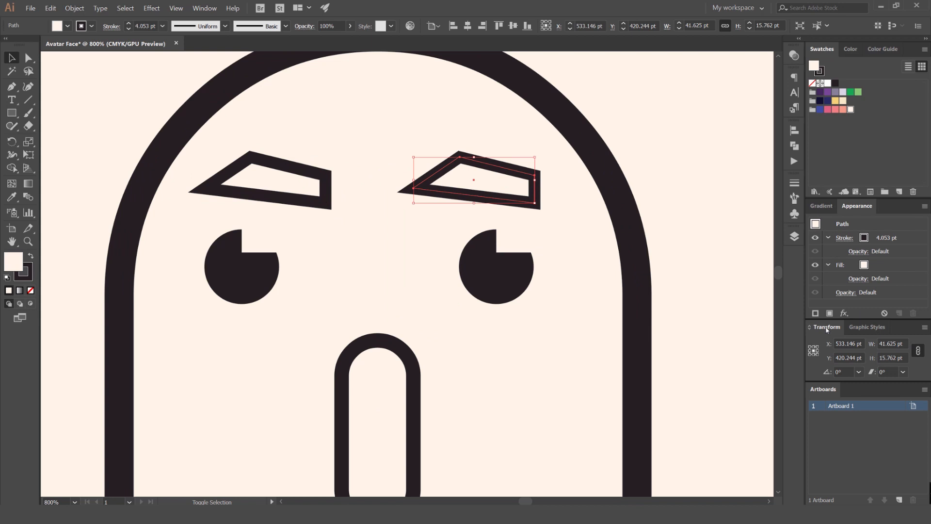
pyautogui.click(204, 9)
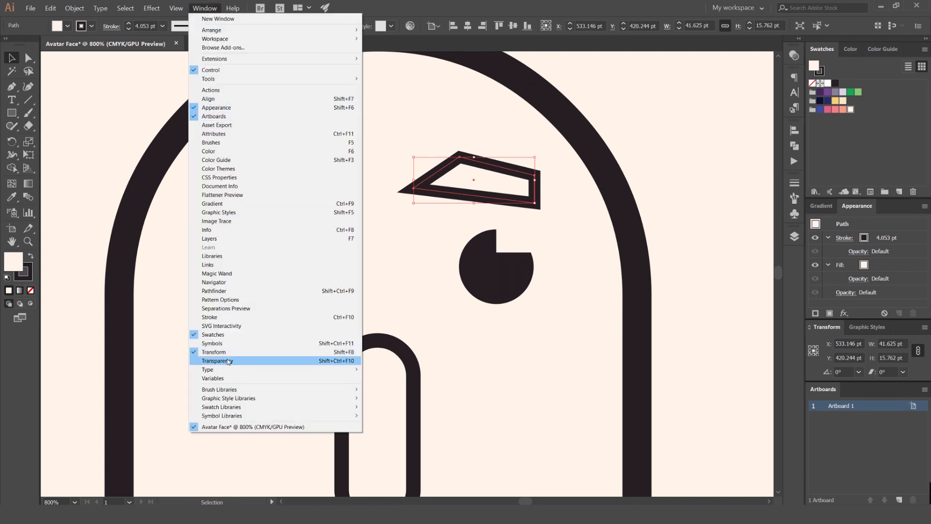
pyautogui.click(294, 352)
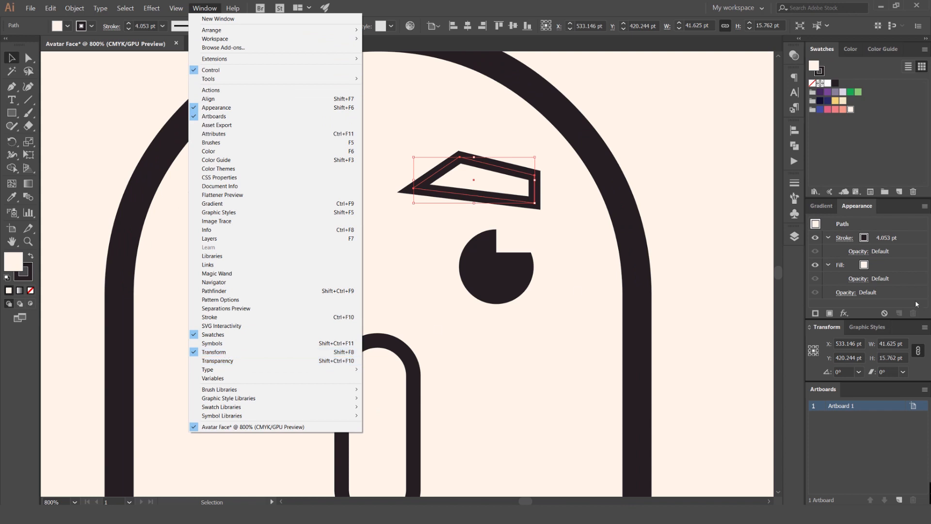
pyautogui.click(924, 328)
pyautogui.click(924, 328)
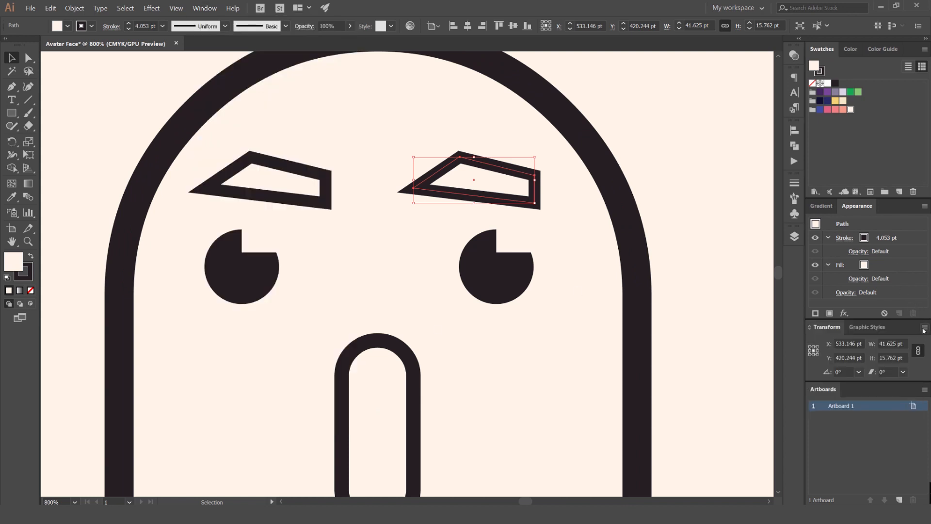
pyautogui.click(923, 329)
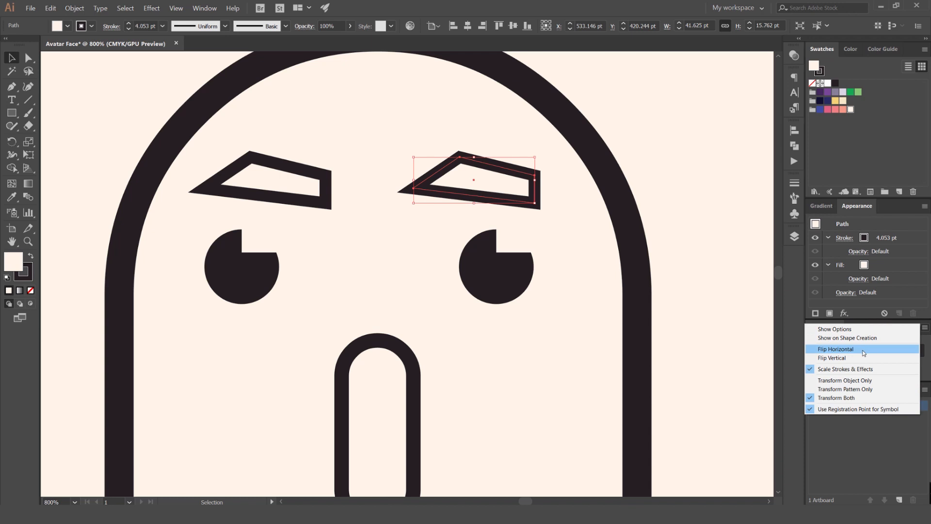
pyautogui.click(864, 352)
pyautogui.click(660, 109)
pyautogui.scroll(-2, 495, 165)
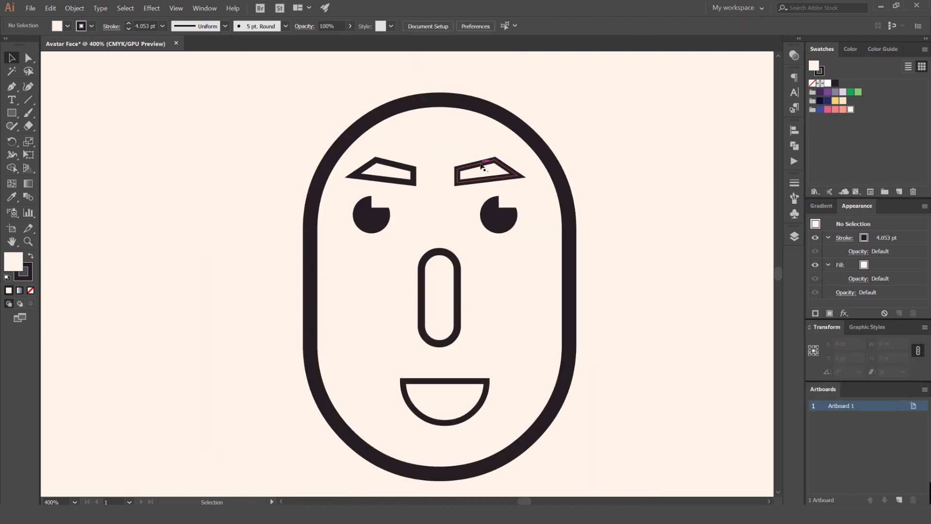
# - Nudge the right eyebrow 7 pt to the right to balance it with the left one
pyautogui.scroll(2, 482, 167)
pyautogui.click(476, 165)
pyautogui.press('Right')
pyautogui.press('Right')
pyautogui.press('Right')
pyautogui.press('Right')
pyautogui.press('Right')
pyautogui.press('Right')
pyautogui.press('Right')
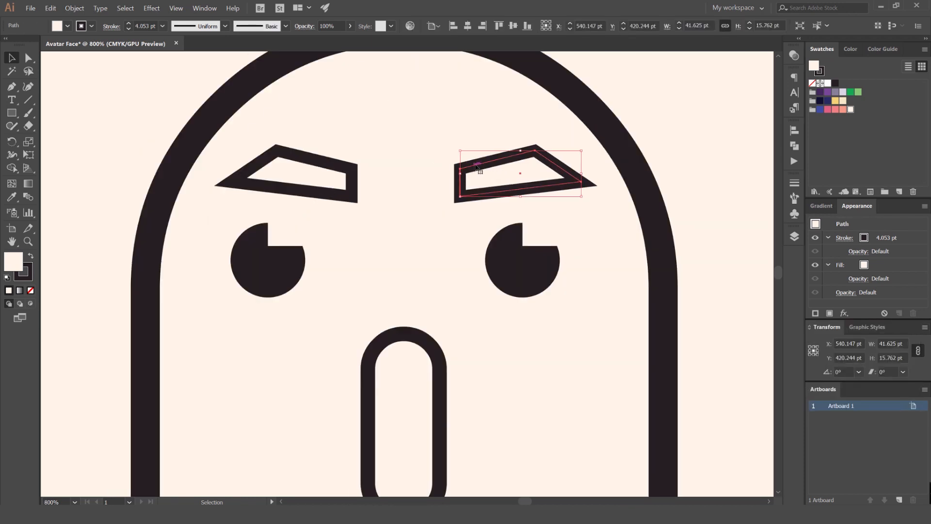
pyautogui.click(675, 91)
# - Examine the eyebrows up close and the whole face at several magnifications
pyautogui.scroll(-4, 665, 112)
pyautogui.moveTo(663, 115); pyautogui.dragTo(563, 152)
pyautogui.scroll(5, 533, 152)
pyautogui.press('a')
pyautogui.click(401, 210)
pyautogui.click(401, 210)
pyautogui.click(476, 145)
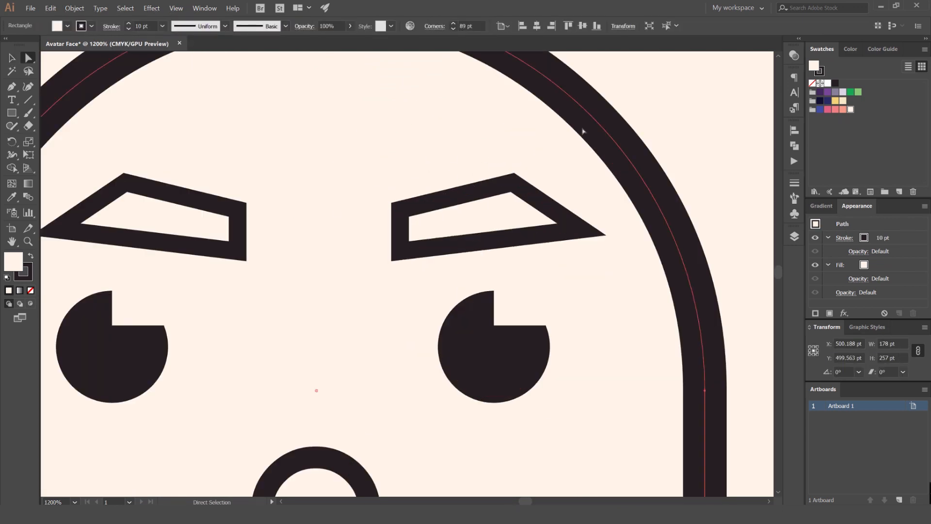
pyautogui.scroll(-4, 500, 148)
pyautogui.click(535, 137)
pyautogui.scroll(-2, 538, 140)
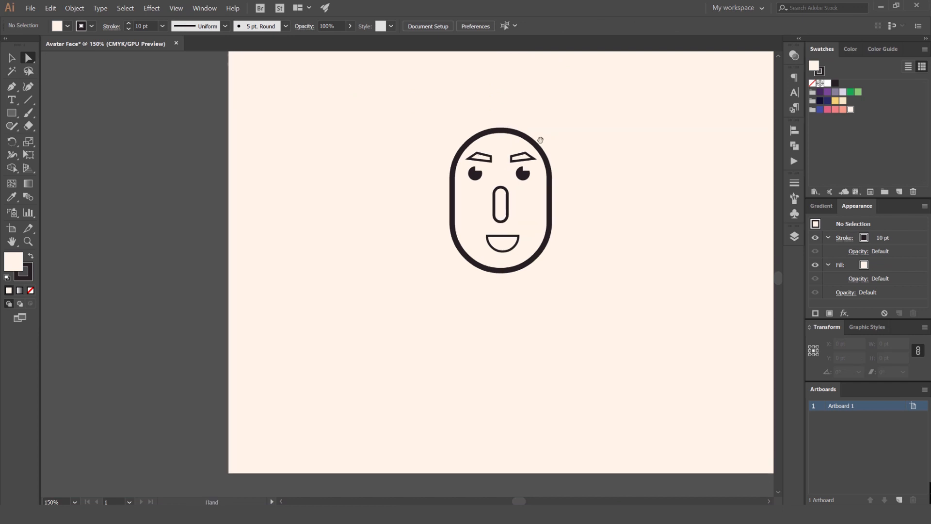
pyautogui.scroll(5, 518, 188)
pyautogui.scroll(-2, 518, 189)
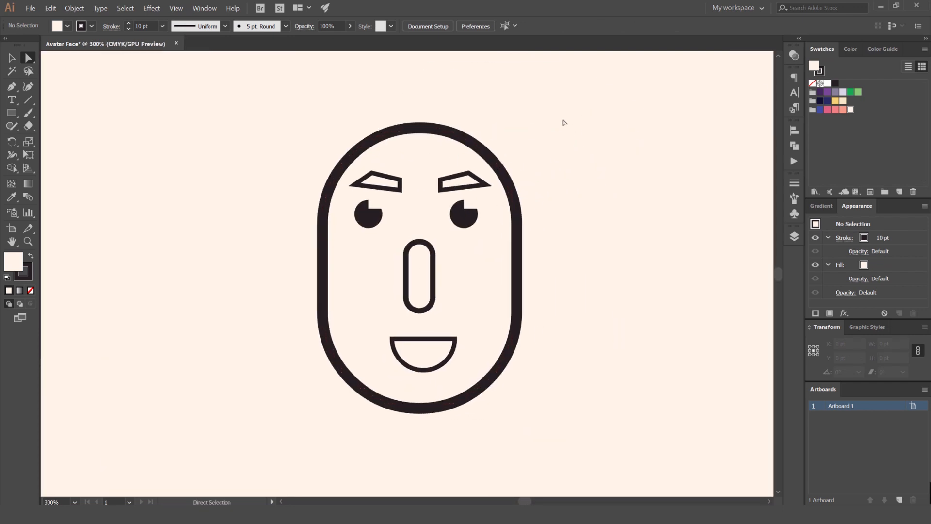
pyautogui.scroll(-2, 537, 150)
pyautogui.scroll(2, 537, 194)
# - Centre the mouth horizontally beneath the nose, using the nose as the key object
pyautogui.press('v')
pyautogui.click(458, 270)
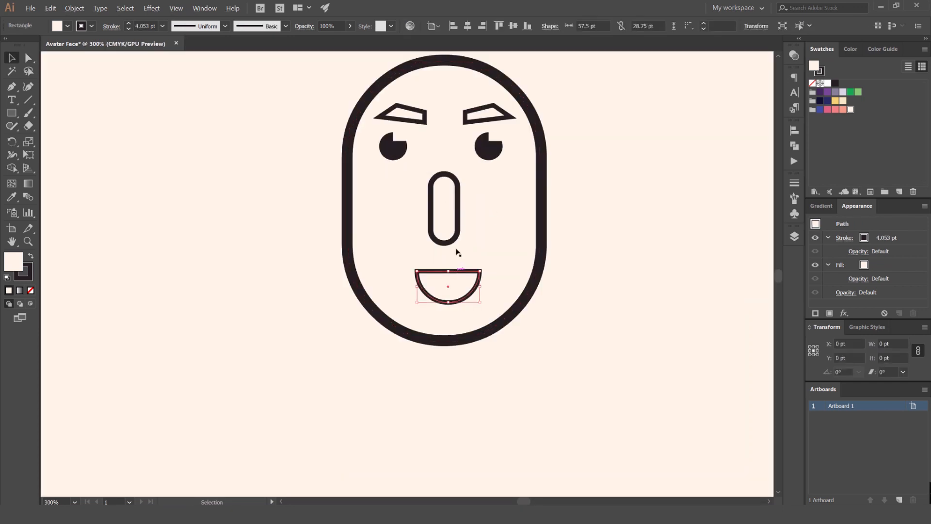
pyautogui.keyDown('shift'); pyautogui.click(458, 232); pyautogui.keyUp('shift')
pyautogui.click(458, 231)
pyautogui.click(468, 26)
pyautogui.click(610, 137)
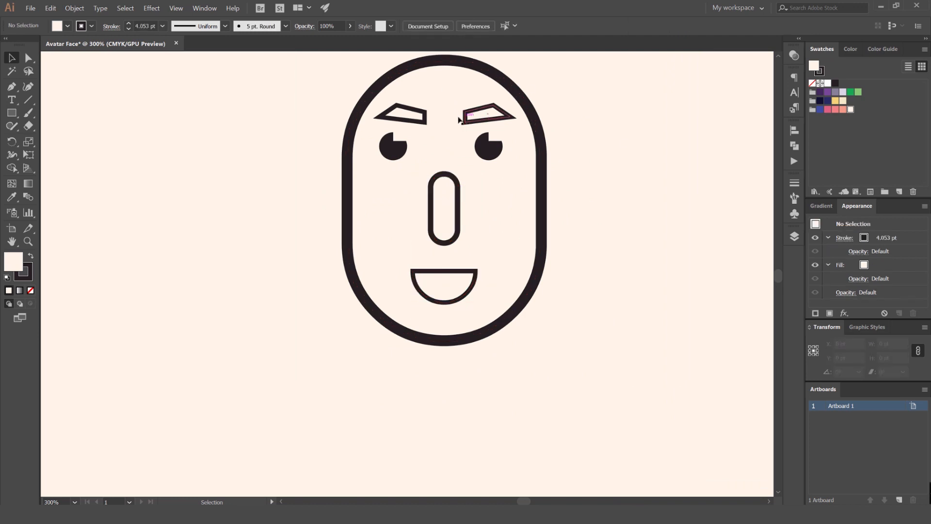
# - Move both eyes down 4 pt together, away from the eyebrows
pyautogui.scroll(-2, 594, 124)
pyautogui.scroll(4, 482, 199)
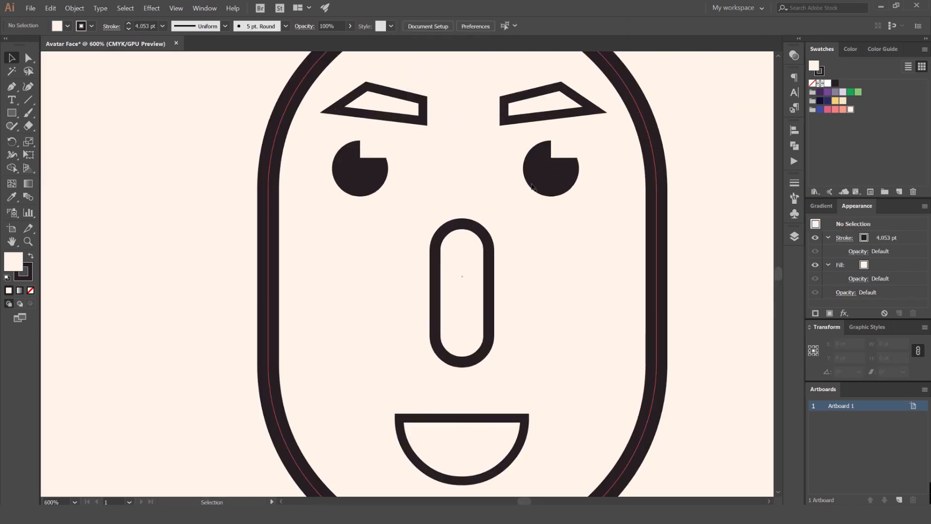
pyautogui.click(551, 170)
pyautogui.keyDown('shift'); pyautogui.click(362, 189); pyautogui.keyUp('shift')
pyautogui.press('Down')
pyautogui.press('Down')
pyautogui.press('Down')
pyautogui.press('Down')
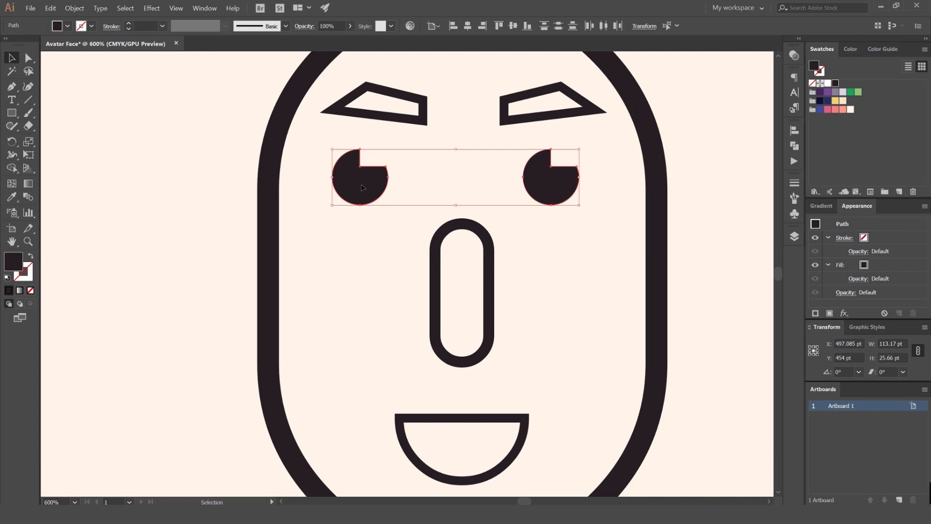
pyautogui.moveTo(419, 153); pyautogui.dragTo(405, 193)
pyautogui.click(683, 173)
pyautogui.moveTo(601, 209); pyautogui.dragTo(559, 140)
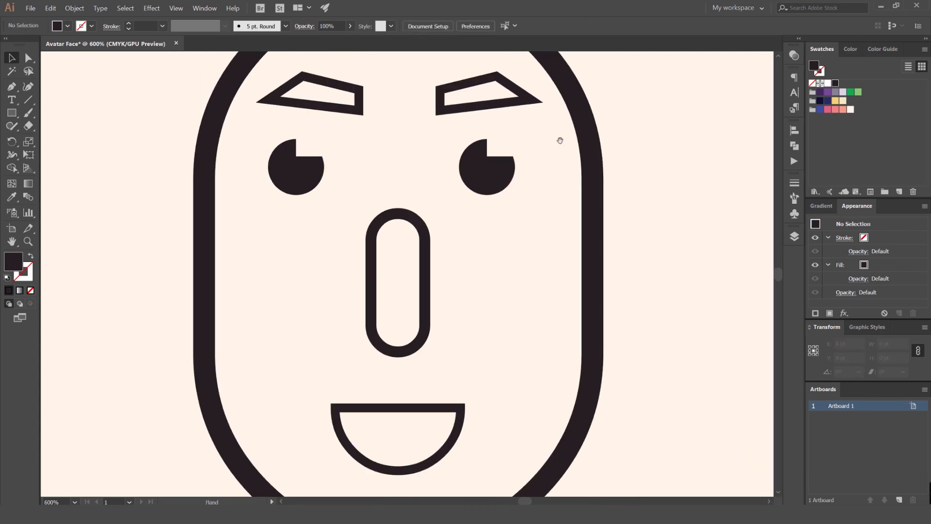
# - Draw a cheek circle about 38 pt across below the left eye with the nose's 5 pt outline, nudged 2 pt left and 1 pt down
pyautogui.click(427, 222)
pyautogui.scroll(-3, 651, 160)
pyautogui.moveTo(681, 140); pyautogui.dragTo(497, 147)
pyautogui.click(497, 148)
pyautogui.scroll(-2, 498, 147)
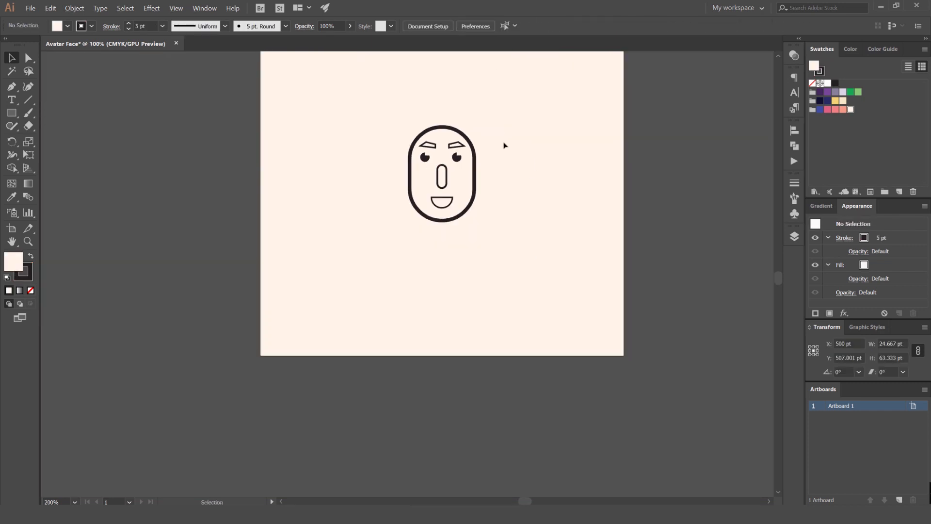
pyautogui.scroll(3, 429, 177)
pyautogui.press('l')
pyautogui.moveTo(391, 207); pyautogui.dragTo(422, 231)
pyautogui.press('v')
pyautogui.press('Left')
pyautogui.press('Left')
pyautogui.press('Down')
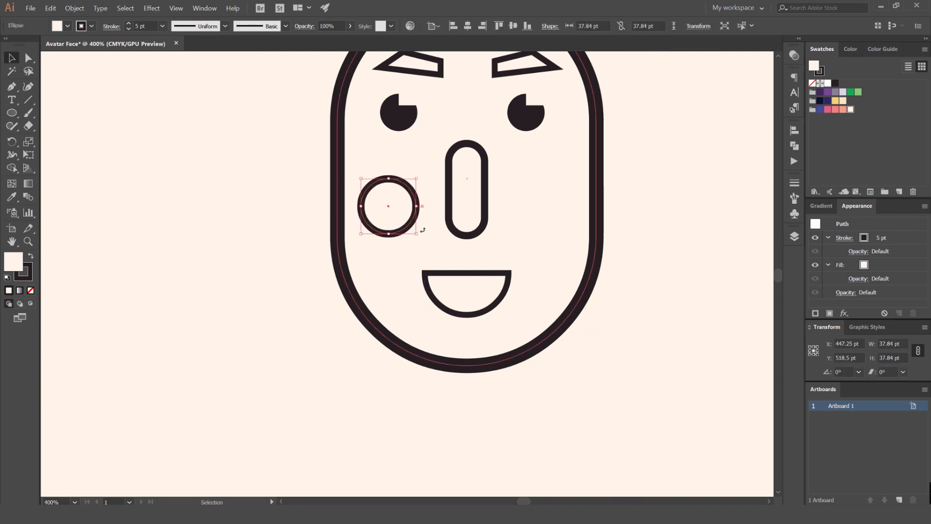
# - Duplicate the left cheek circle onto the right cheek at the same height
pyautogui.moveTo(406, 198); pyautogui.dragTo(532, 214)
pyautogui.click(675, 183)
pyautogui.hotkey('ctrl', '1')
pyautogui.scroll(2, 620, 236)
pyautogui.moveTo(273, 160); pyautogui.dragTo(276, 166)
pyautogui.scroll(-3, 277, 167)
pyautogui.scroll(4, 289, 158)
# - Start the hair outline with the Pen tool on the face's right edge near brow level, arching outward and down to a tip
pyautogui.moveTo(416, 175); pyautogui.dragTo(364, 150)
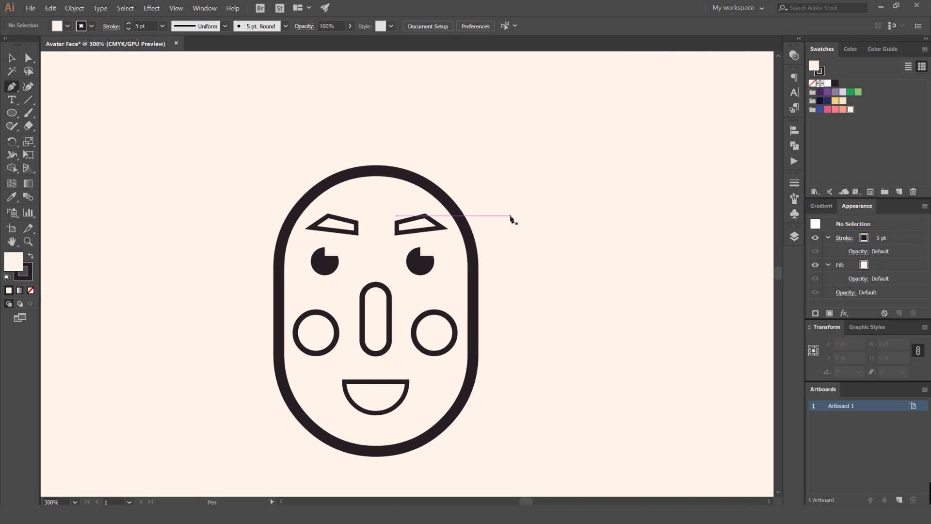
pyautogui.click(470, 239)
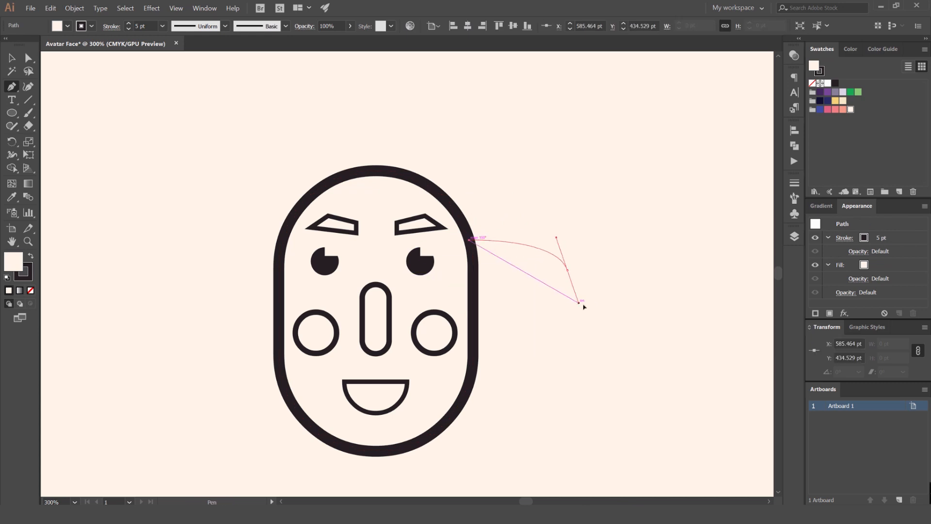
pyautogui.moveTo(577, 288); pyautogui.dragTo(576, 287)
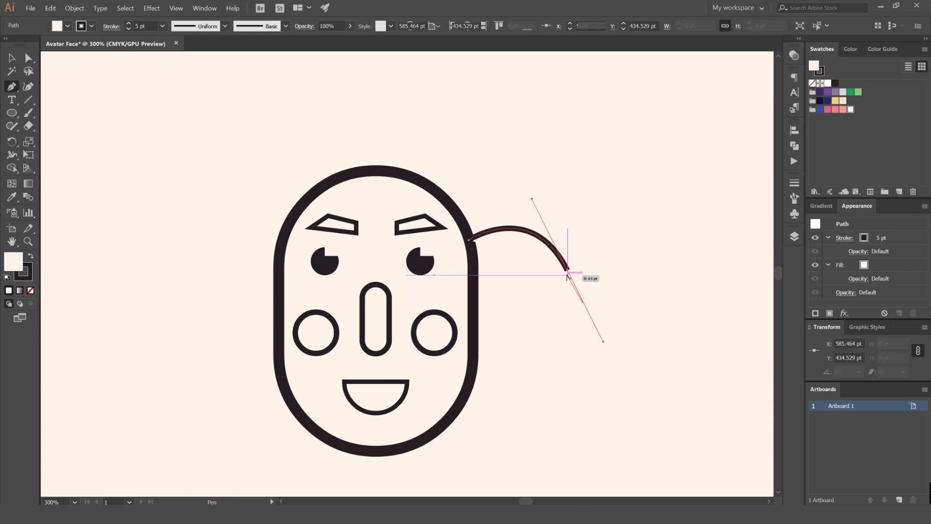
pyautogui.scroll(4, 567, 270)
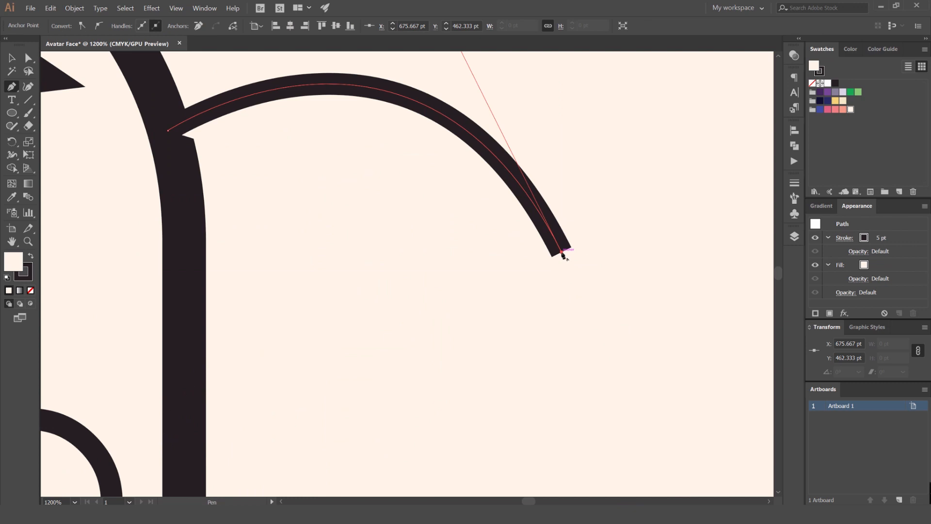
pyautogui.scroll(-6, 600, 370)
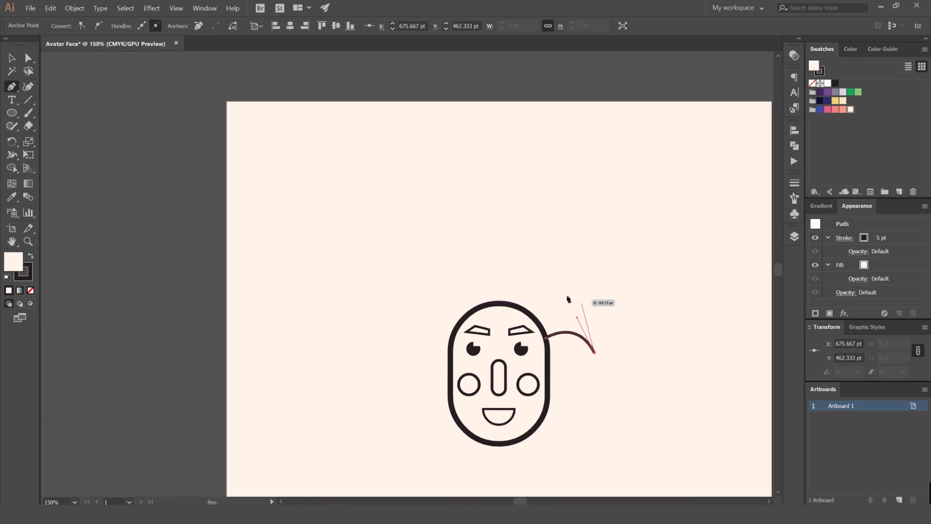
# - Continue the hair outline into an inward curl and rounded crown down to the face's left edge at eye level, and remove its fill
pyautogui.moveTo(489, 284); pyautogui.dragTo(401, 318)
pyautogui.hotkey('ctrl', 'z')
pyautogui.hotkey('ctrl', 'z')
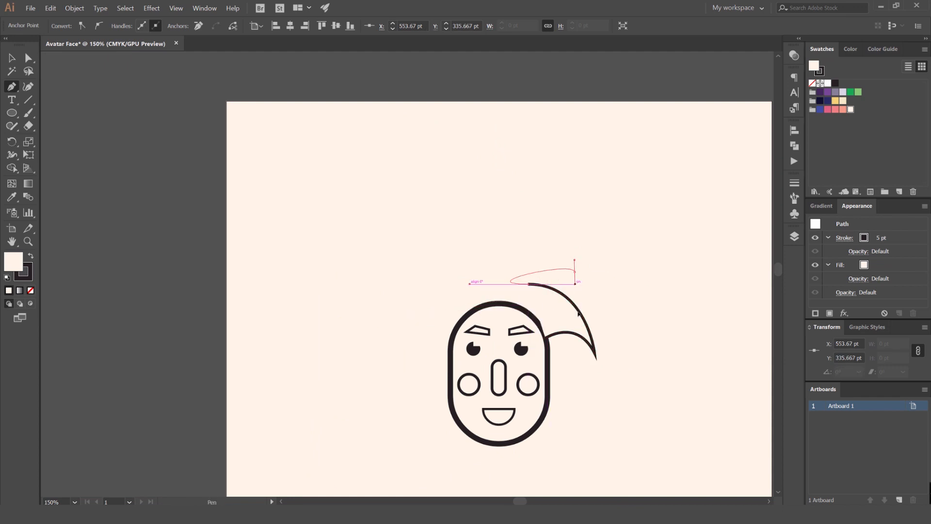
pyautogui.moveTo(514, 227); pyautogui.dragTo(418, 246)
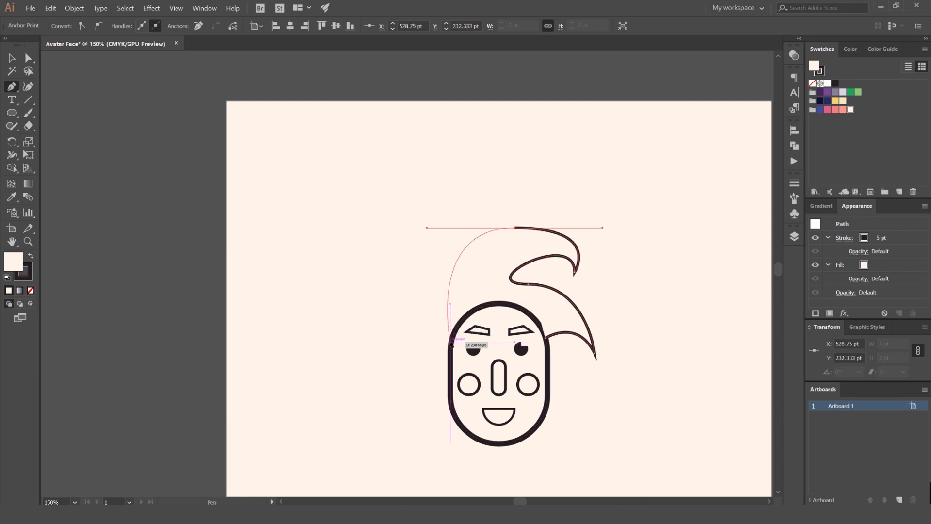
pyautogui.click(451, 342)
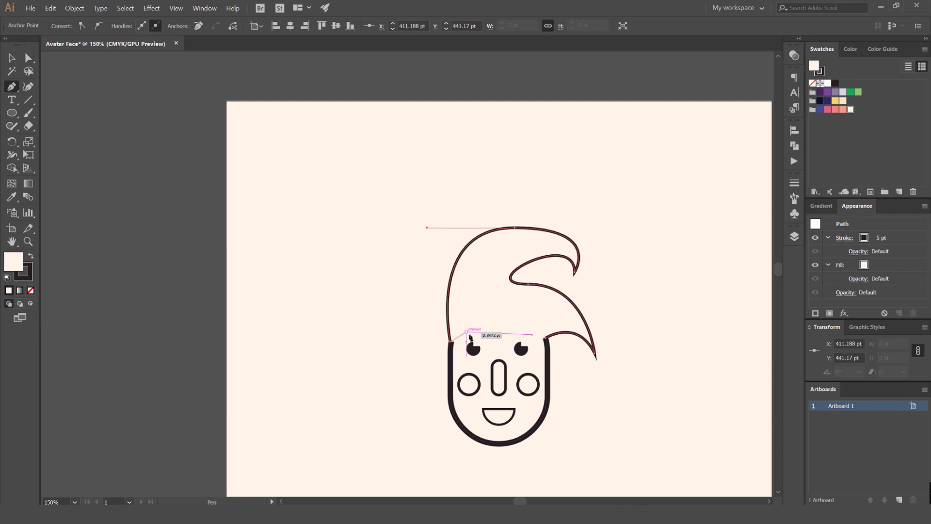
pyautogui.press('/')
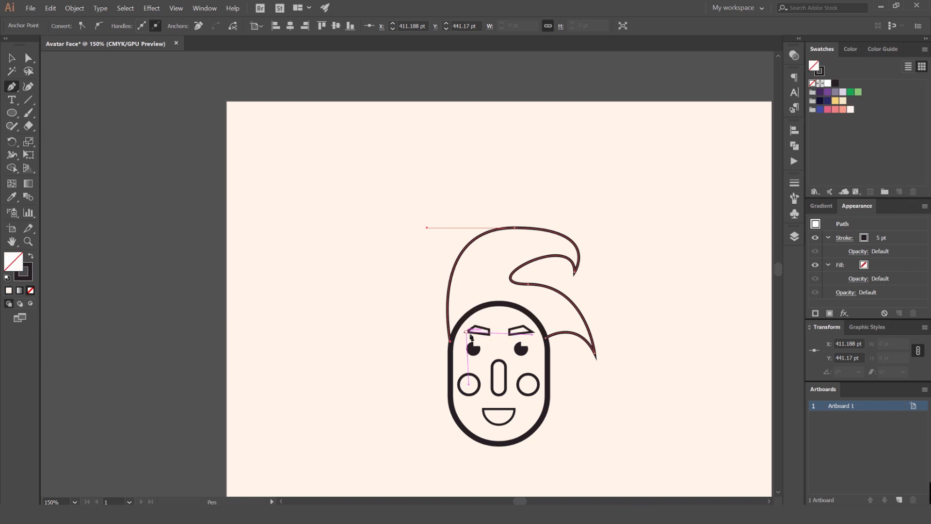
# - Close the open hair path with a straight segment between its two ends across the face at brow level
pyautogui.scroll(2, 471, 336)
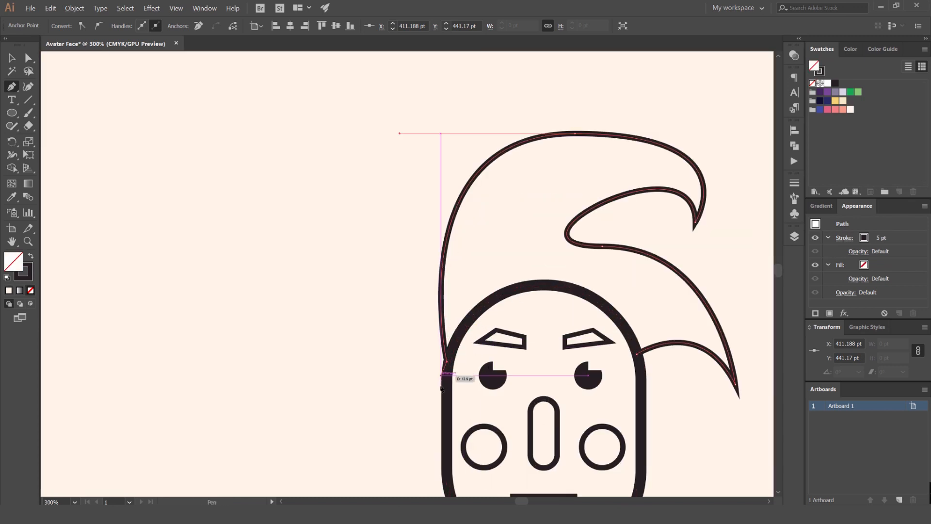
pyautogui.press('v')
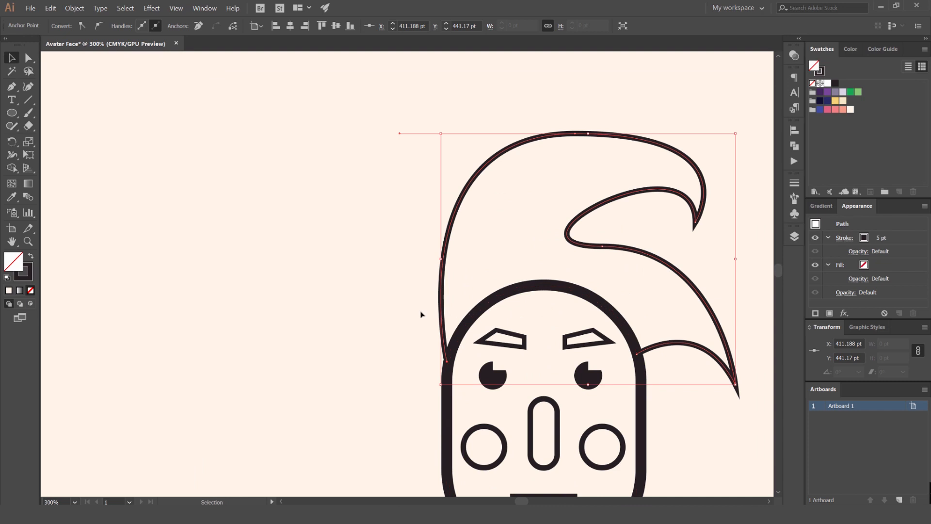
pyautogui.click(403, 318)
pyautogui.click(663, 260)
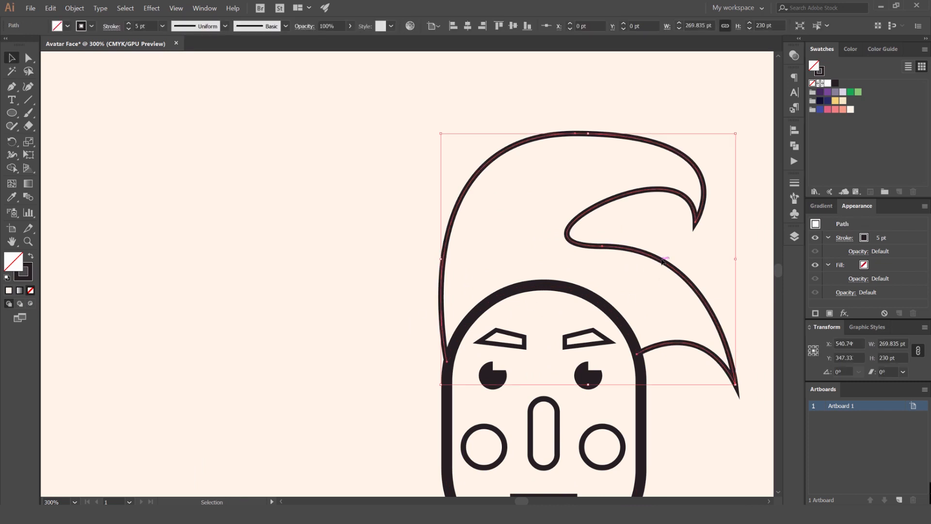
pyautogui.hotkey('ctrl', 'j')
pyautogui.scroll(3, 620, 358)
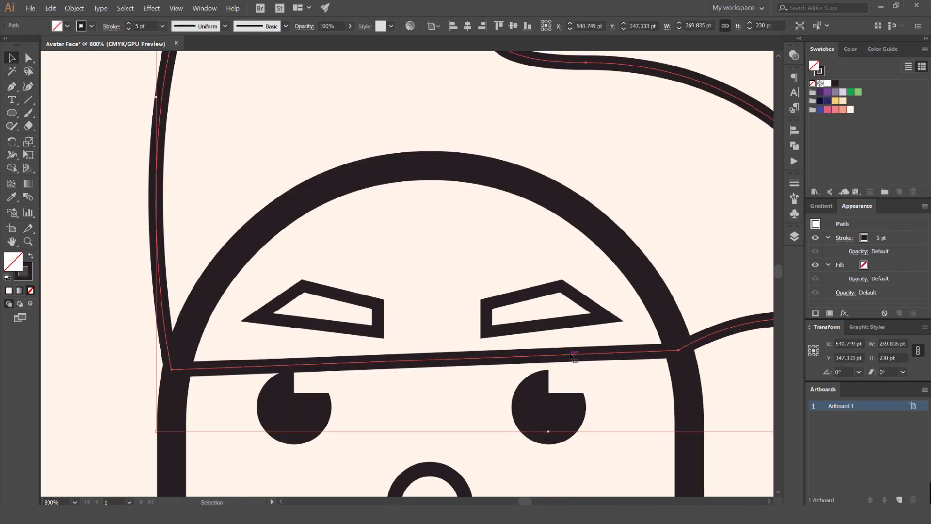
pyautogui.scroll(-5, 574, 355)
# - Send the closed hair shape behind the face, keeping it aligned with the head
pyautogui.click(654, 370)
pyautogui.scroll(2, 614, 363)
pyautogui.moveTo(596, 340); pyautogui.dragTo(352, 302)
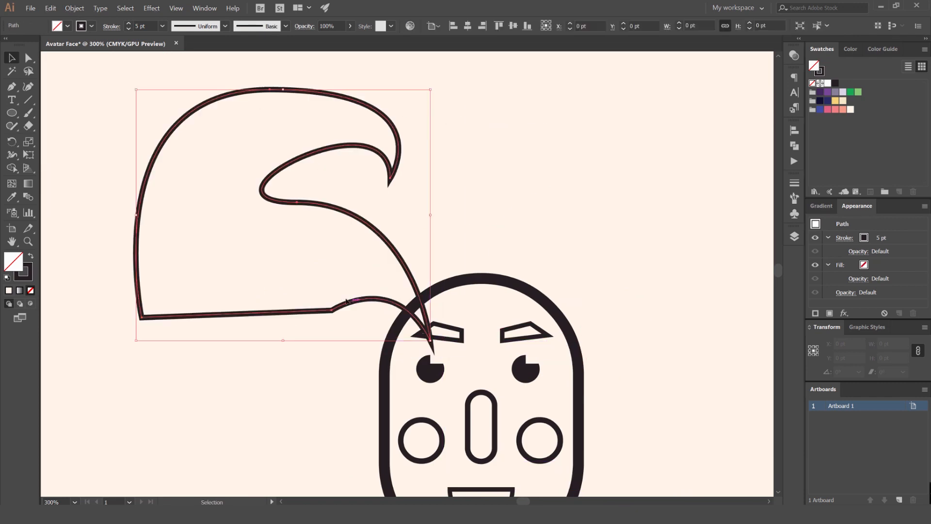
pyautogui.hotkey('ctrl', 'z')
pyautogui.moveTo(667, 234); pyautogui.dragTo(572, 275)
pyautogui.hotkey('ctrl', 'z')
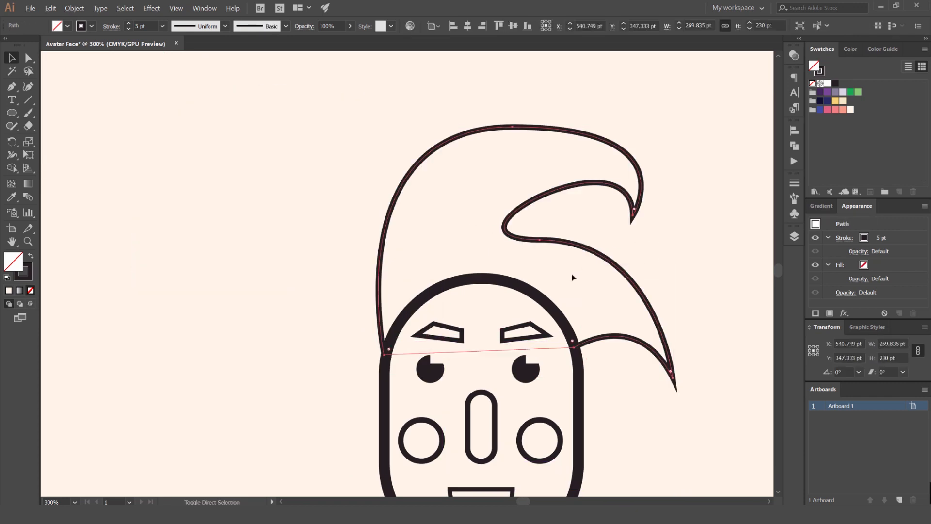
pyautogui.scroll(-1, 649, 257)
pyautogui.click(671, 239)
pyautogui.moveTo(672, 239); pyautogui.dragTo(507, 221)
pyautogui.moveTo(531, 235); pyautogui.dragTo(463, 260)
pyautogui.click(482, 312)
pyautogui.moveTo(442, 331); pyautogui.dragTo(401, 297)
pyautogui.moveTo(345, 302); pyautogui.dragTo(606, 279)
pyautogui.hotkey('ctrl', 'z')
pyautogui.hotkey('ctrl', 'z')
pyautogui.click(401, 214)
pyautogui.moveTo(243, 209); pyautogui.dragTo(488, 196)
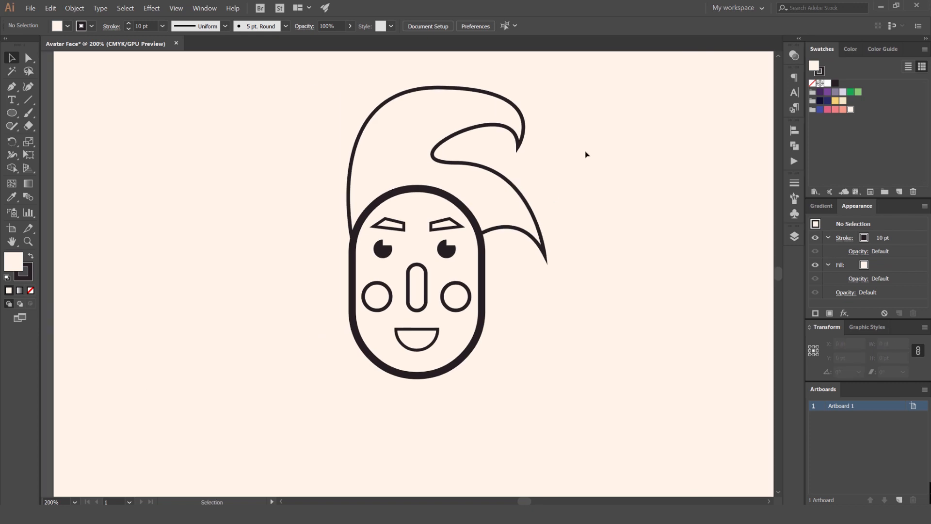
# - Reshape the upper hair lock by lowering its crown, pulling its pointed tip inward and adjusting the handles for a rounder curl
pyautogui.scroll(-3, 586, 154)
pyautogui.scroll(4, 563, 144)
pyautogui.press('a')
pyautogui.click(578, 188)
pyautogui.press('Down')
pyautogui.press('Down')
pyautogui.press('Down')
pyautogui.press('Down')
pyautogui.press('Down')
pyautogui.press('Down')
pyautogui.press('Down')
pyautogui.press('Down')
pyautogui.press('Down')
pyautogui.press('Down')
pyautogui.press('Down')
pyautogui.press('Down')
pyautogui.moveTo(579, 107); pyautogui.dragTo(532, 125)
pyautogui.moveTo(459, 96); pyautogui.dragTo(440, 114)
pyautogui.moveTo(615, 118); pyautogui.dragTo(593, 94)
pyautogui.moveTo(580, 197); pyautogui.dragTo(526, 188)
pyautogui.click(605, 209)
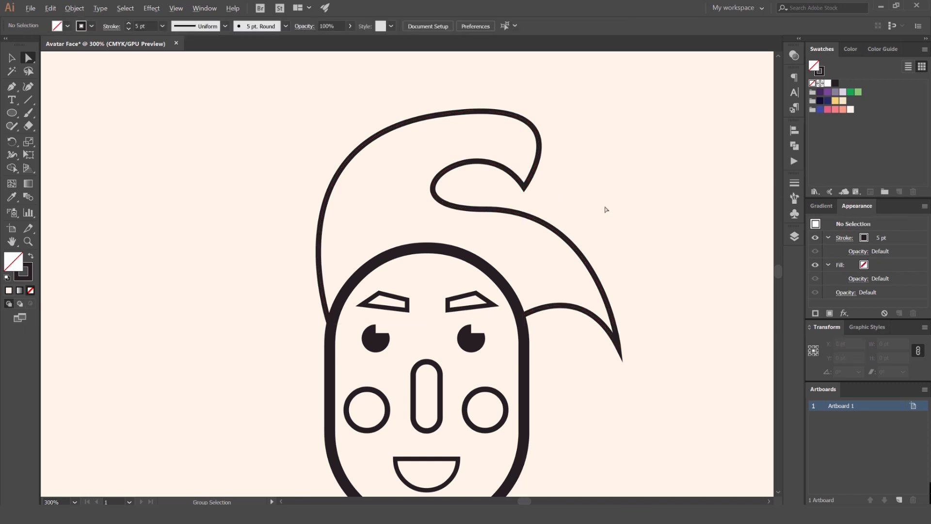
# - Move the lower hair lock's pointed tip inward and slightly up toward the face
pyautogui.scroll(-3, 605, 208)
pyautogui.scroll(3, 601, 213)
pyautogui.click(612, 269)
pyautogui.moveTo(629, 325); pyautogui.dragTo(596, 304)
pyautogui.click(636, 253)
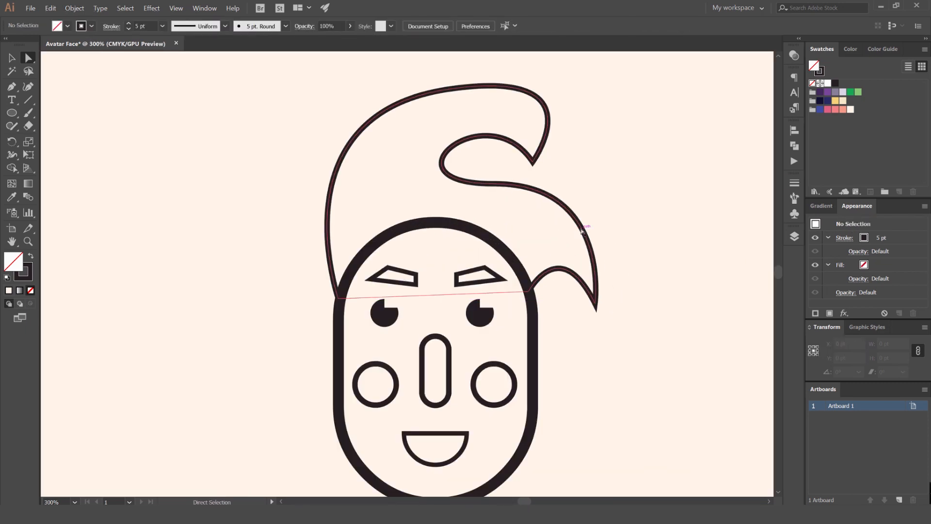
# - Round out the lower lock's outer curve with a longer handle, and shift the anchor between the two locks slightly to the right
pyautogui.click(586, 225)
pyautogui.moveTo(611, 184); pyautogui.dragTo(638, 183)
pyautogui.moveTo(493, 184); pyautogui.dragTo(512, 184)
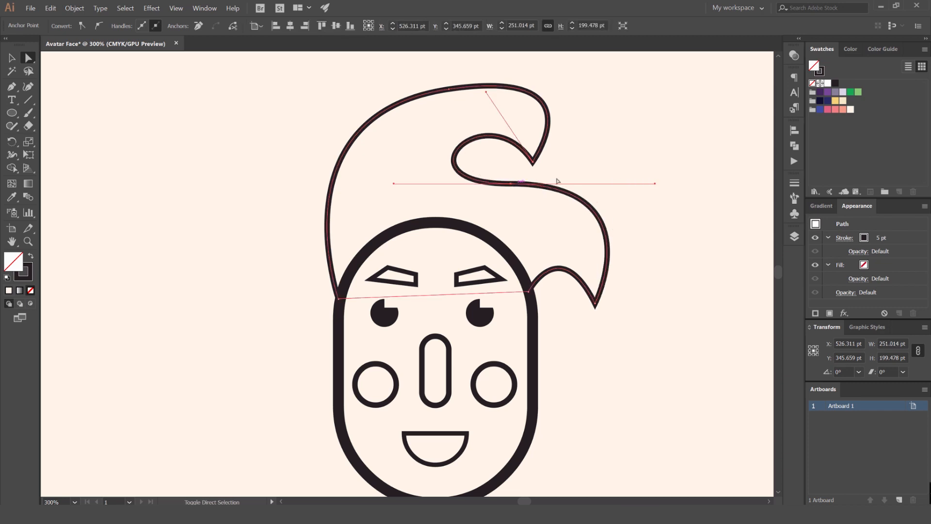
pyautogui.click(593, 188)
pyautogui.hotkey('ctrl', 'z')
pyautogui.hotkey('ctrl', 'z')
pyautogui.click(633, 180)
pyautogui.hotkey('ctrl', 'shift', 'z')
pyautogui.hotkey('ctrl', 'shift', 'z')
pyautogui.click(616, 188)
pyautogui.scroll(-4, 605, 184)
pyautogui.scroll(5, 584, 172)
pyautogui.scroll(-5, 571, 188)
pyautogui.scroll(5, 547, 165)
# - Draw a back hair lock with the Pen tool from the main hair's upper-left edge to a pointed tip, curving down to the face's left edge
pyautogui.click(452, 174)
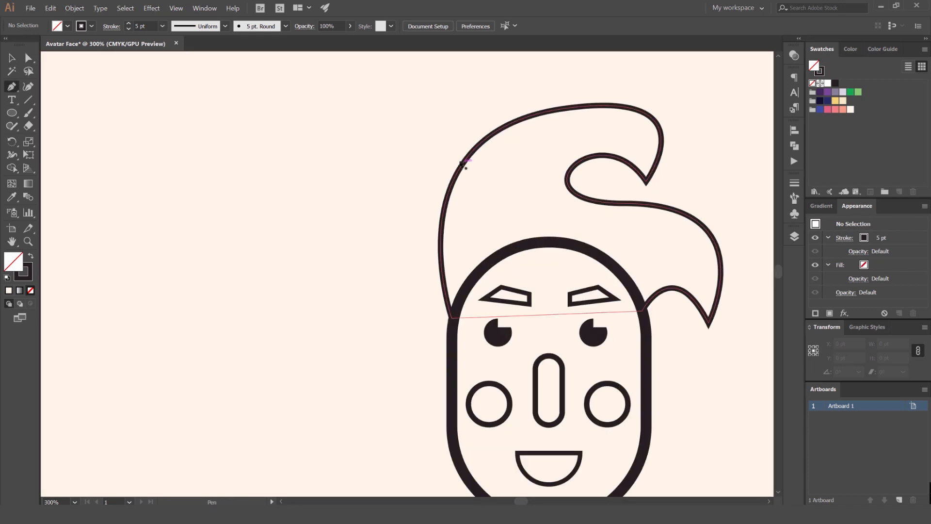
pyautogui.press('p')
pyautogui.moveTo(393, 221); pyautogui.dragTo(357, 340)
pyautogui.hotkey('ctrl', 'z')
pyautogui.moveTo(495, 107); pyautogui.dragTo(488, 108)
pyautogui.click(463, 128)
pyautogui.moveTo(451, 318); pyautogui.dragTo(551, 452)
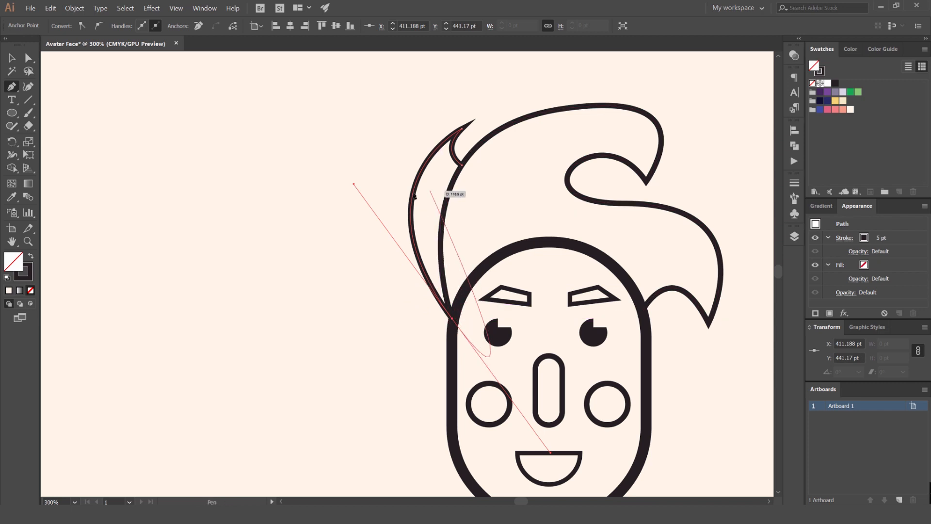
pyautogui.press('ctrl')
pyautogui.press('v')
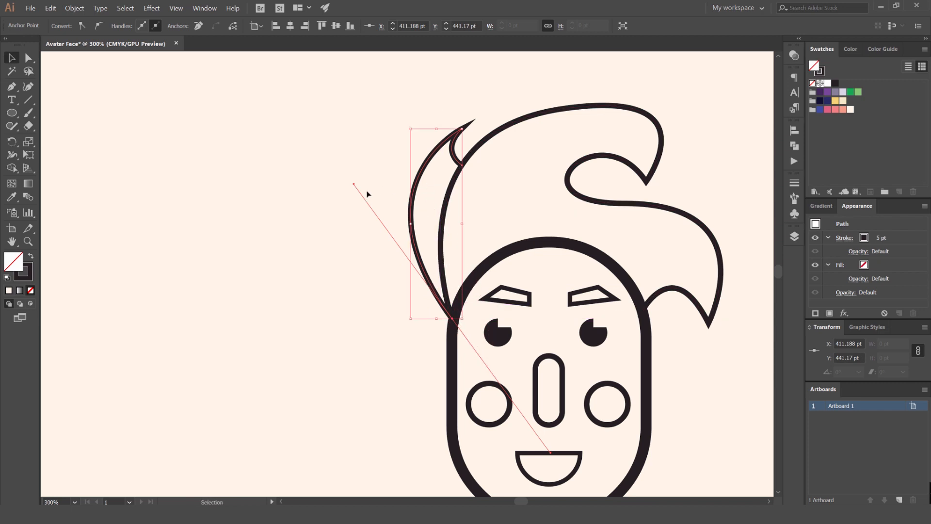
pyautogui.click(342, 234)
# - Draw a closed wavy side lock from the back lock's lower edge to a pointed tip beside the left cheek, returning inside the face
pyautogui.scroll(-5, 339, 236)
pyautogui.scroll(3, 354, 229)
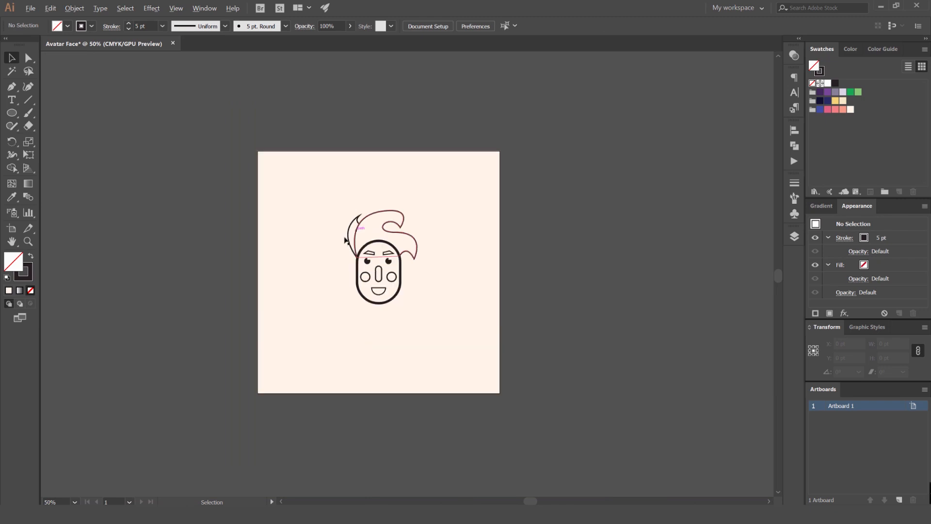
pyautogui.scroll(3, 307, 299)
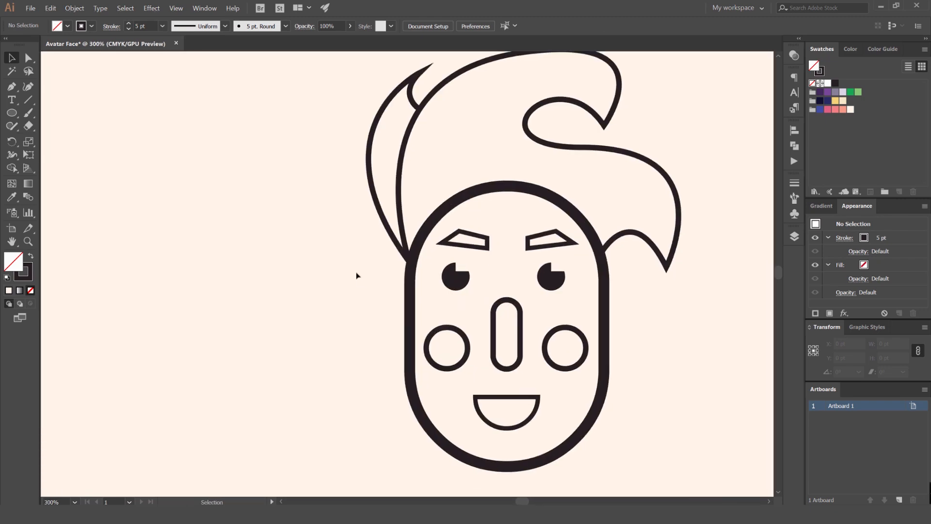
pyautogui.press('p')
pyautogui.click(389, 231)
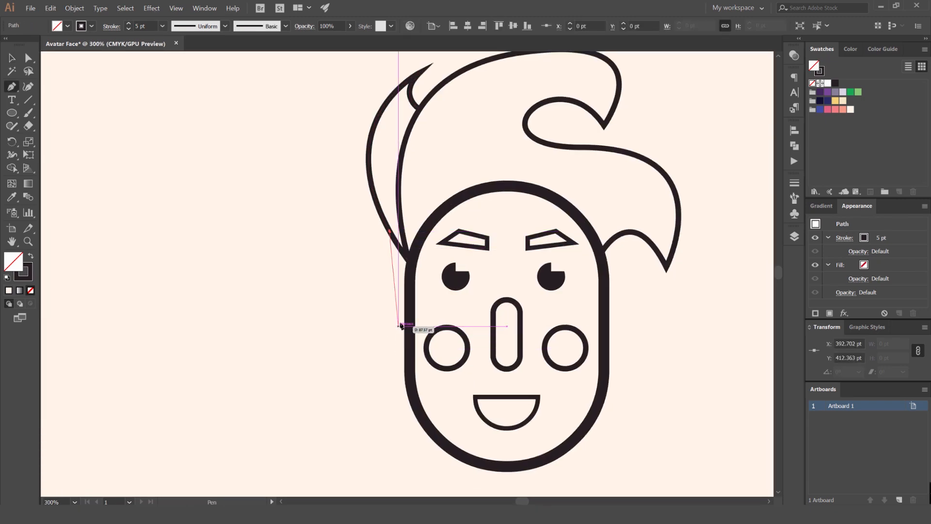
pyautogui.moveTo(429, 339); pyautogui.dragTo(429, 338)
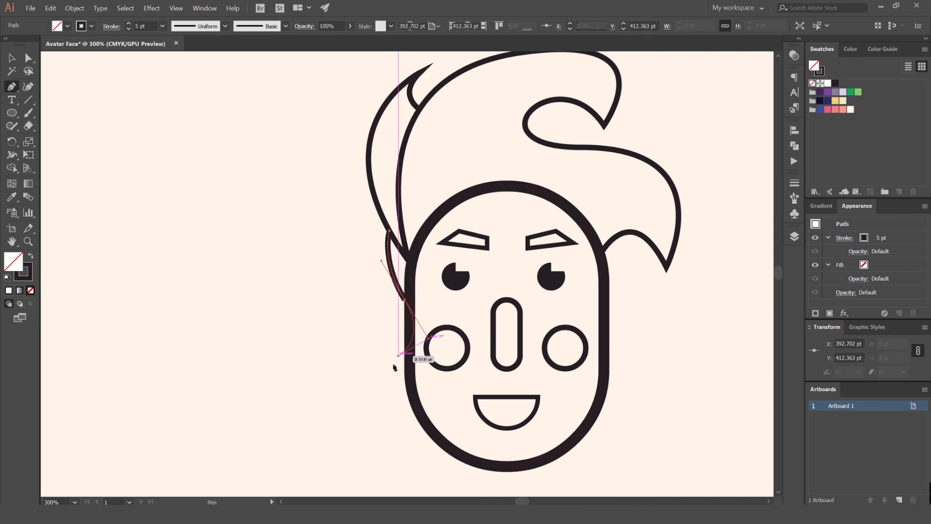
pyautogui.click(388, 368)
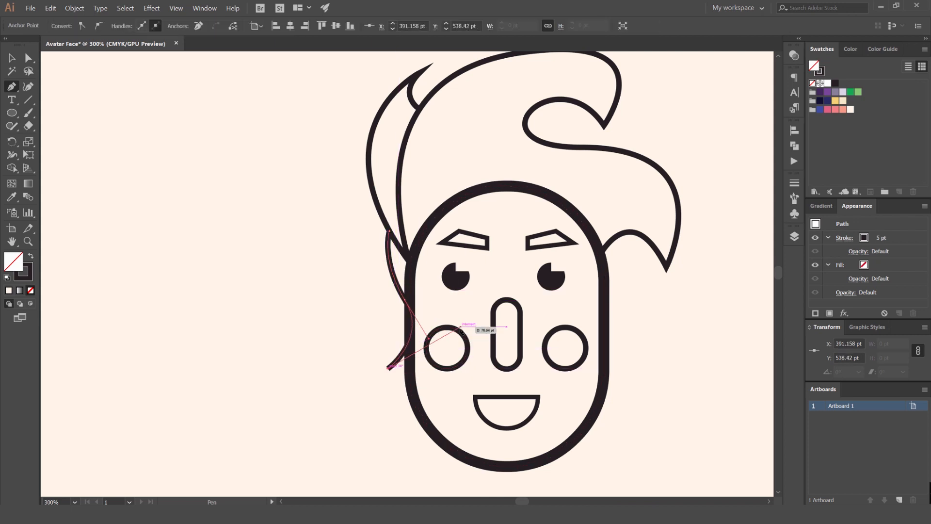
pyautogui.moveTo(441, 287); pyautogui.dragTo(442, 279)
pyautogui.click(388, 231)
# - Send the side lock behind the face so that only its outer part shows
pyautogui.press('v')
pyautogui.click(362, 253)
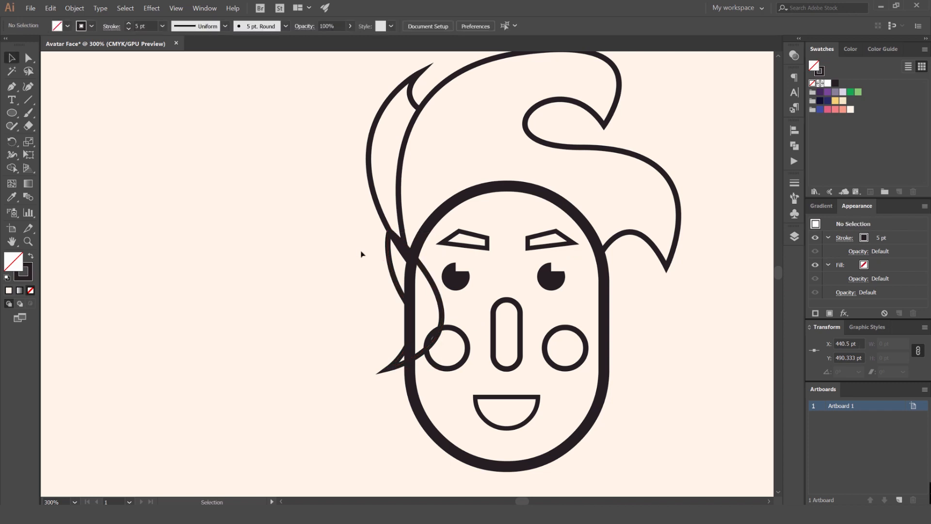
pyautogui.click(391, 267)
pyautogui.click(297, 283)
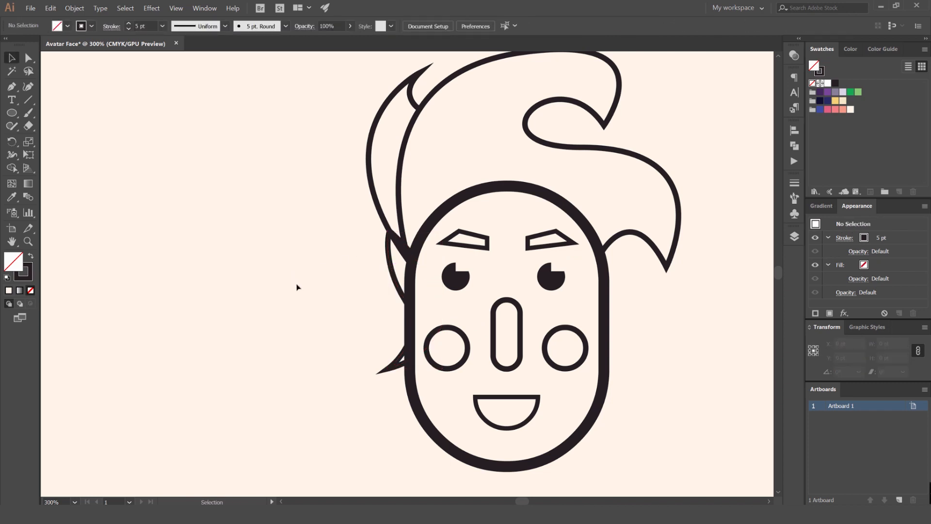
# - Reshape the side lock by moving its middle anchor and pointed tip outward from the face
pyautogui.press('a')
pyautogui.moveTo(390, 367); pyautogui.dragTo(369, 358)
pyautogui.moveTo(405, 299); pyautogui.dragTo(395, 296)
pyautogui.click(372, 335)
pyautogui.moveTo(369, 357); pyautogui.dragTo(376, 369)
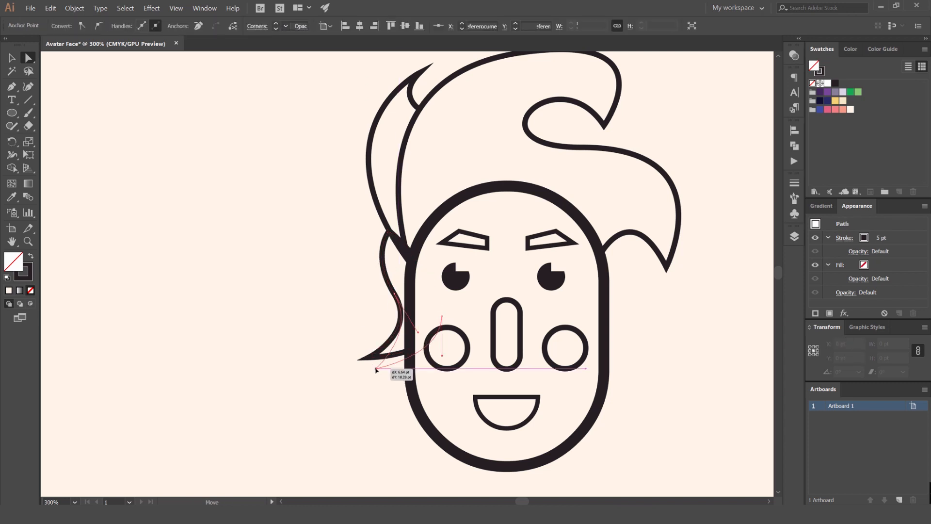
pyautogui.click(330, 321)
pyautogui.scroll(-1, 329, 319)
pyautogui.scroll(1, 361, 319)
pyautogui.moveTo(368, 286); pyautogui.dragTo(487, 252)
pyautogui.click(289, 313)
pyautogui.scroll(-5, 288, 313)
pyautogui.scroll(2, 484, 254)
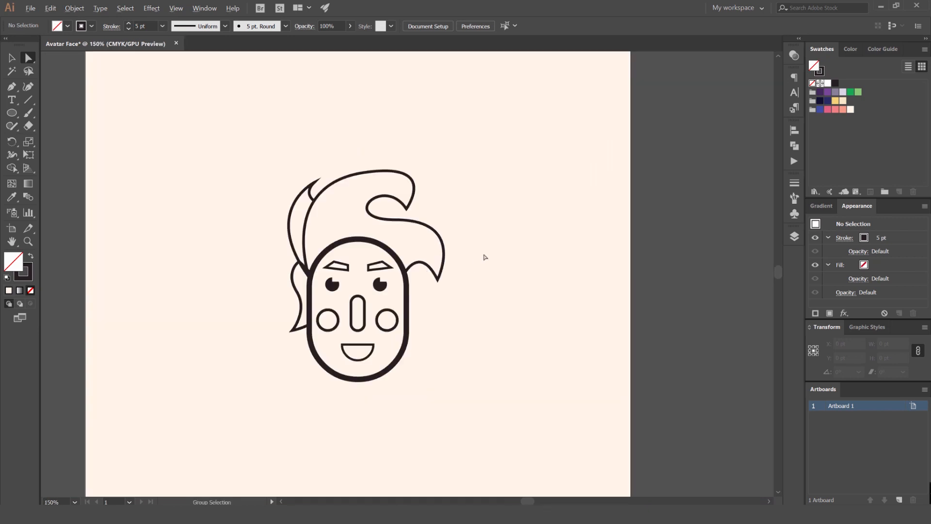
# - Try applying the main hair's unfilled 5 pt outline to all of the artwork with the Eyedropper
pyautogui.press('v')
pyautogui.scroll(-2, 396, 283)
pyautogui.hotkey('ctrl', 'a')
pyautogui.scroll(3, 420, 251)
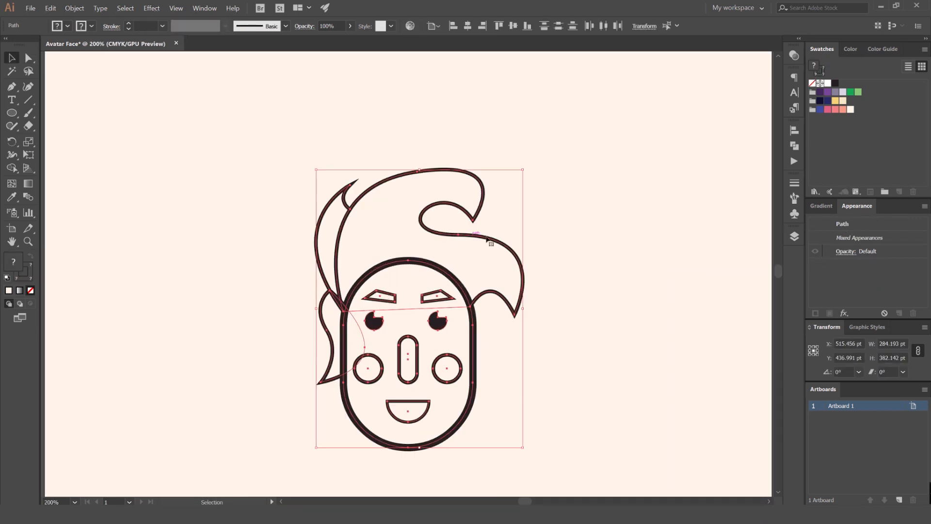
pyautogui.press('i')
pyautogui.click(489, 235)
pyautogui.press('v')
pyautogui.click(520, 262)
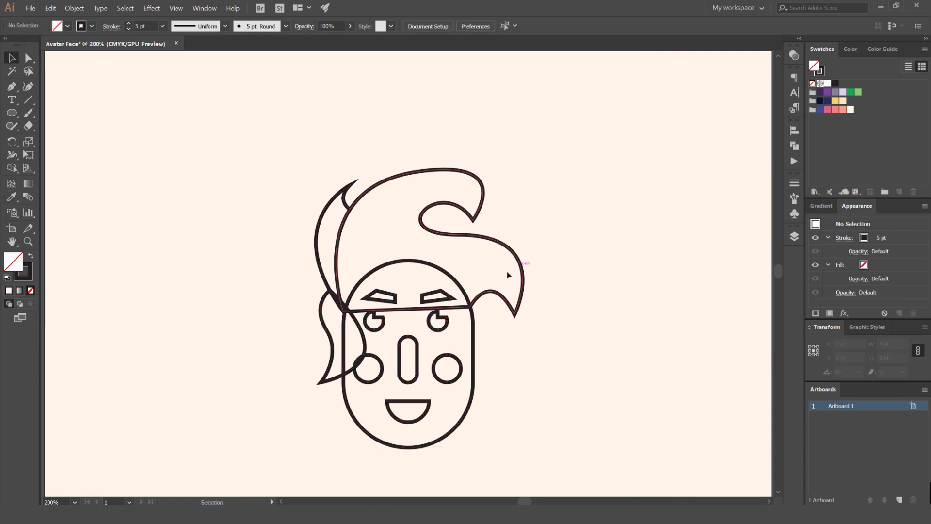
pyautogui.scroll(-3, 505, 265)
pyautogui.scroll(4, 501, 263)
pyautogui.hotkey('ctrl', 'z')
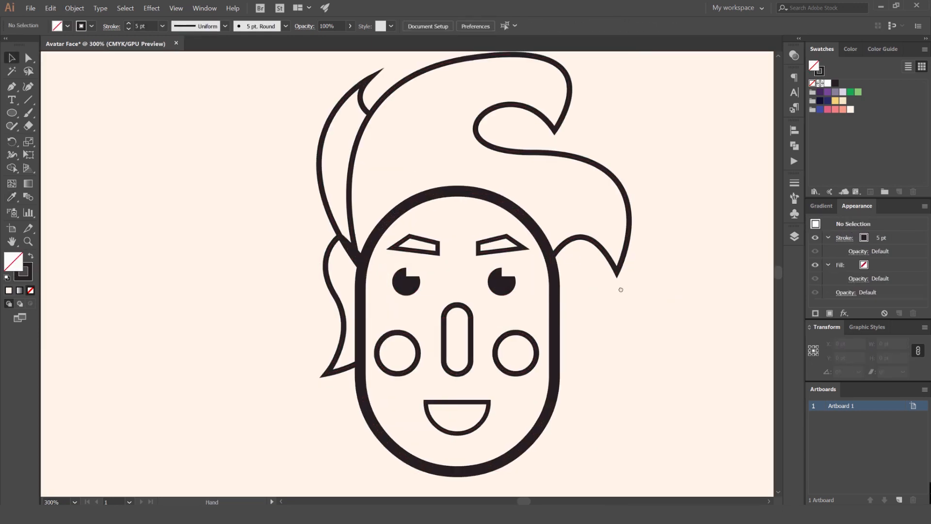
# - Add a new layer above the Face layer and name it Colour
pyautogui.scroll(-2, 610, 270)
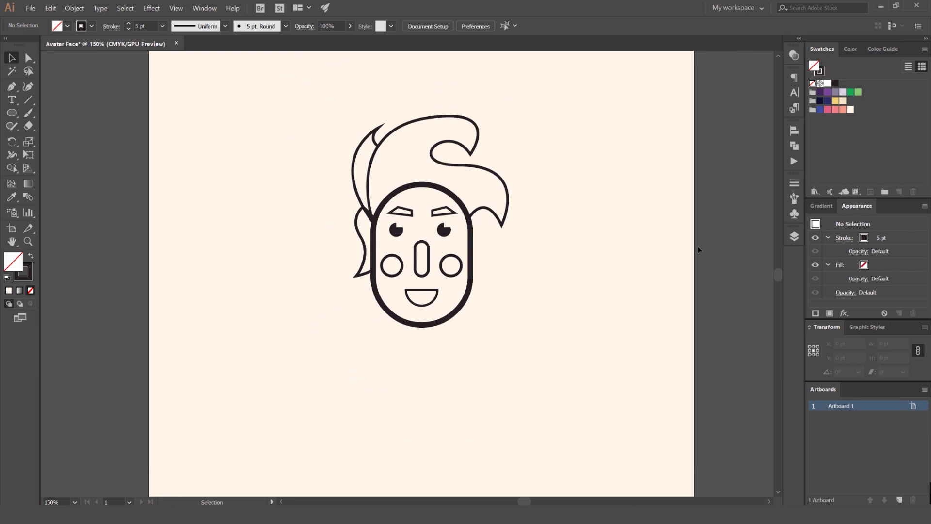
pyautogui.click(794, 238)
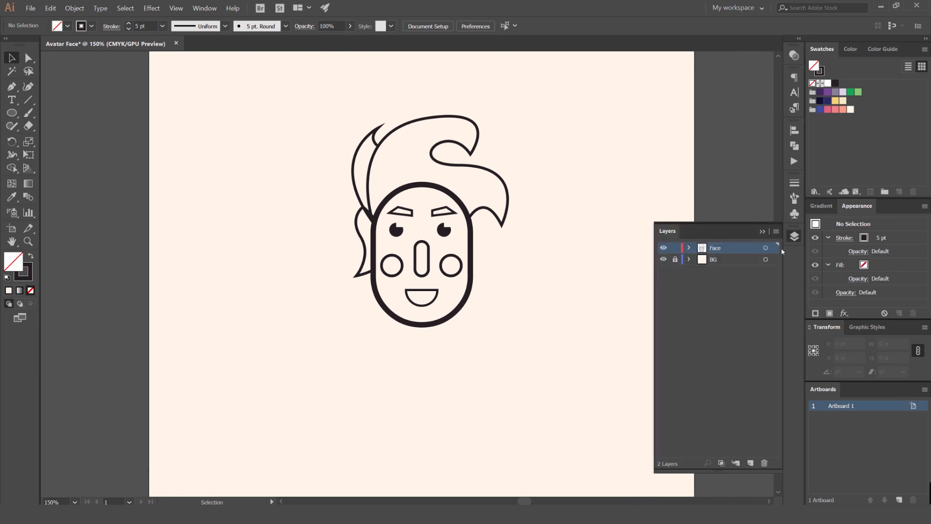
pyautogui.click(794, 237)
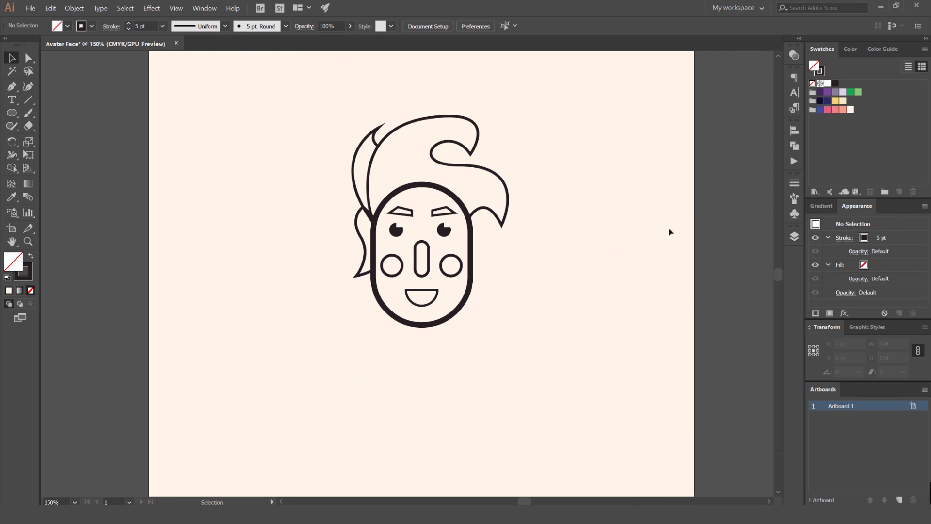
pyautogui.click(789, 242)
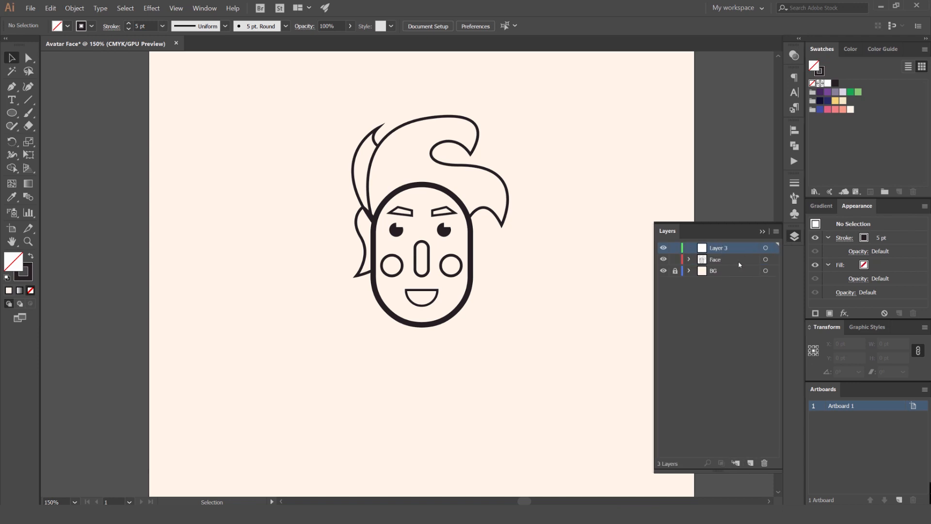
pyautogui.doubleClick(723, 249)
# - Select all artwork on the Face layer and move it to the Colour layer, keeping its position on the artboard
pyautogui.click(765, 259)
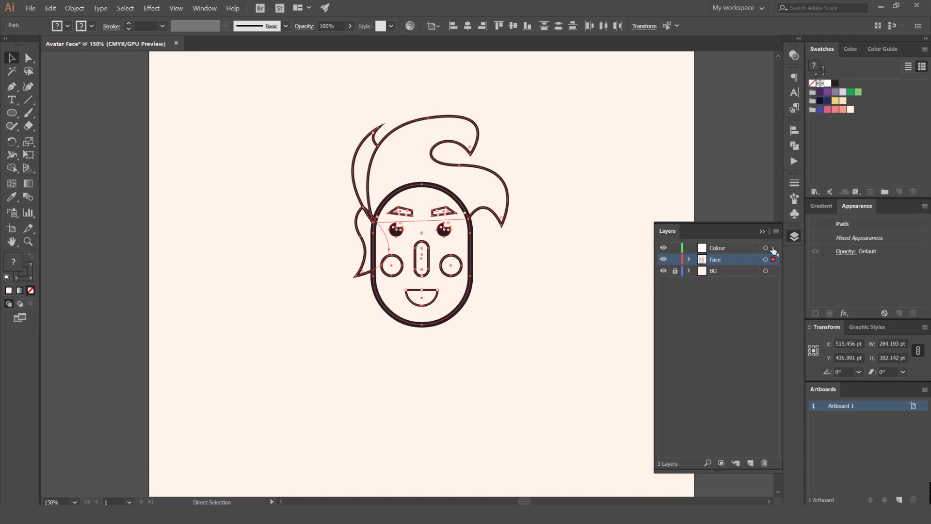
pyautogui.moveTo(773, 250); pyautogui.dragTo(773, 248)
pyautogui.moveTo(475, 215); pyautogui.dragTo(601, 196)
pyautogui.hotkey('ctrl', 'z')
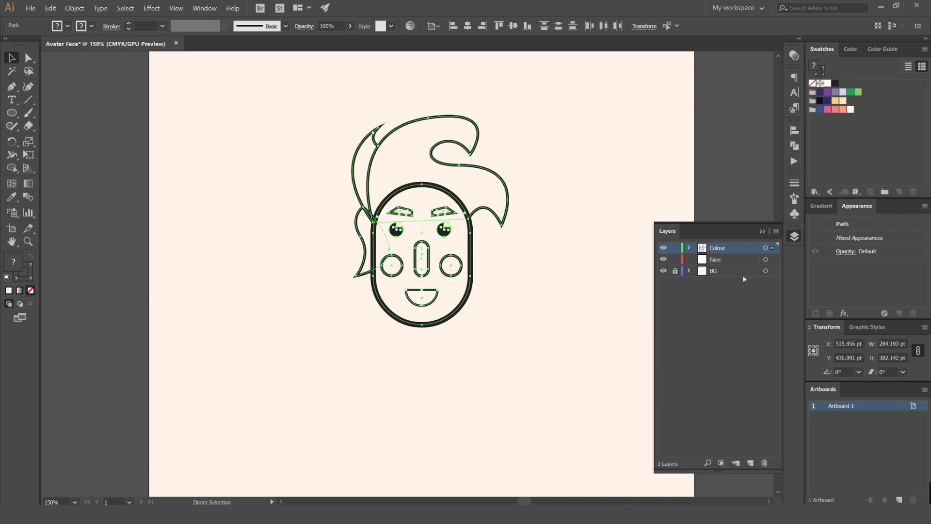
# - Paste a copy of the avatar artwork in place on the Face layer, keeping its position on the artboard
pyautogui.click(709, 263)
pyautogui.hotkey('ctrl', 'f')
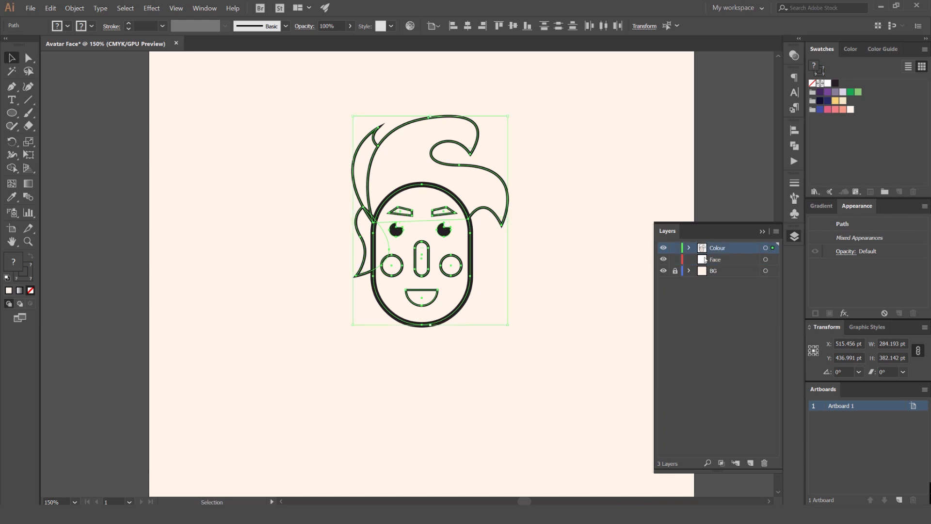
pyautogui.moveTo(767, 250); pyautogui.dragTo(769, 261)
pyautogui.moveTo(484, 211); pyautogui.dragTo(303, 221)
pyautogui.moveTo(470, 231); pyautogui.dragTo(592, 203)
pyautogui.hotkey('ctrl', 'z')
pyautogui.hotkey('ctrl', 'z')
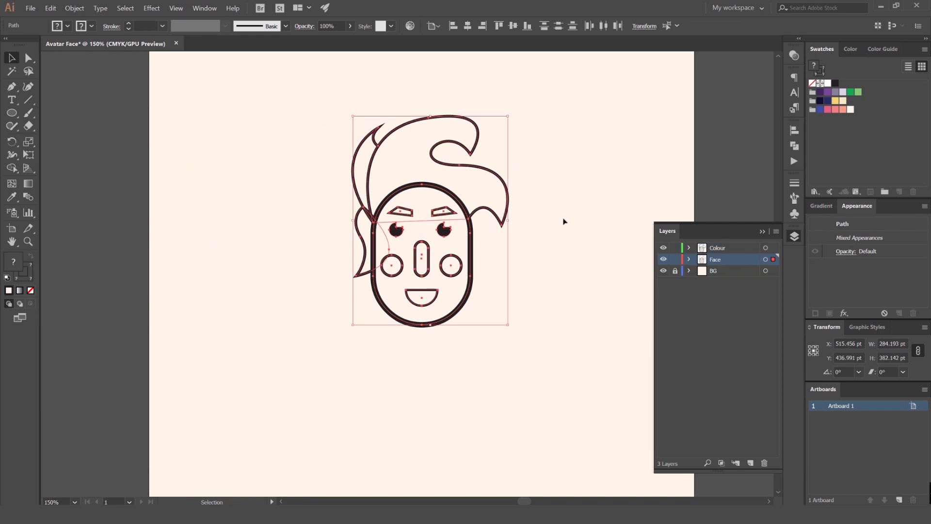
# - Lock and hide the Face layer, keeping the Colour layer visible and editable
pyautogui.click(674, 259)
pyautogui.moveTo(571, 168); pyautogui.dragTo(322, 321)
pyautogui.moveTo(456, 213); pyautogui.dragTo(315, 223)
pyautogui.hotkey('ctrl', 'z')
pyautogui.click(663, 248)
pyautogui.click(664, 248)
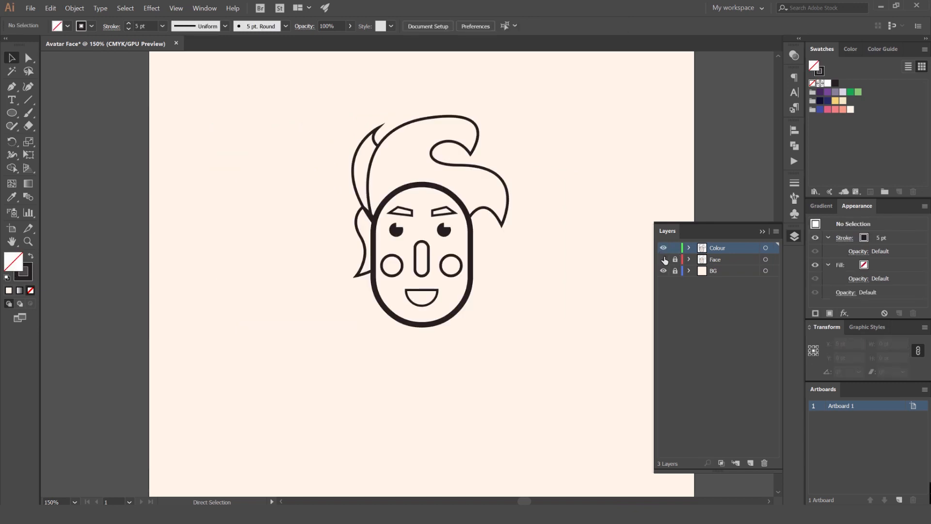
pyautogui.click(663, 260)
pyautogui.click(664, 260)
pyautogui.click(663, 259)
pyautogui.click(663, 248)
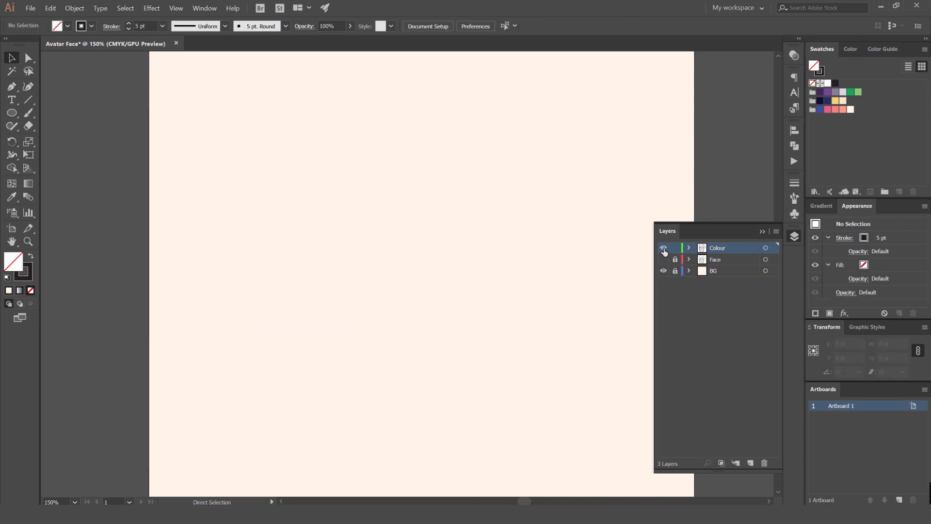
pyautogui.scroll(1, 468, 201)
pyautogui.click(468, 214)
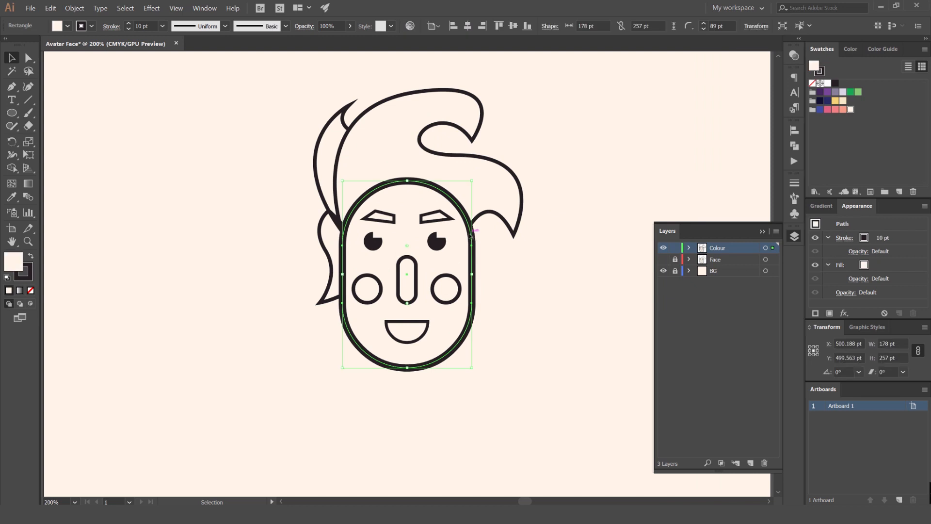
pyautogui.scroll(2, 466, 215)
pyautogui.scroll(-2, 594, 180)
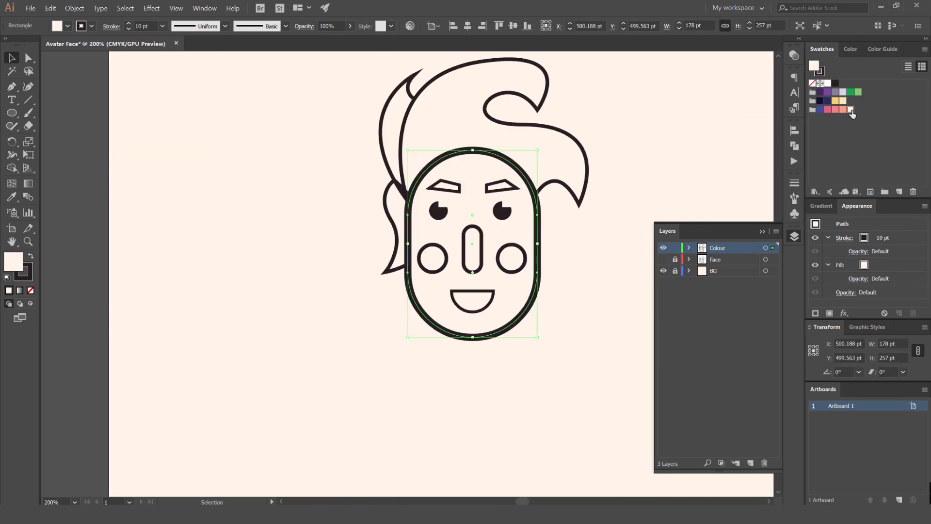
pyautogui.moveTo(768, 121); pyautogui.dragTo(588, 150)
pyautogui.click(556, 148)
# - Draw a circle about 54 pt wide on the empty area beside the face, with a salmon fill and no stroke
pyautogui.press('l')
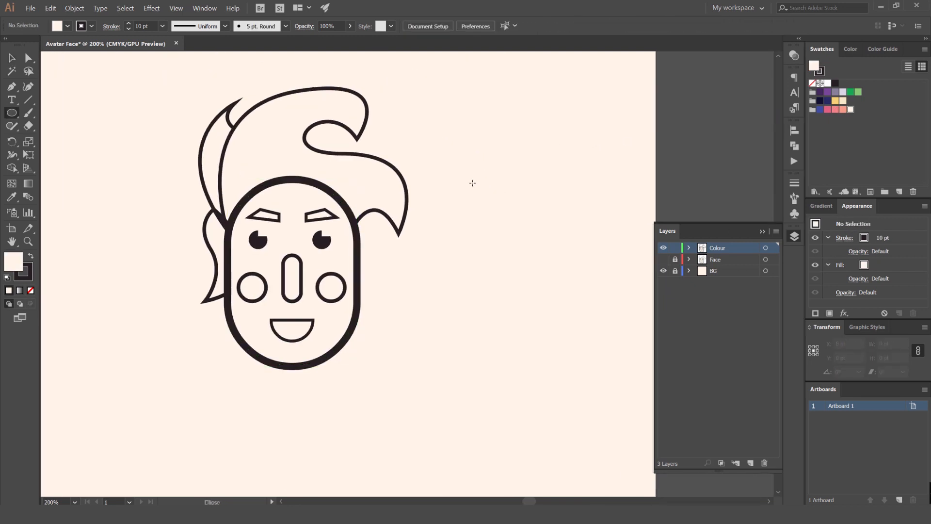
pyautogui.moveTo(491, 198); pyautogui.dragTo(491, 198)
pyautogui.click(843, 109)
pyautogui.press('v')
pyautogui.scroll(2, 469, 185)
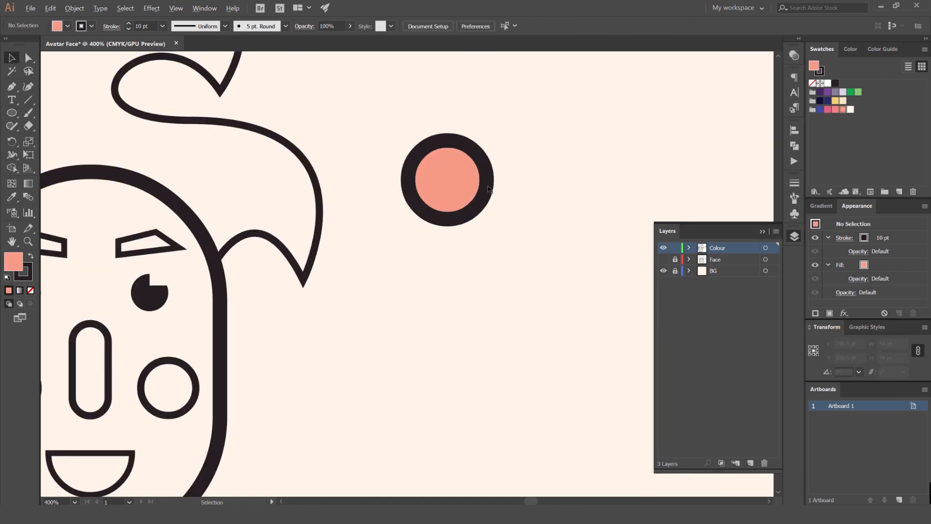
pyautogui.press('x')
pyautogui.press('/')
# - Duplicate the salmon circle twice downward in an overlapping column, filling the copies with coral and dark pink
pyautogui.moveTo(462, 225); pyautogui.dragTo(462, 289)
pyautogui.click(834, 111)
pyautogui.click(504, 242)
pyautogui.moveTo(467, 255); pyautogui.dragTo(470, 305)
pyautogui.click(828, 110)
pyautogui.click(496, 224)
# - Duplicate the three-circle column beside the original and fill the copies with cream, light green and dark green from top to bottom
pyautogui.hotkey('ctrl', 'a')
pyautogui.moveTo(449, 269); pyautogui.dragTo(557, 271)
pyautogui.click(710, 132)
pyautogui.click(572, 177)
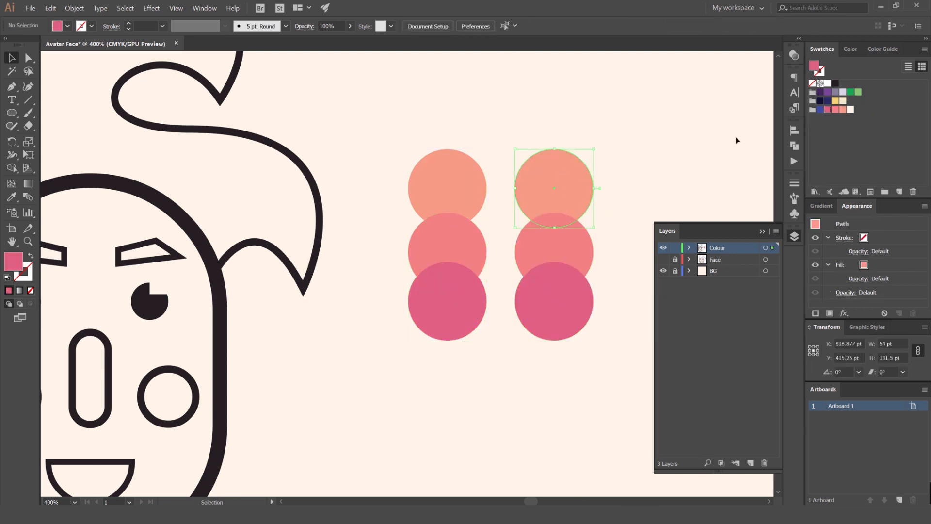
pyautogui.click(842, 100)
pyautogui.click(661, 137)
pyautogui.moveTo(661, 138); pyautogui.dragTo(551, 101)
pyautogui.click(453, 205)
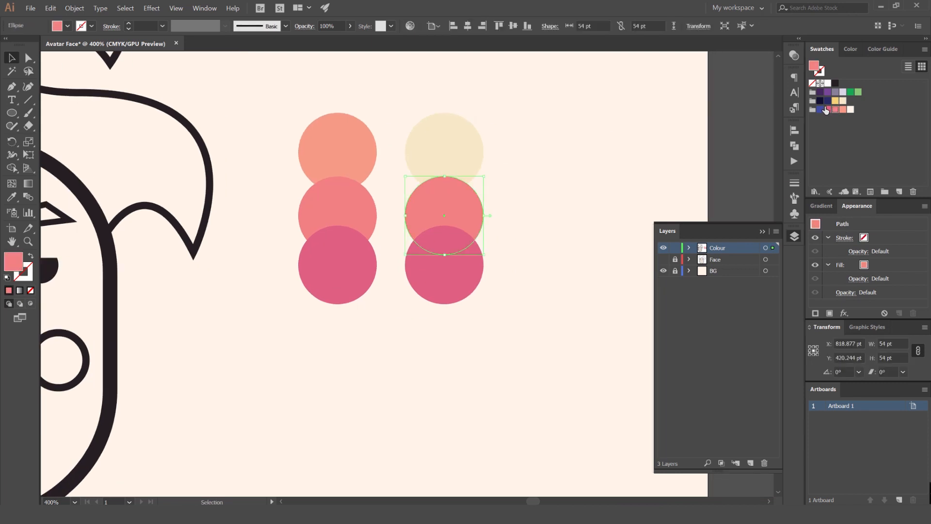
pyautogui.click(857, 92)
pyautogui.click(438, 258)
pyautogui.click(851, 92)
pyautogui.click(630, 156)
# - Duplicate the salmon circle above its column and set the copy's fill to C 0, M 24, Y 28, K 0
pyautogui.hotkey('ctrl', '0')
pyautogui.scroll(-3, 570, 204)
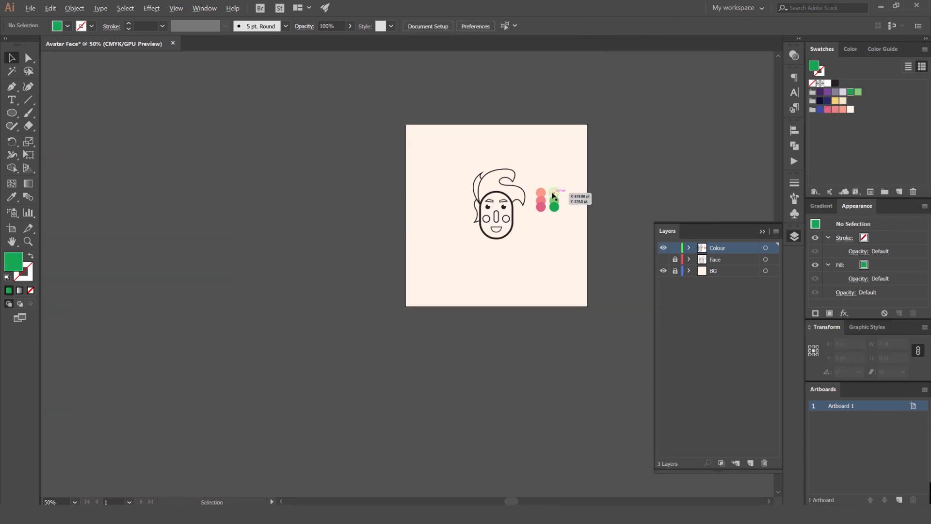
pyautogui.scroll(3, 553, 195)
pyautogui.click(553, 194)
pyautogui.scroll(2, 548, 194)
pyautogui.moveTo(495, 199); pyautogui.dragTo(495, 167)
pyautogui.click(886, 49)
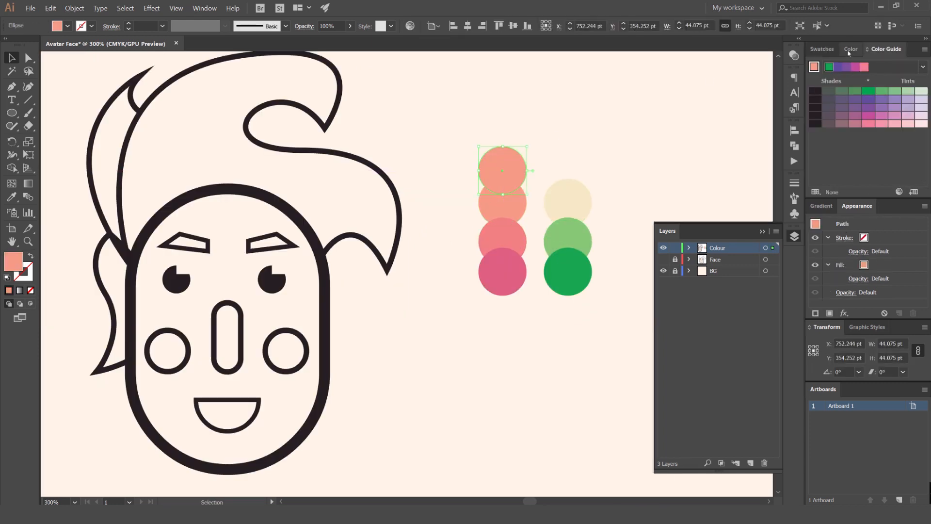
pyautogui.click(851, 49)
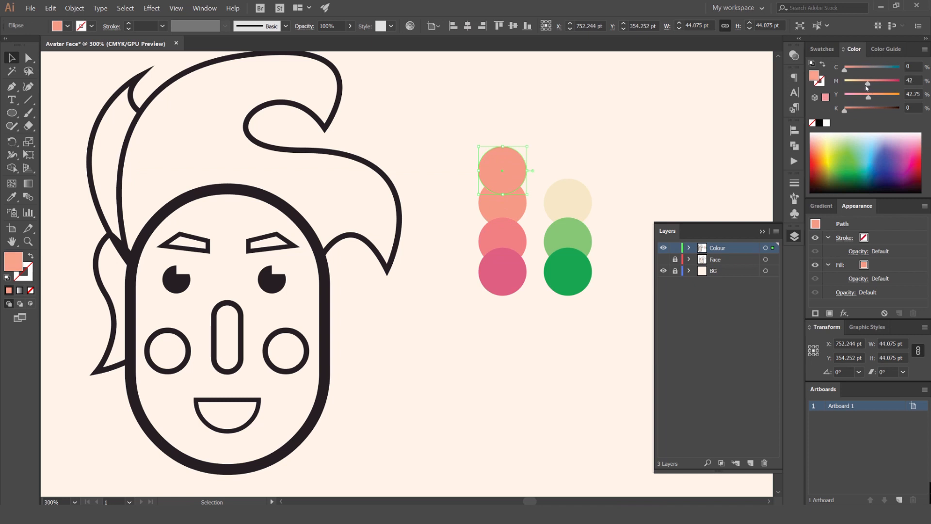
pyautogui.hotkey('ctrl', '=')
pyautogui.hotkey('ctrl', '=')
pyautogui.moveTo(870, 99); pyautogui.dragTo(857, 85)
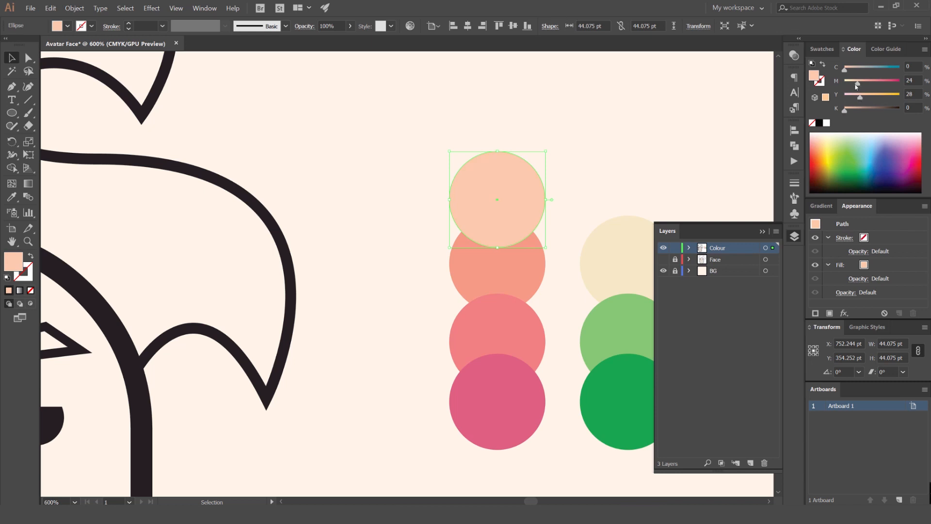
# - Duplicate the peach circle upward and fill the copy with a very pale peach tint from the Color Guide
pyautogui.scroll(-4, 625, 107)
pyautogui.scroll(3, 619, 118)
pyautogui.moveTo(564, 125); pyautogui.dragTo(560, 100)
pyautogui.click(883, 49)
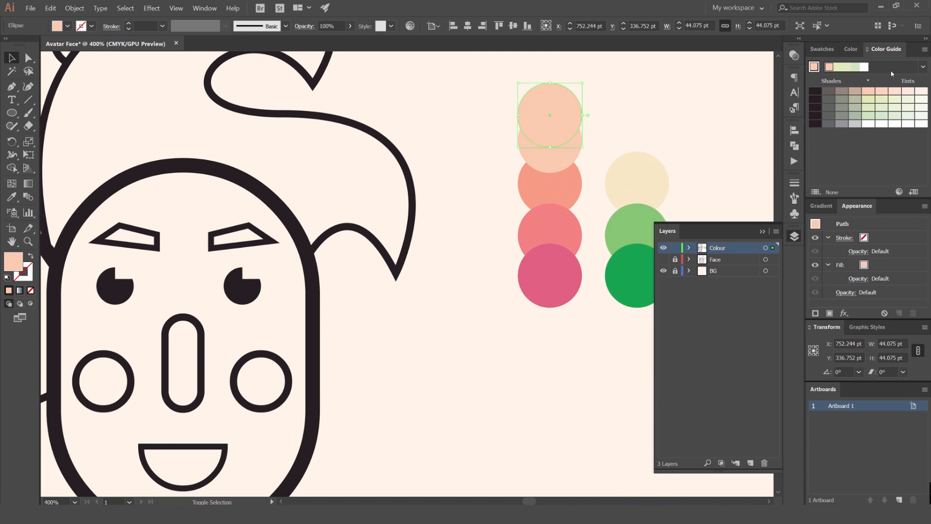
pyautogui.click(908, 92)
pyautogui.click(656, 115)
pyautogui.moveTo(549, 107); pyautogui.dragTo(549, 107)
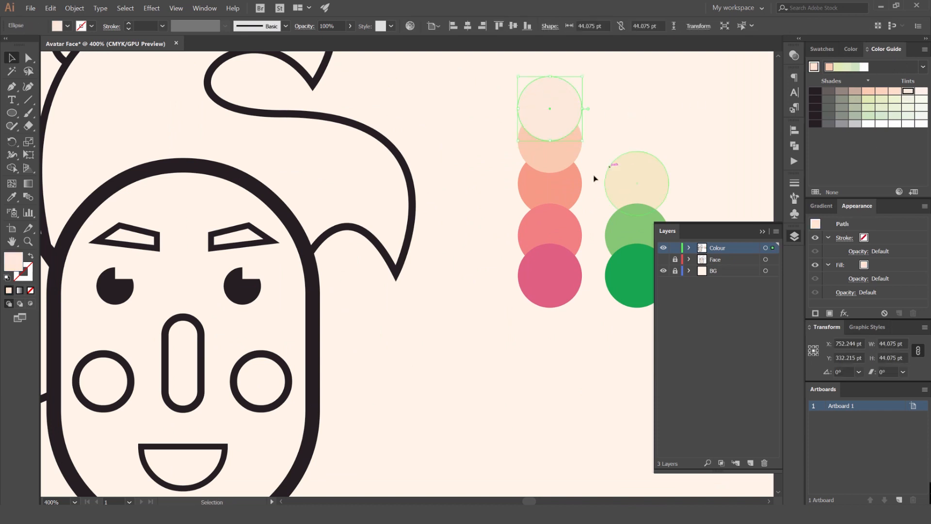
# - Restack the skin-tone column so each lower circle overlaps the one above, and even out the circles' vertical spacing
pyautogui.click(579, 191)
pyautogui.hotkey('ctrl', ']')
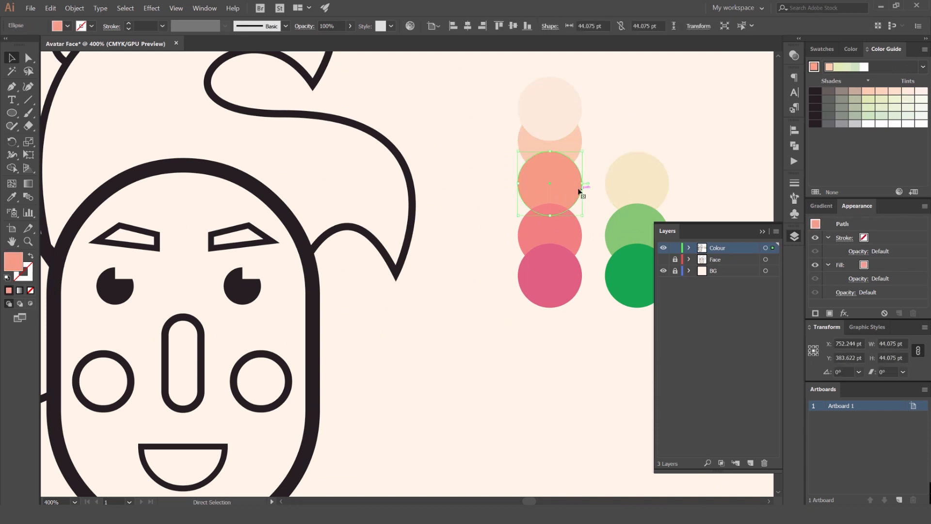
pyautogui.click(611, 146)
pyautogui.moveTo(611, 146); pyautogui.dragTo(502, 146)
pyautogui.click(497, 147)
pyautogui.keyDown('shift'); pyautogui.click(501, 158); pyautogui.keyUp('shift')
pyautogui.click(526, 121)
pyautogui.moveTo(503, 106); pyautogui.dragTo(503, 103)
pyautogui.moveTo(507, 151); pyautogui.dragTo(507, 163)
pyautogui.moveTo(500, 201); pyautogui.dragTo(500, 205)
pyautogui.moveTo(491, 125); pyautogui.dragTo(492, 138)
pyautogui.click(558, 125)
pyautogui.scroll(-2, 558, 125)
pyautogui.moveTo(564, 127); pyautogui.dragTo(527, 252)
pyautogui.click(613, 160)
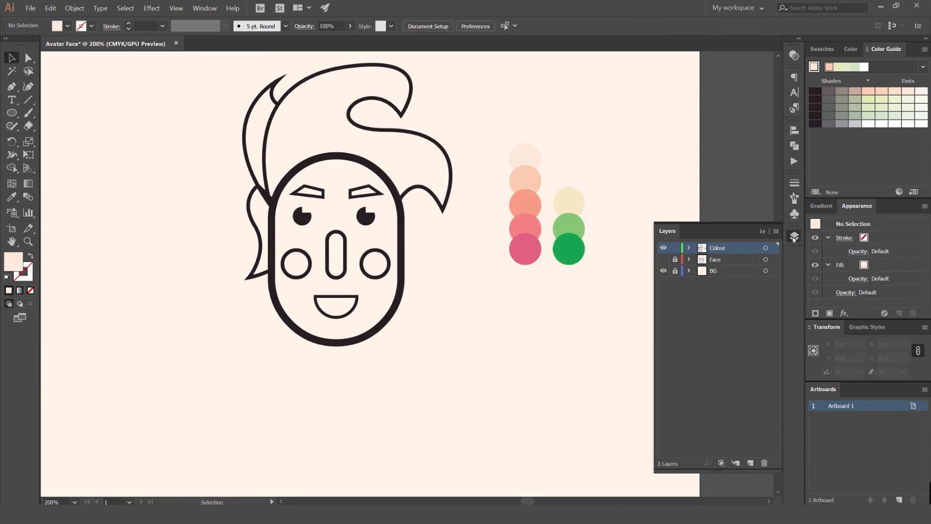
# - Apply the peach palette circle's fill with no stroke to the head shape using the Eyedropper
pyautogui.click(794, 238)
pyautogui.click(411, 232)
pyautogui.press('i')
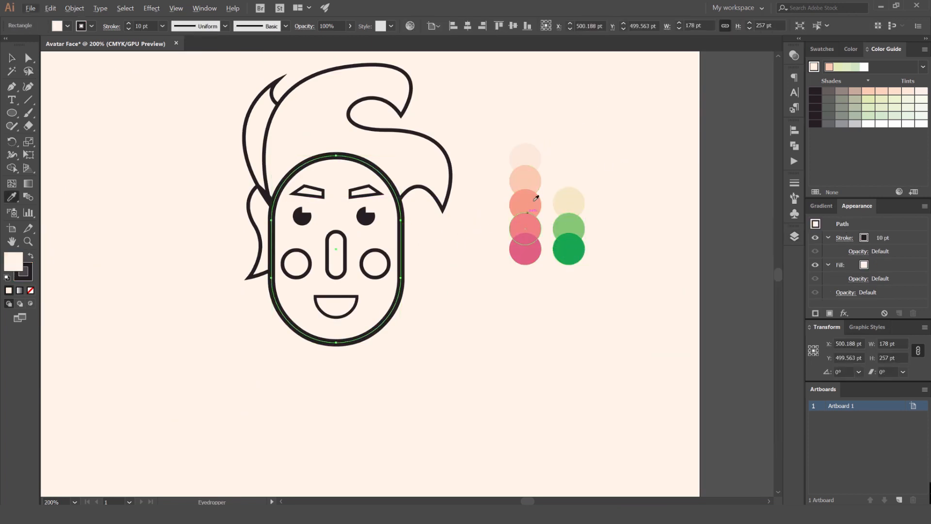
pyautogui.click(530, 178)
pyautogui.press('v')
pyautogui.click(427, 227)
pyautogui.scroll(1, 406, 226)
pyautogui.moveTo(406, 226); pyautogui.dragTo(463, 232)
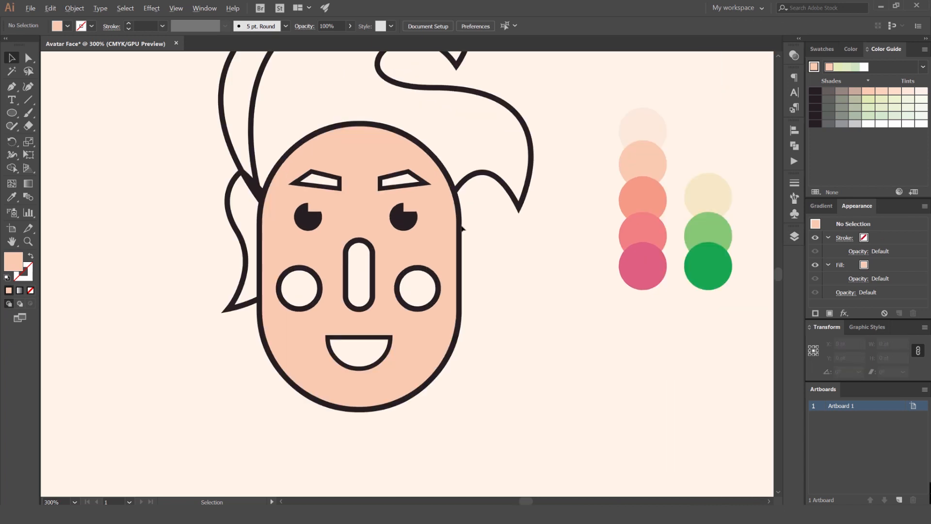
# - Fill all the hair shapes with orange from a new Color Guide harmony based on the peach skin tone
pyautogui.click(463, 184)
pyautogui.scroll(3, 399, 181)
pyautogui.hscroll(-1, 383, 160)
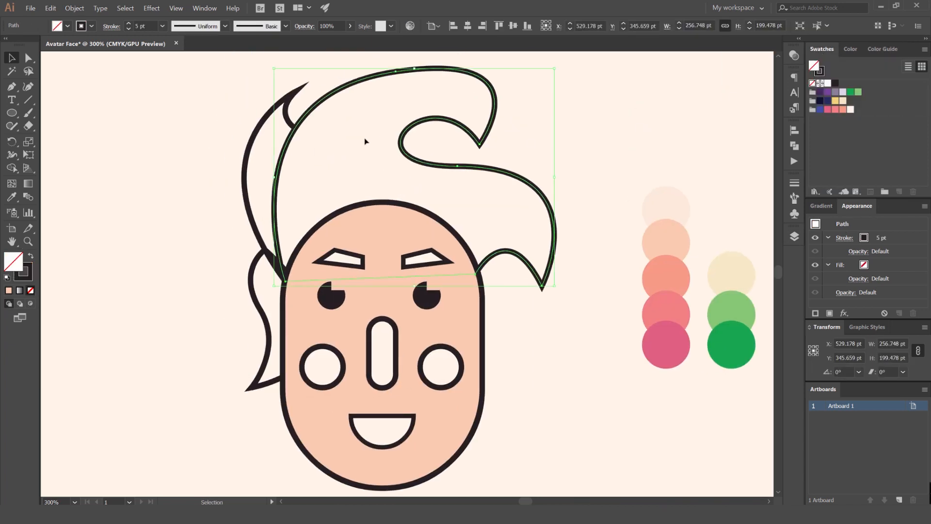
pyautogui.keyDown('shift'); pyautogui.click(250, 153); pyautogui.keyUp('shift')
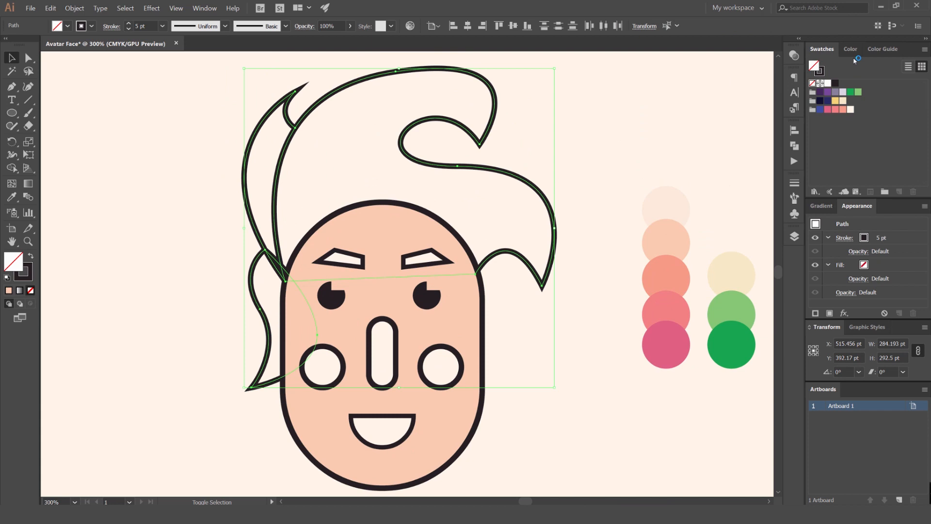
pyautogui.click(873, 52)
pyautogui.click(867, 94)
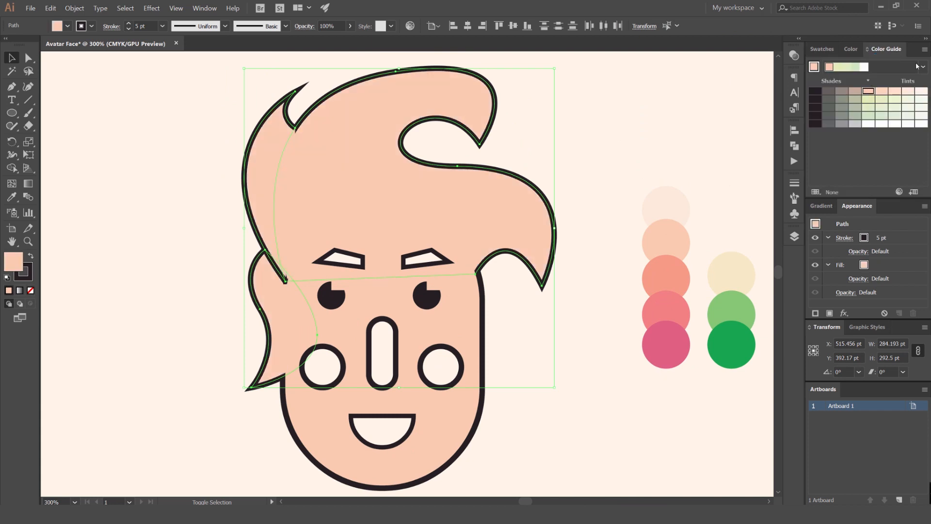
pyautogui.click(923, 67)
pyautogui.click(883, 197)
pyautogui.click(868, 116)
pyautogui.click(896, 115)
pyautogui.click(870, 107)
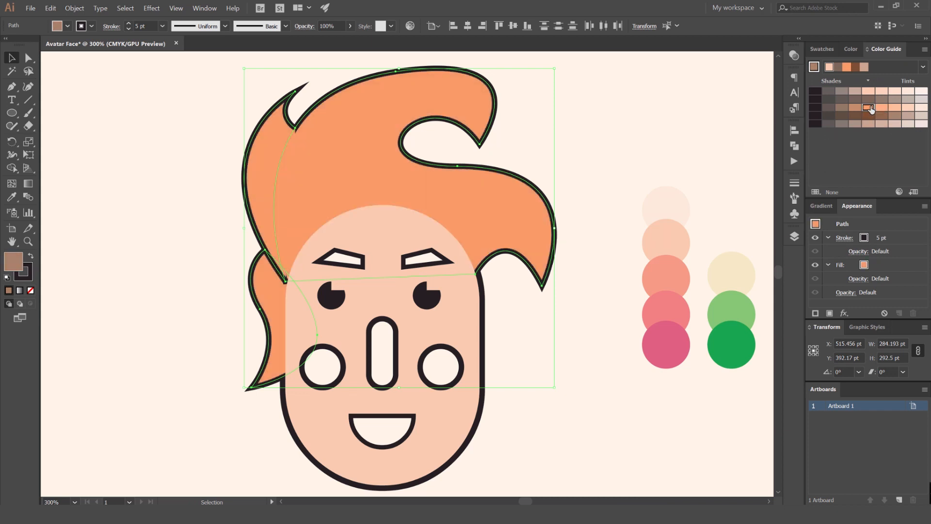
pyautogui.click(650, 146)
# - Remove the stroke from all the hair shapes
pyautogui.moveTo(588, 133); pyautogui.dragTo(208, 193)
pyautogui.click(226, 222)
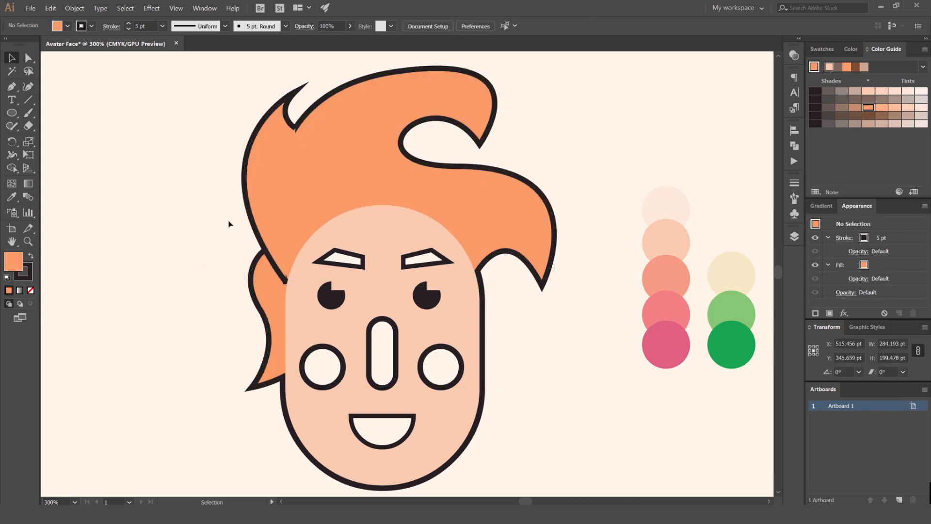
pyautogui.moveTo(278, 262); pyautogui.dragTo(283, 264)
pyautogui.press('x')
pyautogui.press('/')
pyautogui.click(572, 182)
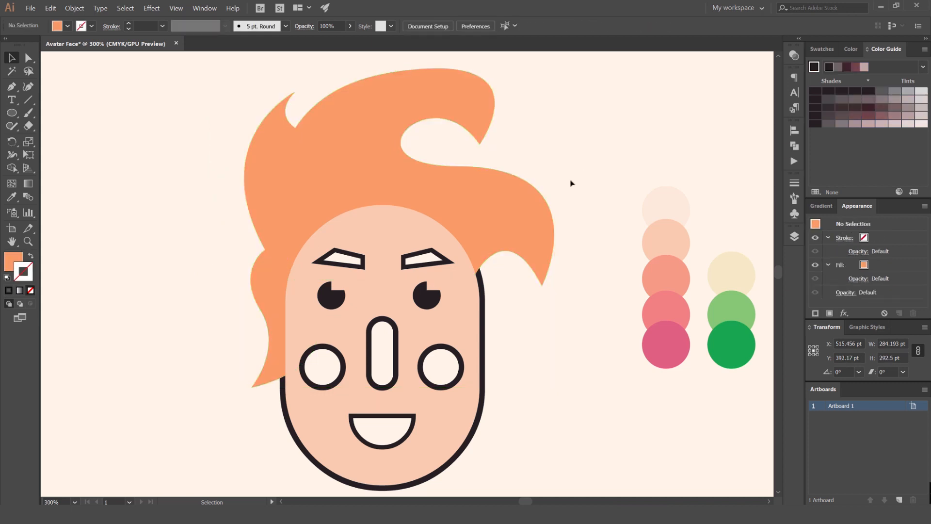
# - Try moving the peach head shape aside from the dark outline beneath it, and undo the move
pyautogui.scroll(-3, 571, 183)
pyautogui.moveTo(521, 165); pyautogui.dragTo(543, 183)
pyautogui.scroll(3, 547, 216)
pyautogui.click(538, 239)
pyautogui.moveTo(526, 239); pyautogui.dragTo(446, 226)
pyautogui.hotkey('ctrl', 'z')
pyautogui.click(581, 233)
pyautogui.moveTo(531, 250); pyautogui.dragTo(597, 245)
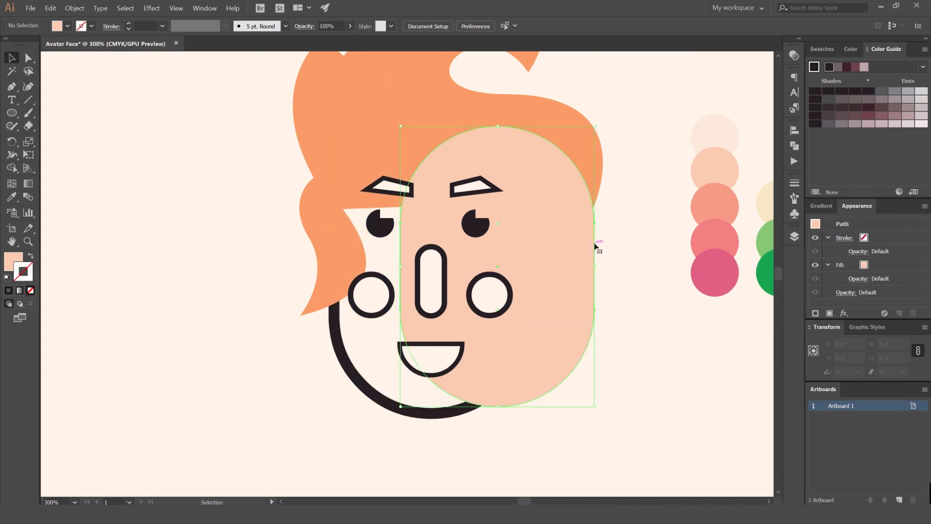
pyautogui.hotkey('ctrl', 'z')
pyautogui.click(560, 231)
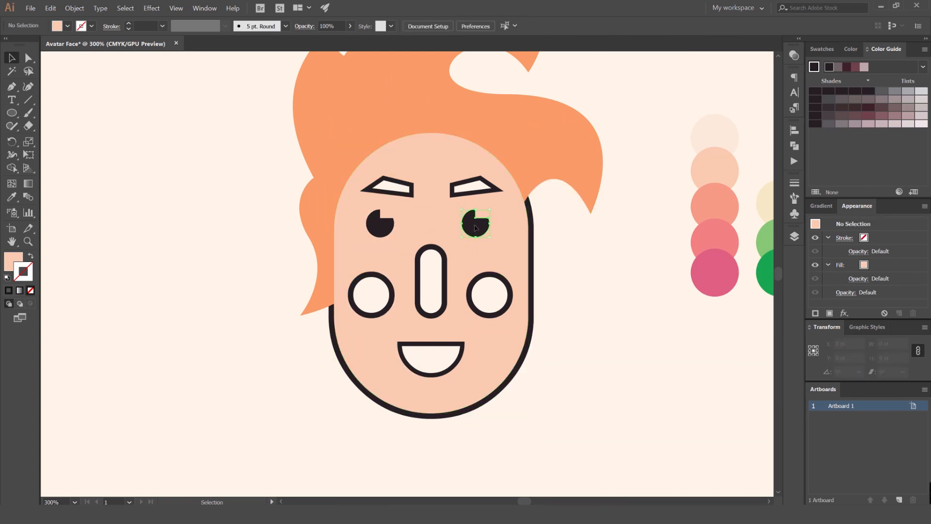
# - Try colouring both eyes with the hair's orange using the Eyedropper, and undo it
pyautogui.click(476, 224)
pyautogui.scroll(2, 430, 230)
pyautogui.keyDown('shift'); pyautogui.click(353, 233); pyautogui.keyUp('shift')
pyautogui.click(823, 49)
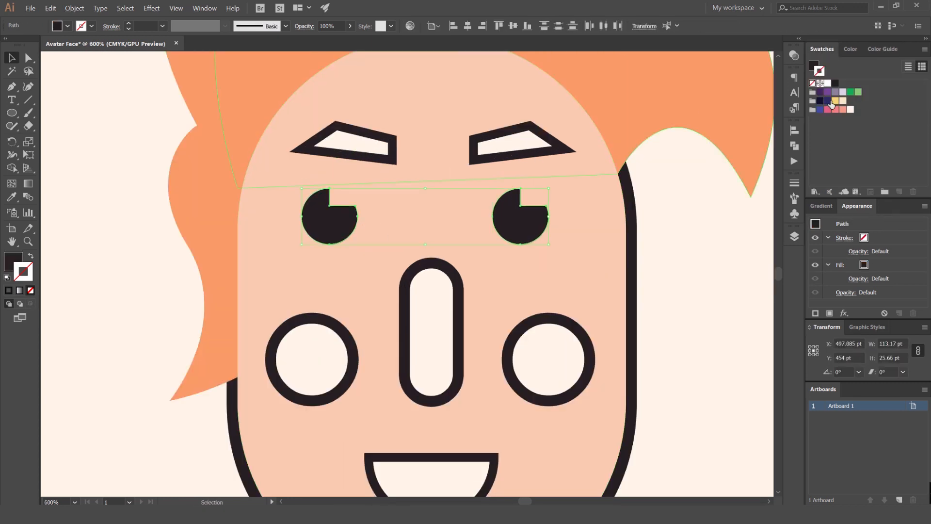
pyautogui.scroll(-3, 581, 241)
pyautogui.press('i')
pyautogui.click(616, 167)
pyautogui.press('v')
pyautogui.click(676, 135)
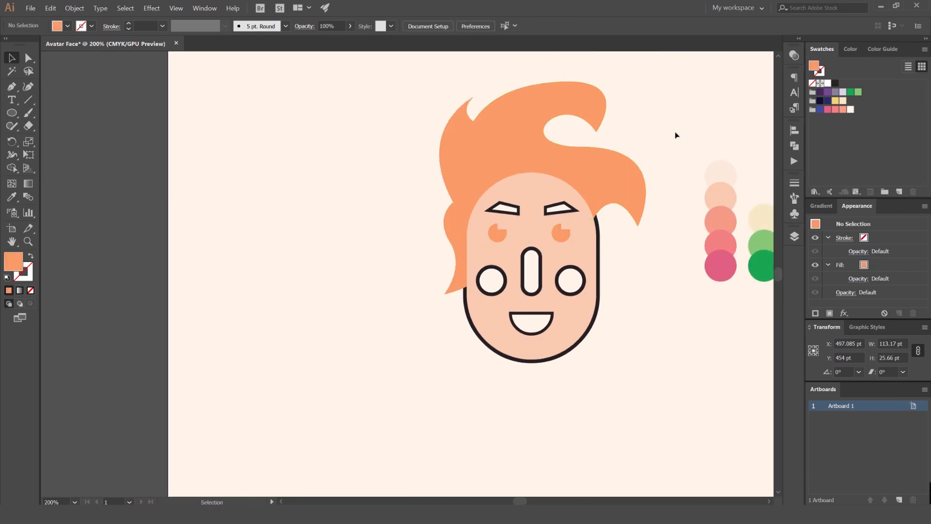
pyautogui.hotkey('ctrl', 'z')
# - Remove the stroke from both eyebrows, keeping their cream fill
pyautogui.scroll(2, 541, 217)
pyautogui.click(473, 205)
pyautogui.keyDown('shift'); pyautogui.click(579, 204); pyautogui.keyUp('shift')
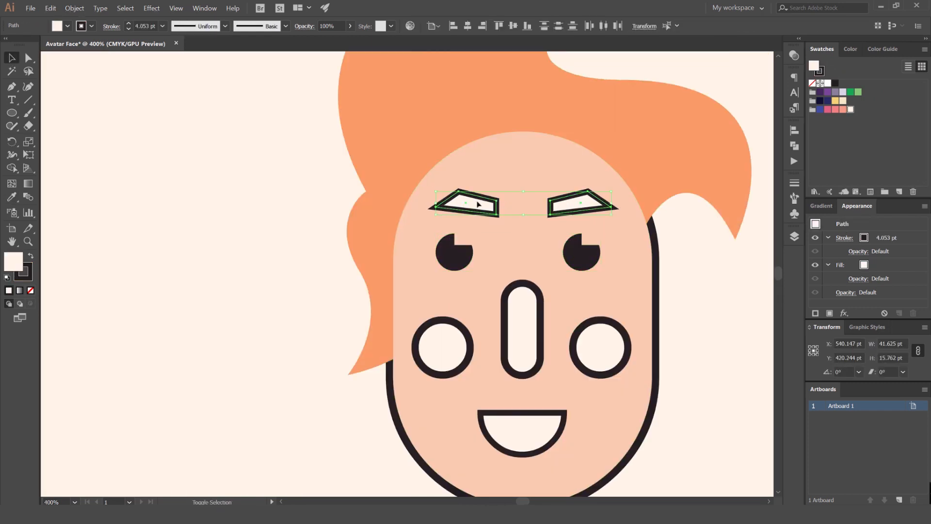
pyautogui.hotkey('shift', 'x')
pyautogui.click(699, 256)
pyautogui.hotkey('ctrl', 'z')
pyautogui.press('x')
pyautogui.press('/')
pyautogui.click(709, 235)
# - Delete the right eyebrow and reshape the left one into a wedge that tapers from the nose side to a narrow outer end
pyautogui.moveTo(565, 204); pyautogui.dragTo(423, 186)
pyautogui.scroll(2, 354, 187)
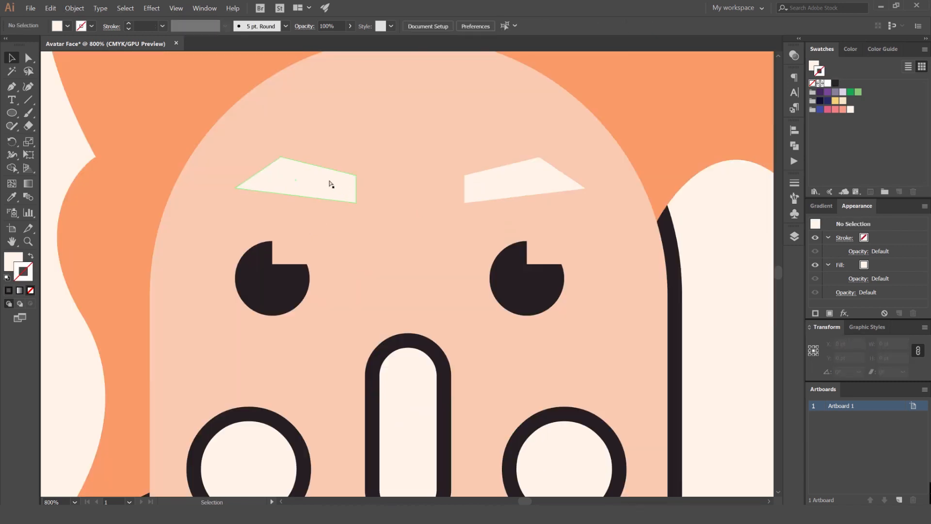
pyautogui.press('a')
pyautogui.click(307, 163)
pyautogui.press('Delete')
pyautogui.moveTo(282, 158); pyautogui.dragTo(242, 168)
pyautogui.moveTo(356, 175)
pyautogui.mouseDown()
pyautogui.moveTo(356, 190)
pyautogui.moveTo(356, 167)
pyautogui.mouseUp()
pyautogui.click(244, 170)
pyautogui.moveTo(241, 167); pyautogui.dragTo(245, 178)
pyautogui.press('v')
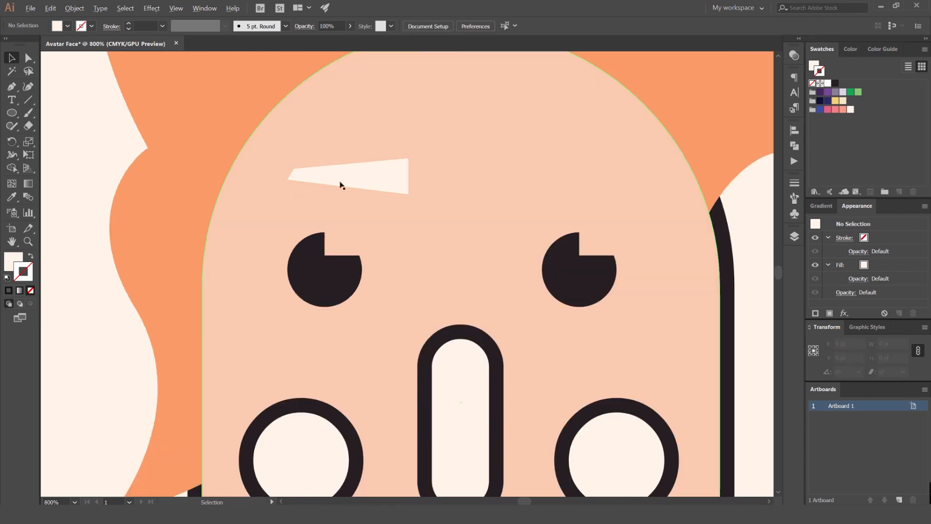
# - Rotate the eyebrow about 12° so its inner end rises, and move it slightly higher above the left eye
pyautogui.click(341, 182)
pyautogui.click(410, 156)
pyautogui.moveTo(410, 156); pyautogui.dragTo(391, 146)
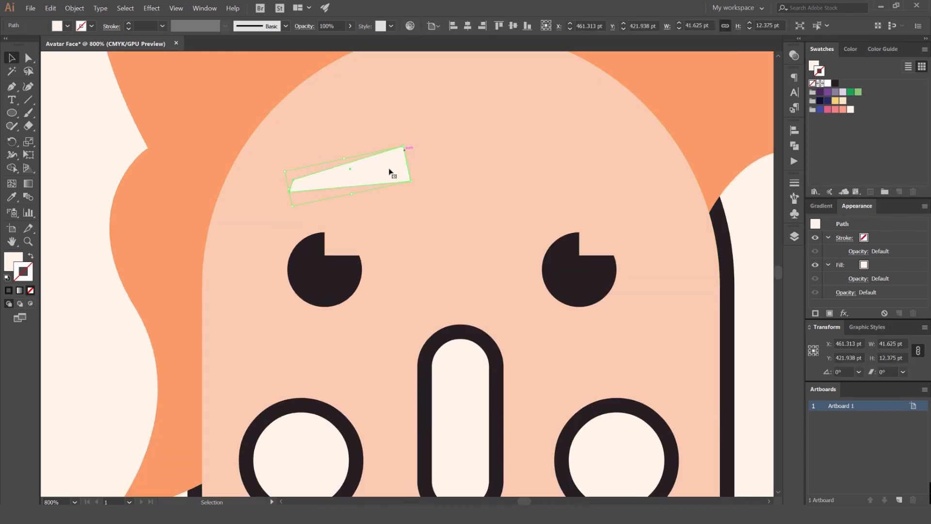
pyautogui.moveTo(382, 179); pyautogui.dragTo(383, 168)
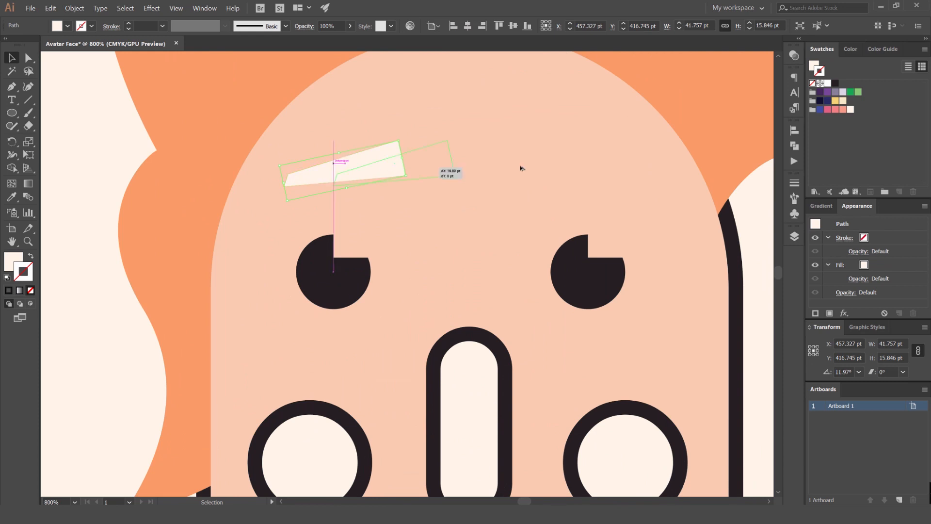
# - Duplicate the wedge eyebrow horizontally above the other eye and flip the copy horizontally to mirror the original
pyautogui.moveTo(521, 169); pyautogui.dragTo(613, 168)
pyautogui.click(923, 328)
pyautogui.click(863, 350)
pyautogui.hotkey('ctrl', 'z')
pyautogui.click(922, 329)
pyautogui.click(836, 349)
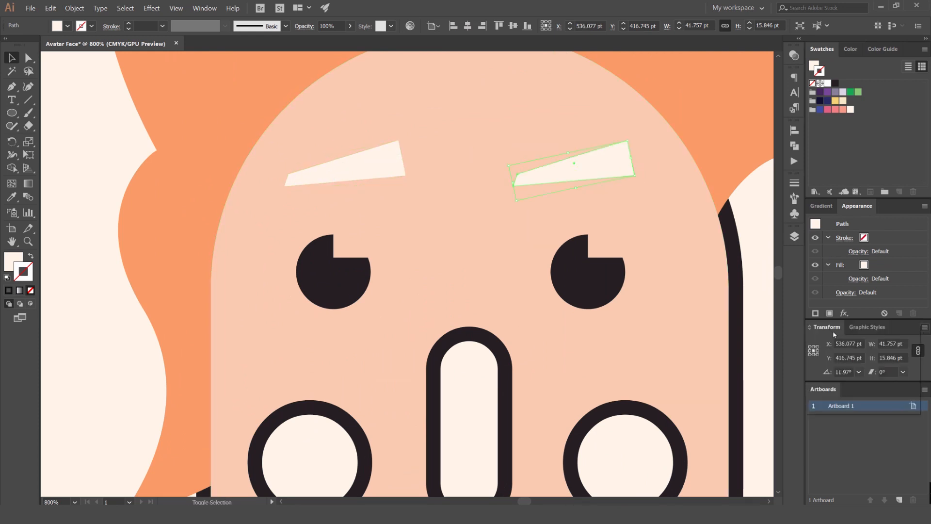
# - Colour both eyebrows with the hair's orange using the Eyedropper, and deselect them
pyautogui.hotkey('ctrl', '-')
pyautogui.hotkey('ctrl', '-')
pyautogui.keyDown('shift'); pyautogui.click(314, 179); pyautogui.keyUp('shift')
pyautogui.press('i')
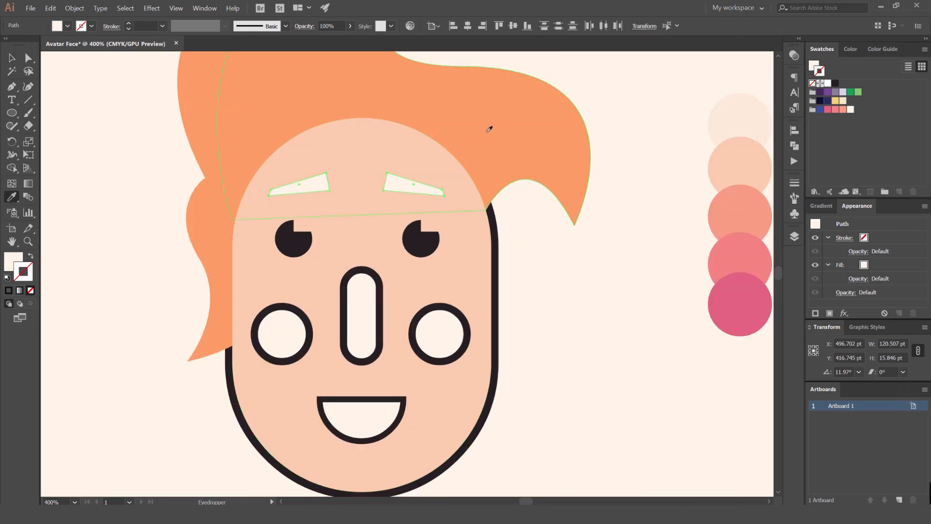
pyautogui.click(491, 129)
pyautogui.press('v')
pyautogui.hotkey('ctrl', 'shift', 'a')
# - Move both eyebrows slightly outward so they sit more centrally above the eyes
pyautogui.scroll(1, 415, 181)
pyautogui.click(435, 189)
pyautogui.moveTo(283, 184); pyautogui.dragTo(269, 184)
pyautogui.click(586, 262)
pyautogui.scroll(-3, 541, 235)
pyautogui.scroll(2, 522, 191)
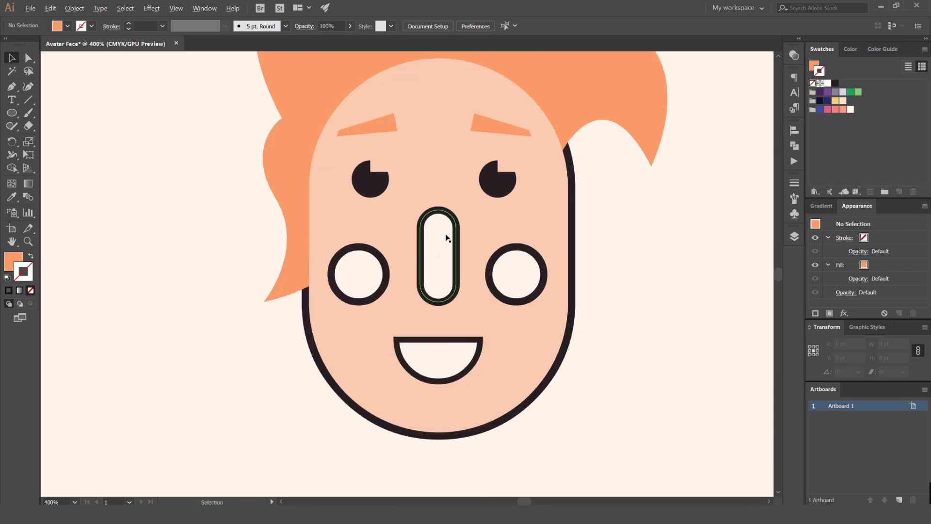
# - Fill the nose with the salmon of the third pink palette circle using the Eyedropper, leaving it without a stroke
pyautogui.click(447, 234)
pyautogui.moveTo(597, 169); pyautogui.dragTo(381, 220)
pyautogui.press('i')
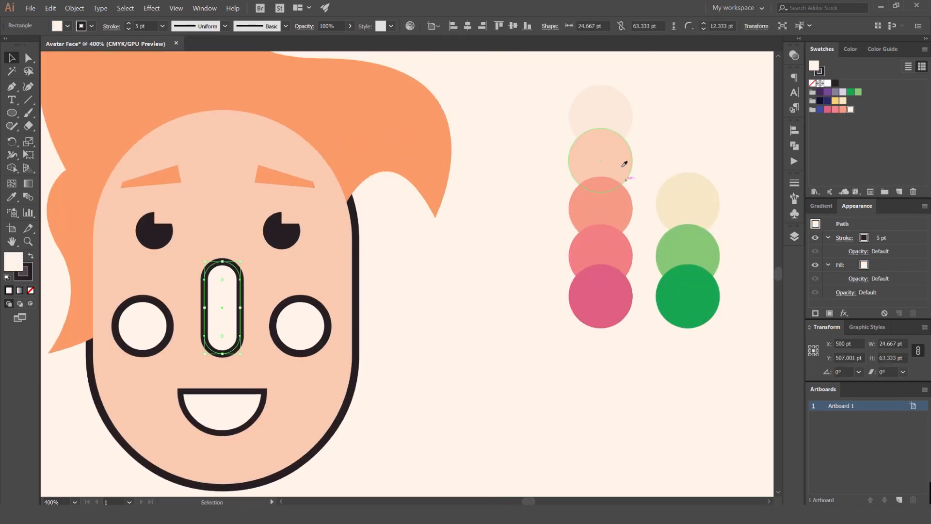
pyautogui.click(606, 158)
pyautogui.click(602, 206)
pyautogui.press('v')
pyautogui.hotkey('ctrl', 'shift', 'a')
# - Fill both cheek circles with the palest cream palette circle using the Eyedropper, removing their black strokes
pyautogui.moveTo(467, 224); pyautogui.dragTo(561, 141)
pyautogui.click(412, 243)
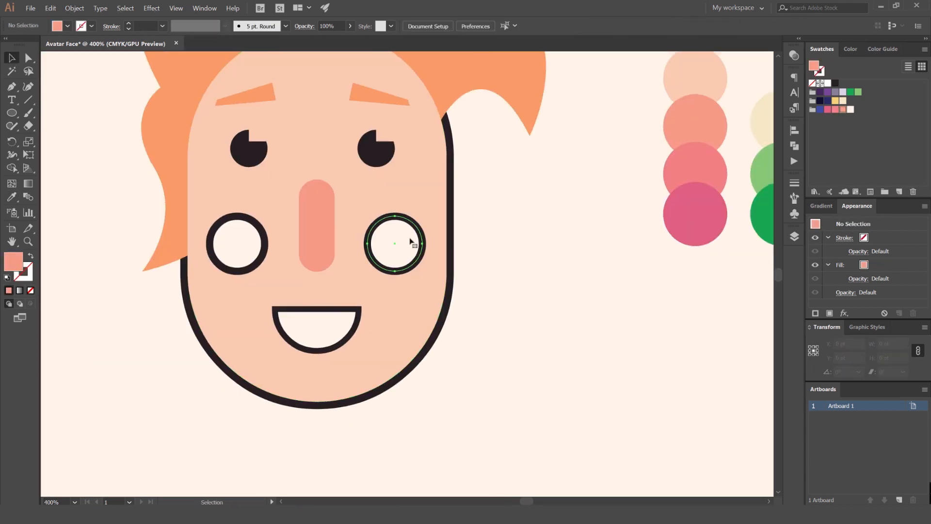
pyautogui.keyDown('shift'); pyautogui.click(237, 243); pyautogui.keyUp('shift')
pyautogui.press('i')
pyautogui.click(691, 138)
pyautogui.moveTo(692, 139); pyautogui.dragTo(663, 190)
pyautogui.click(693, 116)
pyautogui.click(674, 80)
pyautogui.press('v')
pyautogui.hotkey('ctrl', 'shift', 'a')
pyautogui.hotkey('ctrl', '0')
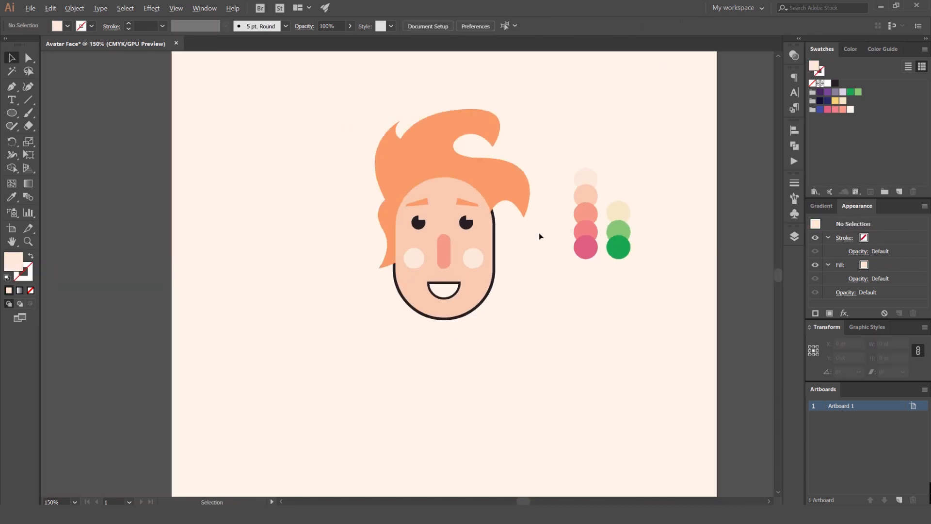
# - Apply the cheeks' pale cream fill without stroke to the mouth using the Eyedropper
pyautogui.scroll(3, 457, 257)
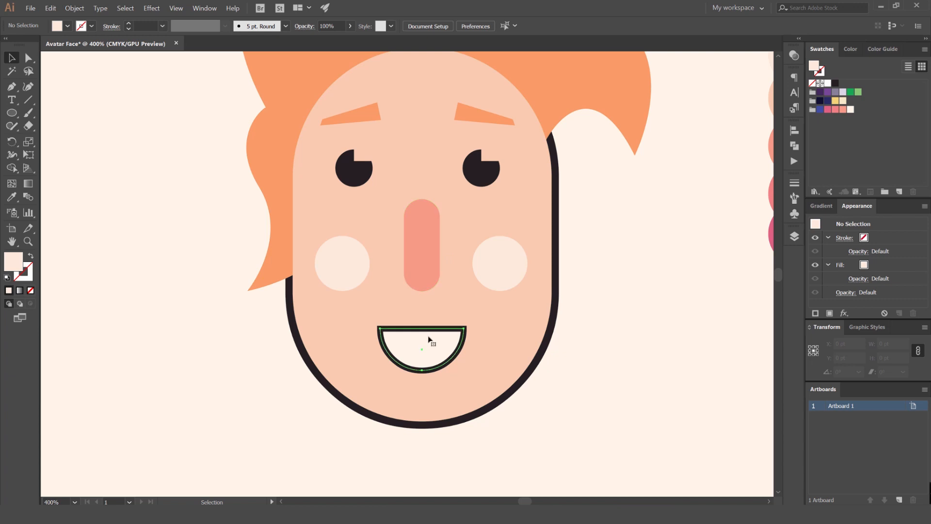
pyautogui.click(429, 340)
pyautogui.press('i')
pyautogui.click(498, 275)
pyautogui.press('v')
pyautogui.click(645, 270)
pyautogui.scroll(-2, 644, 269)
pyautogui.moveTo(630, 253); pyautogui.dragTo(596, 350)
pyautogui.scroll(-2, 531, 280)
pyautogui.scroll(3, 535, 268)
pyautogui.hotkey('ctrl', 'z')
pyautogui.click(515, 300)
# - Check the Face and Colour layers by toggling their visibility, and delete the leftover black-outlined head shape behind the skin-coloured face
pyautogui.click(795, 237)
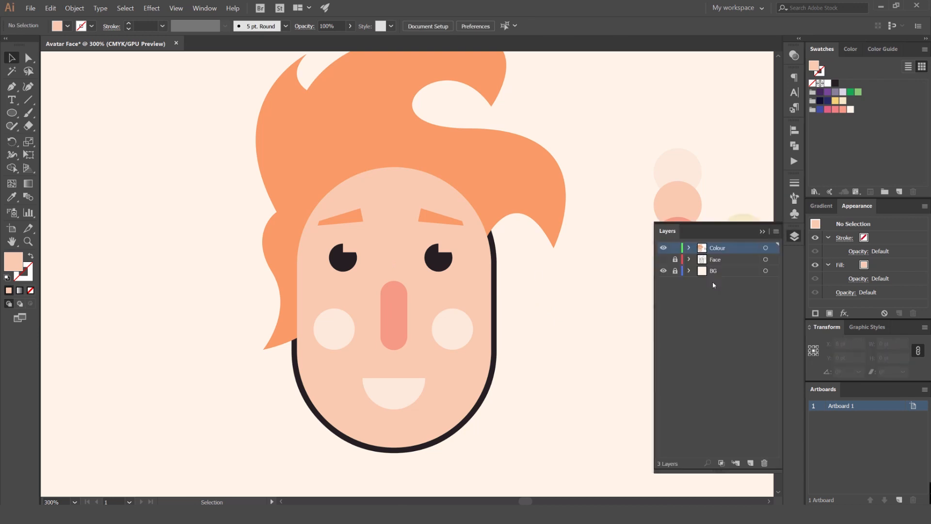
pyautogui.click(663, 261)
pyautogui.click(663, 260)
pyautogui.click(663, 248)
pyautogui.click(664, 247)
pyautogui.moveTo(493, 266); pyautogui.dragTo(366, 287)
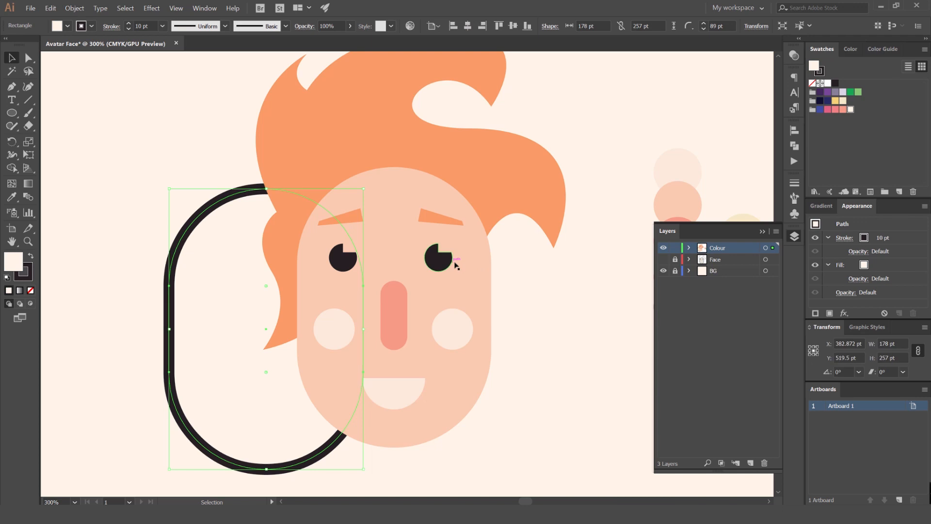
pyautogui.press('Delete')
# - Try shifting the right eye and the face shape sideways, and undo each move
pyautogui.moveTo(452, 262); pyautogui.dragTo(370, 261)
pyautogui.hotkey('ctrl', 'z')
pyautogui.moveTo(480, 248); pyautogui.dragTo(296, 248)
pyautogui.hotkey('ctrl', 'z')
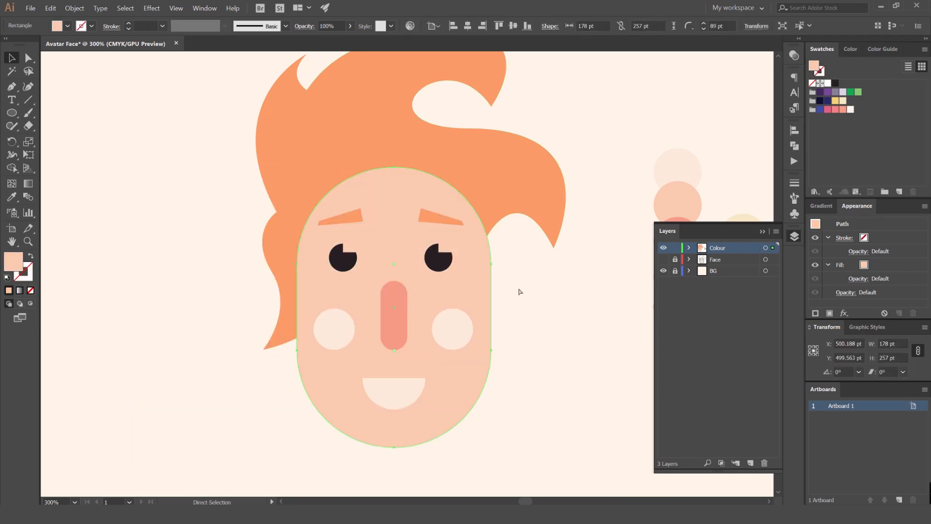
# - Try locking the face shape and moving facial features over it, and undo the changes
pyautogui.click(463, 288)
pyautogui.hotkey('ctrl', '2')
pyautogui.moveTo(472, 304); pyautogui.dragTo(347, 403)
pyautogui.moveTo(404, 330)
pyautogui.mouseDown()
pyautogui.moveTo(245, 355)
pyautogui.moveTo(405, 333)
pyautogui.moveTo(537, 330)
pyautogui.moveTo(439, 322)
pyautogui.mouseUp()
pyautogui.click(421, 322)
pyautogui.hotkey('ctrl', 'z')
pyautogui.hotkey('ctrl', 'z')
pyautogui.scroll(-6, 534, 296)
pyautogui.scroll(2, 501, 289)
pyautogui.click(794, 238)
pyautogui.scroll(4, 499, 301)
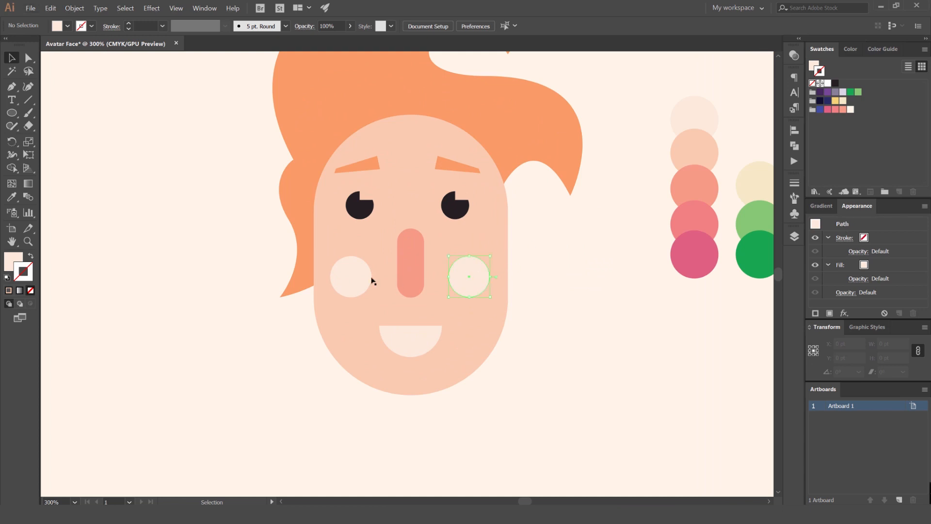
# - Select both cheek circles and set their opacity to 40%
pyautogui.keyDown('shift'); pyautogui.click(370, 278); pyautogui.keyUp('shift')
pyautogui.keyDown('shift'); pyautogui.click(411, 270); pyautogui.keyUp('shift')
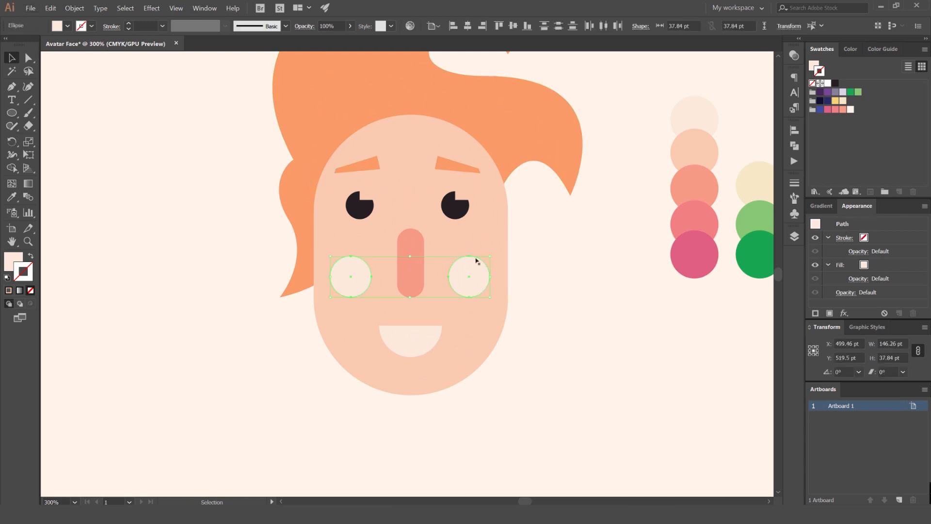
pyautogui.scroll(2, 475, 262)
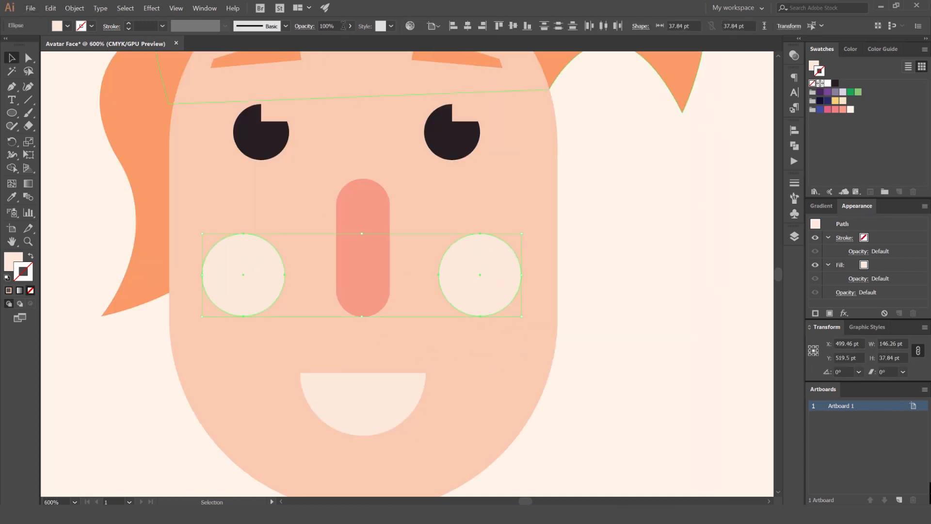
pyautogui.click(625, 214)
pyautogui.click(485, 257)
pyautogui.keyDown('shift'); pyautogui.click(275, 263); pyautogui.keyUp('shift')
pyautogui.moveTo(333, 26); pyautogui.dragTo(299, 34)
pyautogui.write('40')
pyautogui.press('Return')
pyautogui.click(651, 216)
pyautogui.scroll(-3, 656, 215)
pyautogui.scroll(-2, 639, 215)
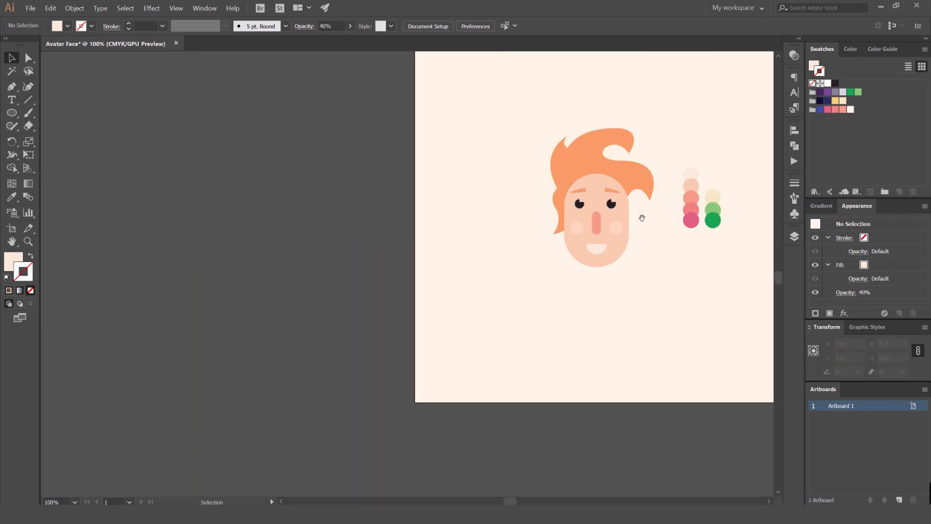
# - Try rounding the mouth's lower corners further with the Direct Selection tool, and undo it
pyautogui.scroll(3, 508, 262)
pyautogui.scroll(1, 443, 281)
pyautogui.moveTo(452, 264); pyautogui.dragTo(487, 257)
pyautogui.press('a')
pyautogui.click(432, 338)
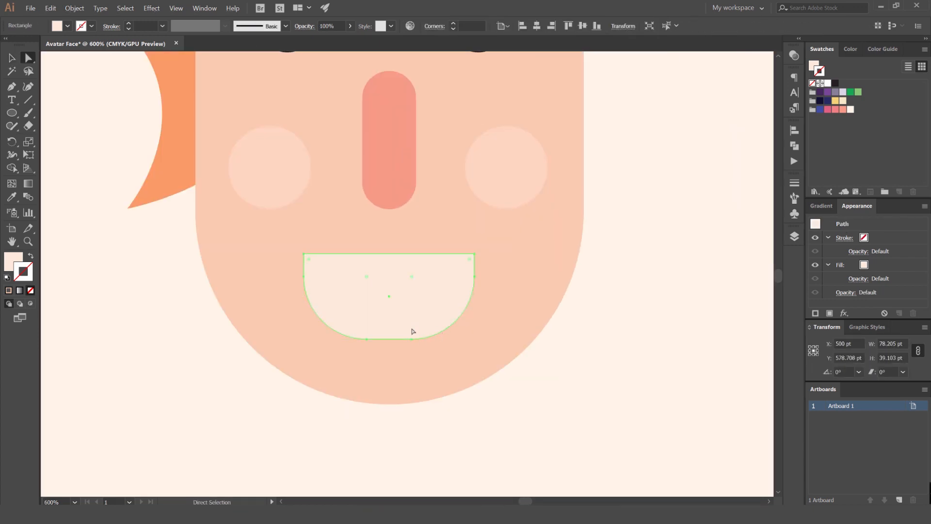
pyautogui.moveTo(413, 281); pyautogui.dragTo(407, 166)
pyautogui.press('v')
pyautogui.click(682, 267)
pyautogui.hotkey('ctrl', 'z')
# - Round the mouth's two lower corners to their maximum so it forms a smooth semicircle
pyautogui.press('a')
pyautogui.click(615, 374)
pyautogui.click(412, 339)
pyautogui.keyDown('shift'); pyautogui.click(367, 339); pyautogui.keyUp('shift')
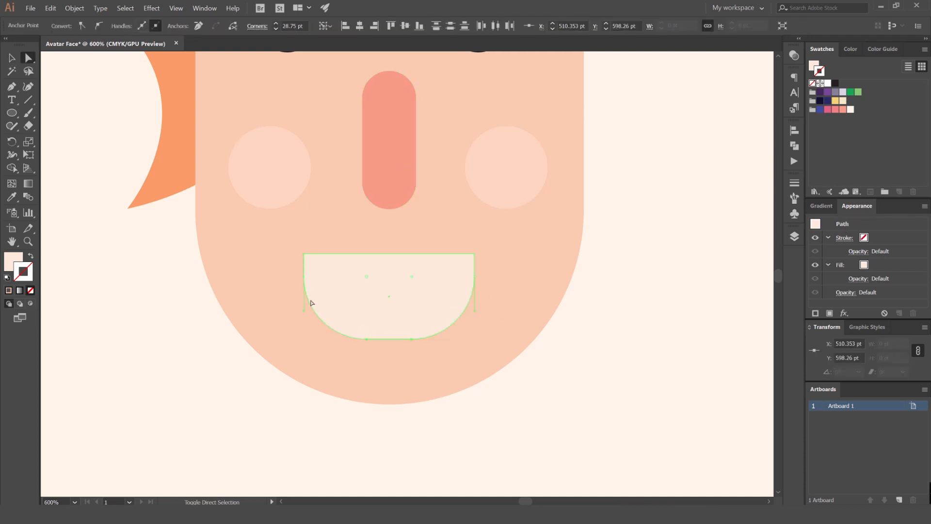
pyautogui.moveTo(368, 276); pyautogui.dragTo(426, 115)
pyautogui.press('v')
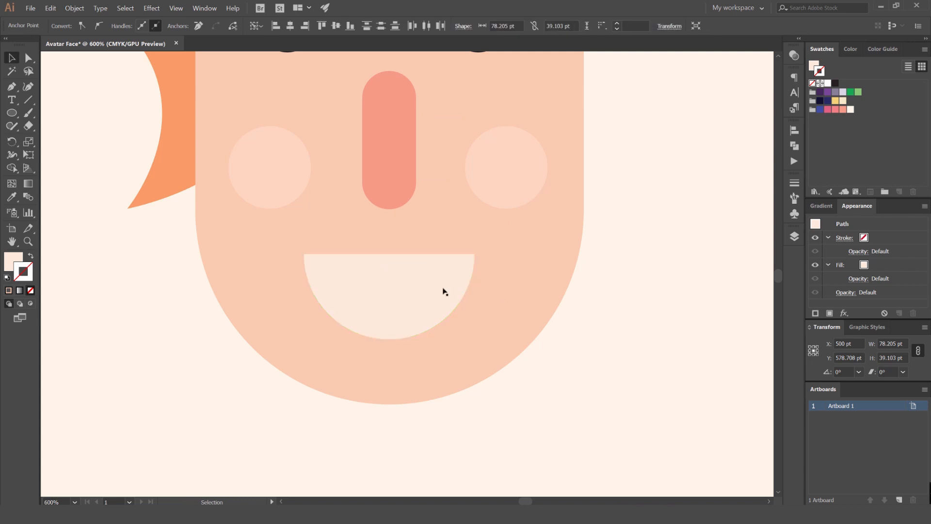
pyautogui.click(656, 269)
# - Examine the coloured avatar's overall look and facial features, both close up and as a whole on the artboard
pyautogui.keyDown('alt'); pyautogui.scroll(-4, 657, 270); pyautogui.keyUp('alt')
pyautogui.keyDown('alt'); pyautogui.scroll(-2, 480, 208); pyautogui.keyUp('alt')
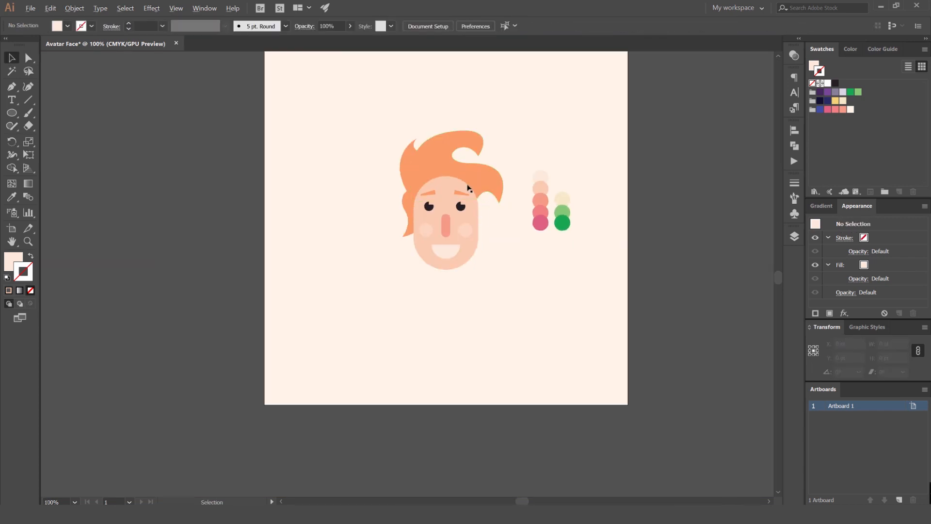
pyautogui.keyDown('alt'); pyautogui.scroll(4, 467, 189); pyautogui.keyUp('alt')
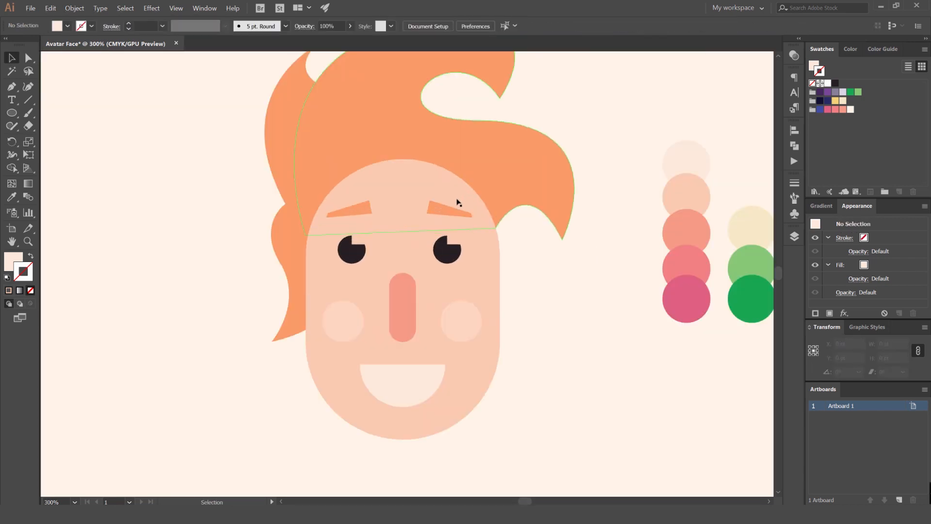
pyautogui.keyDown('alt'); pyautogui.scroll(-4, 573, 244); pyautogui.keyUp('alt')
pyautogui.keyDown('alt'); pyautogui.scroll(3, 543, 184); pyautogui.keyUp('alt')
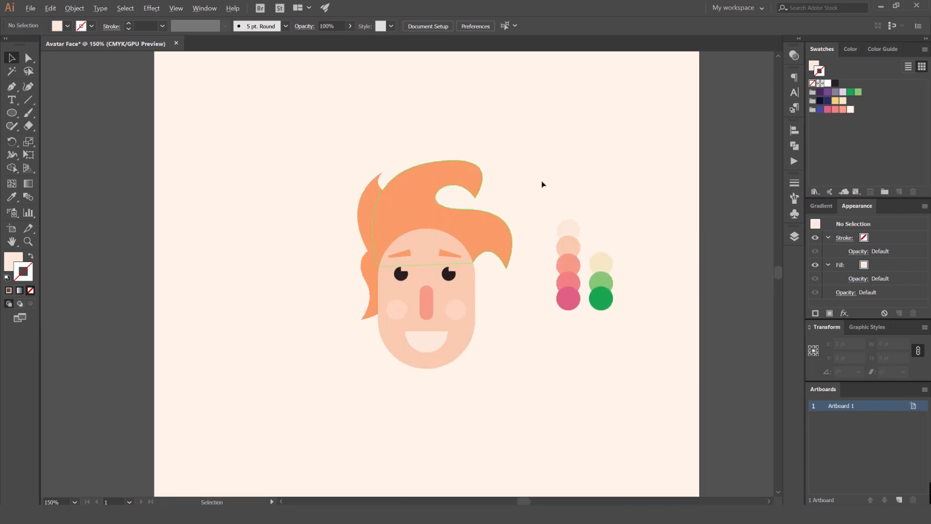
pyautogui.keyDown('alt'); pyautogui.scroll(-2, 557, 233); pyautogui.keyUp('alt')
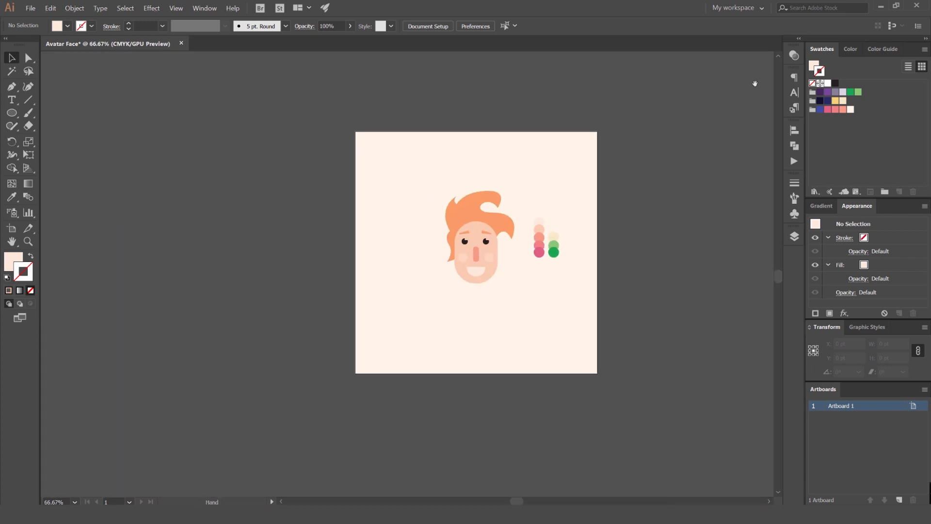
pyautogui.keyDown('alt'); pyautogui.scroll(3, 506, 236); pyautogui.keyUp('alt')
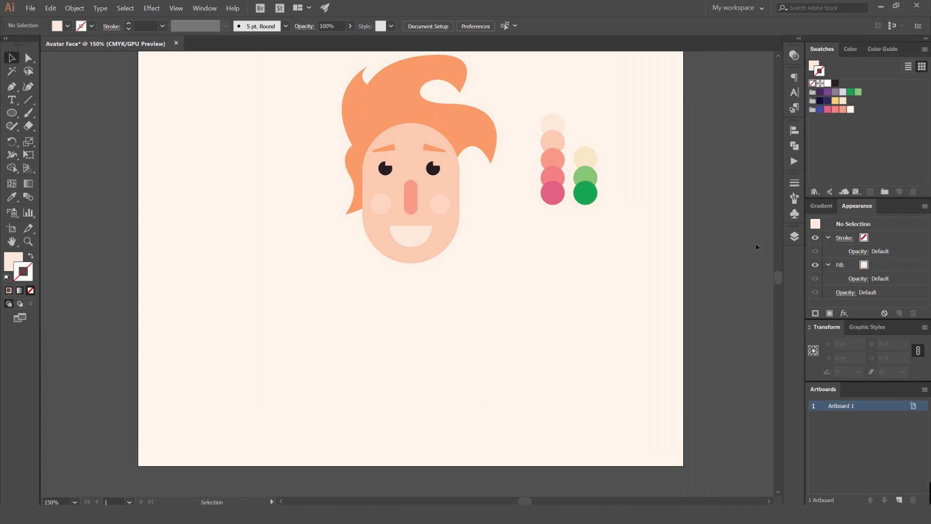
# - Draw a rectangular body about 260 × 175 pt centred behind the chin, with its upper corners fully rounded into shoulders
pyautogui.keyDown('alt'); pyautogui.scroll(1, 411, 259); pyautogui.keyUp('alt')
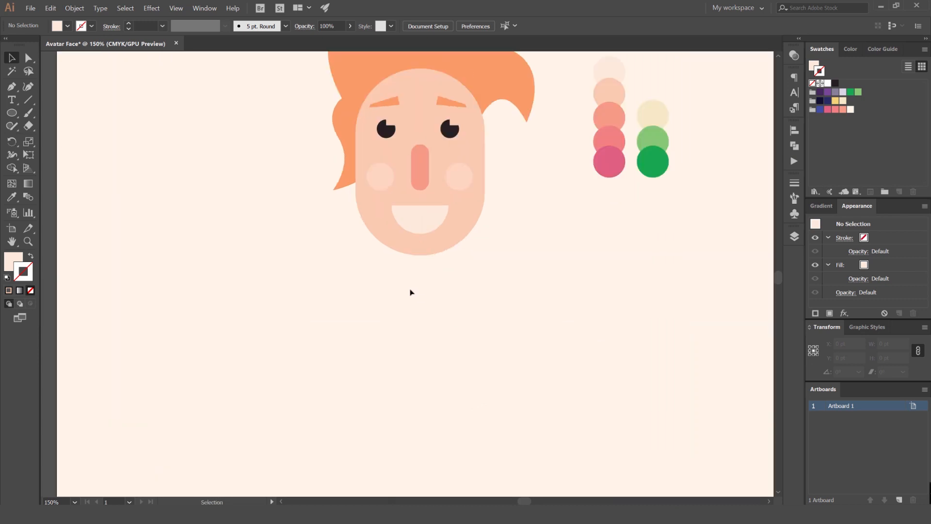
pyautogui.press('m')
pyautogui.moveTo(420, 301)
pyautogui.mouseDown()
pyautogui.moveTo(485, 357)
pyautogui.moveTo(515, 365)
pyautogui.mouseUp()
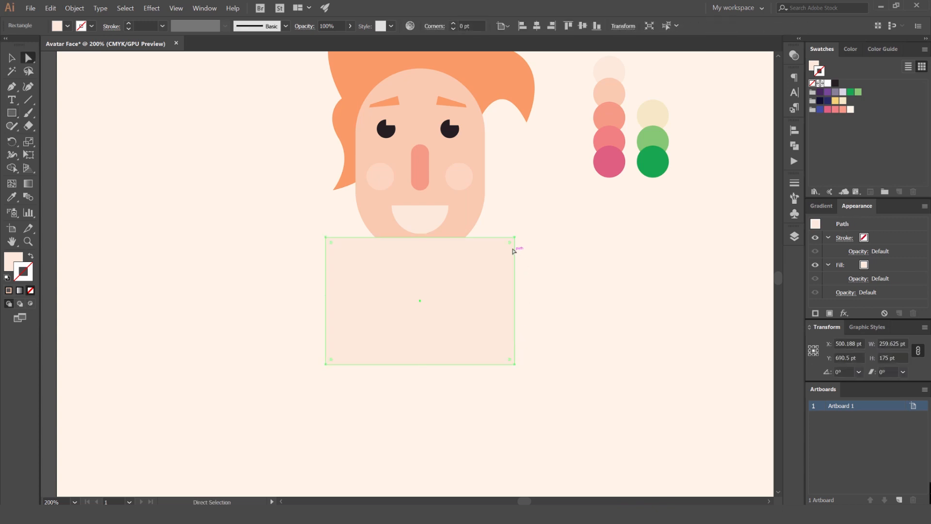
pyautogui.press('a')
pyautogui.moveTo(507, 246); pyautogui.dragTo(509, 418)
pyautogui.press('v')
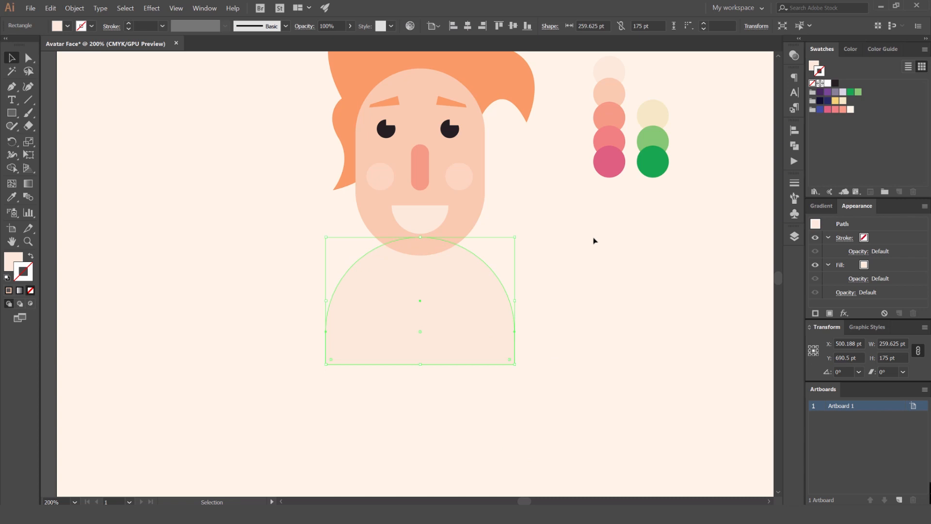
# - Compare the palette's two greens on the body shape with the Eyedropper and keep the light green fill
pyautogui.press('i')
pyautogui.click(656, 141)
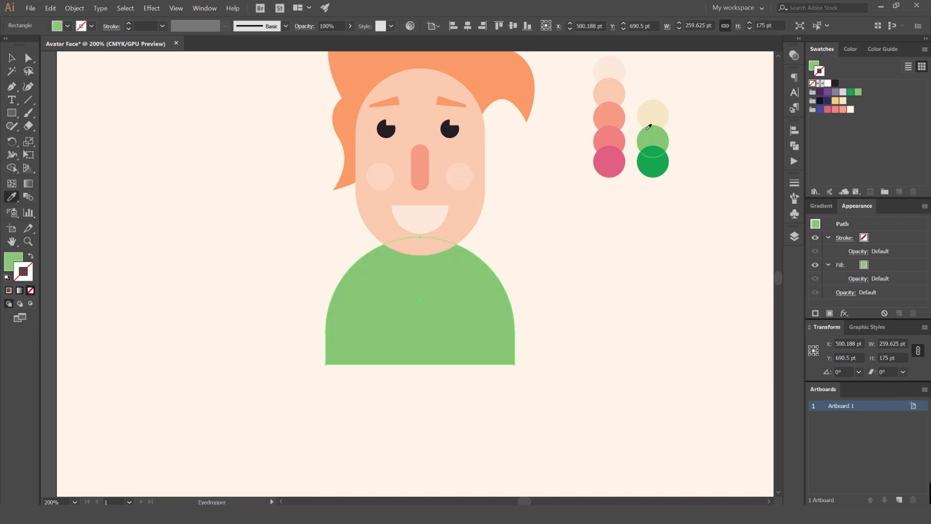
pyautogui.click(647, 164)
pyautogui.click(650, 145)
pyautogui.press('v')
pyautogui.click(624, 258)
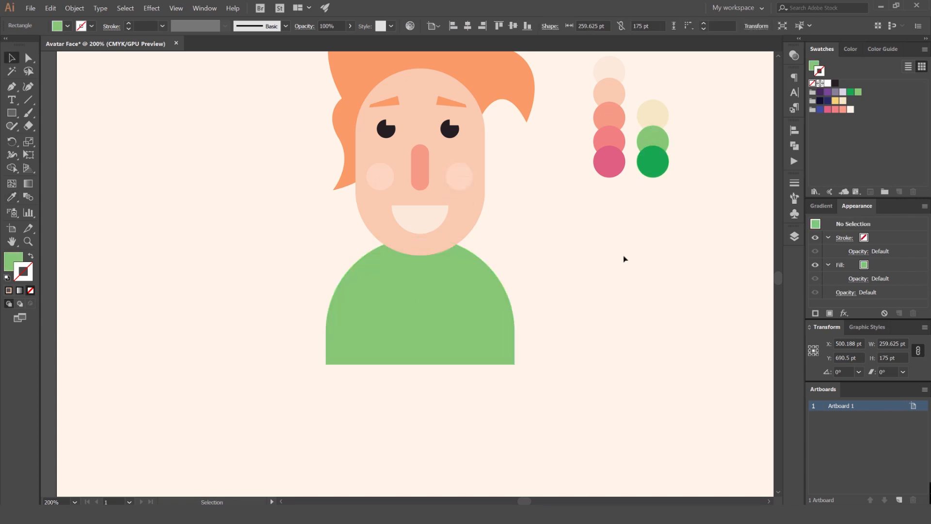
# - Raise the green body closer under the head, reduce its height from the upper edge, and nudge it slightly up
pyautogui.scroll(-3, 624, 264)
pyautogui.scroll(3, 591, 272)
pyautogui.moveTo(547, 295); pyautogui.dragTo(547, 267)
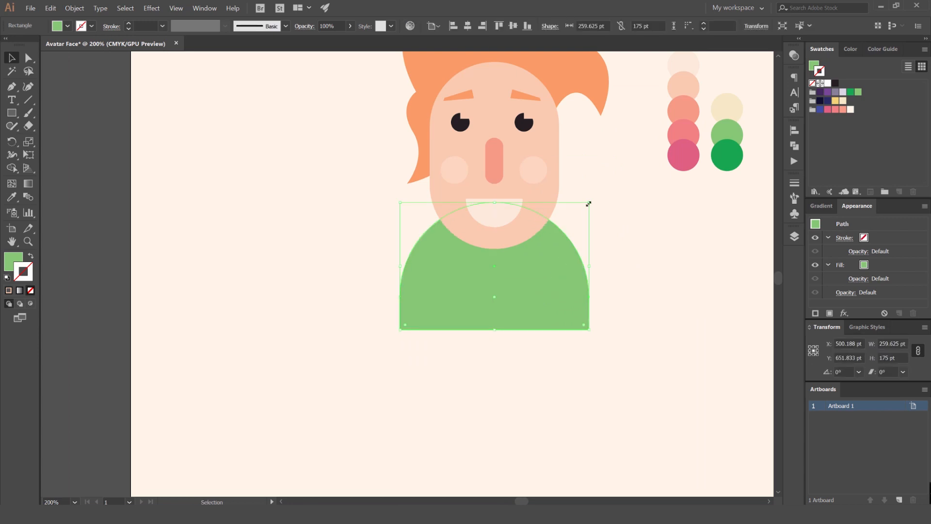
pyautogui.moveTo(589, 202); pyautogui.dragTo(589, 219)
pyautogui.moveTo(533, 285); pyautogui.dragTo(533, 280)
pyautogui.click(651, 245)
pyautogui.scroll(-3, 547, 276)
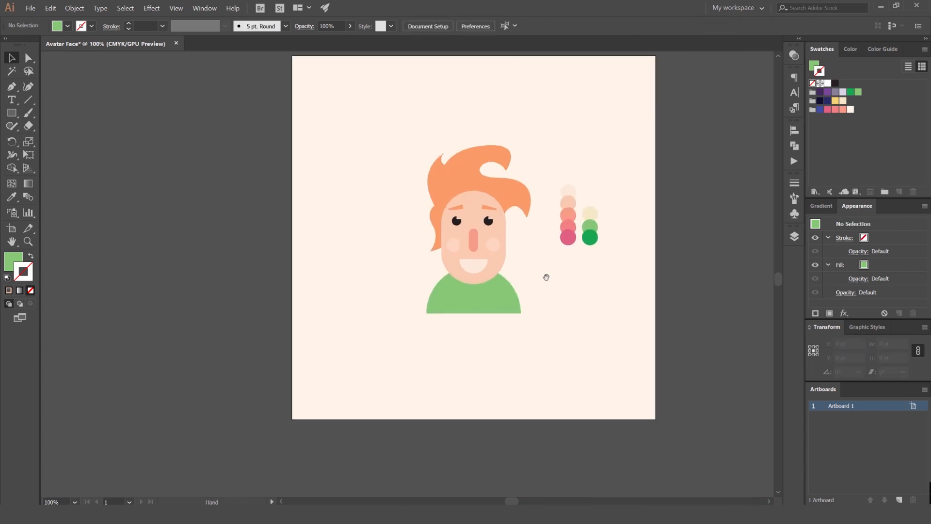
# - Draw a downward-pointing triangle beneath the chin with the Pen tool to form a V-neck on the green shirt
pyautogui.scroll(3, 541, 300)
pyautogui.press('a')
pyautogui.click(498, 325)
pyautogui.click(540, 258)
pyautogui.scroll(2, 425, 270)
pyautogui.press('v')
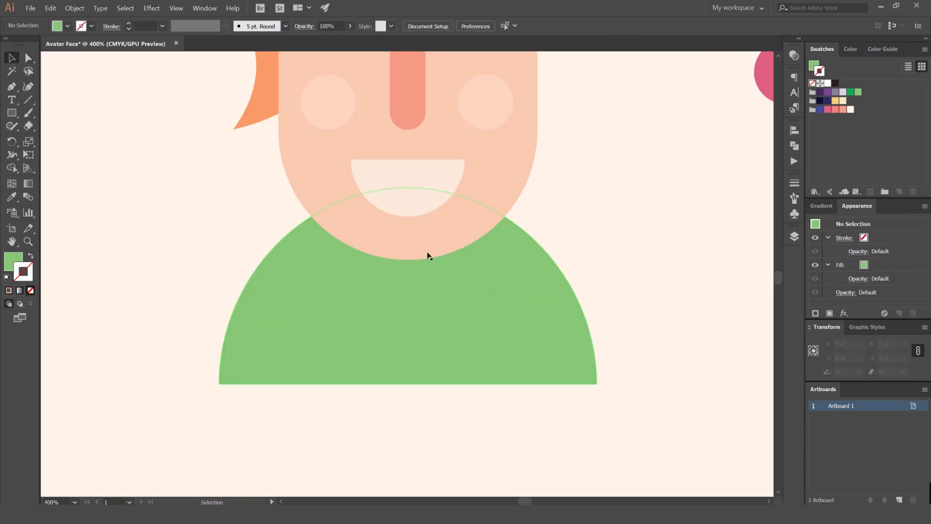
pyautogui.press('p')
pyautogui.moveTo(408, 286); pyautogui.dragTo(407, 308)
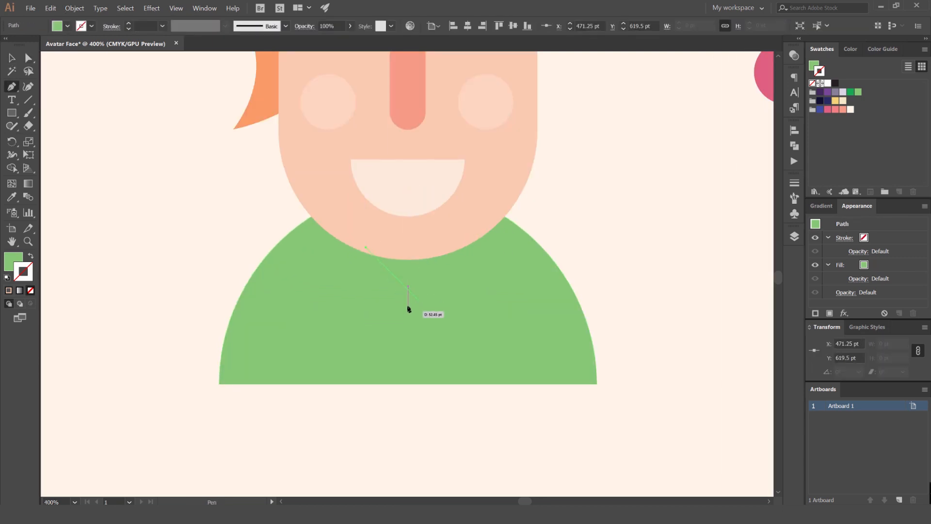
pyautogui.click(449, 248)
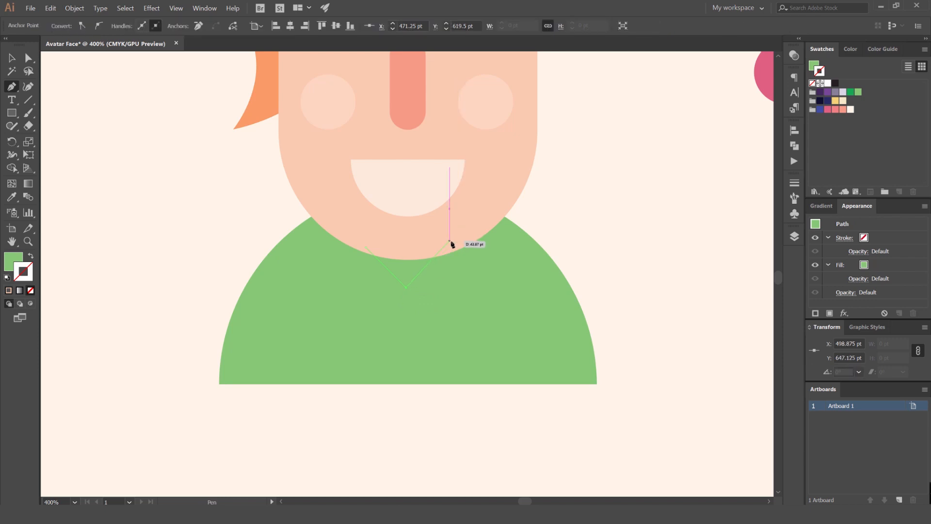
pyautogui.click(367, 248)
pyautogui.press('v')
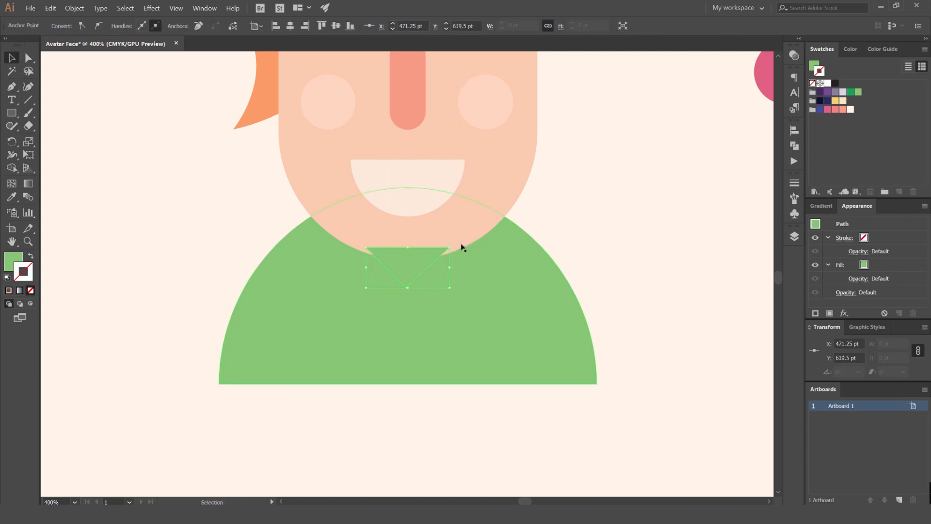
# - Fill the neck triangle with the face's skin colour using the Eyedropper, and deselect it
pyautogui.press('i')
pyautogui.click(469, 230)
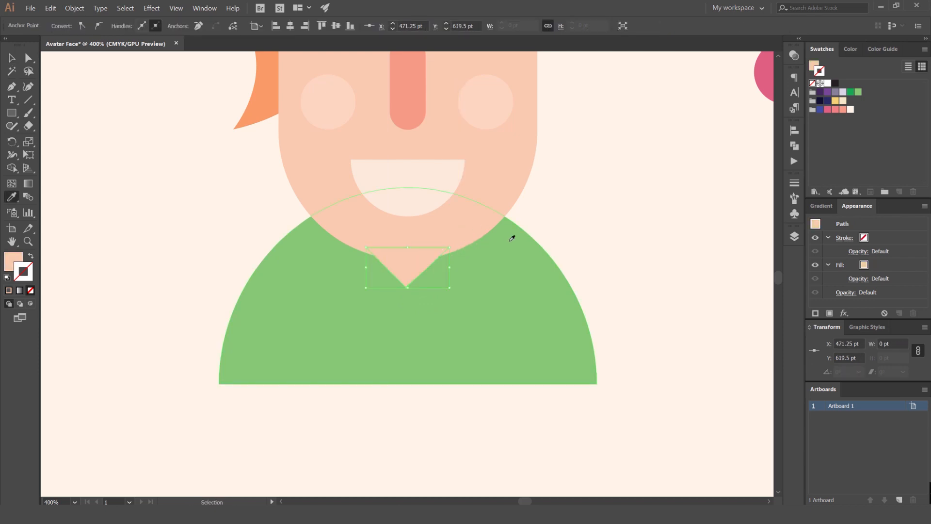
pyautogui.click(596, 206)
pyautogui.scroll(-2, 527, 227)
pyautogui.scroll(2, 482, 253)
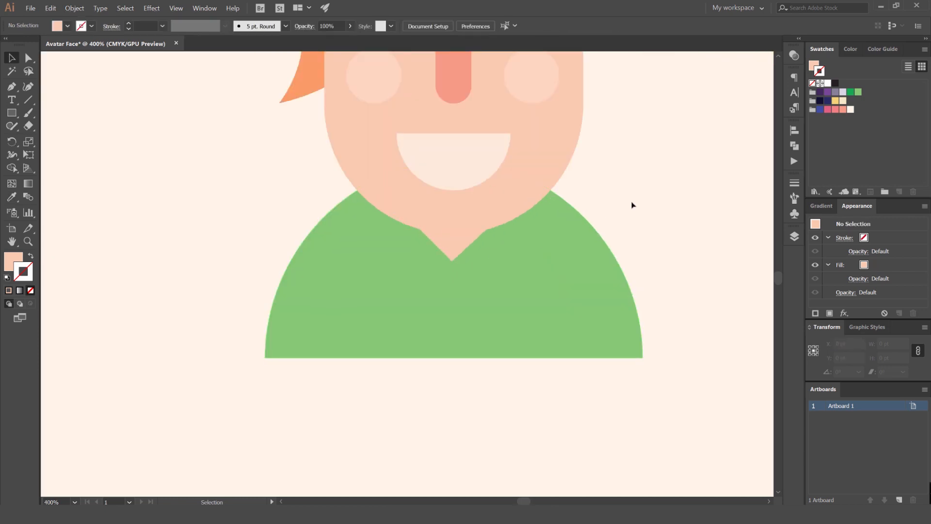
pyautogui.scroll(-3, 645, 194)
pyautogui.scroll(3, 532, 241)
pyautogui.click(533, 256)
pyautogui.click(546, 238)
pyautogui.moveTo(517, 217); pyautogui.dragTo(451, 237)
pyautogui.hotkey('ctrl', 'shift', 'a')
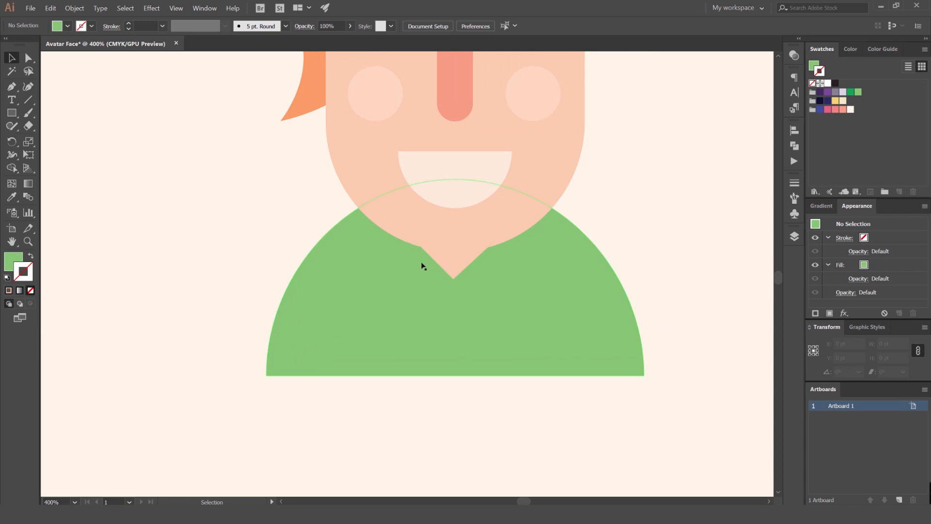
pyautogui.click(518, 224)
pyautogui.scroll(-1, 580, 169)
pyautogui.click(584, 203)
pyautogui.moveTo(487, 188); pyautogui.dragTo(557, 187)
pyautogui.hotkey('ctrl', 'z')
pyautogui.scroll(1, 673, 228)
# - Create a new layer named Shading above the Colour layer
pyautogui.click(794, 236)
pyautogui.scroll(-2, 597, 252)
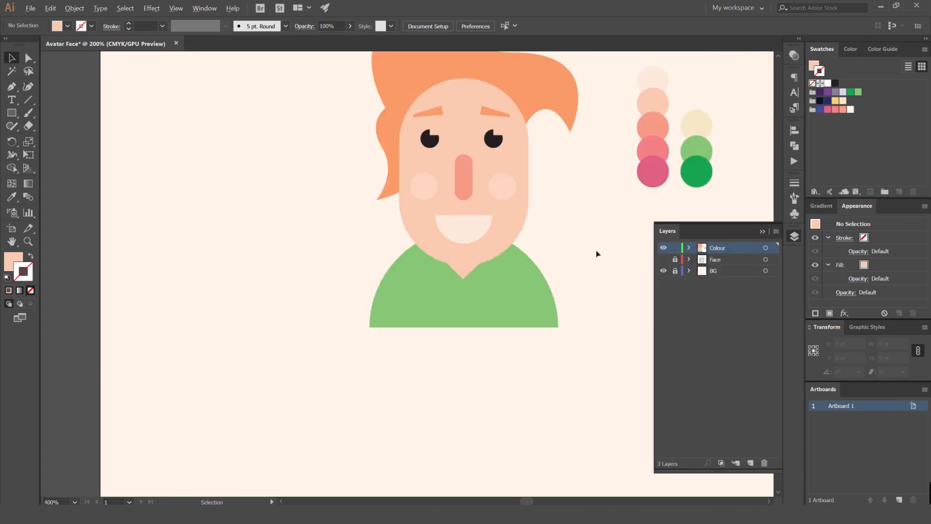
pyautogui.moveTo(640, 198); pyautogui.dragTo(566, 234)
pyautogui.scroll(-1, 501, 223)
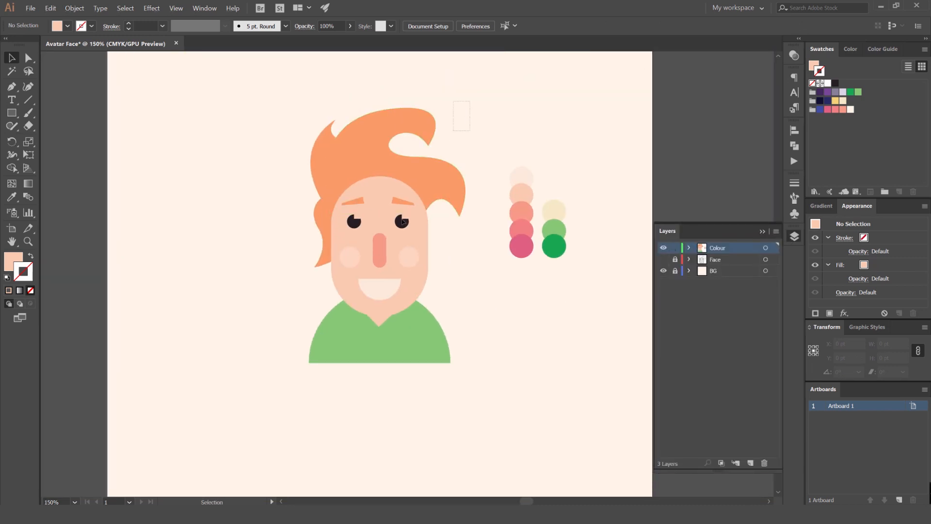
pyautogui.hotkey('ctrl', 'a')
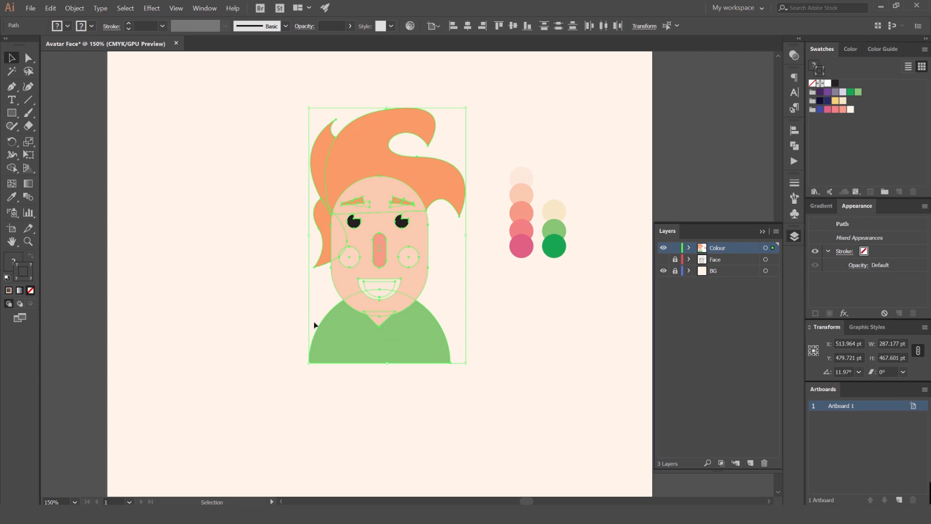
pyautogui.click(541, 292)
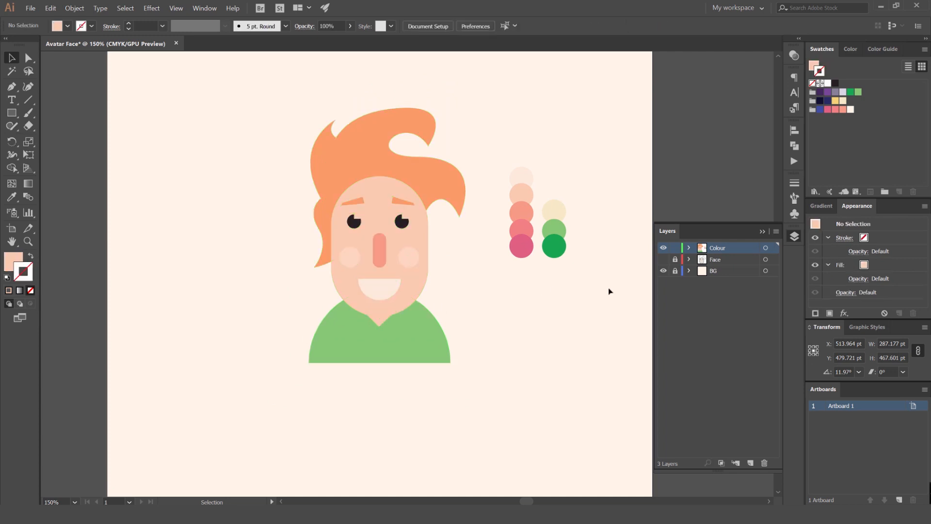
pyautogui.hotkey('ctrl', 'l')
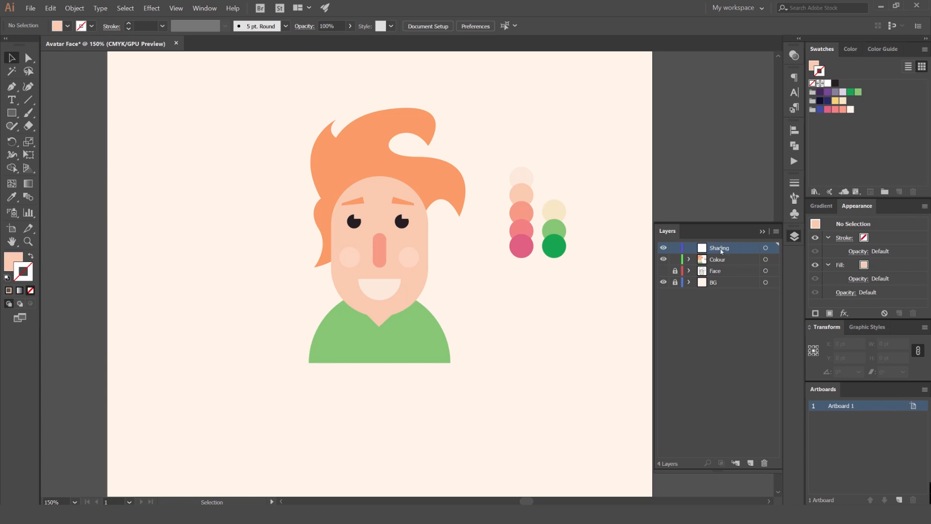
pyautogui.moveTo(349, 333); pyautogui.dragTo(337, 368)
pyautogui.click(437, 289)
pyautogui.moveTo(412, 291); pyautogui.dragTo(360, 294)
pyautogui.hotkey('ctrl', 'z')
# - Copy the whole character, lock the Colour layer and paste the copy in place on the Shading layer
pyautogui.moveTo(471, 78); pyautogui.dragTo(274, 406)
pyautogui.press('a')
pyautogui.click(742, 248)
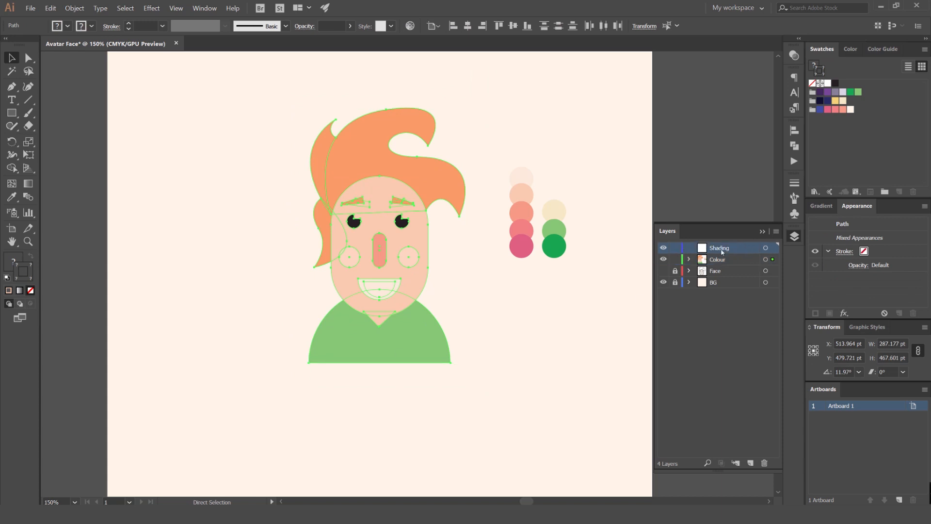
pyautogui.click(675, 259)
pyautogui.hotkey('ctrl', 'f')
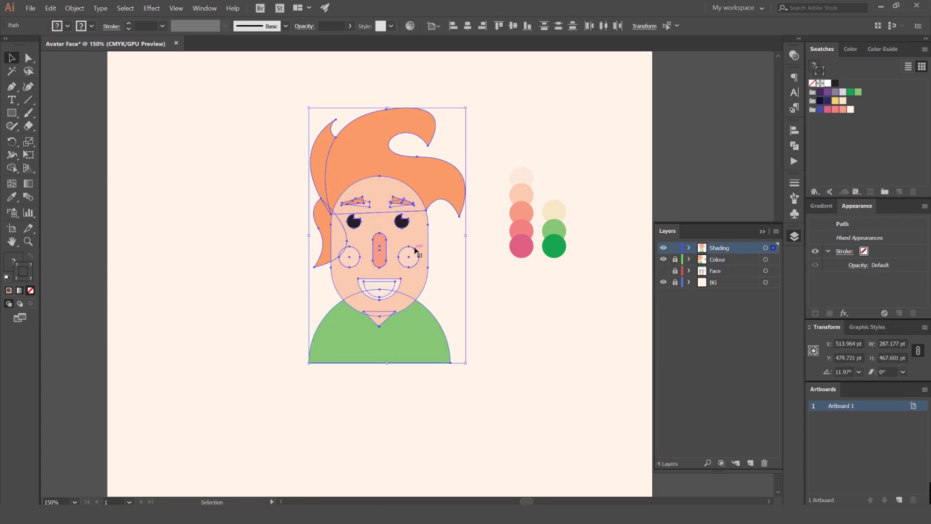
pyautogui.moveTo(418, 238); pyautogui.dragTo(265, 237)
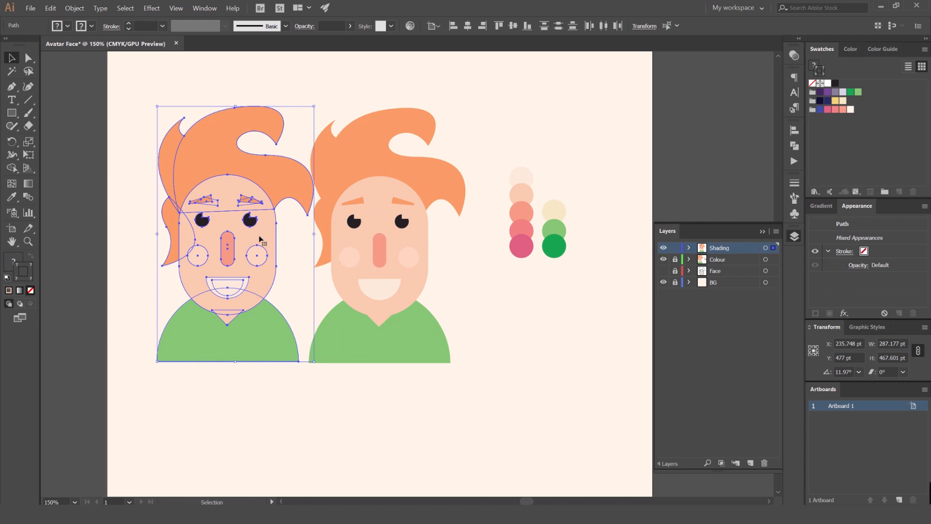
pyautogui.hotkey('ctrl', 'z')
# - Hide the Colour layer and deselect the character copy
pyautogui.scroll(1, 298, 176)
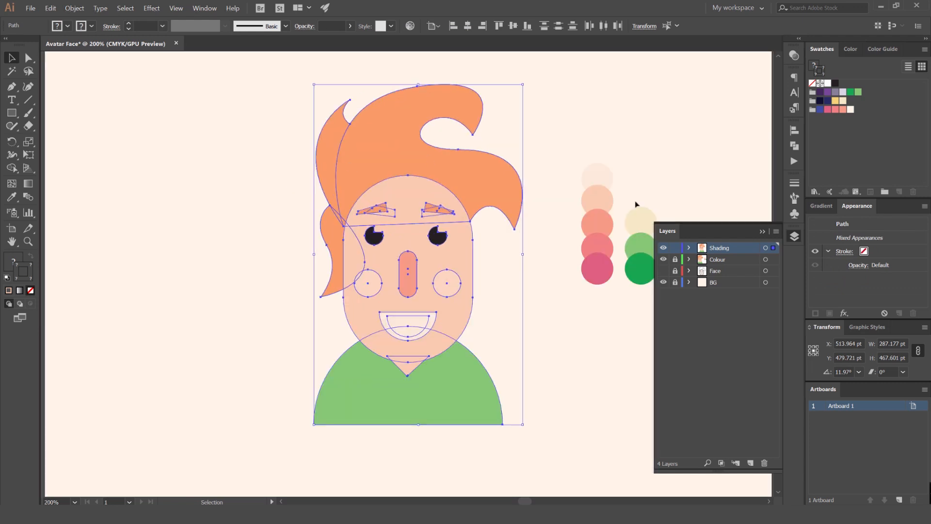
pyautogui.click(664, 260)
pyautogui.click(664, 260)
pyautogui.hotkey('ctrl', 'y')
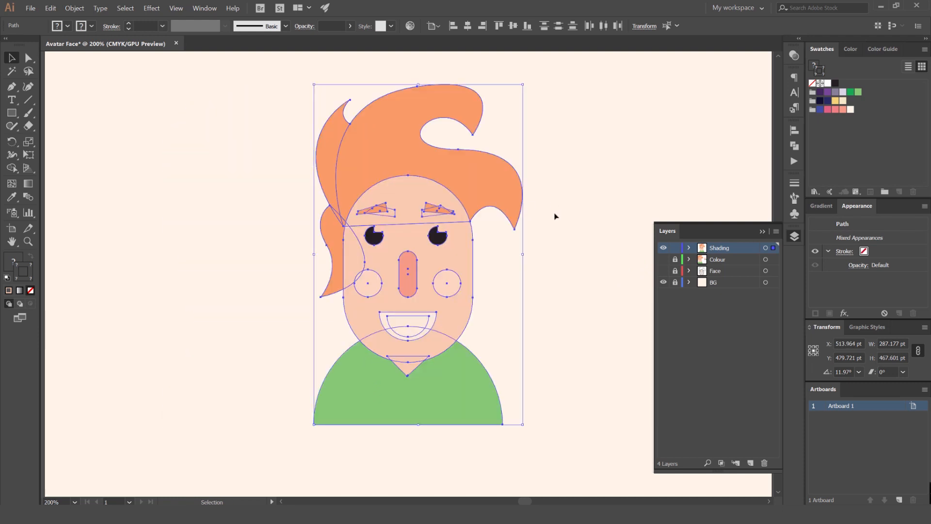
pyautogui.click(555, 214)
pyautogui.scroll(1, 409, 359)
pyautogui.moveTo(461, 350); pyautogui.dragTo(455, 355)
pyautogui.click(794, 55)
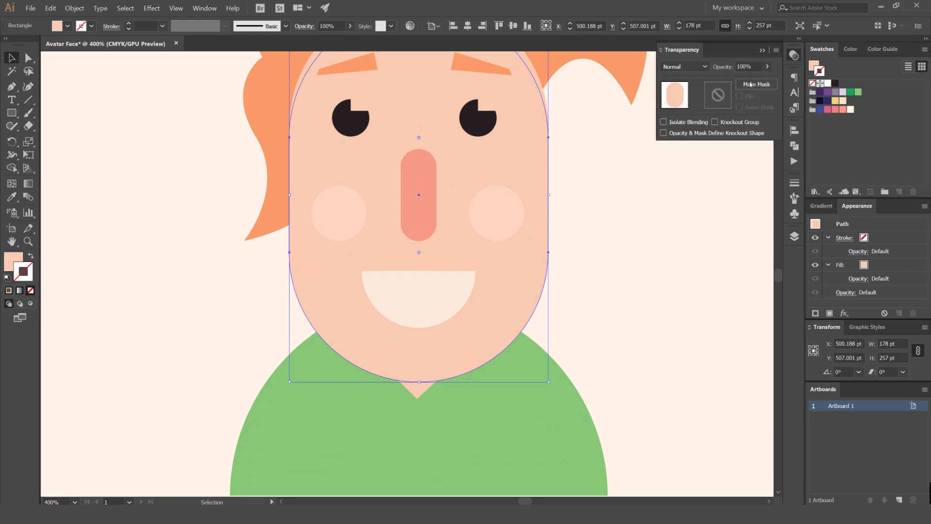
pyautogui.press('Delete')
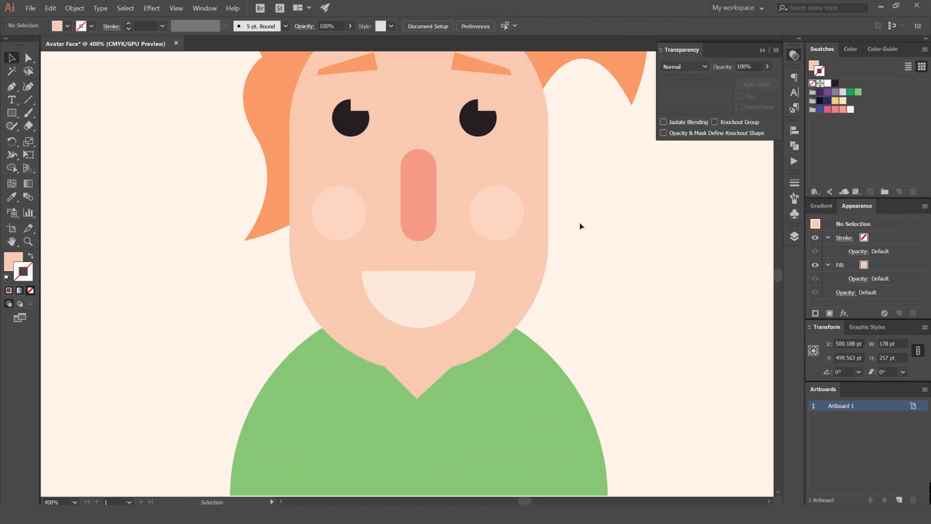
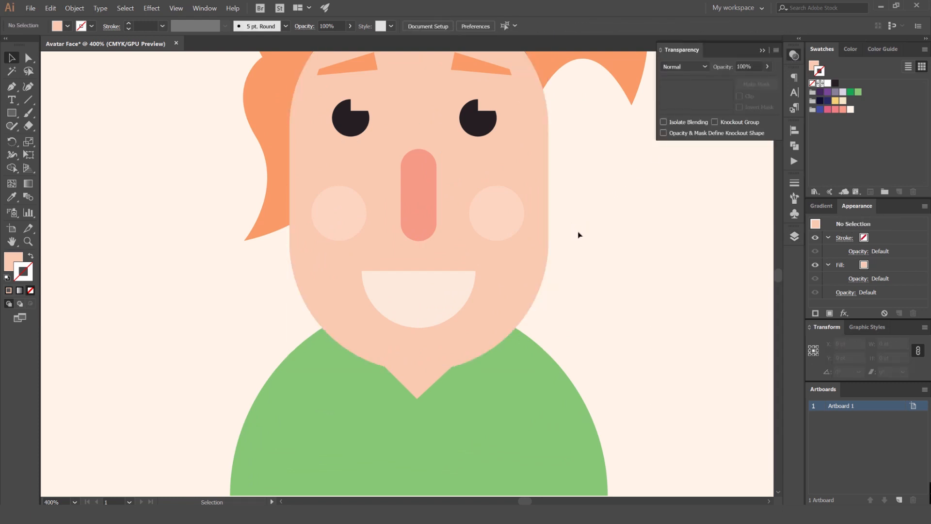
pyautogui.moveTo(546, 263); pyautogui.dragTo(474, 262)
pyautogui.hotkey('ctrl', 'z')
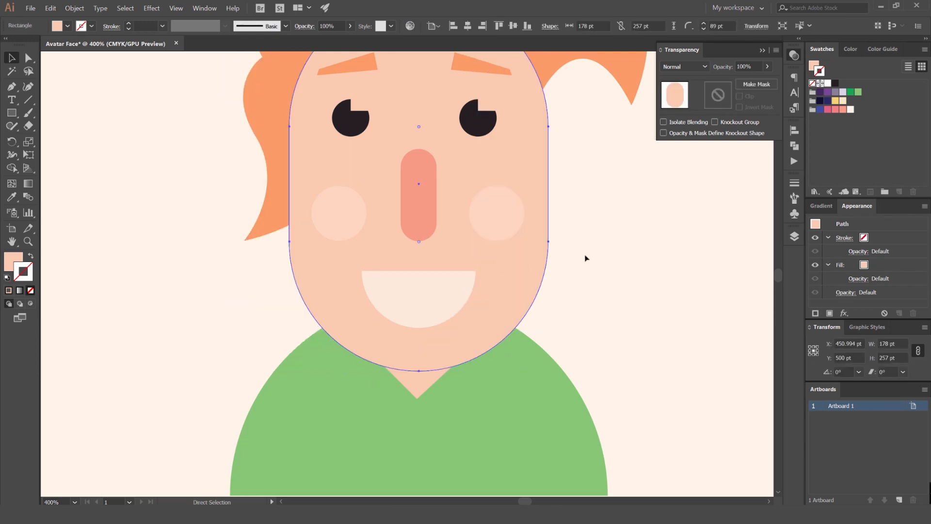
pyautogui.click(586, 257)
# - Duplicate the face shape slightly downward and set the duplicate to Multiply blending at 40% opacity
pyautogui.moveTo(537, 239); pyautogui.dragTo(540, 254)
pyautogui.scroll(-1, 678, 67)
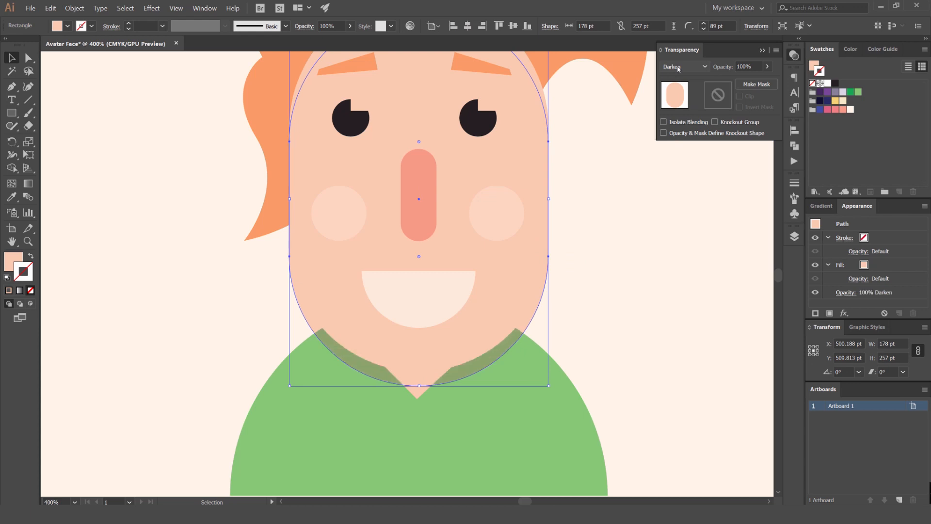
pyautogui.click(205, 8)
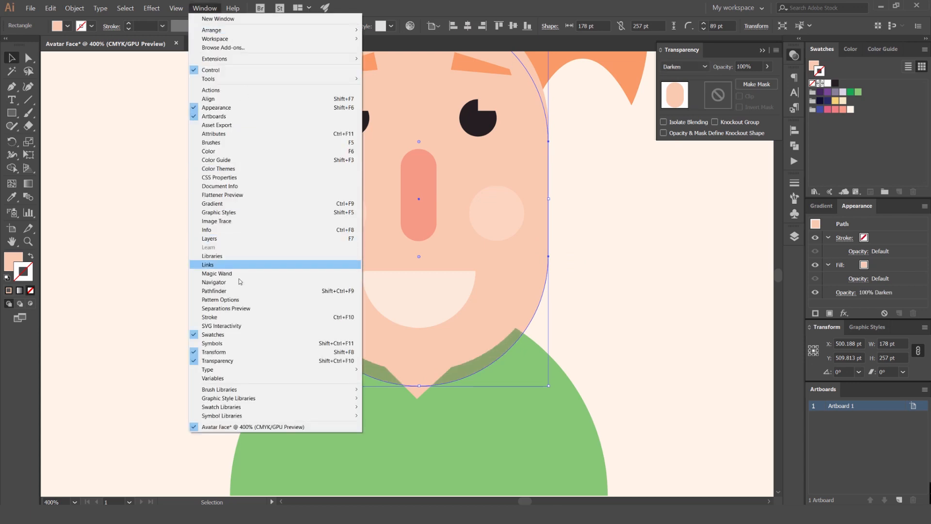
pyautogui.click(209, 8)
pyautogui.scroll(-1, 681, 68)
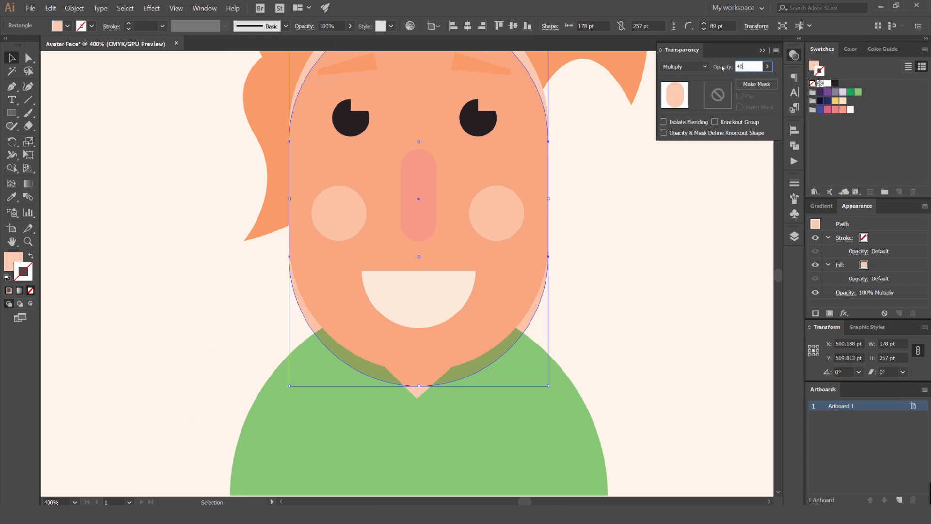
pyautogui.write('40')
pyautogui.press('Return')
pyautogui.click(648, 247)
pyautogui.click(418, 394)
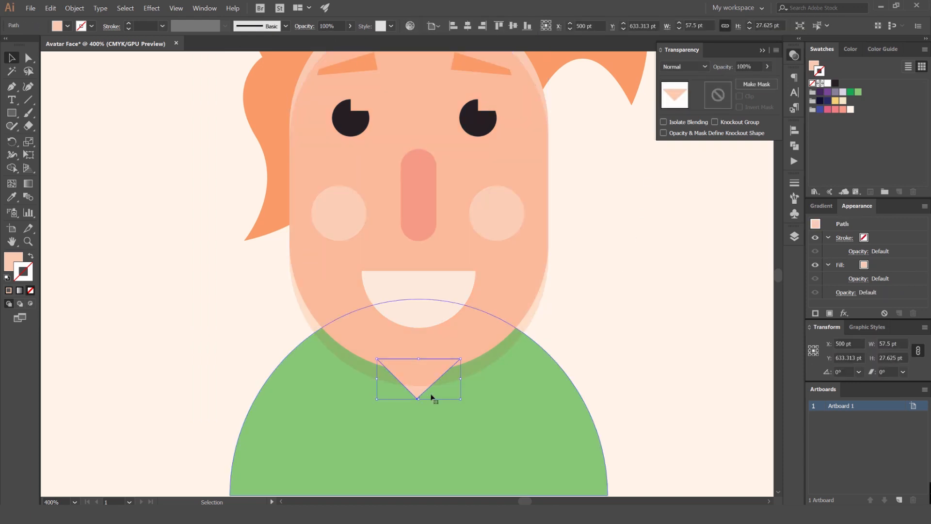
pyautogui.scroll(1, 428, 395)
pyautogui.click(508, 332)
pyautogui.click(642, 262)
pyautogui.scroll(-2, 534, 260)
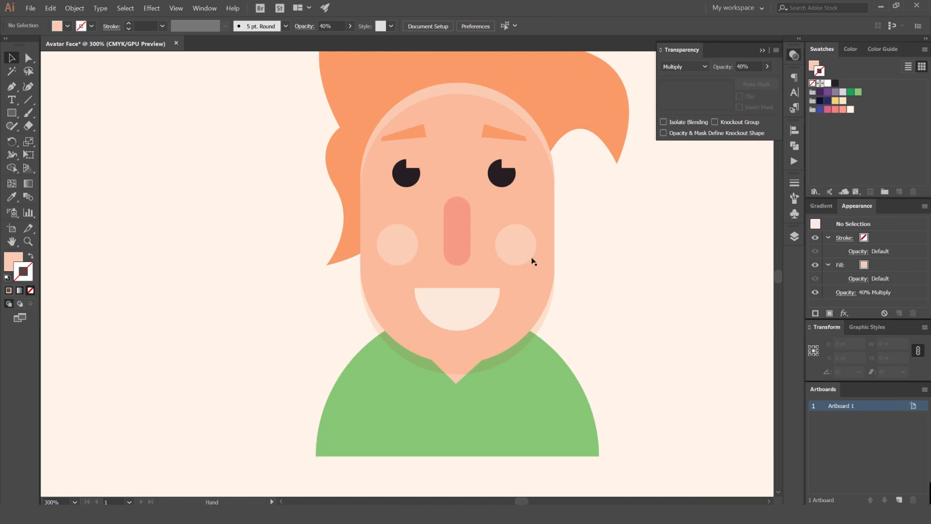
# - Copy the original face shape in place and bring the copy in front of all the other artwork
pyautogui.click(477, 101)
pyautogui.scroll(3, 486, 105)
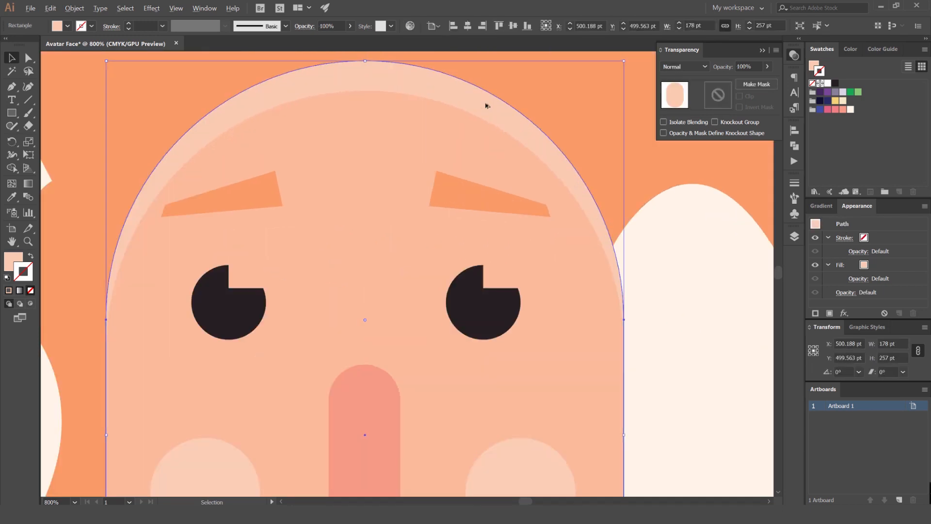
pyautogui.scroll(-2, 486, 105)
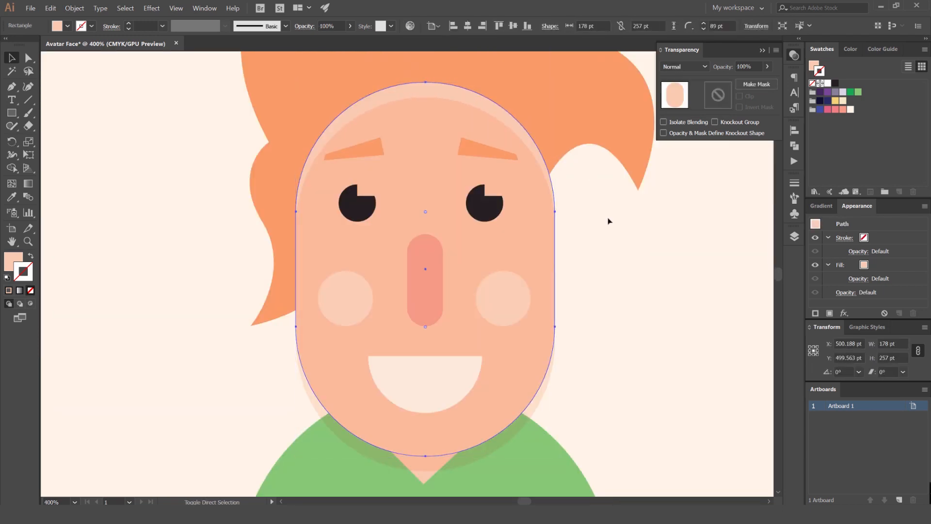
pyautogui.hotkey('ctrl', 'shift', ']')
pyautogui.scroll(1, 617, 385)
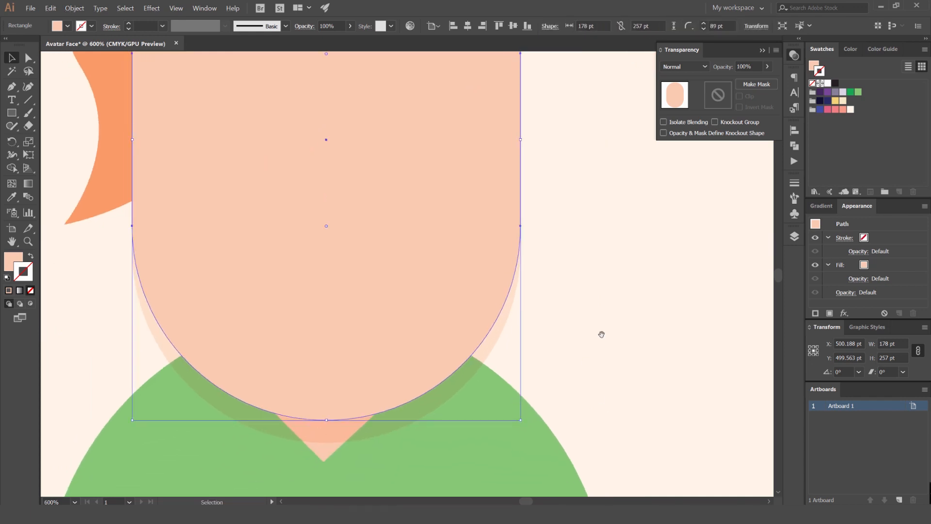
pyautogui.moveTo(602, 334); pyautogui.dragTo(613, 260)
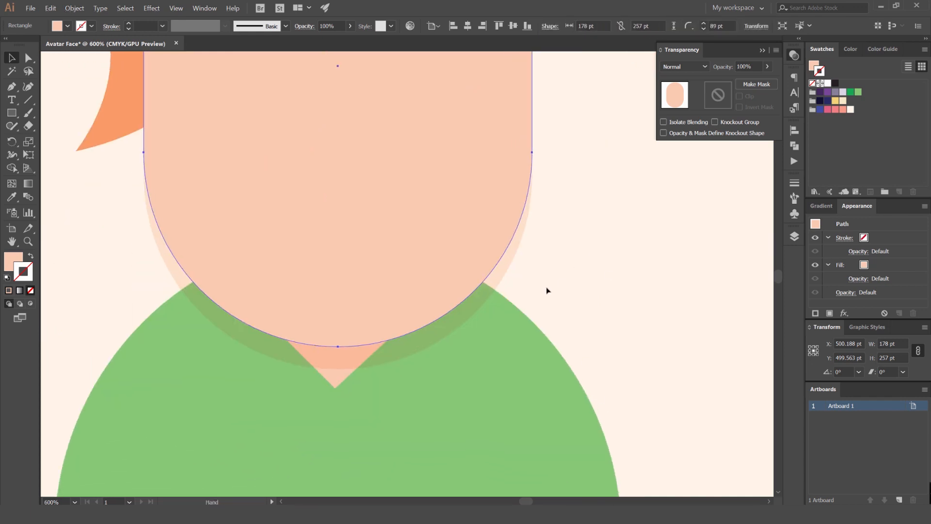
# - Subtract the front face copy from the 40% Multiply shape with Minus Front, leaving a crescent shadow under the chin
pyautogui.keyDown('shift'); pyautogui.click(501, 279); pyautogui.keyUp('shift')
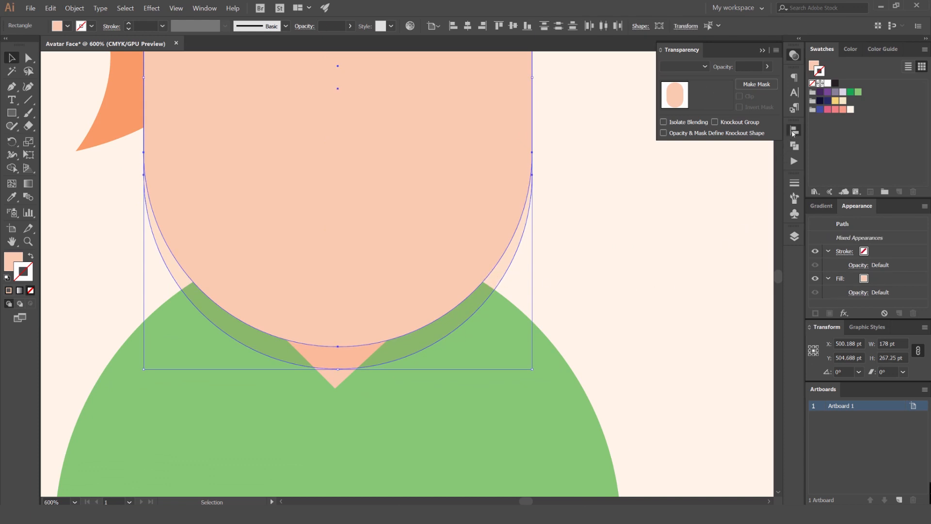
pyautogui.click(793, 131)
pyautogui.click(795, 146)
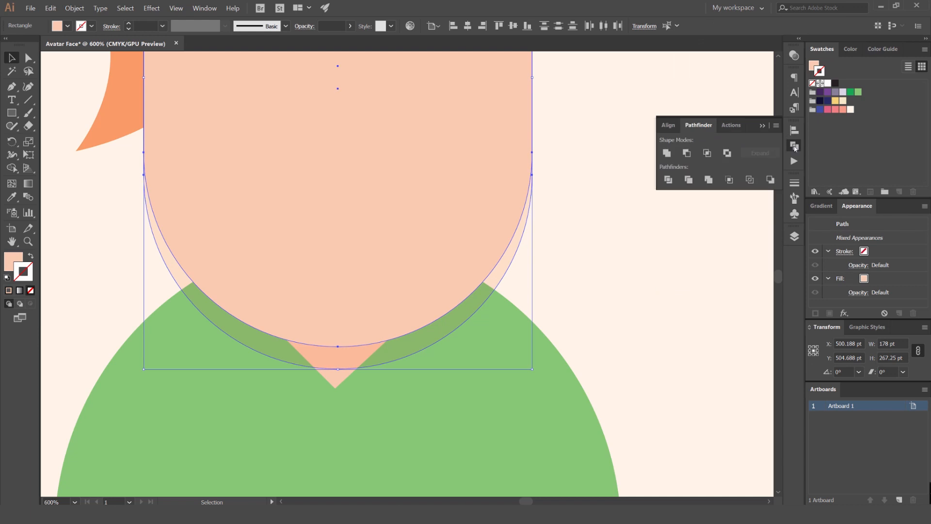
pyautogui.click(687, 153)
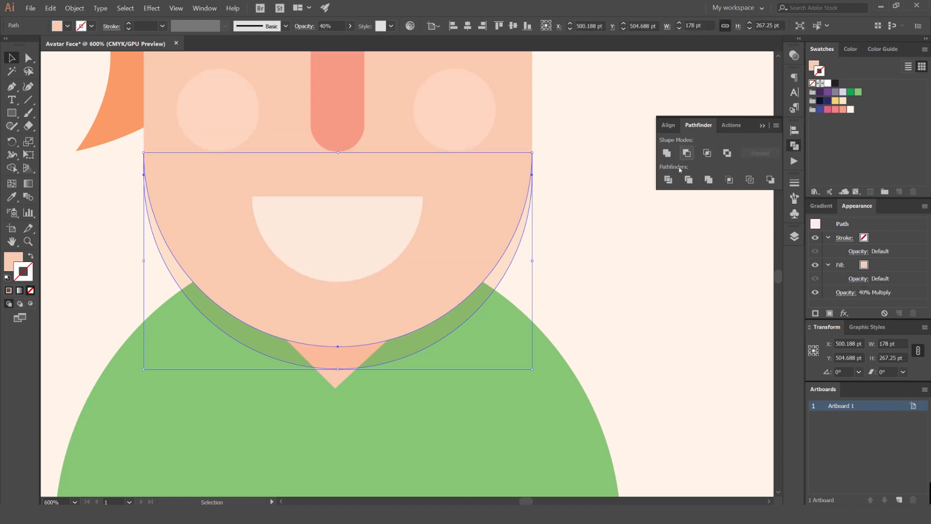
pyautogui.click(585, 244)
pyautogui.moveTo(462, 329); pyautogui.dragTo(592, 329)
pyautogui.hotkey('ctrl', 'z')
pyautogui.click(607, 304)
pyautogui.scroll(-4, 608, 304)
pyautogui.scroll(4, 608, 304)
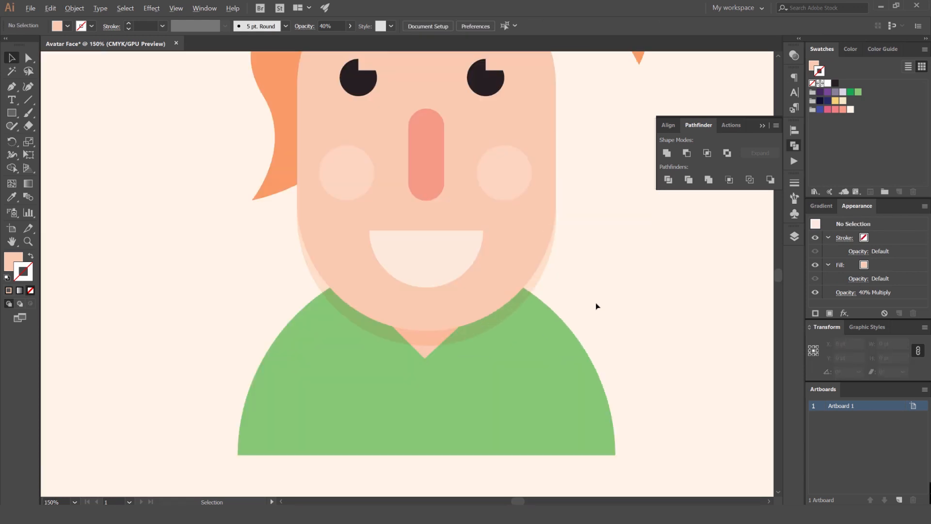
# - Trim the crescent shadow down to the neck triangle with Shape Builder, also removing the triangle area that overlaps the chin
pyautogui.click(333, 380)
pyautogui.scroll(2, 332, 381)
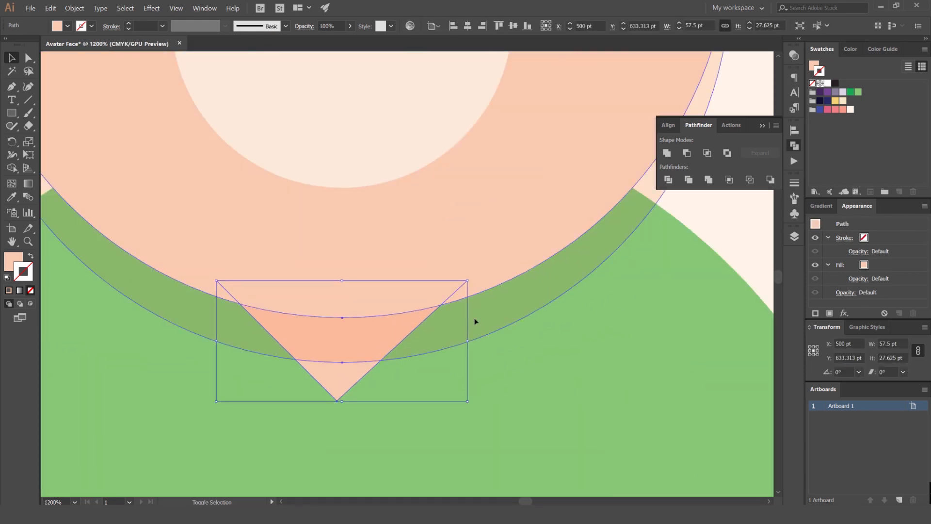
pyautogui.keyDown('shift'); pyautogui.click(476, 321); pyautogui.keyUp('shift')
pyautogui.hotkey('shift', 'm')
pyautogui.moveTo(345, 339); pyautogui.dragTo(437, 302)
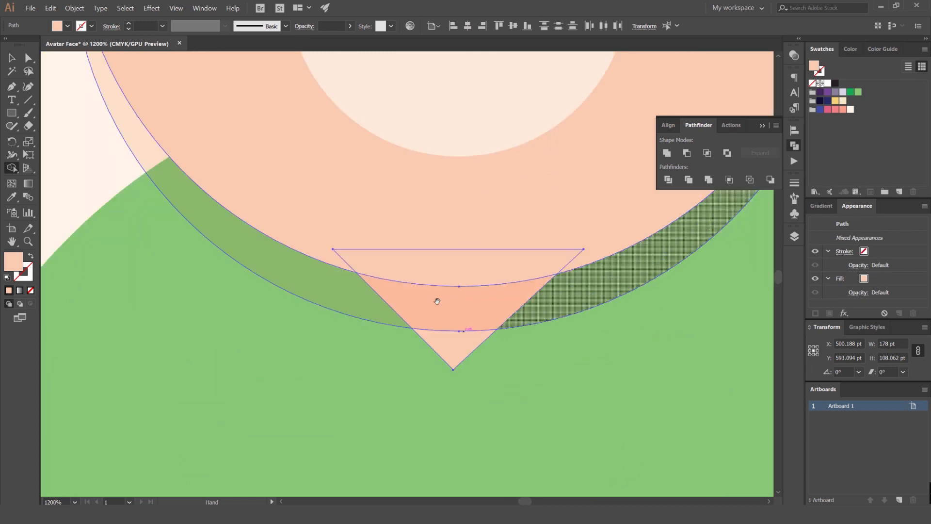
pyautogui.keyDown('alt'); pyautogui.click(314, 280); pyautogui.keyUp('alt')
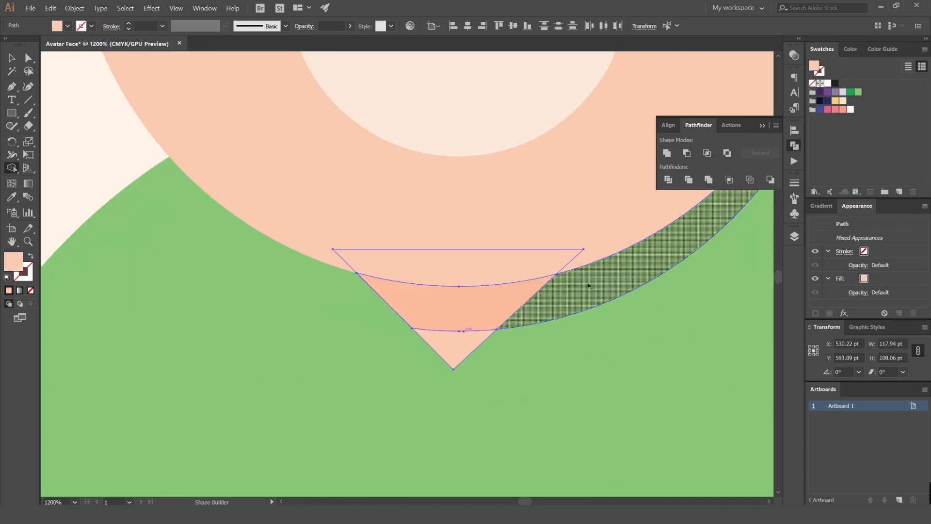
pyautogui.keyDown('alt'); pyautogui.click(589, 286); pyautogui.keyUp('alt')
pyautogui.keyDown('alt'); pyautogui.click(428, 271); pyautogui.keyUp('alt')
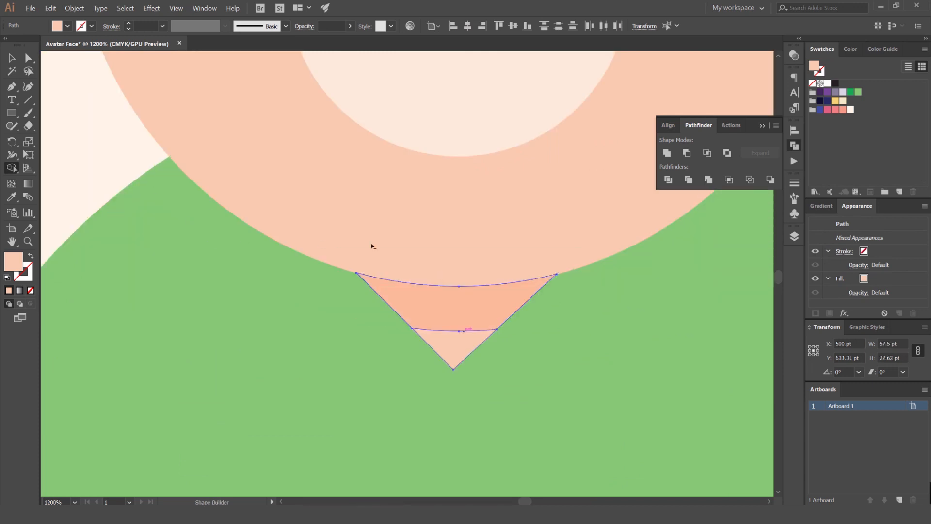
# - Try moving the trimmed neck pieces aside, undo both moves and deselect everything
pyautogui.press('v')
pyautogui.hotkey('ctrl', '-')
pyautogui.moveTo(428, 306); pyautogui.dragTo(256, 277)
pyautogui.hotkey('ctrl', 'z')
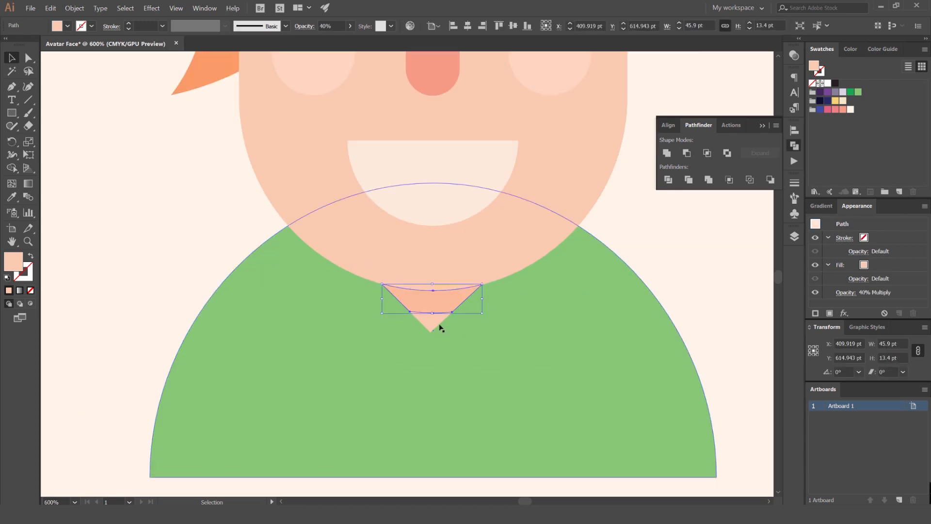
pyautogui.moveTo(439, 326); pyautogui.dragTo(183, 276)
pyautogui.hotkey('ctrl', 'z')
pyautogui.click(656, 241)
# - Undo the Shape Builder trims on the crescent shadow and neck triangle
pyautogui.scroll(-2, 650, 235)
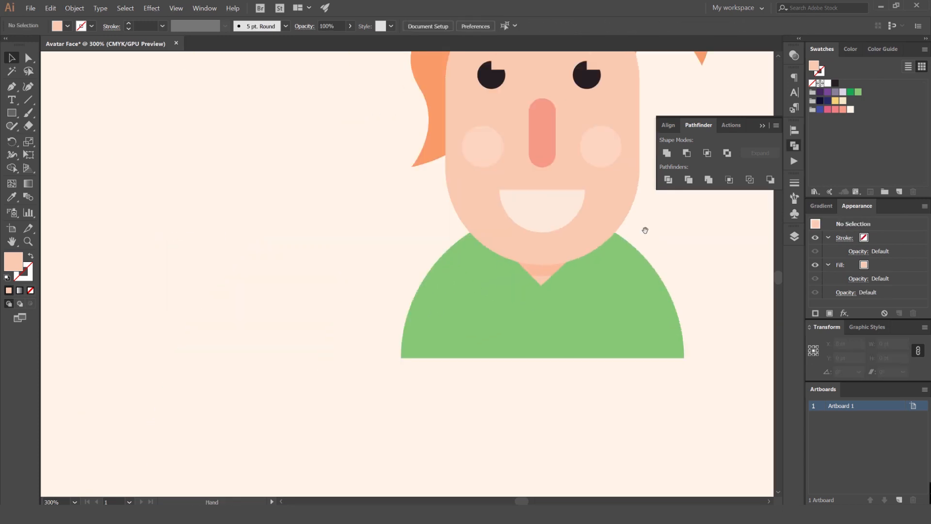
pyautogui.scroll(4, 557, 257)
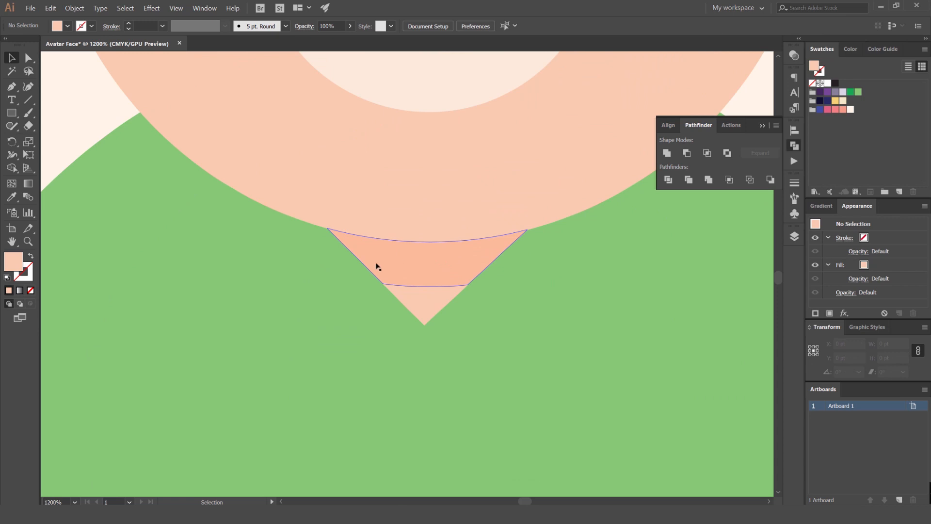
pyautogui.scroll(-4, 522, 293)
pyautogui.scroll(5, 616, 262)
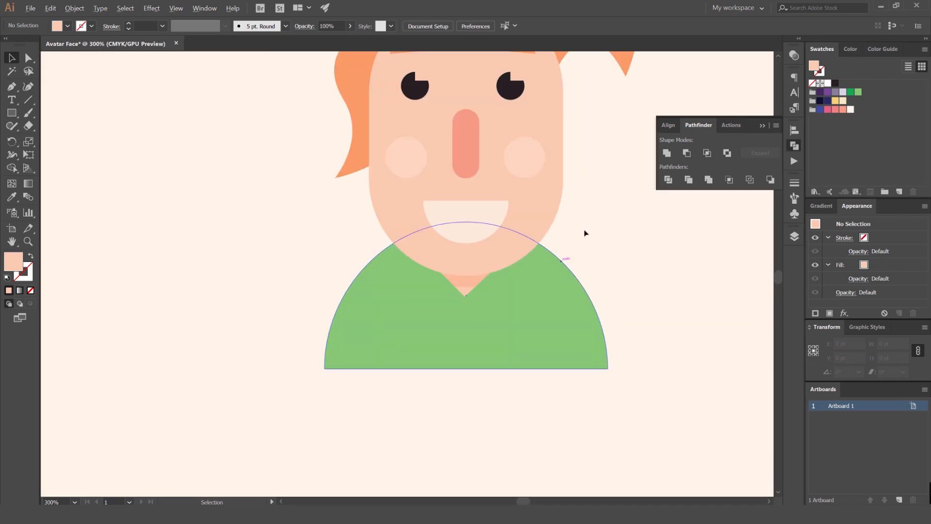
pyautogui.hotkey('ctrl', 'z')
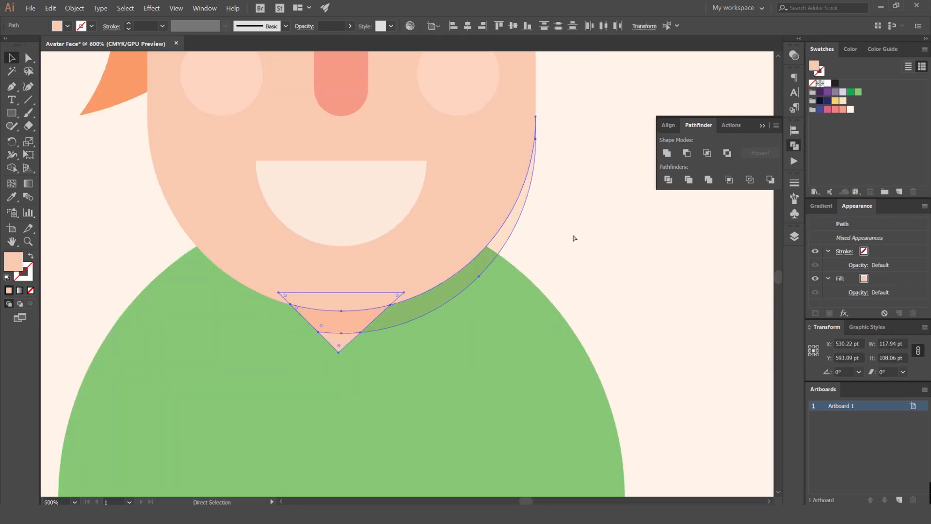
pyautogui.click(576, 240)
# - Remove the two crescent shadow slivers that extend outside the green shirt with Shape Builder, and deselect
pyautogui.scroll(-2, 568, 246)
pyautogui.scroll(3, 508, 277)
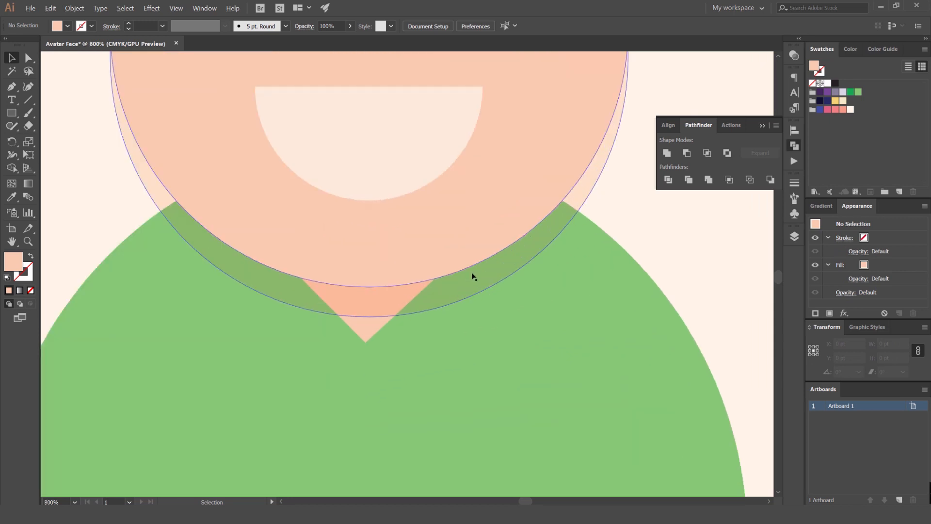
pyautogui.click(540, 228)
pyautogui.scroll(1, 485, 287)
pyautogui.keyDown('shift'); pyautogui.click(563, 297); pyautogui.keyUp('shift')
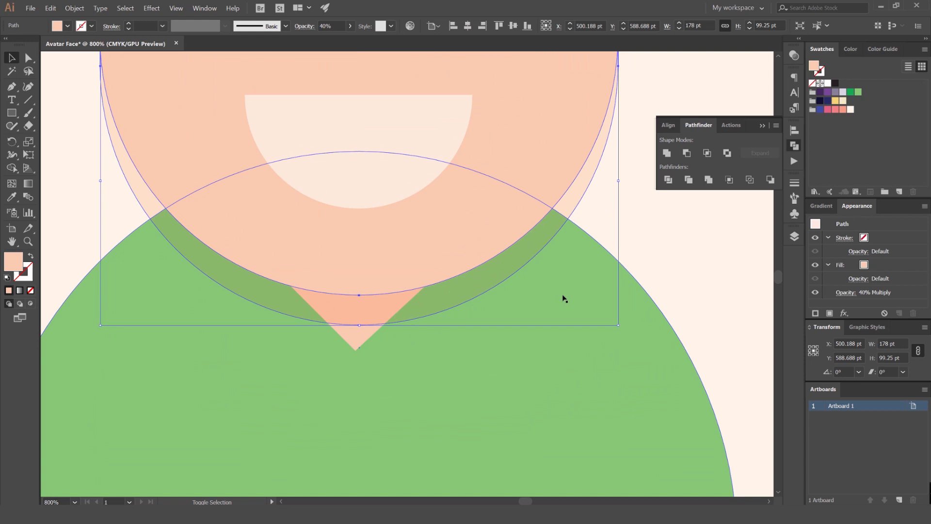
pyautogui.hotkey('shift', 'm')
pyautogui.keyDown('alt'); pyautogui.click(578, 199); pyautogui.keyUp('alt')
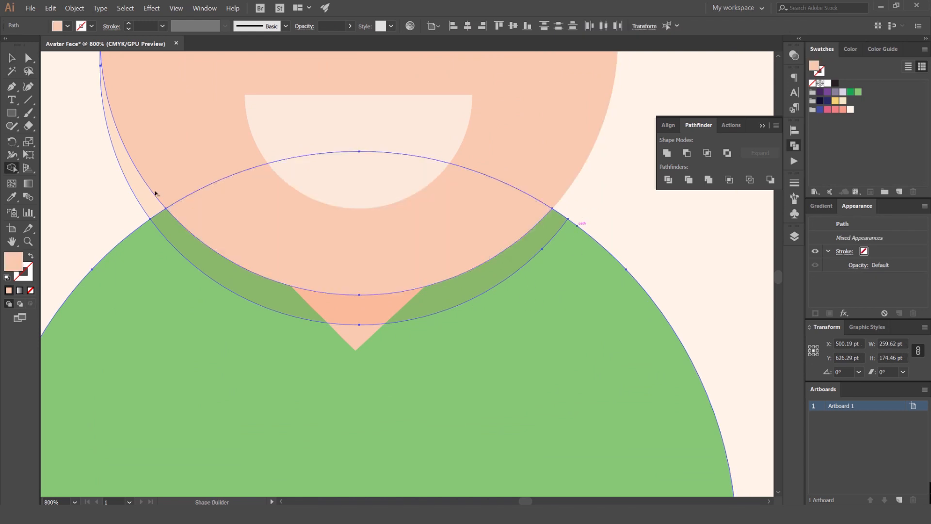
pyautogui.keyDown('alt'); pyautogui.click(148, 193); pyautogui.keyUp('alt')
pyautogui.press('v')
pyautogui.click(619, 207)
# - Examine how the chin shadow looks on the shirt and across the whole portrait
pyautogui.scroll(-5, 624, 214)
pyautogui.moveTo(644, 221); pyautogui.dragTo(621, 233)
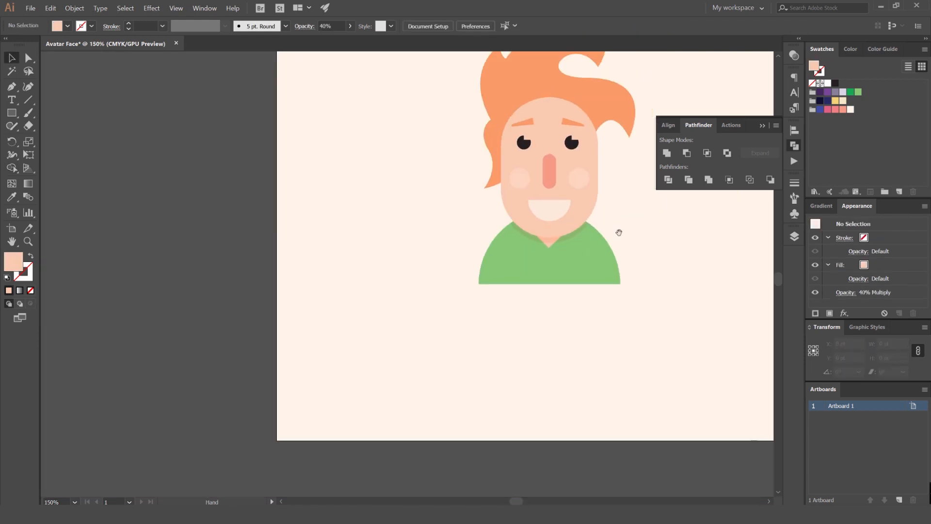
pyautogui.scroll(-2, 621, 234)
pyautogui.scroll(6, 606, 238)
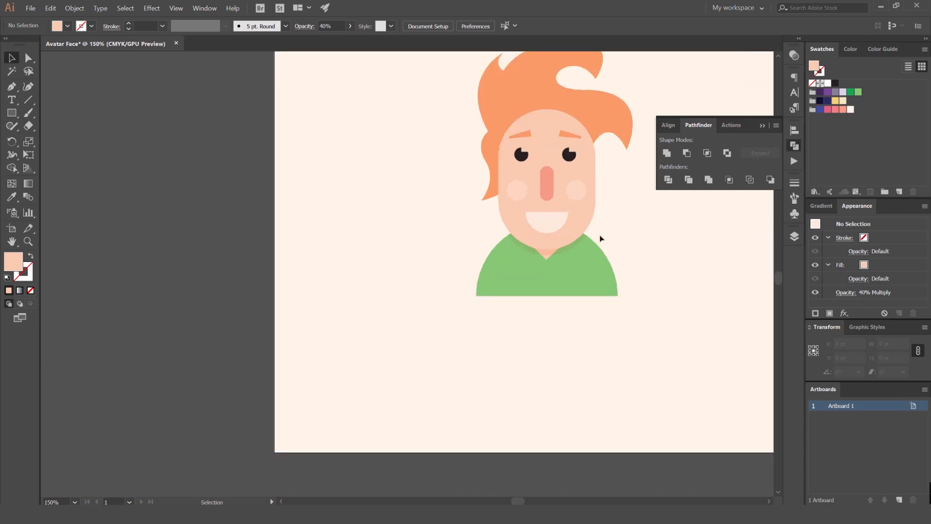
pyautogui.scroll(-4, 489, 254)
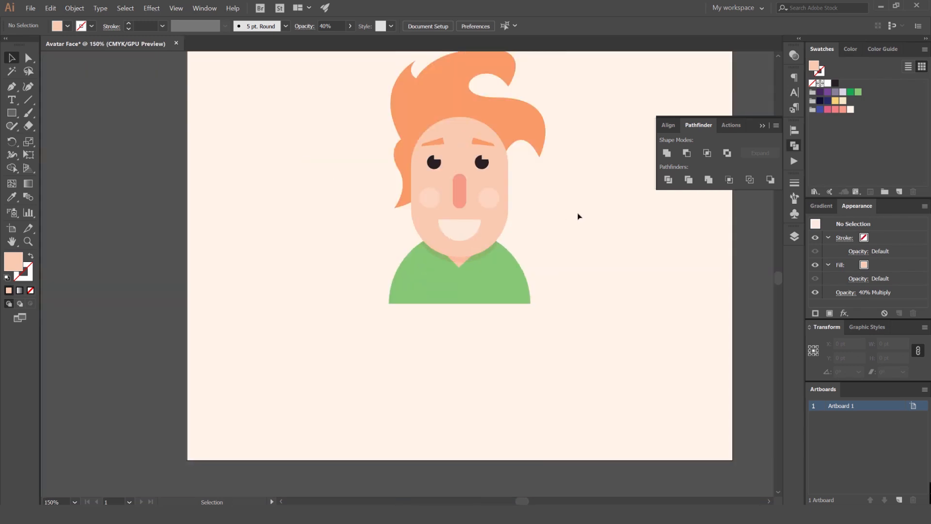
pyautogui.scroll(-2, 548, 220)
pyautogui.scroll(4, 540, 220)
pyautogui.moveTo(535, 198); pyautogui.dragTo(530, 225)
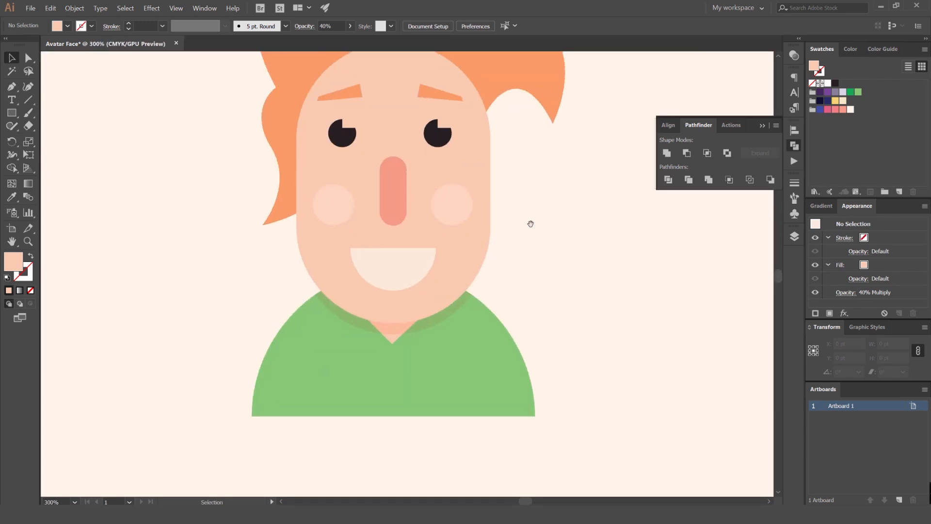
# - Set the black (K) value of the upper and lower back hair strands to 10%
pyautogui.moveTo(451, 206); pyautogui.dragTo(499, 267)
pyautogui.scroll(1, 561, 218)
pyautogui.moveTo(395, 157); pyautogui.dragTo(399, 235)
pyautogui.click(412, 174)
pyautogui.click(262, 163)
pyautogui.moveTo(313, 208); pyautogui.dragTo(356, 188)
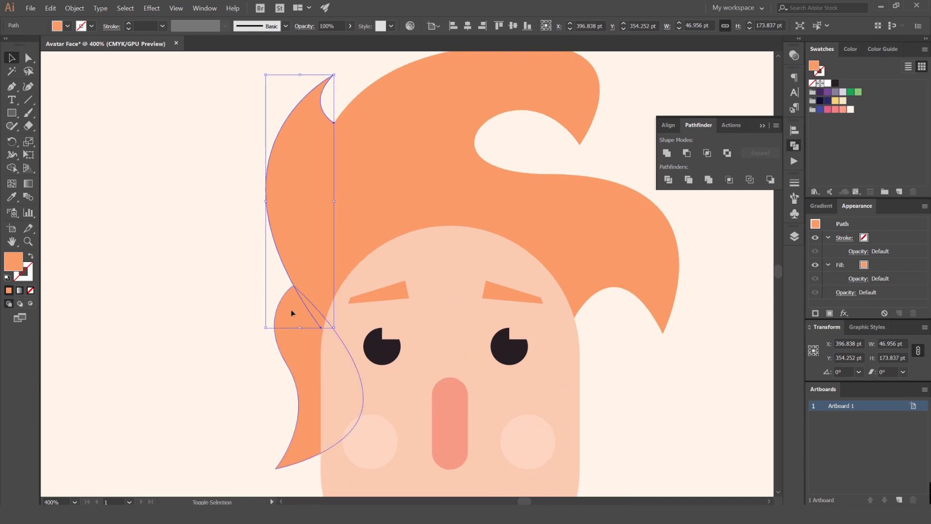
pyautogui.keyDown('shift'); pyautogui.click(293, 313); pyautogui.keyUp('shift')
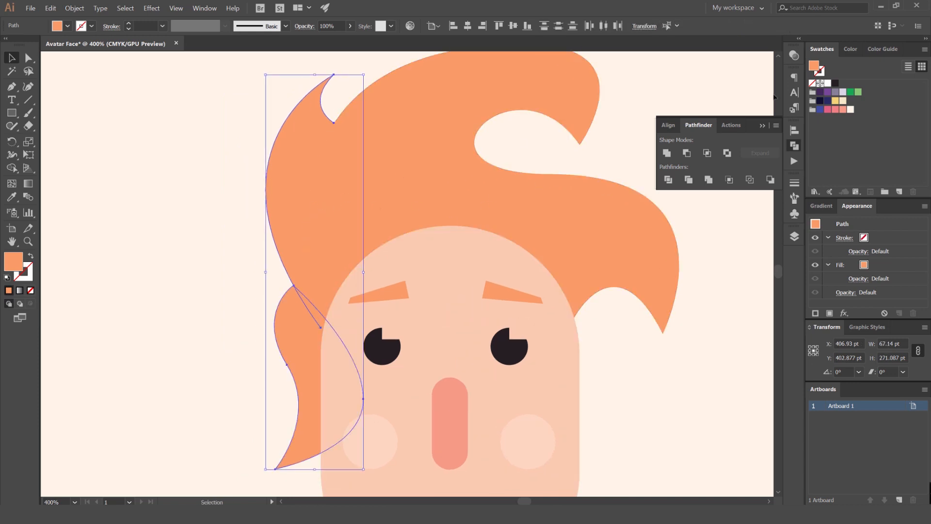
pyautogui.click(886, 49)
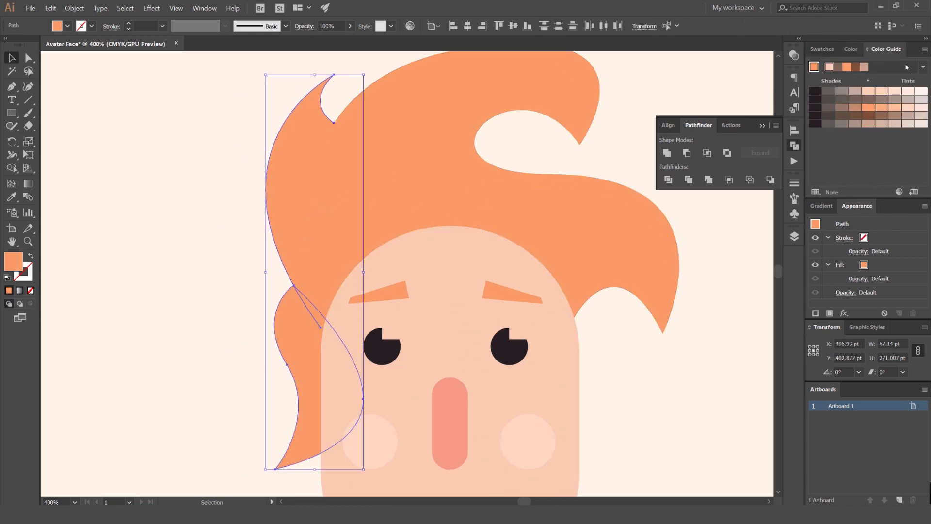
pyautogui.click(850, 49)
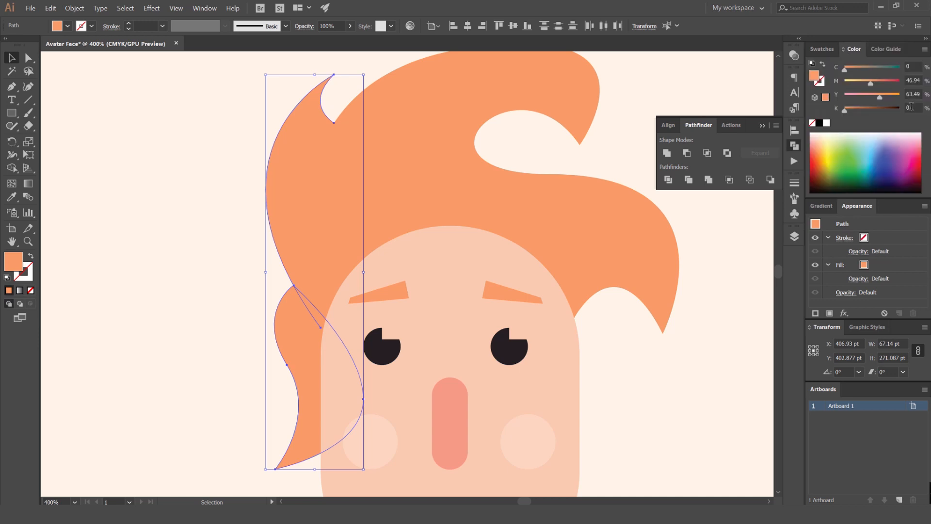
pyautogui.write('10')
pyautogui.press('Return')
pyautogui.click(639, 115)
# - Try bringing the main hair shape forward one level and undo it
pyautogui.click(416, 155)
pyautogui.hotkey('ctrl', ']')
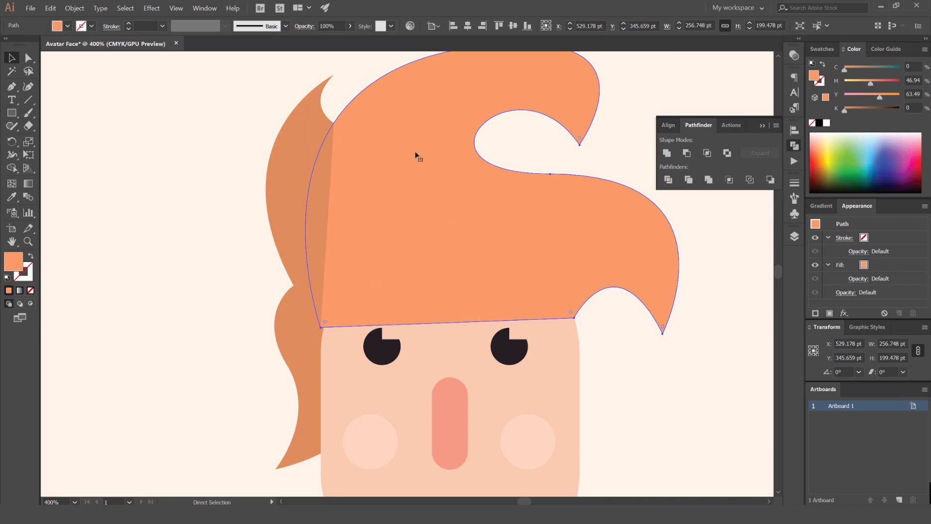
pyautogui.hotkey('ctrl', 'z')
# - Send the darkened upper back hair strand behind the main hair shape
pyautogui.click(318, 141)
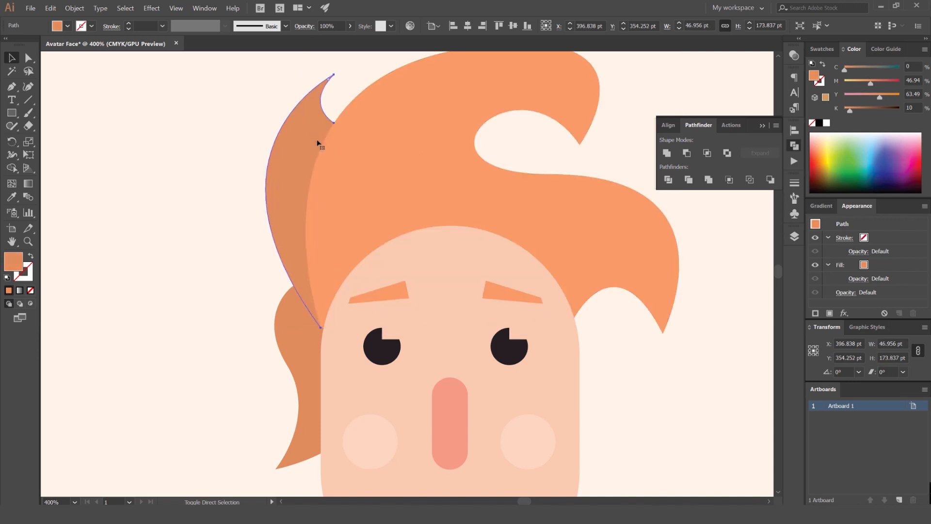
pyautogui.click(292, 306)
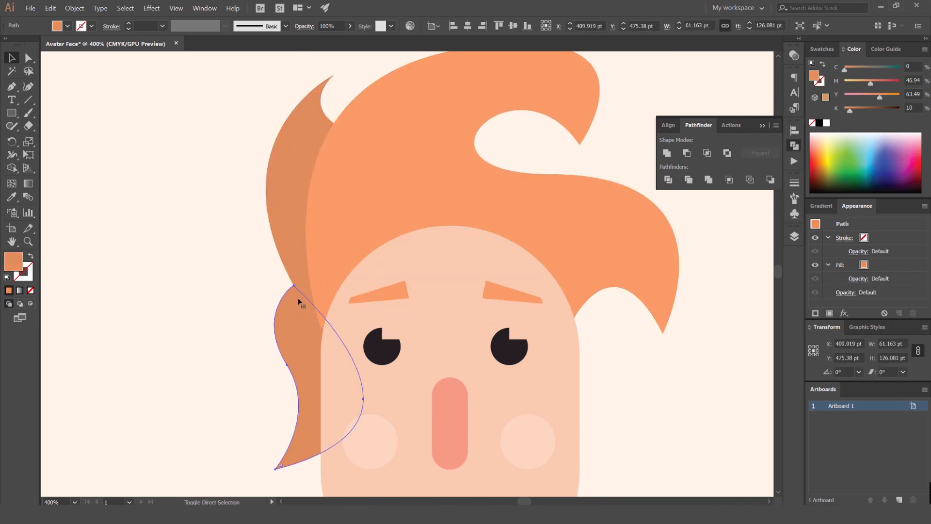
pyautogui.click(282, 177)
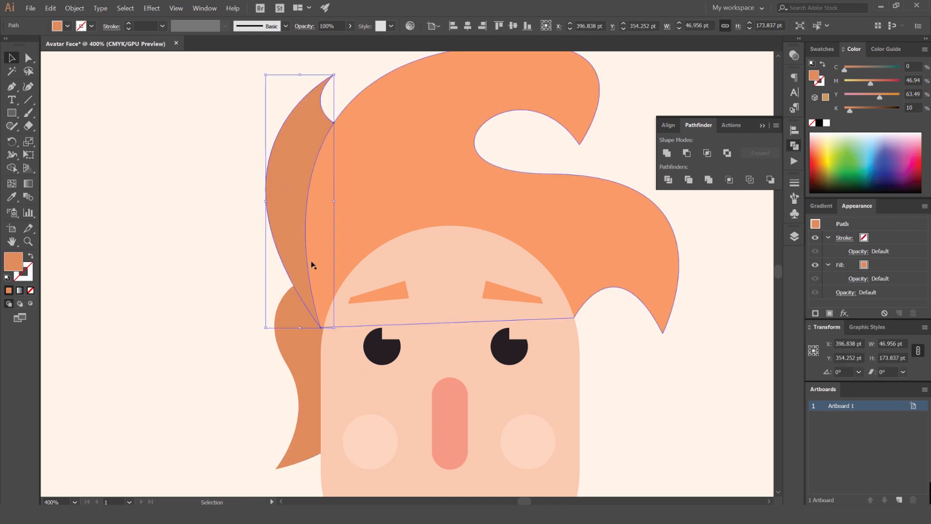
# - Match the lower back hair strand's fill to the main hair's orange with the Eyedropper
pyautogui.click(222, 227)
pyautogui.scroll(-5, 247, 190)
pyautogui.moveTo(225, 178); pyautogui.dragTo(312, 177)
pyautogui.scroll(3, 311, 176)
pyautogui.click(373, 285)
pyautogui.press('i')
pyautogui.click(383, 204)
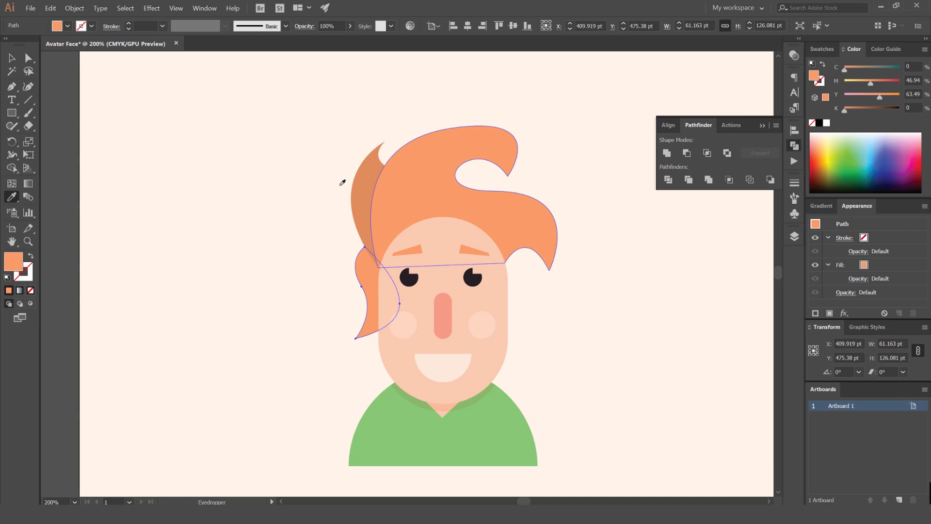
pyautogui.press('v')
pyautogui.click(272, 181)
# - Match the upper back hair strand's fill to the main hair's orange with the Eyedropper
pyautogui.click(364, 172)
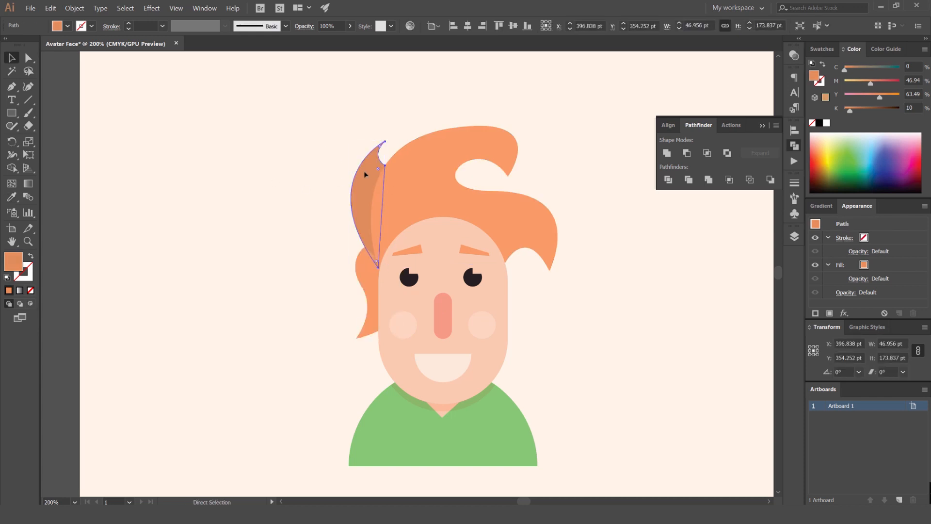
pyautogui.click(283, 183)
pyautogui.scroll(-3, 283, 183)
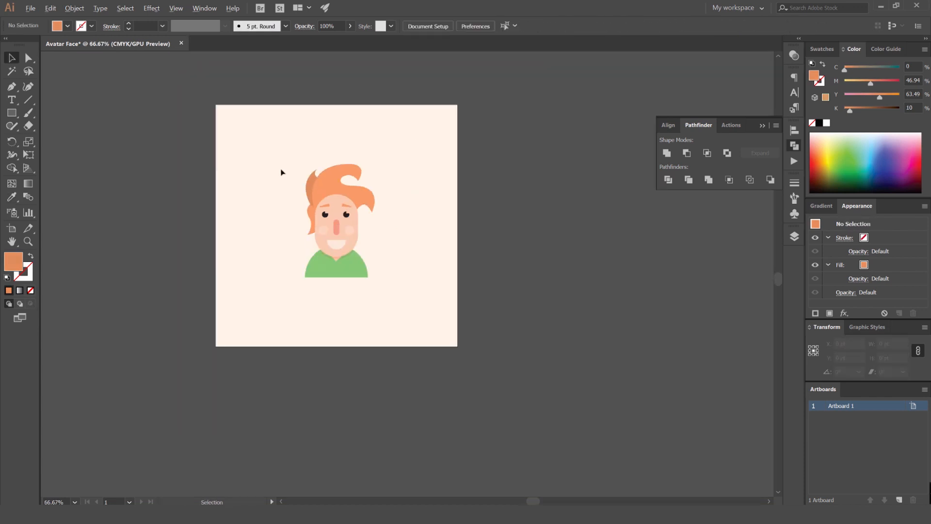
pyautogui.scroll(3, 306, 194)
pyautogui.click(312, 190)
pyautogui.press('i')
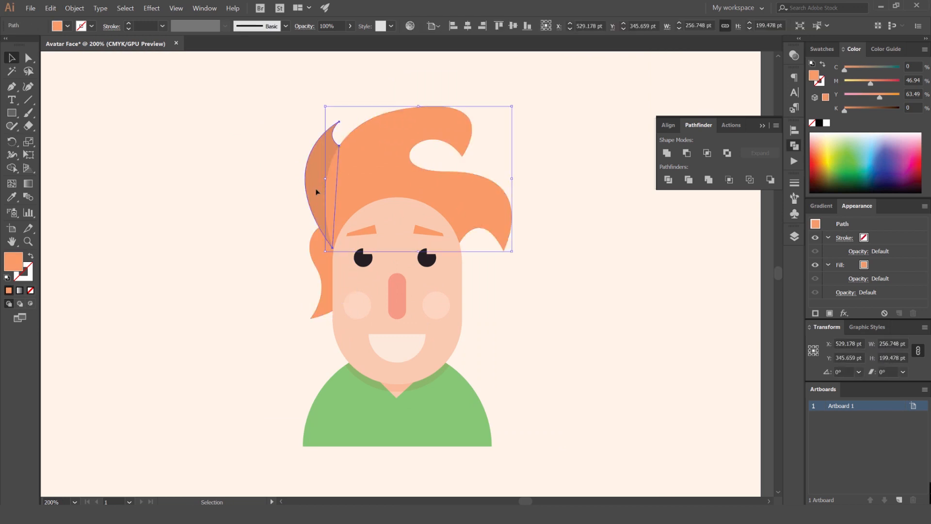
pyautogui.click(338, 222)
pyautogui.click(825, 49)
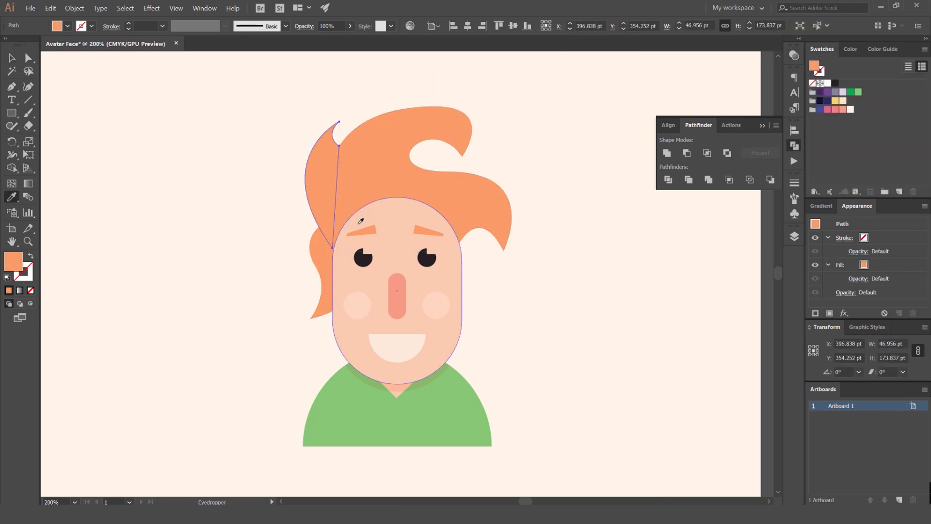
pyautogui.press('v')
# - Try a black (K) value of 10% on the upper back hair strand
pyautogui.click(887, 49)
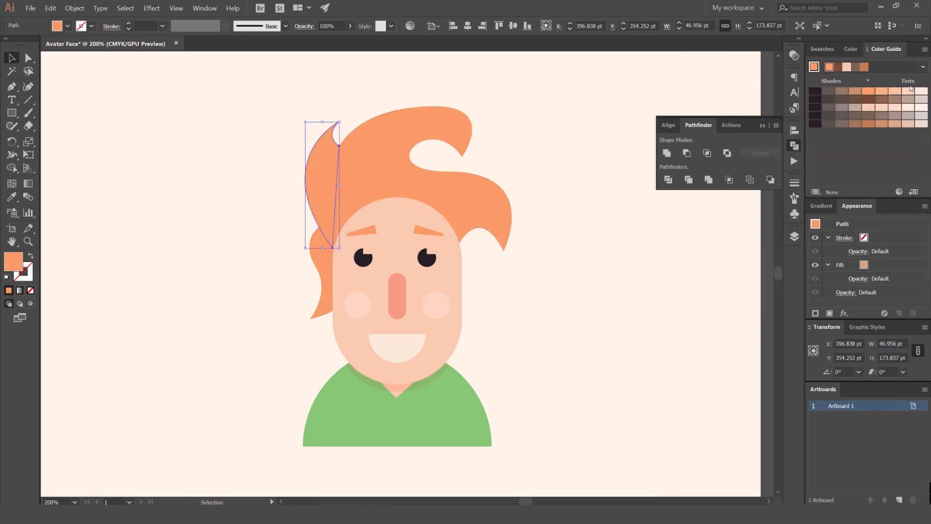
pyautogui.click(852, 49)
pyautogui.click(910, 109)
pyautogui.write('10')
pyautogui.press('Return')
# - Set the lower back hair strand's black (K) value to 10% and deselect it
pyautogui.click(322, 255)
pyautogui.click(910, 107)
pyautogui.write('10')
pyautogui.press('Return')
pyautogui.click(626, 252)
pyautogui.scroll(-2, 625, 251)
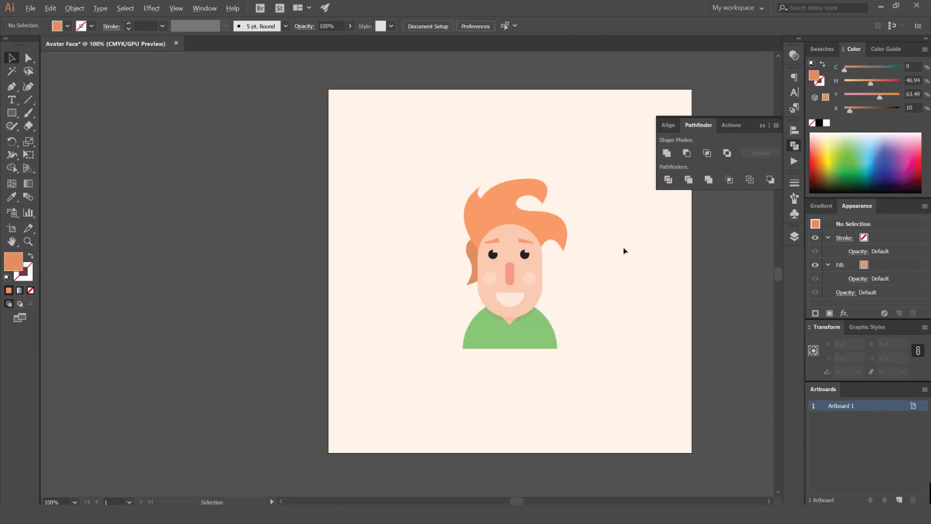
# - Darken the lower back hair strand by setting its black (K) value to 15%
pyautogui.scroll(2, 574, 230)
pyautogui.click(538, 282)
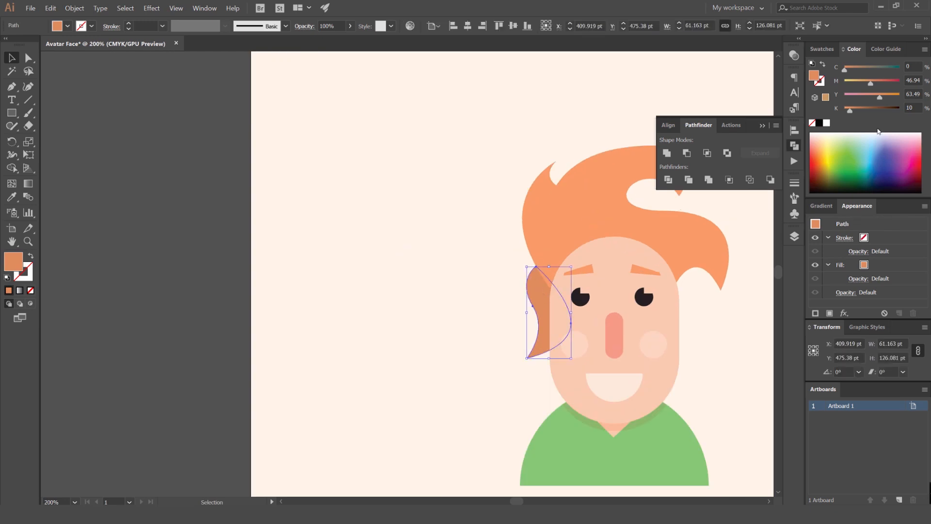
pyautogui.click(759, 227)
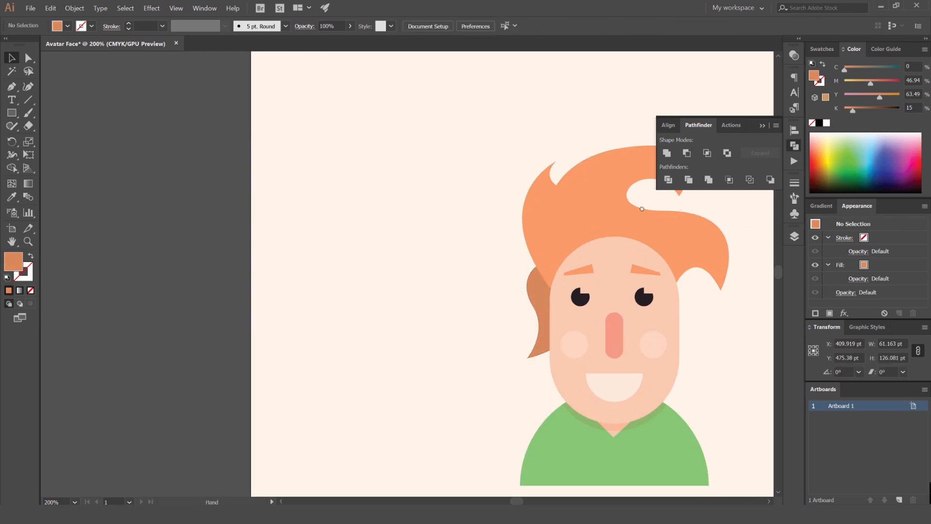
# - Hide the Pathfinder controls and review the hair shading on the full portrait
pyautogui.scroll(-3, 517, 204)
pyautogui.click(795, 145)
pyautogui.scroll(2, 520, 206)
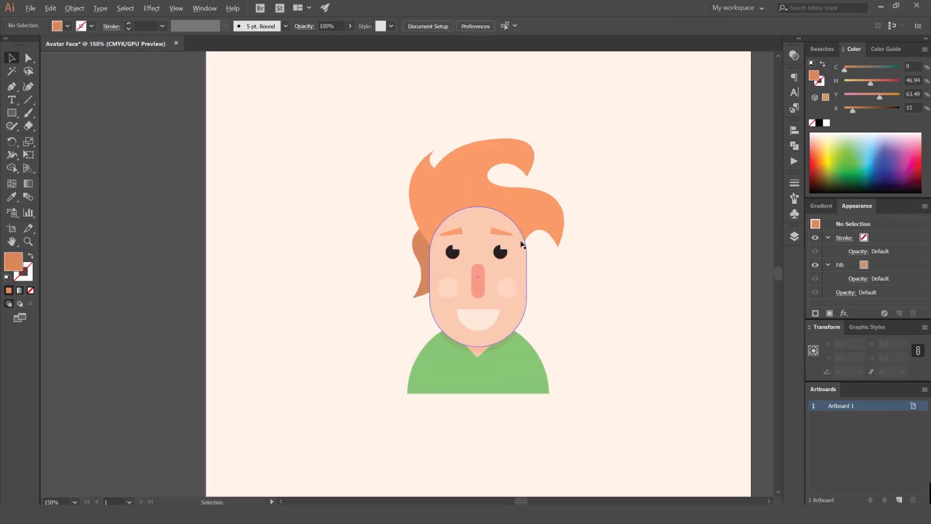
pyautogui.scroll(-2, 529, 234)
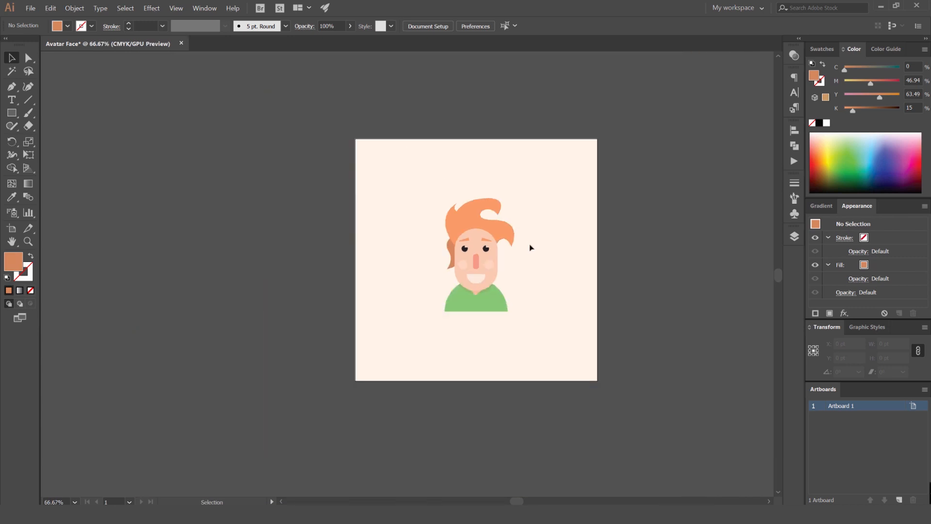
# - Duplicate both eyebrows and offset the copies slightly downward as shadows
pyautogui.scroll(3, 530, 248)
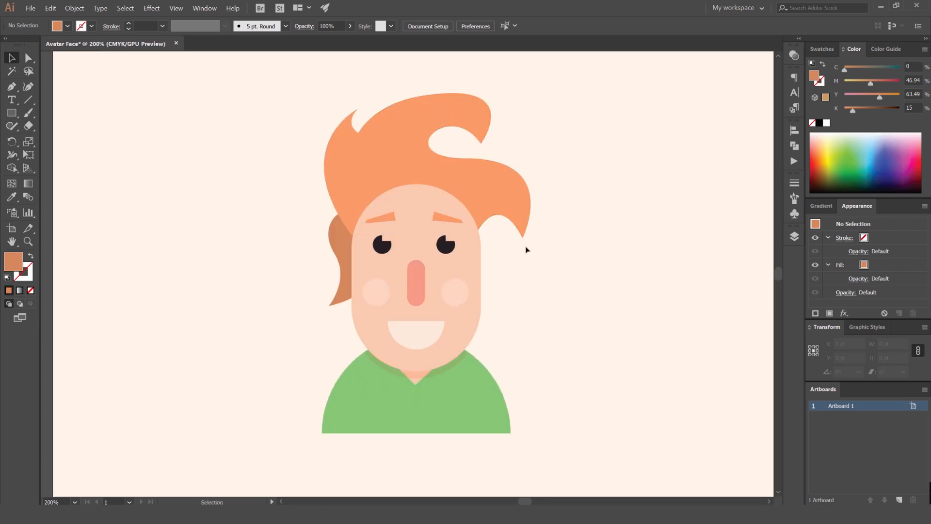
pyautogui.scroll(3, 427, 214)
pyautogui.click(326, 228)
pyautogui.keyDown('shift'); pyautogui.click(464, 238); pyautogui.keyUp('shift')
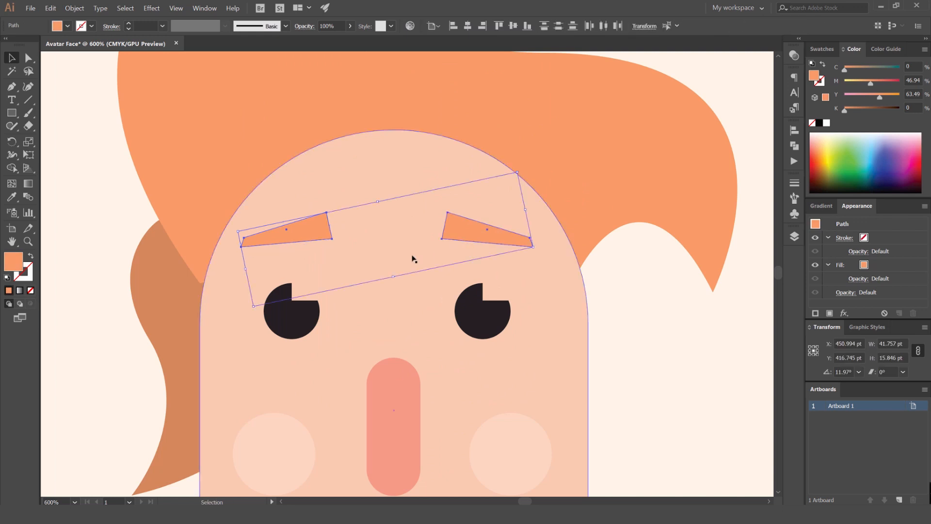
pyautogui.scroll(1, 447, 230)
pyautogui.moveTo(474, 228); pyautogui.dragTo(475, 239)
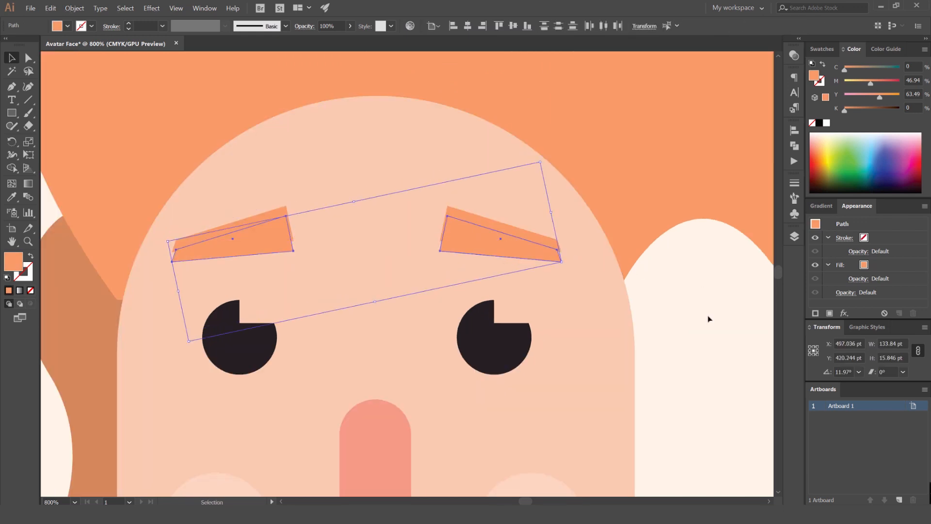
# - Set the eyebrow shadow copies to Multiply blending at 40% opacity
pyautogui.click(693, 68)
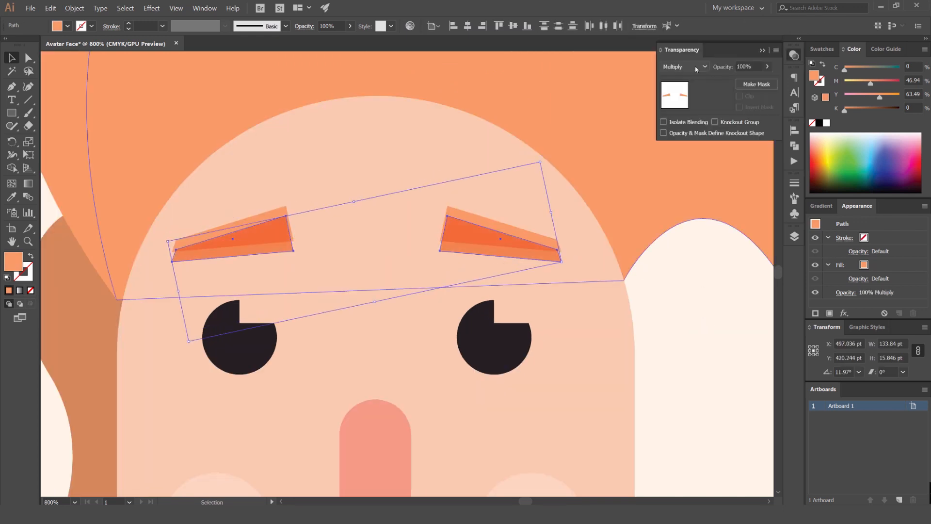
pyautogui.write('40')
pyautogui.press('Return')
pyautogui.click(650, 192)
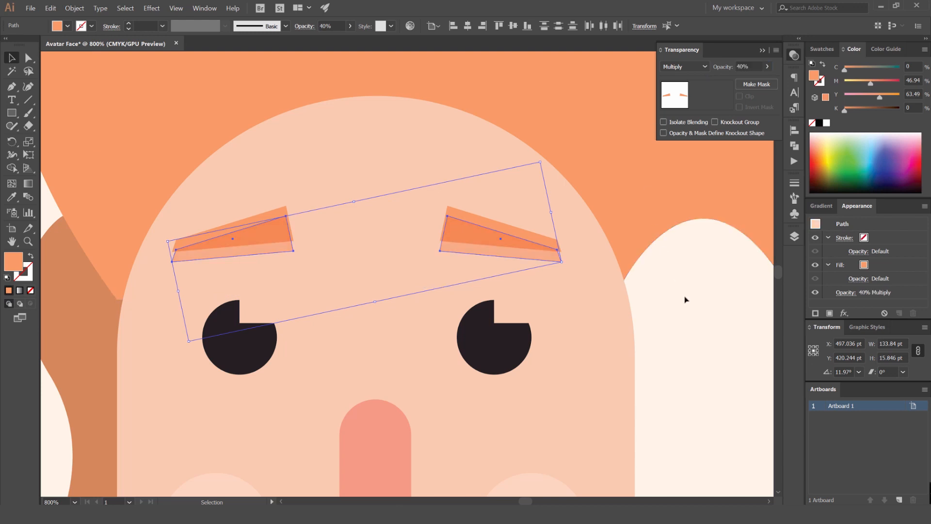
# - Bring both original eyebrows in front of their shadow copies
pyautogui.scroll(2, 505, 232)
pyautogui.click(502, 228)
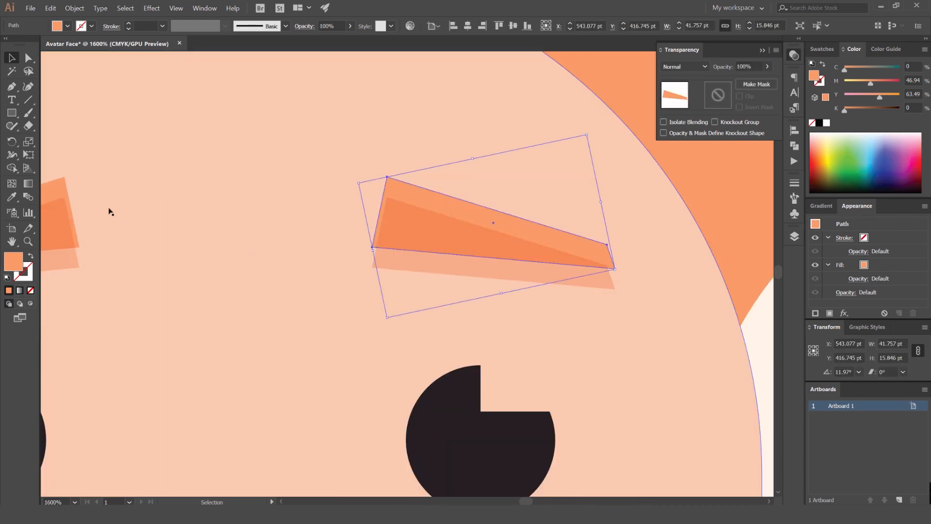
pyautogui.keyDown('shift'); pyautogui.click(65, 194); pyautogui.keyUp('shift')
pyautogui.moveTo(248, 195); pyautogui.dragTo(423, 174)
pyautogui.press('v')
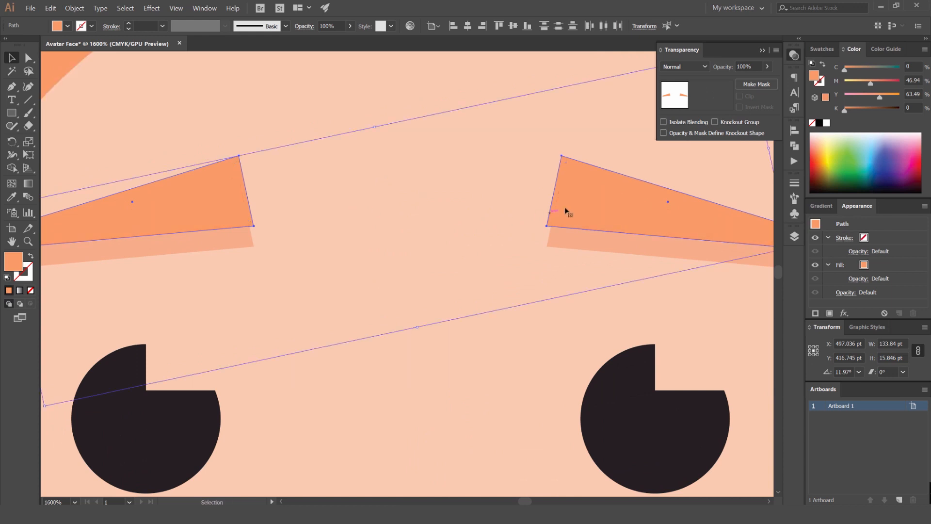
# - Try to subtract both eyebrows from their shadow copies at once with Minus Front
pyautogui.moveTo(584, 198); pyautogui.dragTo(557, 240)
pyautogui.hotkey('ctrl', 'z')
pyautogui.keyDown('shift'); pyautogui.click(569, 242); pyautogui.keyUp('shift')
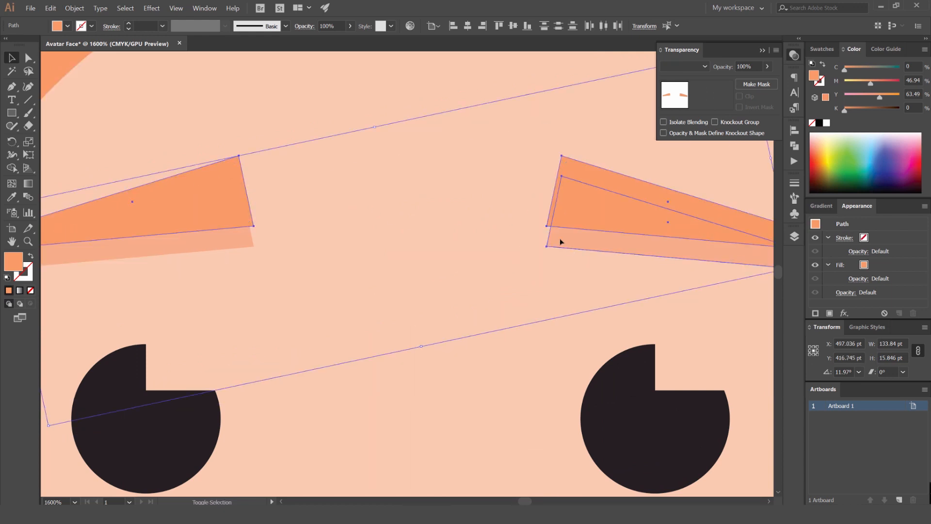
pyautogui.keyDown('shift'); pyautogui.click(231, 244); pyautogui.keyUp('shift')
pyautogui.click(794, 183)
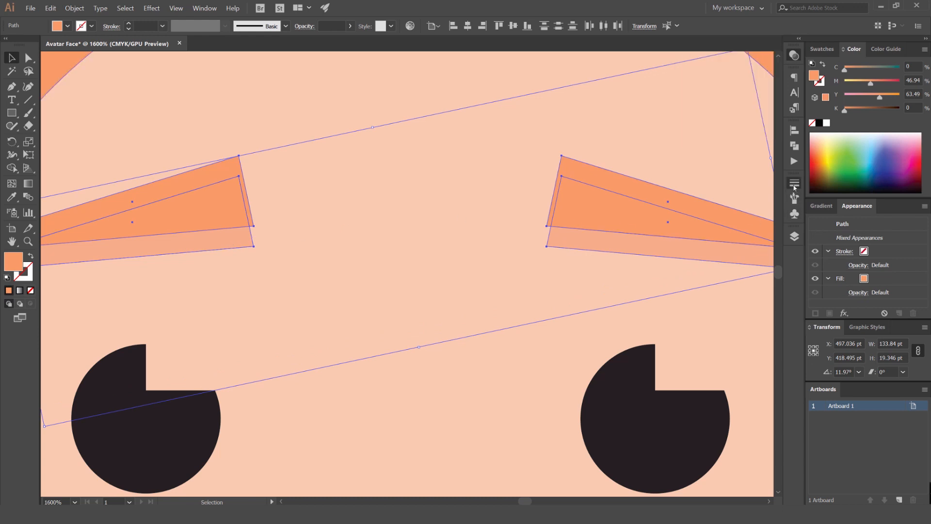
pyautogui.click(794, 146)
pyautogui.click(687, 153)
pyautogui.scroll(-3, 581, 228)
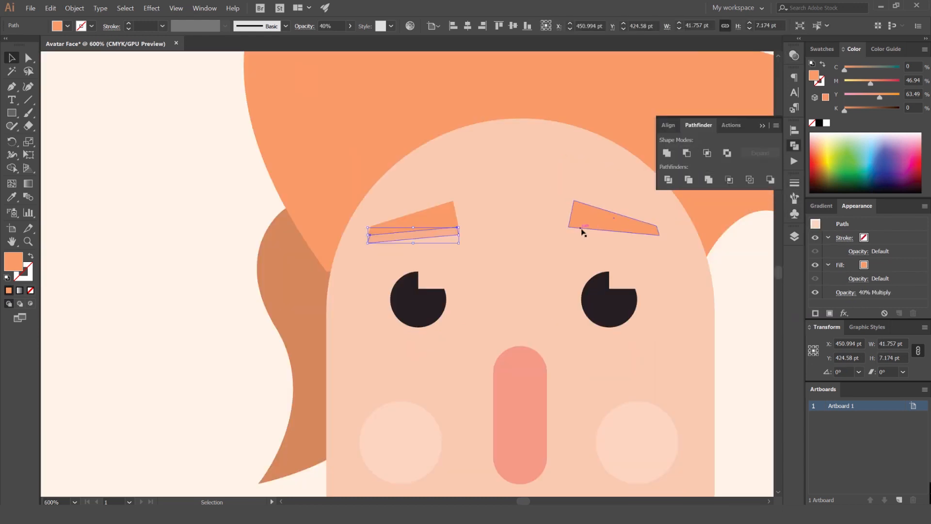
pyautogui.hotkey('ctrl', 'z')
# - Subtract the left eyebrow's shape from its shadow copy with Minus Front, keeping the brow and a thin strip below it
pyautogui.click(720, 252)
pyautogui.scroll(3, 449, 228)
pyautogui.click(440, 246)
pyautogui.moveTo(431, 185); pyautogui.dragTo(347, 175)
pyautogui.hotkey('ctrl', 'z')
pyautogui.keyDown('shift'); pyautogui.click(451, 245); pyautogui.keyUp('shift')
pyautogui.click(687, 153)
pyautogui.scroll(-3, 381, 245)
pyautogui.click(213, 237)
pyautogui.moveTo(370, 247); pyautogui.dragTo(391, 209)
pyautogui.hotkey('ctrl', 'z')
pyautogui.hotkey('ctrl', 'z')
# - Cut the right eyebrow's shadow copy down to a thin strip below the brow, keeping the original brow
pyautogui.click(559, 247)
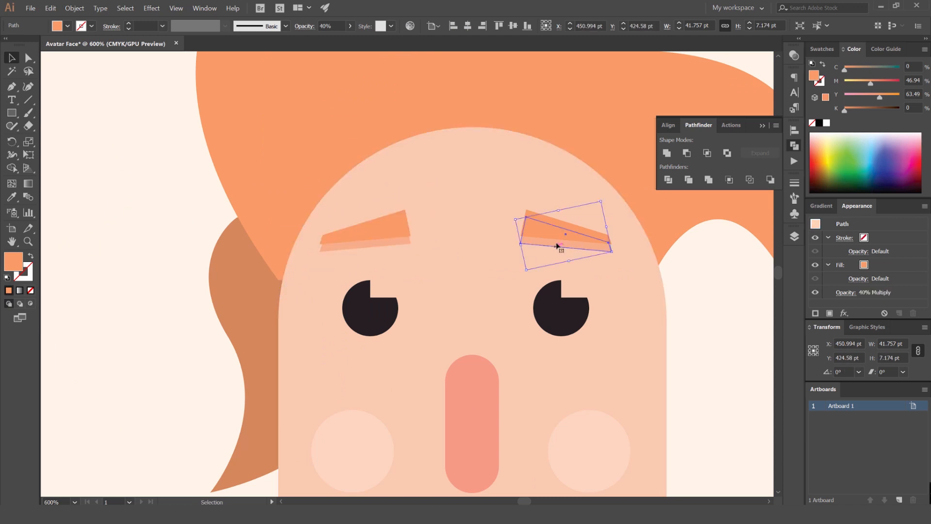
pyautogui.scroll(2, 606, 235)
pyautogui.moveTo(545, 229); pyautogui.dragTo(479, 197)
pyautogui.hotkey('ctrl', 'z')
pyautogui.keyDown('shift'); pyautogui.click(572, 266); pyautogui.keyUp('shift')
# - Lower the opacity of both eyebrow shadow strips to 20%
pyautogui.click(578, 265)
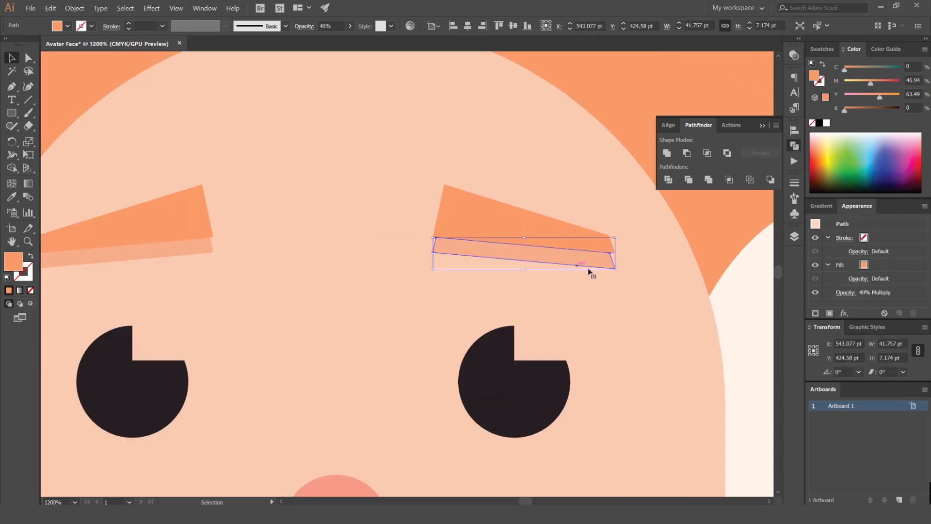
pyautogui.keyDown('shift'); pyautogui.click(202, 244); pyautogui.keyUp('shift')
pyautogui.click(794, 55)
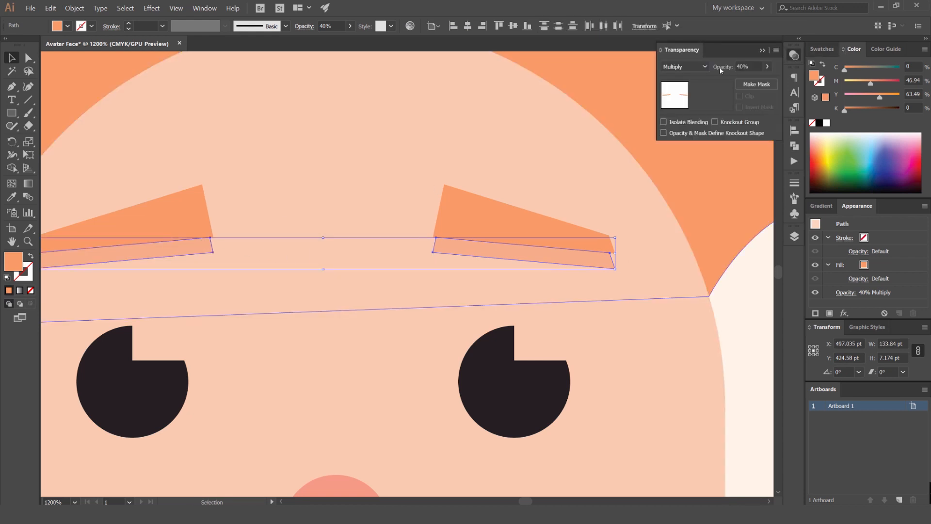
pyautogui.write('20')
pyautogui.press('Return')
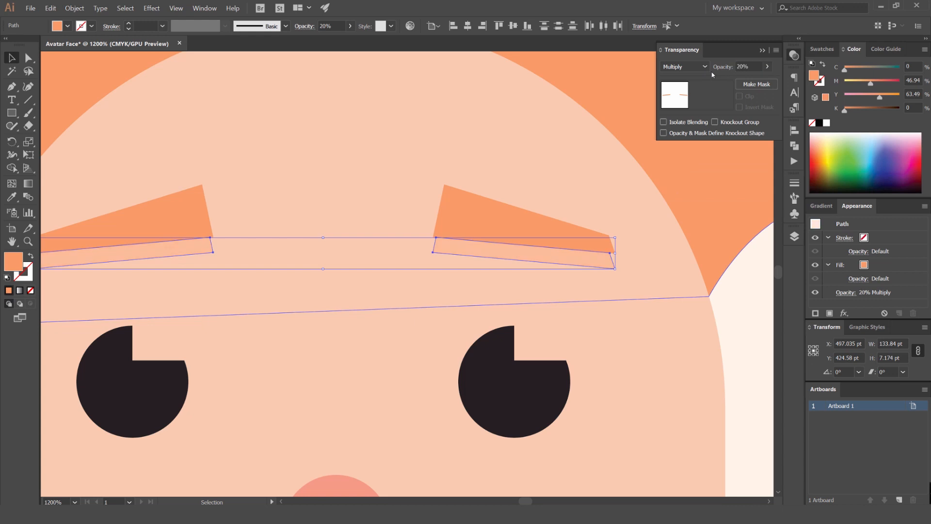
pyautogui.click(738, 307)
pyautogui.scroll(-6, 738, 309)
pyautogui.moveTo(744, 293); pyautogui.dragTo(657, 282)
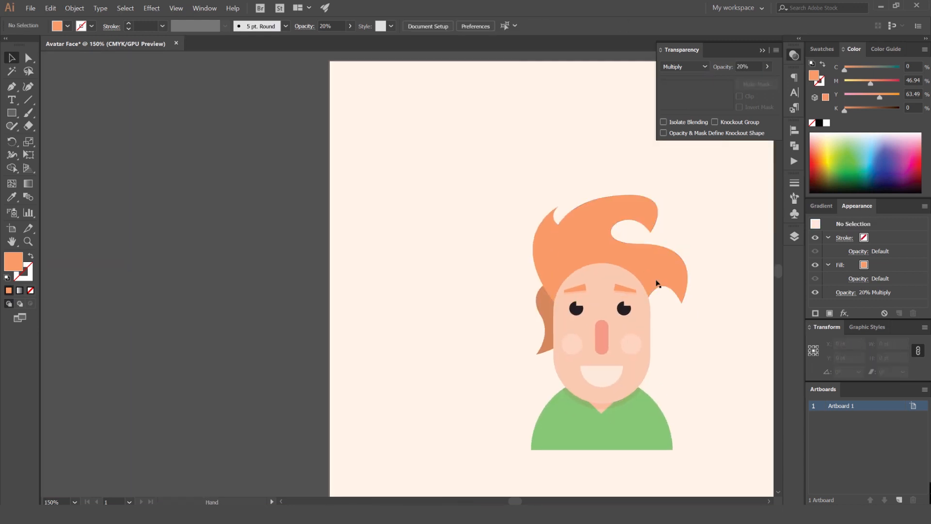
# - Move both eyebrow shadow strips up 2 pt so they overlap the lower edges of the brows
pyautogui.scroll(6, 623, 291)
pyautogui.scroll(4, 543, 268)
pyautogui.click(601, 293)
pyautogui.keyDown('shift'); pyautogui.click(249, 300); pyautogui.keyUp('shift')
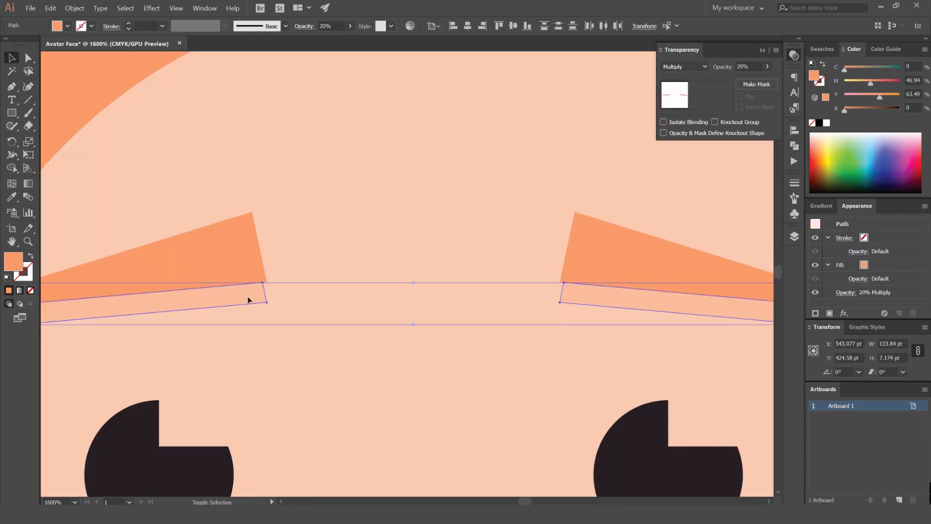
pyautogui.scroll(-6, 486, 324)
pyautogui.click(592, 348)
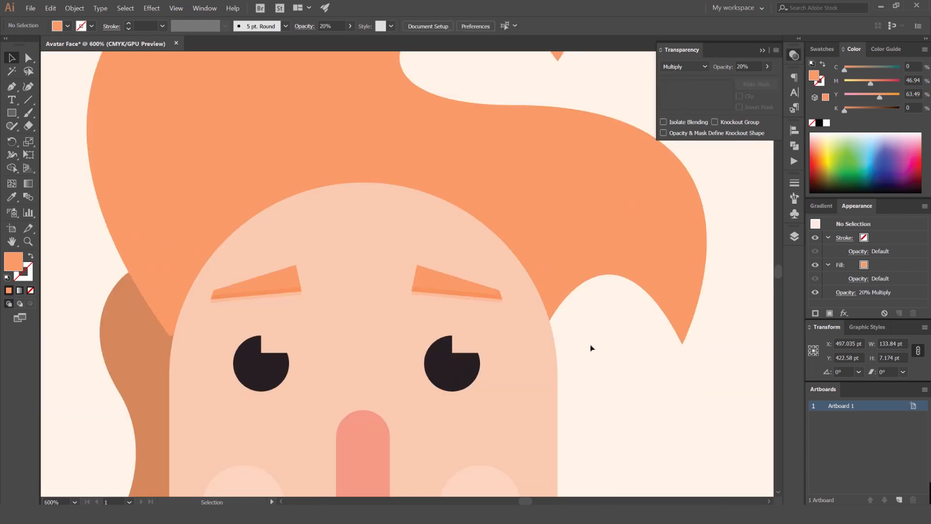
# - Examine the eyebrow shading up close and on the full portrait
pyautogui.scroll(-1, 645, 336)
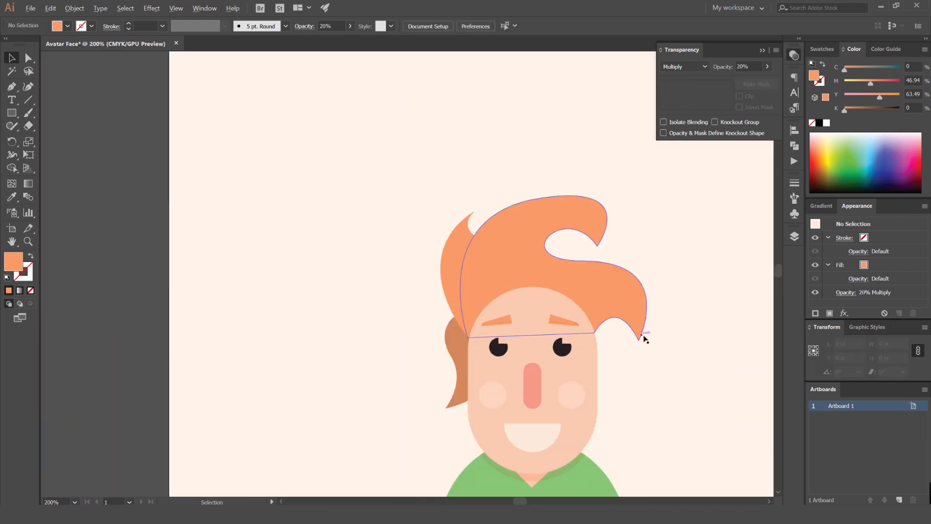
pyautogui.scroll(6, 555, 325)
pyautogui.scroll(2, 612, 307)
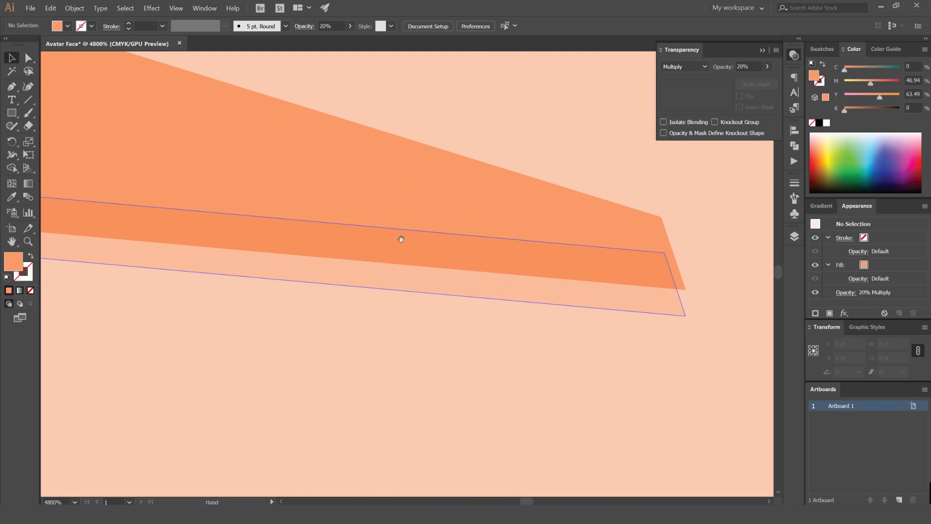
pyautogui.scroll(-7, 401, 238)
pyautogui.moveTo(654, 307); pyautogui.dragTo(530, 222)
pyautogui.scroll(-2, 536, 254)
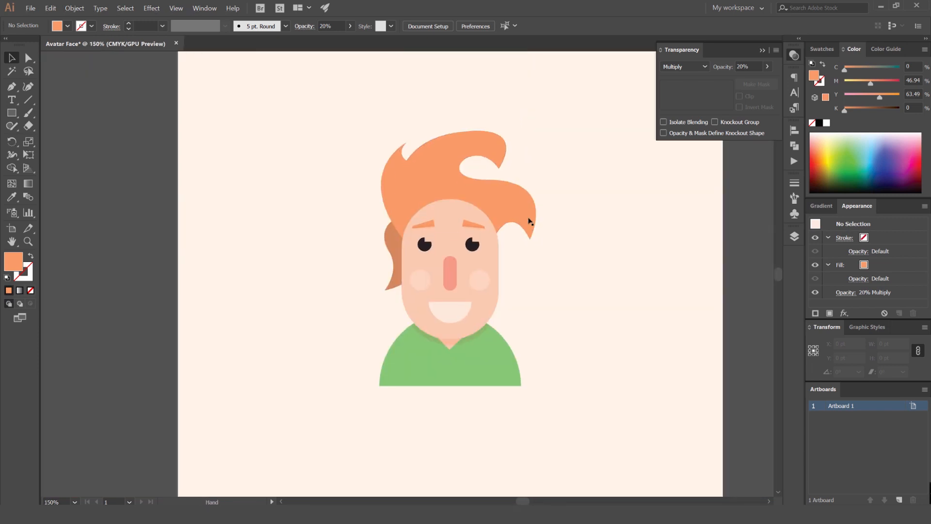
pyautogui.scroll(1, 497, 219)
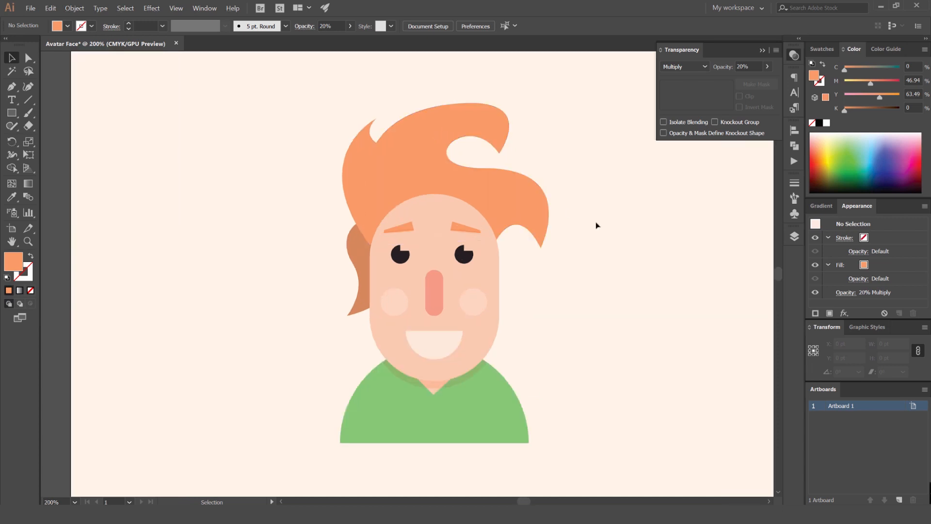
pyautogui.moveTo(612, 249); pyautogui.dragTo(601, 209)
# - Recolour both eyes with the darker orange sampled from the lower back hair strand
pyautogui.scroll(2, 459, 214)
pyautogui.click(458, 217)
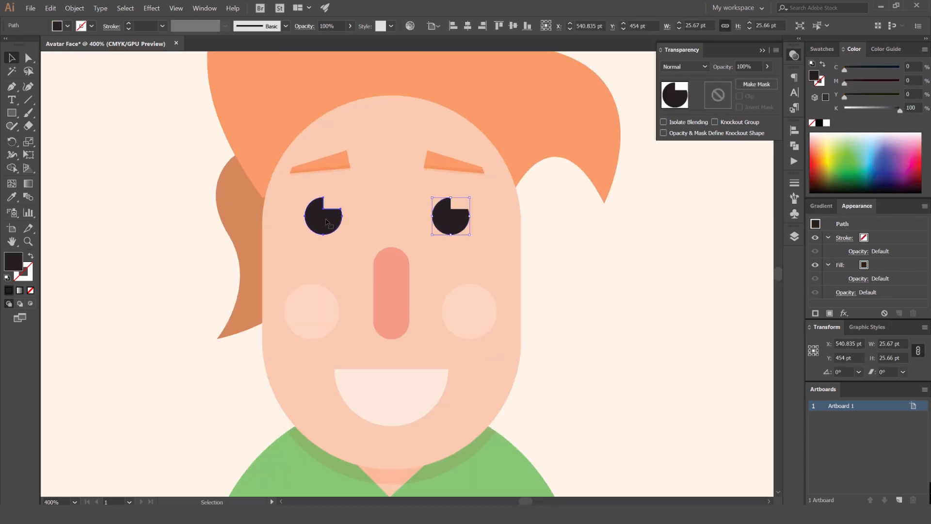
pyautogui.keyDown('shift'); pyautogui.click(469, 220); pyautogui.keyUp('shift')
pyautogui.click(822, 49)
pyautogui.click(844, 110)
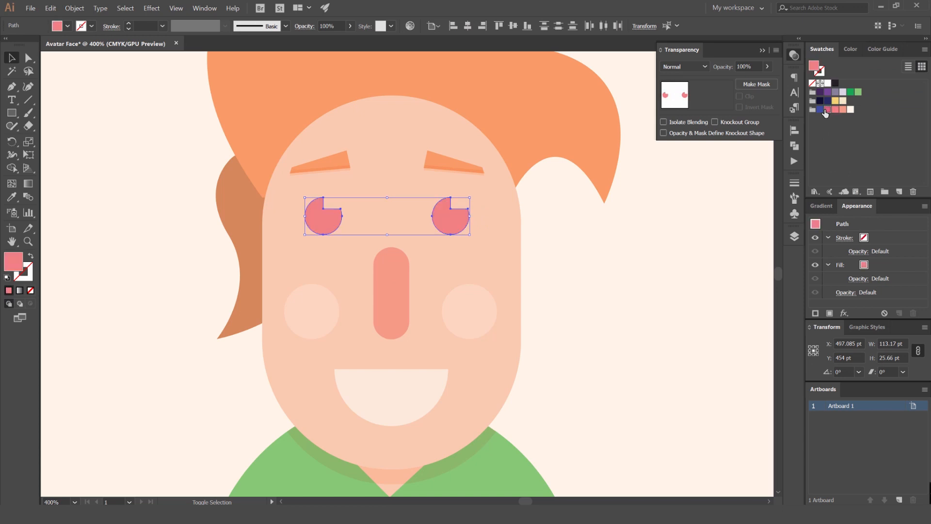
pyautogui.click(401, 279)
pyautogui.click(247, 218)
pyautogui.press('v')
pyautogui.click(548, 197)
# - Darken both eyes to brown by setting their black (K) value to 60%
pyautogui.click(454, 219)
pyautogui.keyDown('shift'); pyautogui.click(329, 217); pyautogui.keyUp('shift')
pyautogui.click(852, 49)
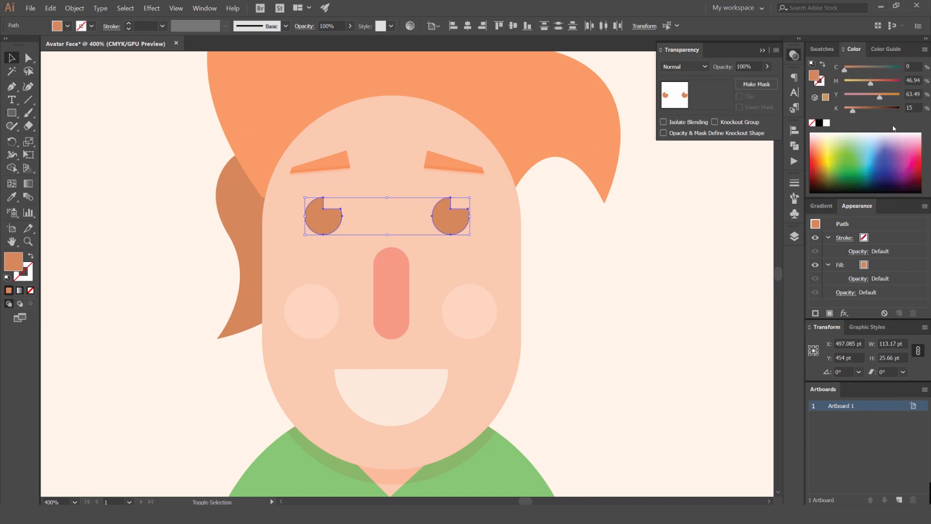
pyautogui.hotkey('shift', 'Up')
pyautogui.hotkey('shift', 'Up')
pyautogui.hotkey('shift', 'Up')
pyautogui.hotkey('shift', 'Up')
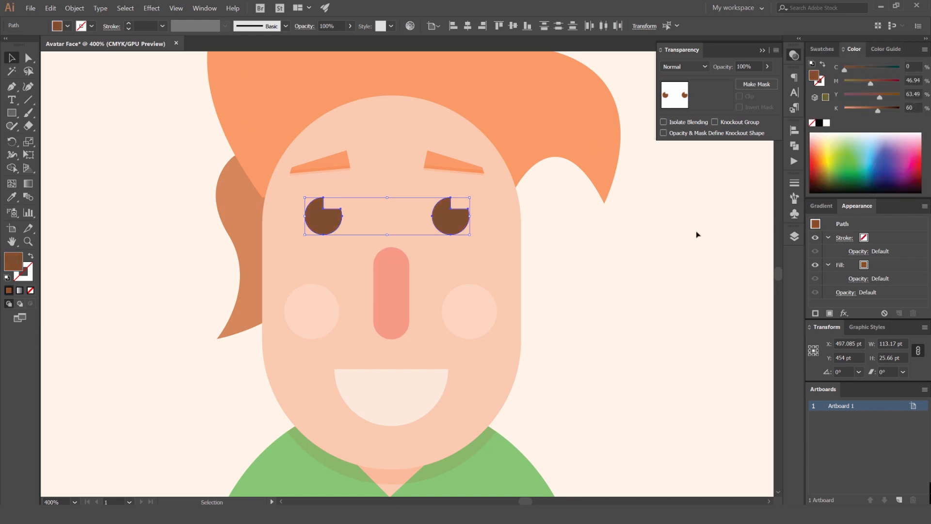
pyautogui.click(697, 235)
pyautogui.scroll(-7, 695, 231)
pyautogui.scroll(3, 699, 222)
pyautogui.moveTo(683, 258); pyautogui.dragTo(554, 244)
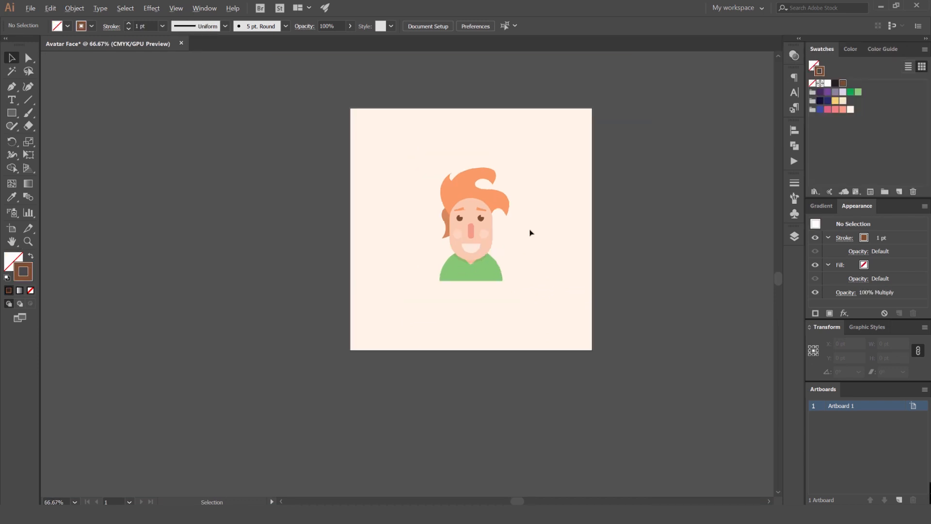
# - Draw a 12.5 pt circle on the chin, centred below the mouth
pyautogui.scroll(4, 531, 233)
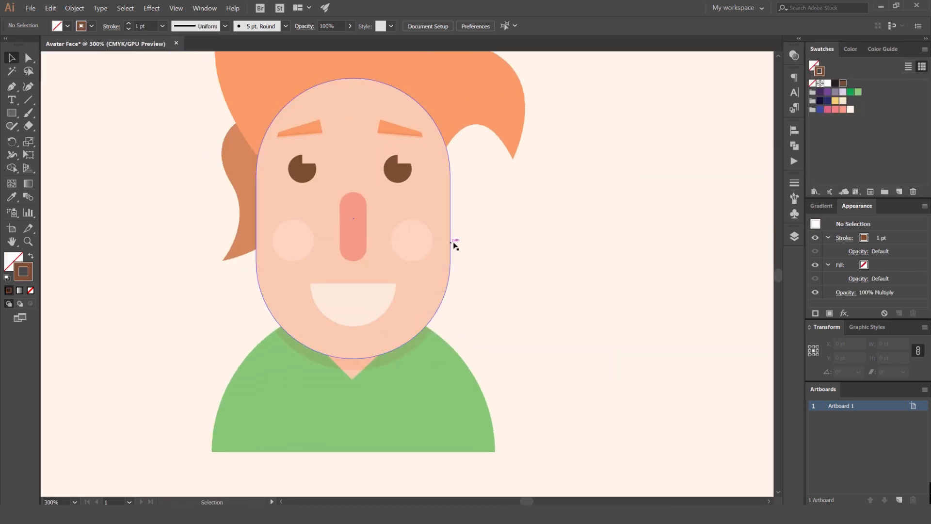
pyautogui.scroll(3, 469, 264)
pyautogui.moveTo(434, 275); pyautogui.dragTo(355, 240)
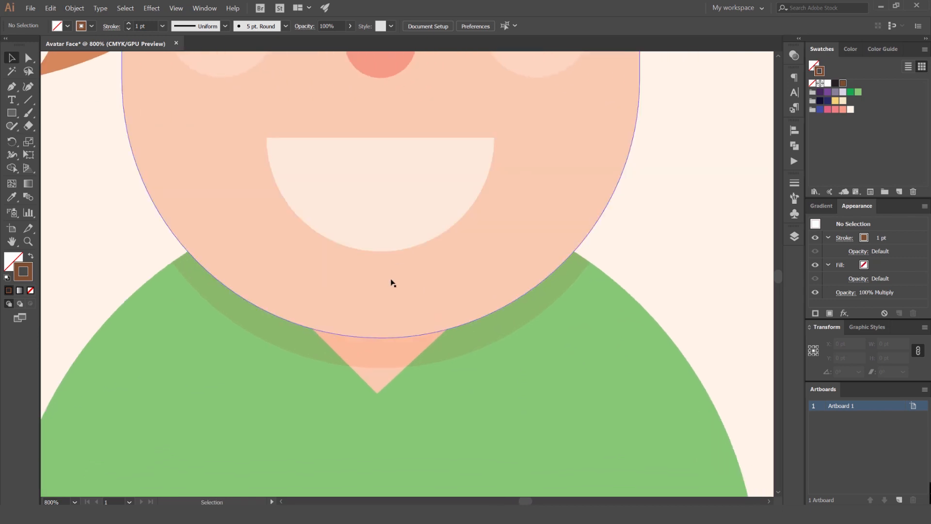
pyautogui.scroll(2, 366, 291)
pyautogui.press('l')
pyautogui.moveTo(453, 328); pyautogui.dragTo(429, 316)
# - Cut the chin circle to a closed upper half circle and enlarge it to about 17.8 by 8.9 pt
pyautogui.press('a')
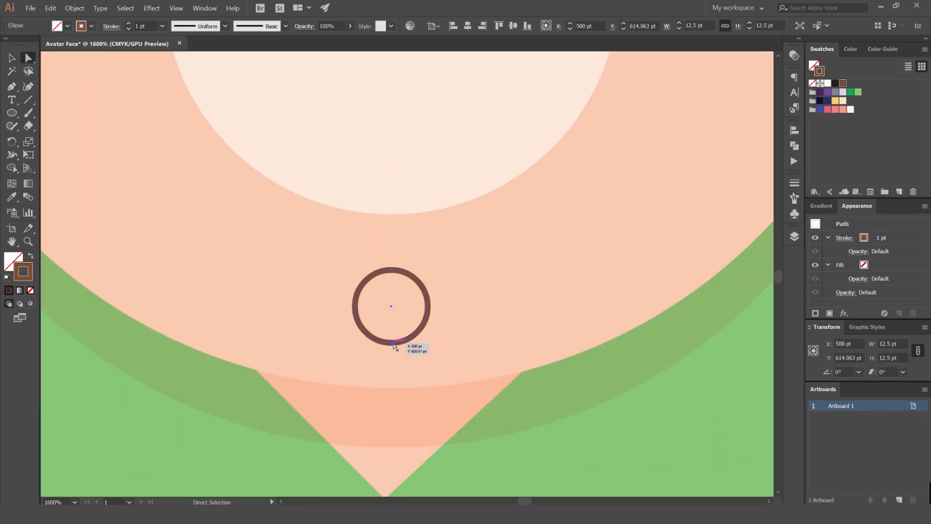
pyautogui.click(393, 344)
pyautogui.press('Delete')
pyautogui.hotkey('ctrl', 'j')
pyautogui.press('v')
pyautogui.moveTo(418, 279); pyautogui.dragTo(444, 268)
# - Give the chin half circle the neck shadow's skin fill with Multiply blending at 40% opacity
pyautogui.press('i')
pyautogui.click(429, 409)
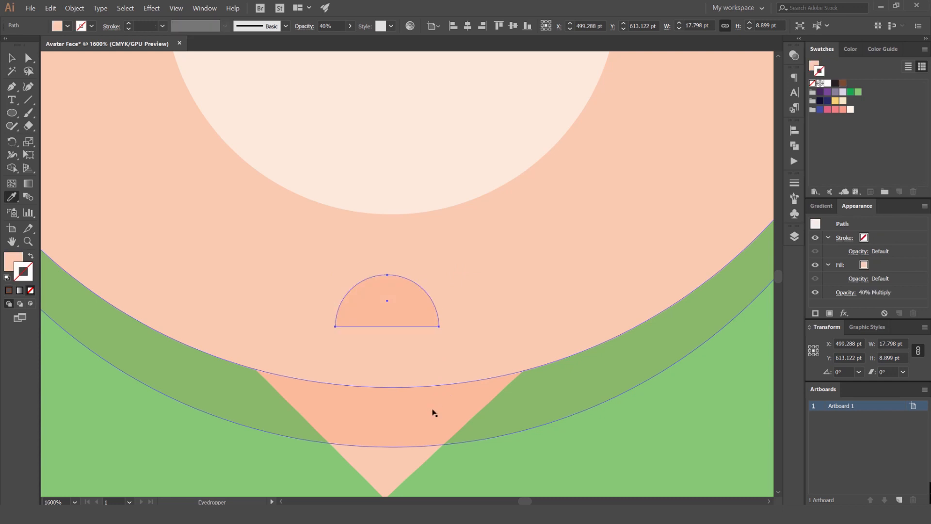
pyautogui.press('v')
pyautogui.hotkey('ctrl', '0')
pyautogui.click(605, 347)
# - Fine-tune the half-circle chin shadow slightly beneath the mouth and deselect it
pyautogui.scroll(-1, 536, 353)
pyautogui.scroll(8, 457, 381)
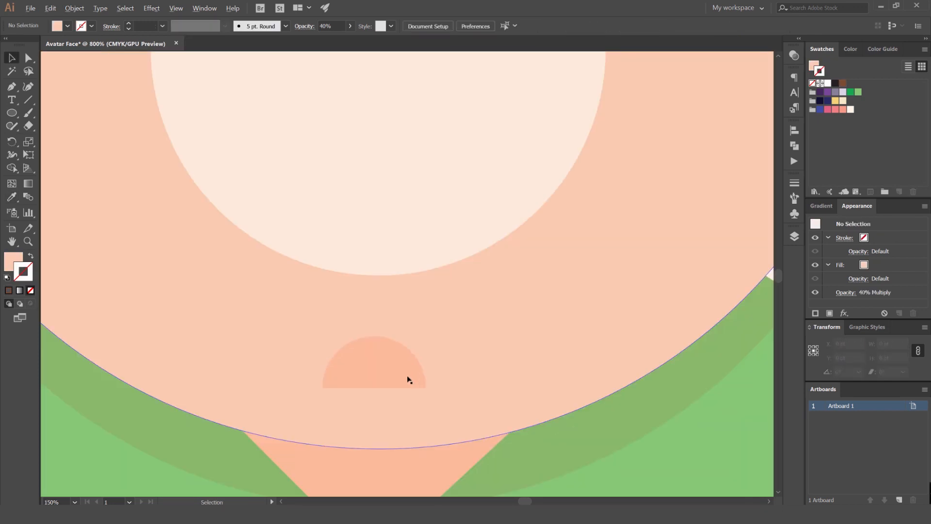
pyautogui.click(409, 376)
pyautogui.moveTo(426, 311); pyautogui.dragTo(429, 303)
pyautogui.scroll(-6, 425, 302)
pyautogui.click(574, 275)
# - Review the chin shadow, eyes and eyebrow shading on the full portrait and up close
pyautogui.scroll(-3, 580, 269)
pyautogui.moveTo(582, 262); pyautogui.dragTo(530, 264)
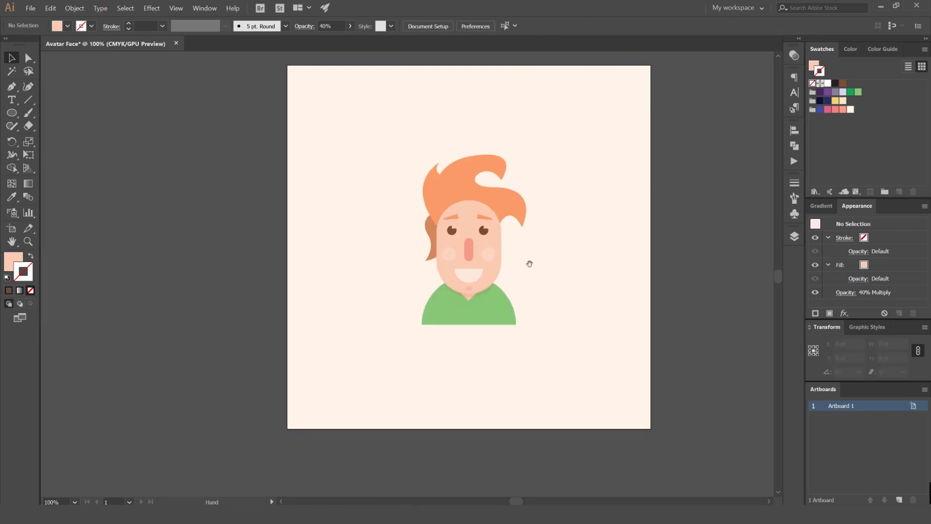
pyautogui.scroll(3, 515, 266)
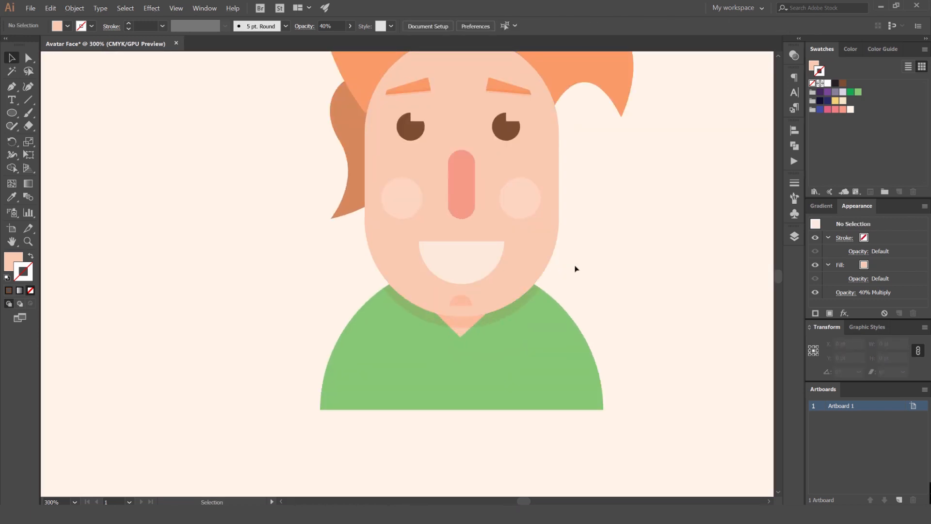
pyautogui.scroll(-3, 501, 269)
pyautogui.moveTo(500, 268); pyautogui.dragTo(468, 281)
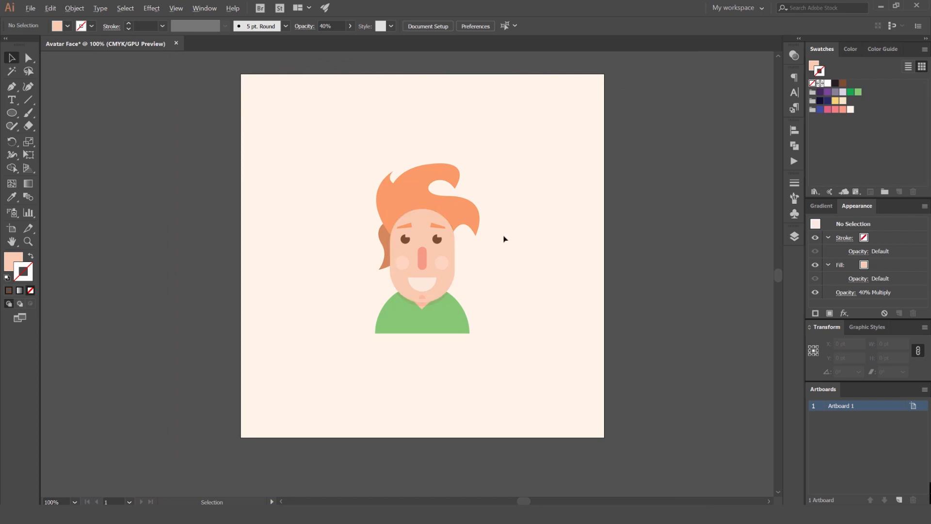
pyautogui.scroll(1, 441, 248)
pyautogui.scroll(3, 480, 210)
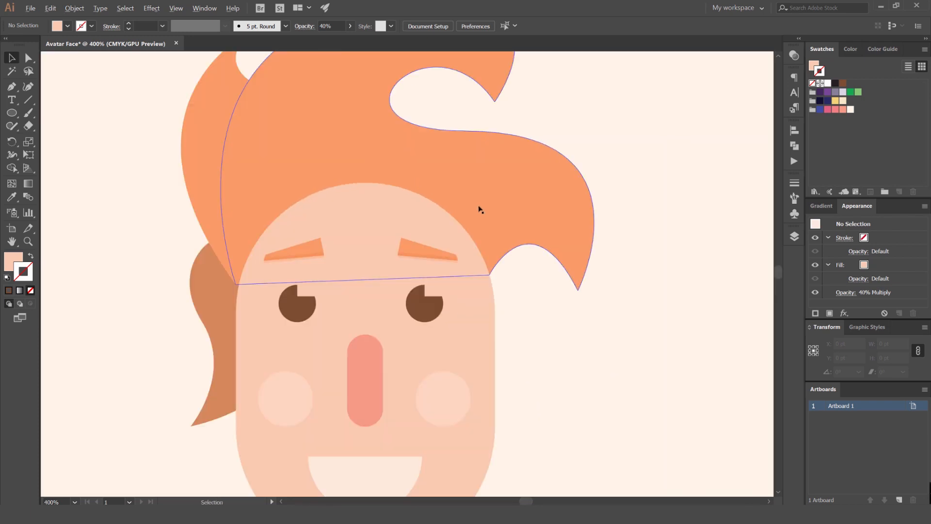
pyautogui.scroll(-3, 533, 209)
pyautogui.scroll(3, 517, 217)
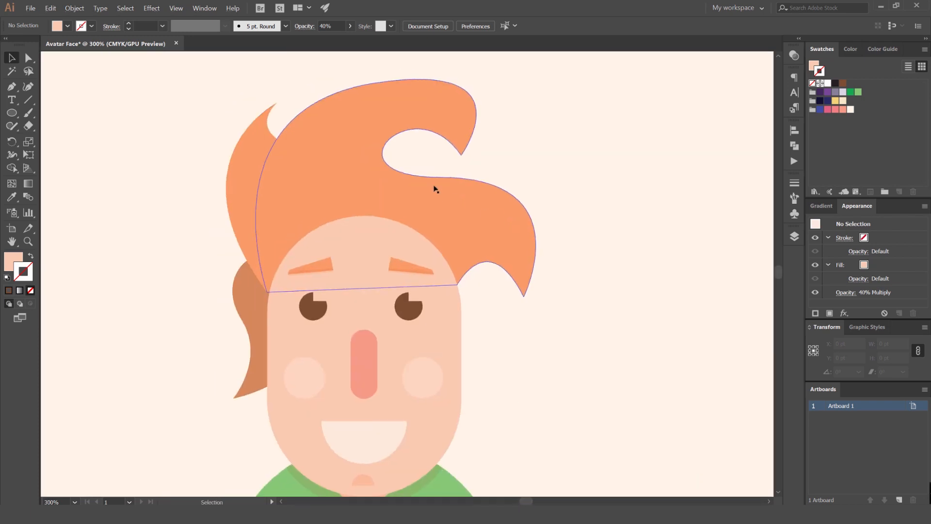
pyautogui.scroll(1, 534, 184)
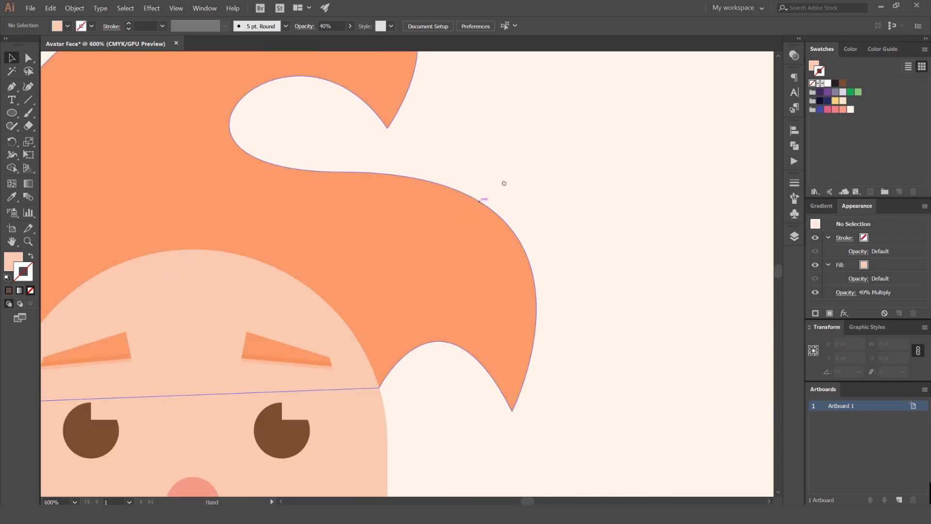
pyautogui.scroll(1, 431, 204)
pyautogui.click(424, 209)
pyautogui.scroll(-2, 431, 206)
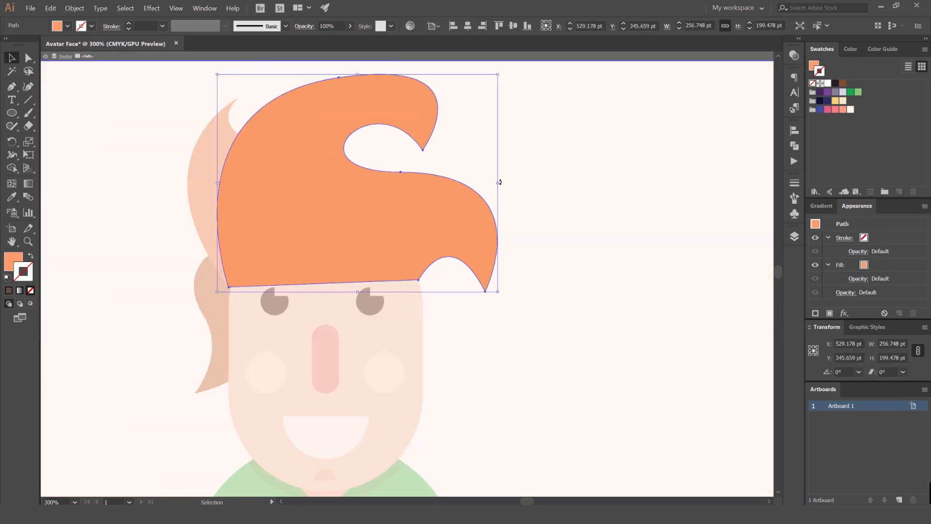
pyautogui.press('Escape')
pyautogui.click(563, 249)
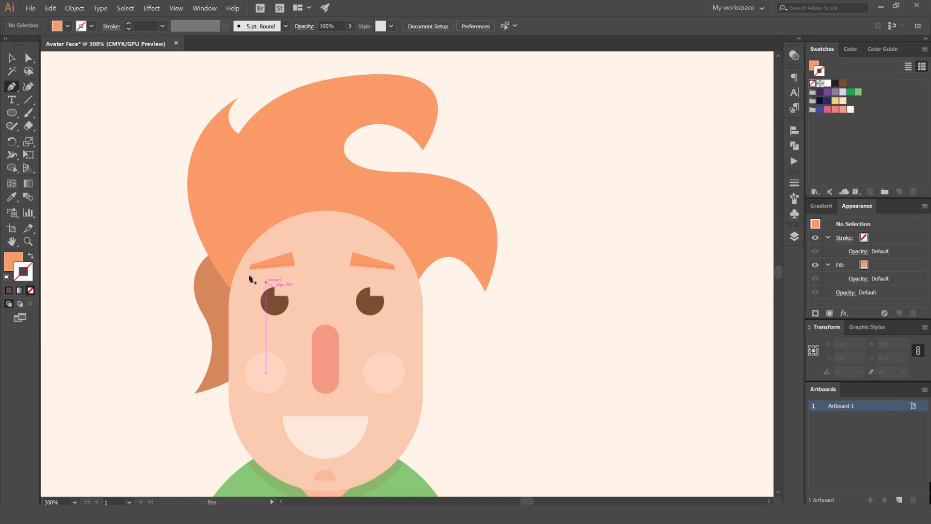
# - Draw a closed Pen shape that follows the hairline from the front hair's lower-left corner over the forehead to past the right-hand hair tip
pyautogui.scroll(4, 230, 289)
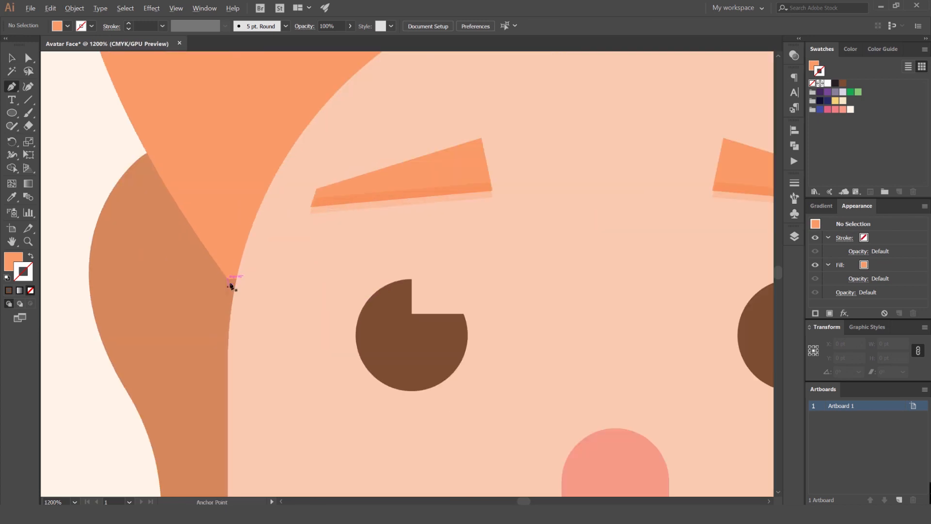
pyautogui.keyDown('ctrl'); pyautogui.click(230, 285); pyautogui.keyUp('ctrl')
pyautogui.scroll(-4, 233, 285)
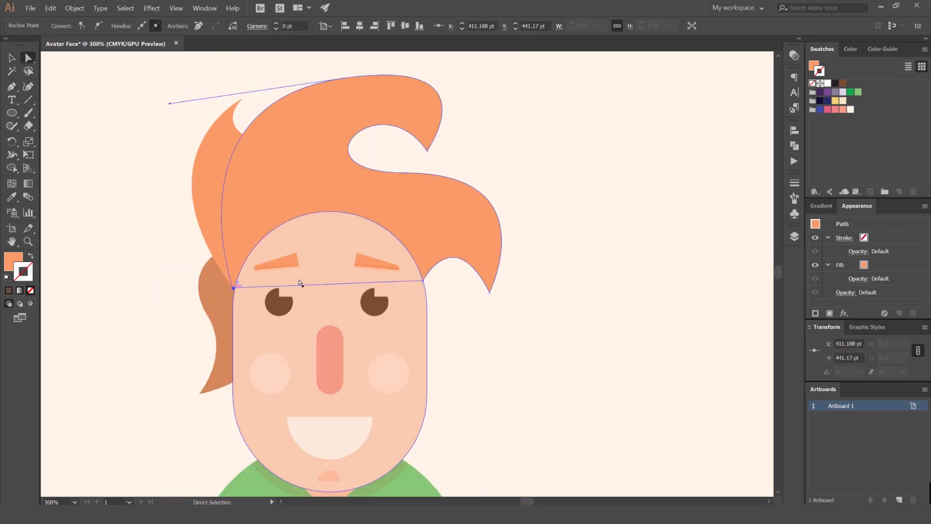
pyautogui.press('v')
pyautogui.hotkey('ctrl', 'shift', 'a')
pyautogui.press('p')
pyautogui.moveTo(234, 288); pyautogui.dragTo(328, 184)
pyautogui.moveTo(432, 243); pyautogui.dragTo(453, 279)
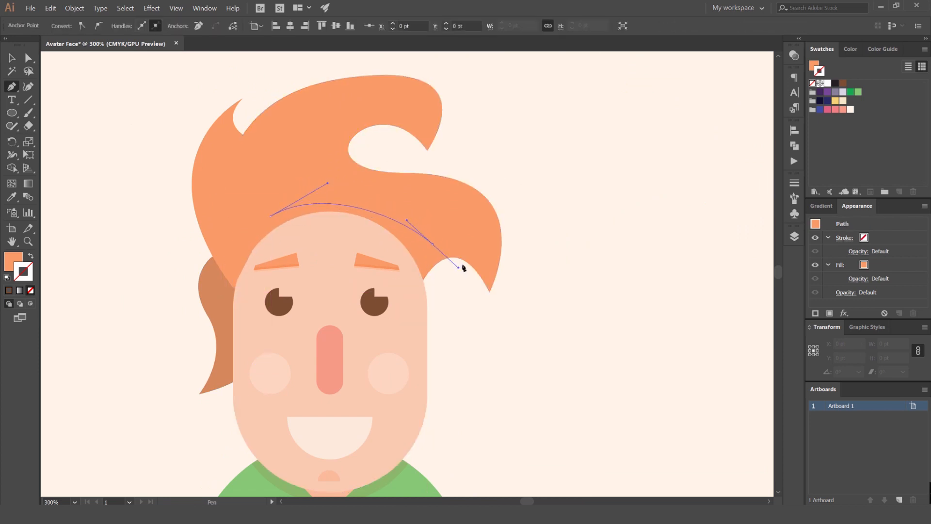
pyautogui.moveTo(487, 246); pyautogui.dragTo(501, 283)
pyautogui.moveTo(488, 344); pyautogui.dragTo(464, 345)
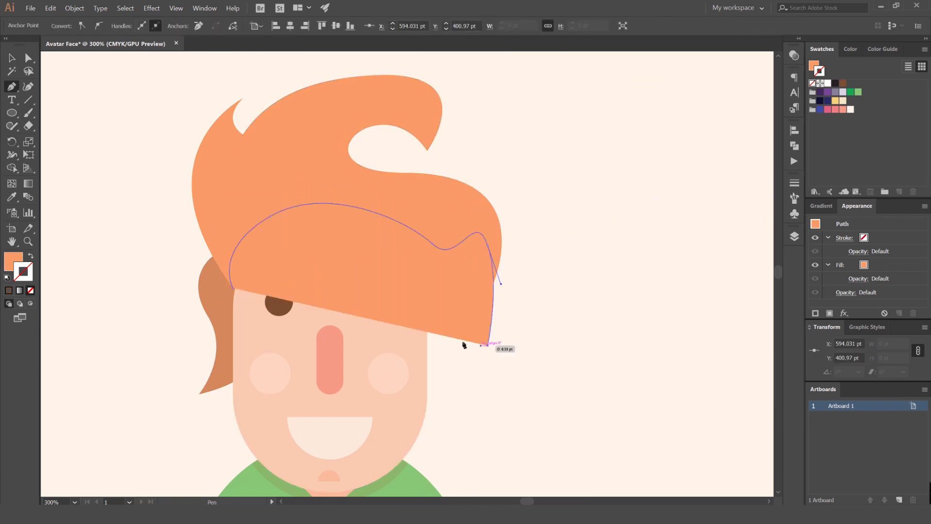
pyautogui.click(234, 288)
# - Cut away the parts of the hairline shape outside the front hair using the Shape Builder and deselect it
pyautogui.press('v')
pyautogui.keyDown('shift'); pyautogui.click(395, 211); pyautogui.keyUp('shift')
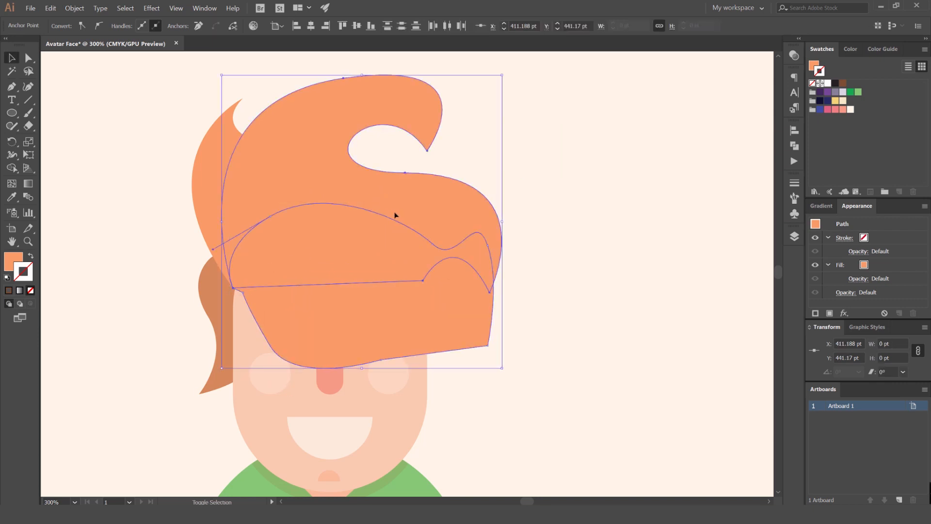
pyautogui.hotkey('shift', 'm')
pyautogui.keyDown('alt'); pyautogui.click(443, 288); pyautogui.keyUp('alt')
pyautogui.press('v')
pyautogui.click(596, 313)
# - Give the hairline shadow Multiply blending, trying 40% opacity before settling on 20%
pyautogui.click(467, 257)
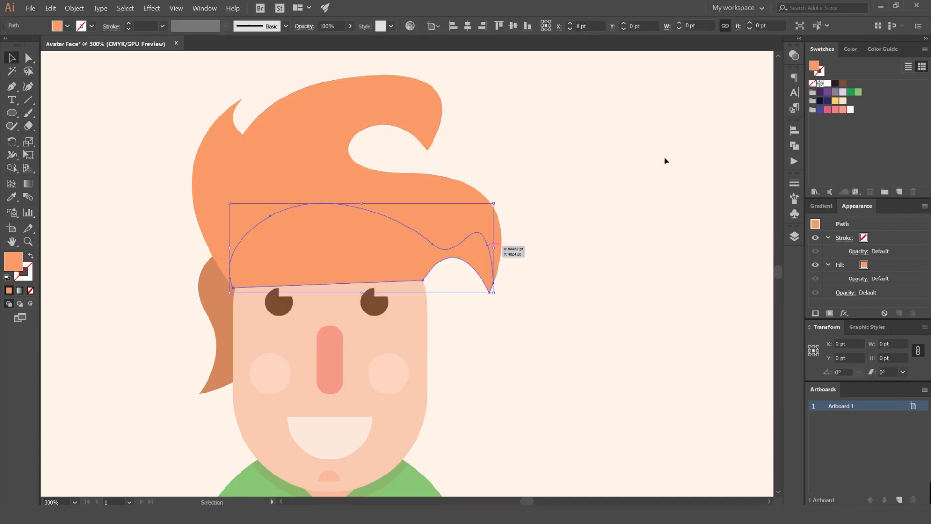
pyautogui.click(792, 54)
pyautogui.scroll(-2, 679, 68)
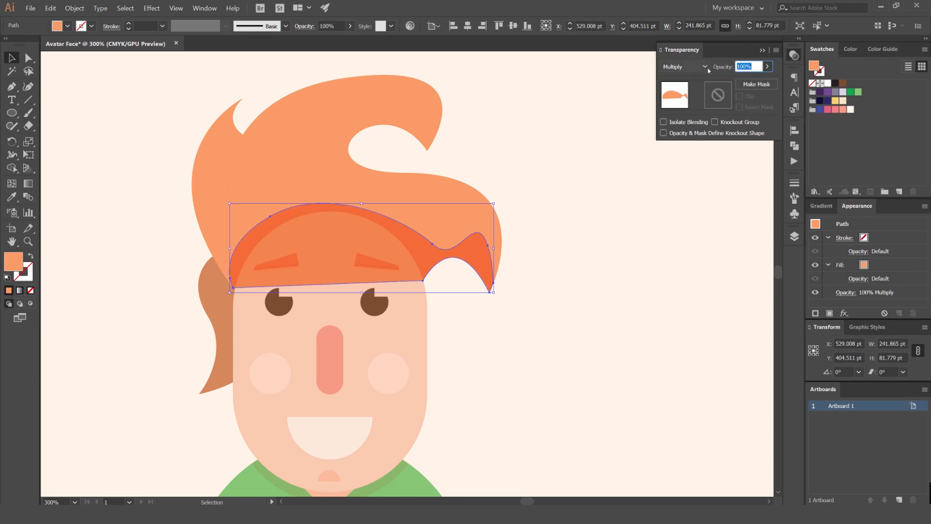
pyautogui.write('40')
pyautogui.press('Return')
pyautogui.press('a')
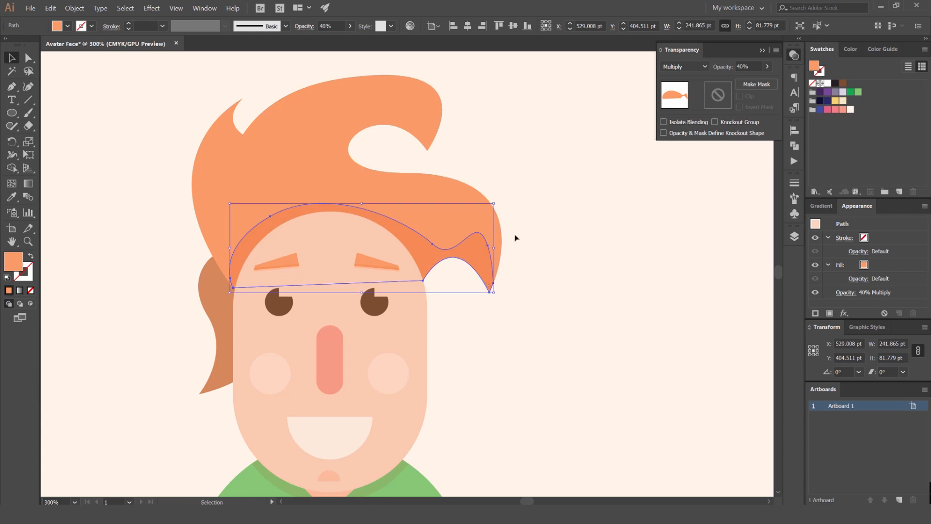
pyautogui.click(541, 222)
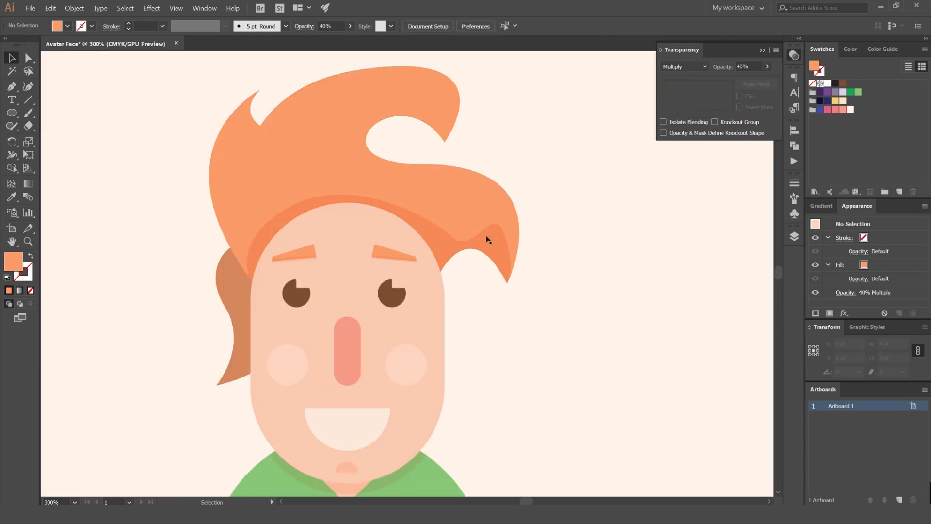
pyautogui.click(487, 236)
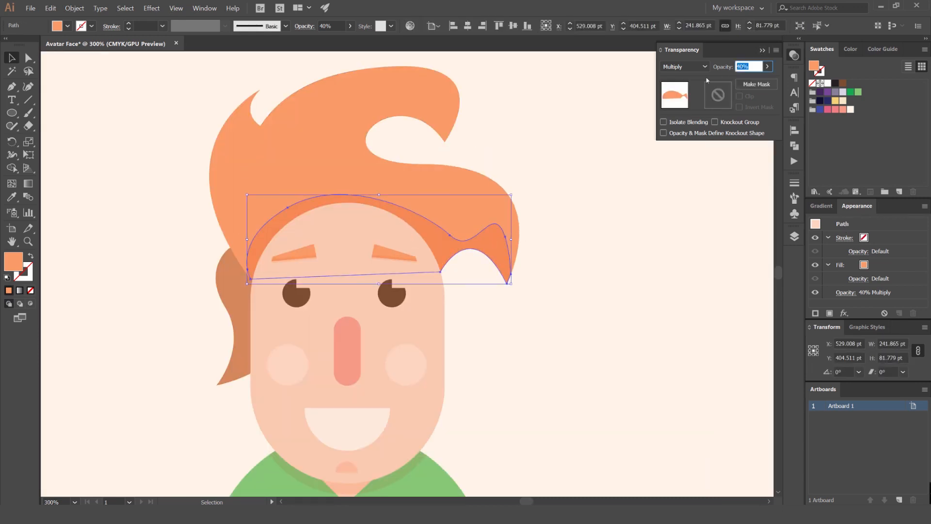
pyautogui.click(574, 200)
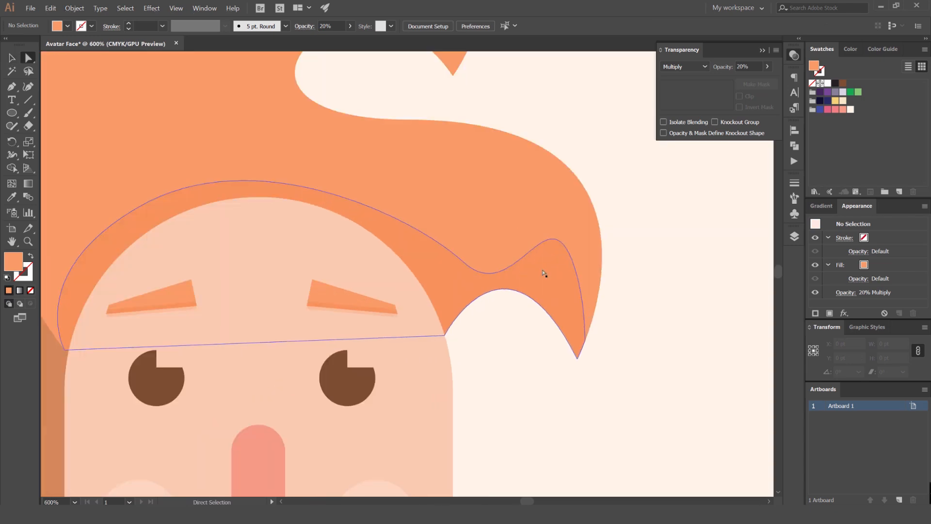
# - Refine the curve of the hairline shadow above the right side of the forehead with Direct Selection
pyautogui.click(543, 273)
pyautogui.moveTo(461, 260); pyautogui.dragTo(439, 243)
pyautogui.click(574, 267)
# - Draw a long, thin crescent highlight about 119 by 55 pt along the upper part of the front hair with the Pen tool
pyautogui.moveTo(549, 188); pyautogui.dragTo(513, 193)
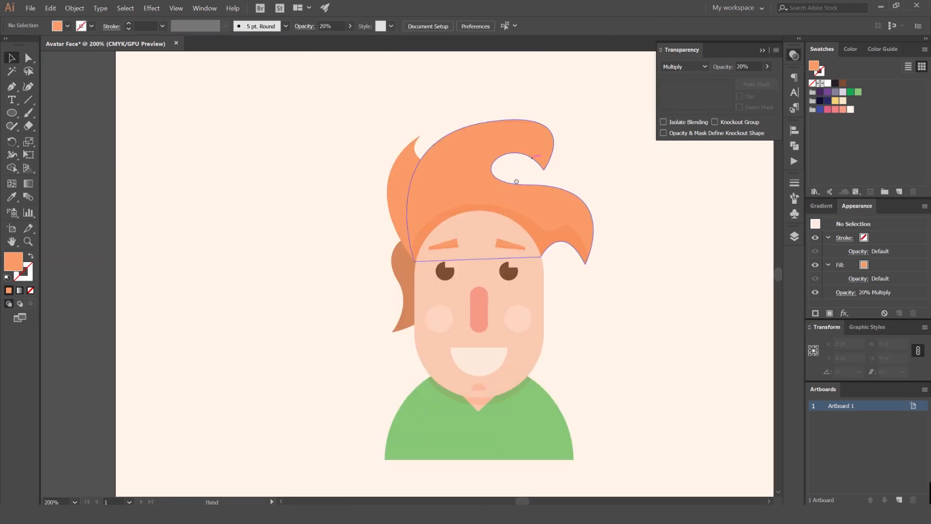
pyautogui.scroll(3, 512, 145)
pyautogui.moveTo(581, 217); pyautogui.dragTo(509, 221)
pyautogui.press('p')
pyautogui.click(201, 241)
pyautogui.moveTo(461, 122); pyautogui.dragTo(628, 122)
pyautogui.click(461, 122)
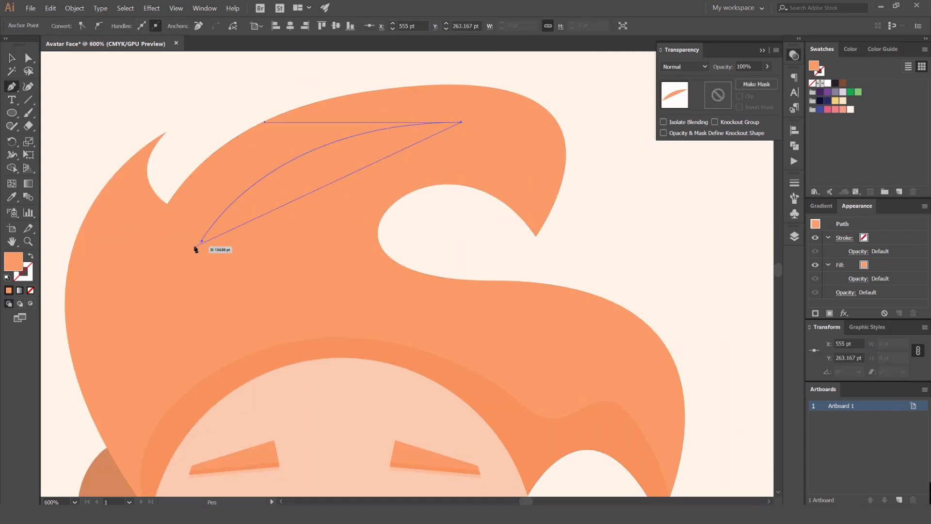
pyautogui.moveTo(201, 241); pyautogui.dragTo(99, 333)
pyautogui.press('v')
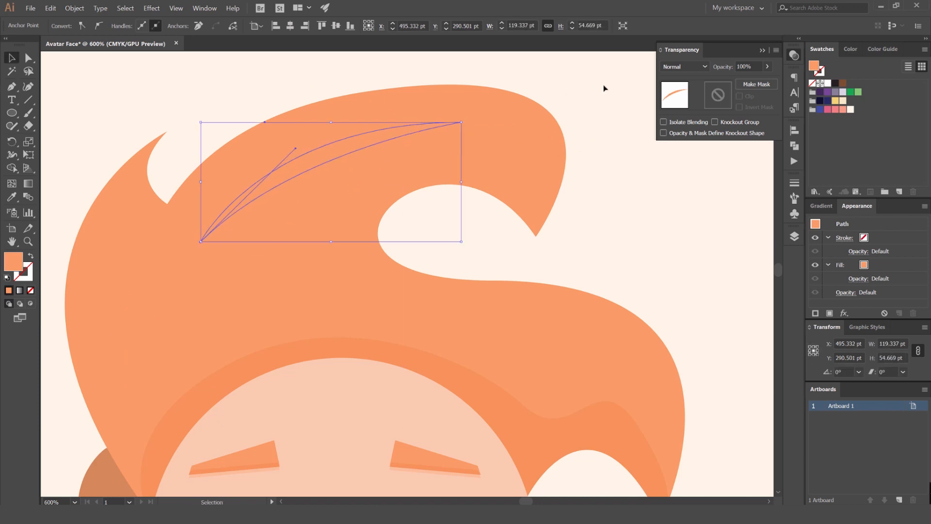
# - Try several blending modes on the long hair highlight, settle on Screen, and check it against the whole portrait
pyautogui.scroll(-5, 675, 68)
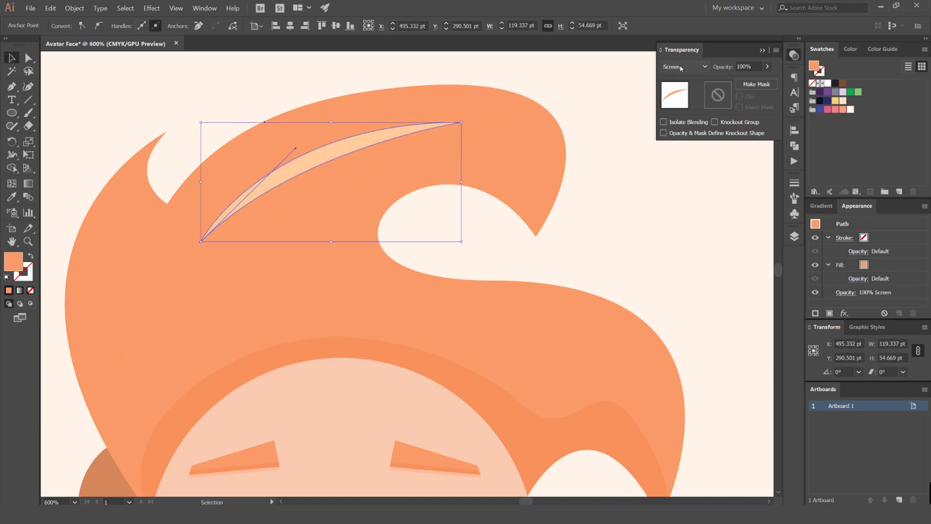
pyautogui.scroll(-2, 681, 68)
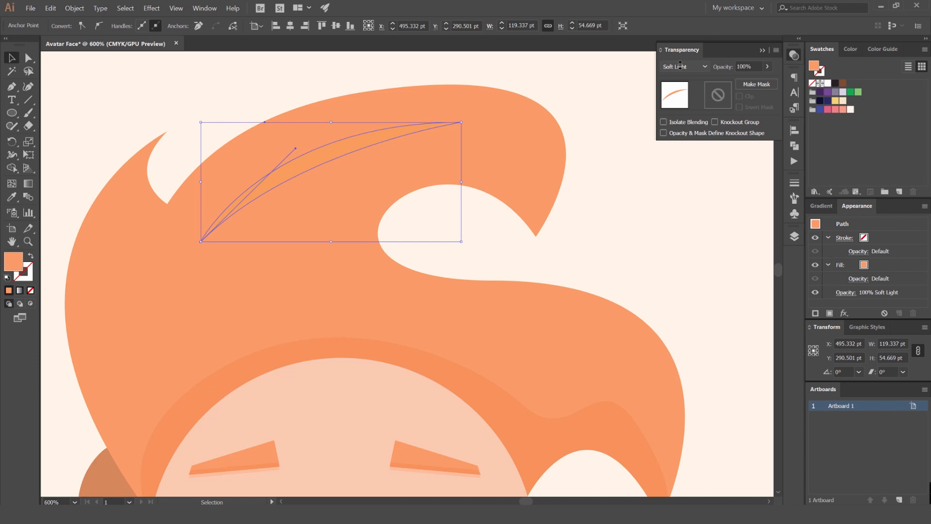
pyautogui.scroll(-1, 685, 67)
pyautogui.click(691, 66)
pyautogui.click(691, 65)
pyautogui.click(564, 89)
pyautogui.scroll(-3, 567, 85)
pyautogui.click(493, 108)
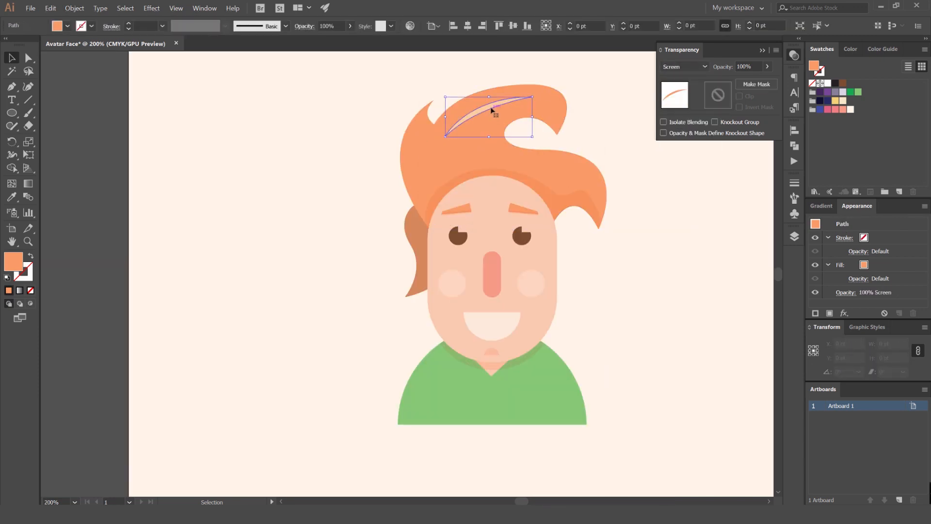
pyautogui.click(586, 83)
# - Draw a small curved crescent highlight inside the tip of the upper hair curl and give it Screen blending
pyautogui.scroll(3, 551, 104)
pyautogui.scroll(3, 553, 140)
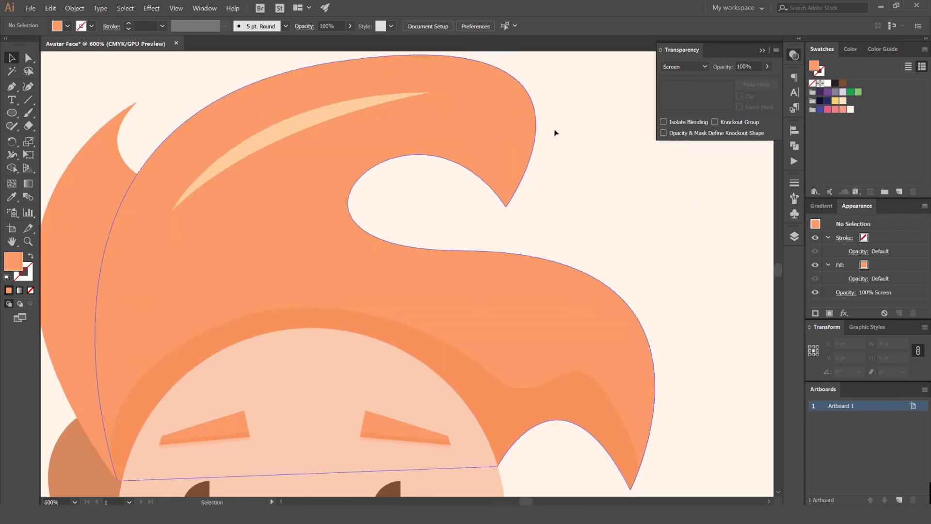
pyautogui.scroll(1, 434, 108)
pyautogui.moveTo(438, 161); pyautogui.dragTo(375, 293)
pyautogui.hotkey('ctrl', 'z')
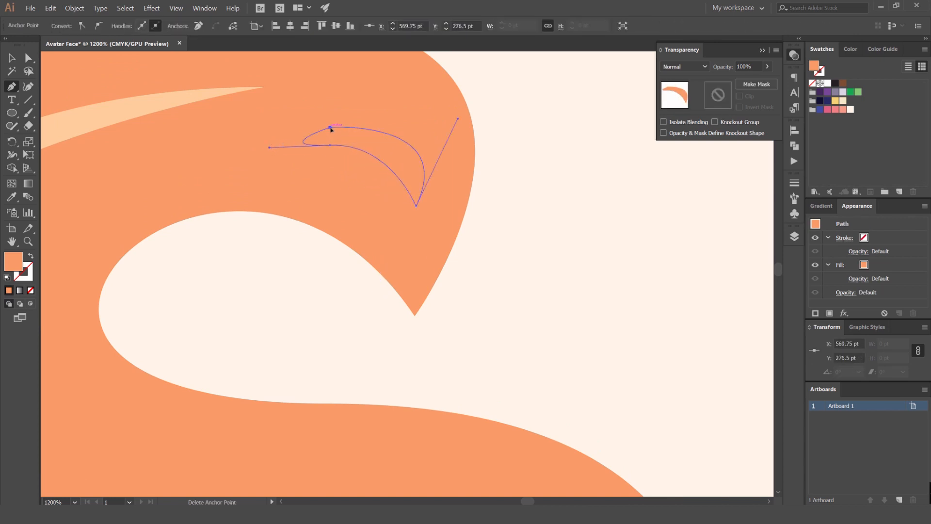
pyautogui.moveTo(330, 128); pyautogui.dragTo(254, 124)
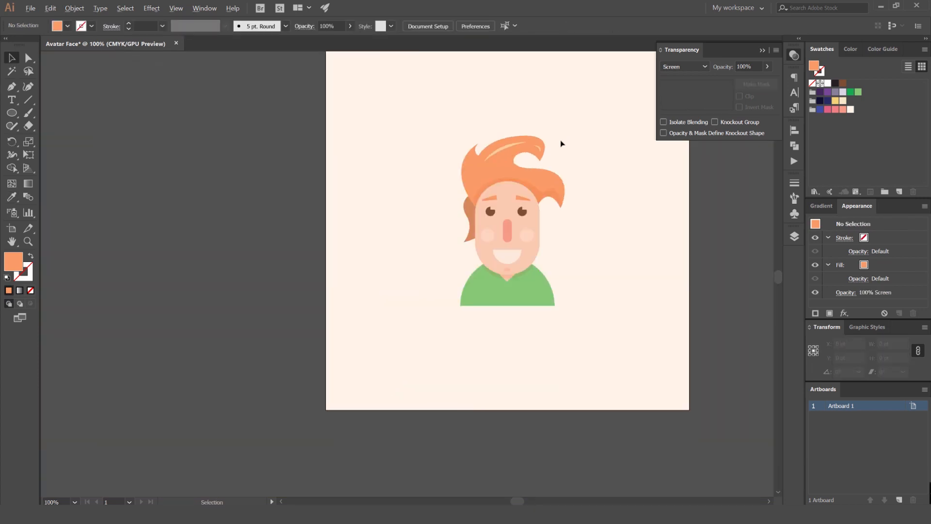
# - Try placing copies of the small curl highlight above and beside the original, then undo them
pyautogui.scroll(8, 537, 146)
pyautogui.scroll(-2, 538, 147)
pyautogui.moveTo(547, 150); pyautogui.dragTo(515, 181)
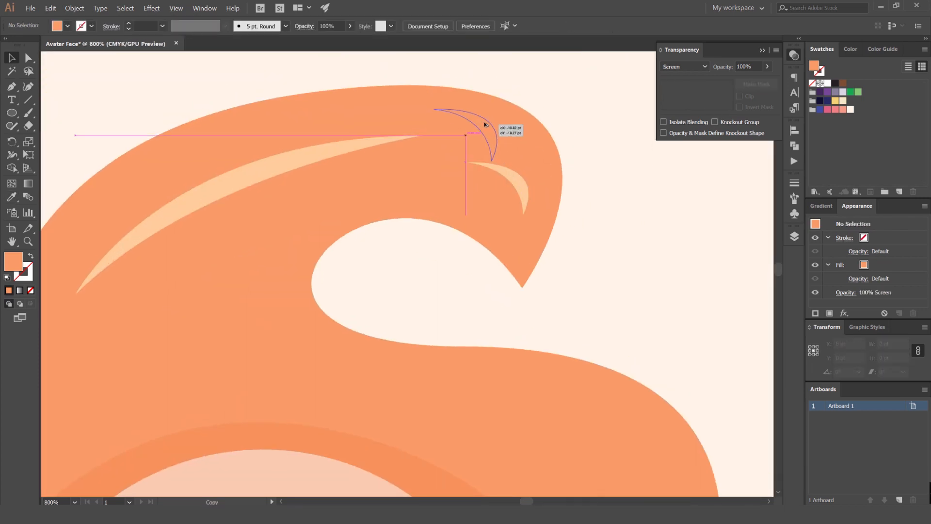
pyautogui.moveTo(485, 124); pyautogui.dragTo(485, 123)
pyautogui.hotkey('ctrl', 'z')
pyautogui.moveTo(506, 175); pyautogui.dragTo(420, 184)
pyautogui.hotkey('ctrl', 'z')
# - Add a smaller crescent highlight beside the curl highlight and adjust the shape and placement of the pair
pyautogui.scroll(3, 425, 209)
pyautogui.press('a')
pyautogui.moveTo(393, 229); pyautogui.dragTo(461, 234)
pyautogui.press('v')
pyautogui.moveTo(453, 186); pyautogui.dragTo(559, 178)
pyautogui.scroll(-3, 559, 151)
pyautogui.click(586, 224)
pyautogui.scroll(2, 562, 154)
pyautogui.click(556, 154)
pyautogui.moveTo(565, 134); pyautogui.dragTo(534, 139)
pyautogui.scroll(-2, 697, 240)
pyautogui.click(705, 245)
# - Review the hair highlights on the full portrait and up close
pyautogui.scroll(-6, 478, 175)
pyautogui.click(438, 121)
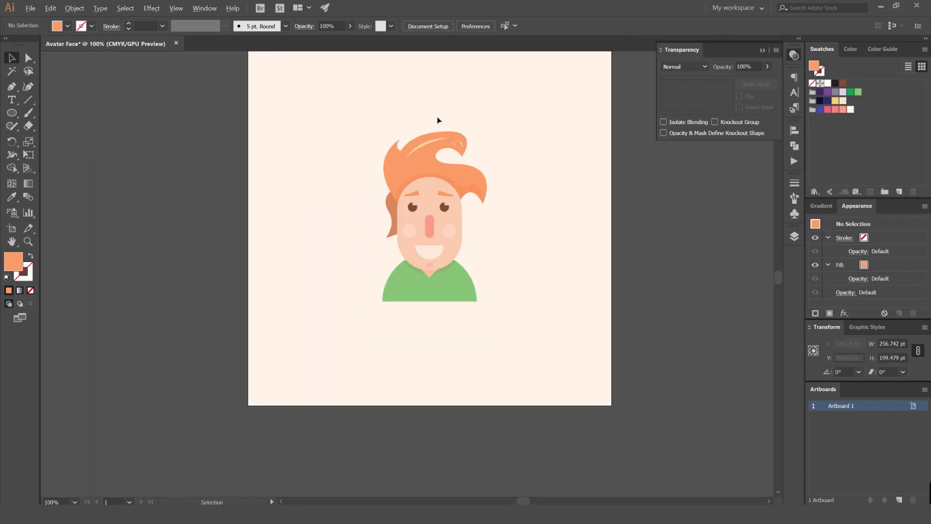
pyautogui.scroll(-1, 479, 110)
pyautogui.scroll(6, 484, 112)
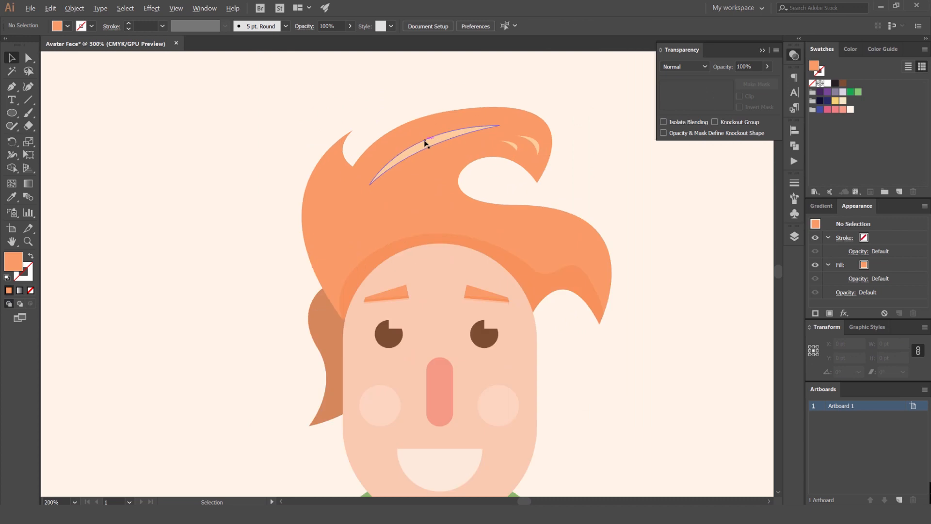
pyautogui.press('a')
pyautogui.click(429, 148)
pyautogui.click(311, 82)
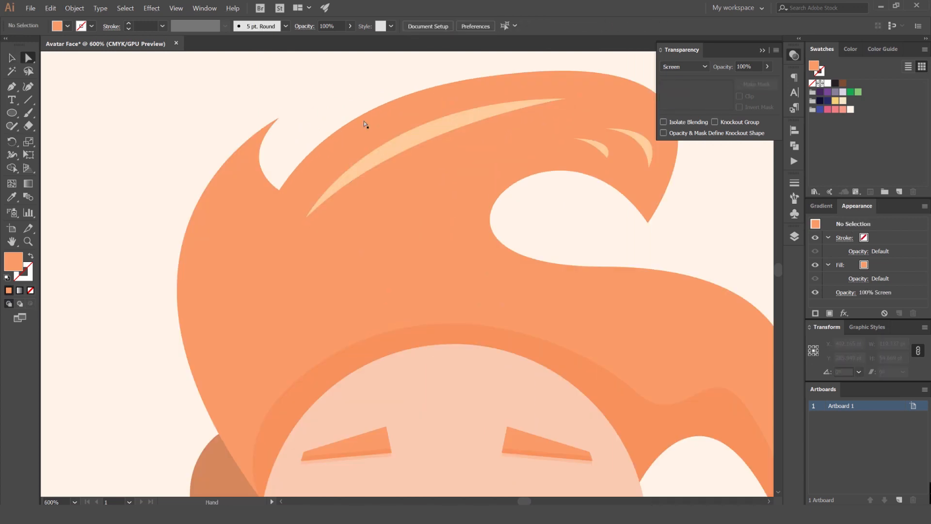
pyautogui.moveTo(366, 125); pyautogui.dragTo(398, 99)
pyautogui.press('o')
pyautogui.press('p')
pyautogui.click(277, 137)
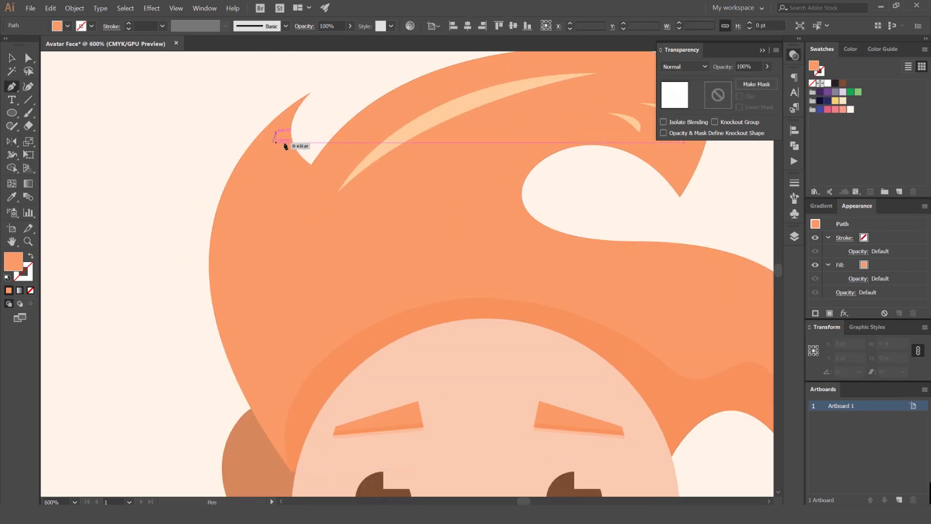
pyautogui.press('v')
pyautogui.hotkey('ctrl', 'z')
# - Duplicate the front hair about 4 pt to the left and give the copy Multiply blending with reduced opacity
pyautogui.click(338, 147)
pyautogui.moveTo(332, 186); pyautogui.dragTo(315, 184)
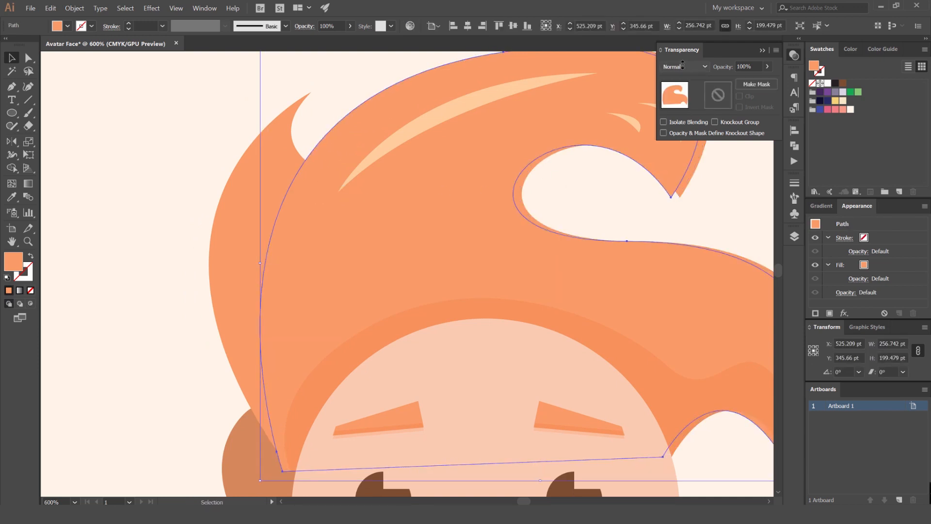
pyautogui.scroll(-3, 683, 65)
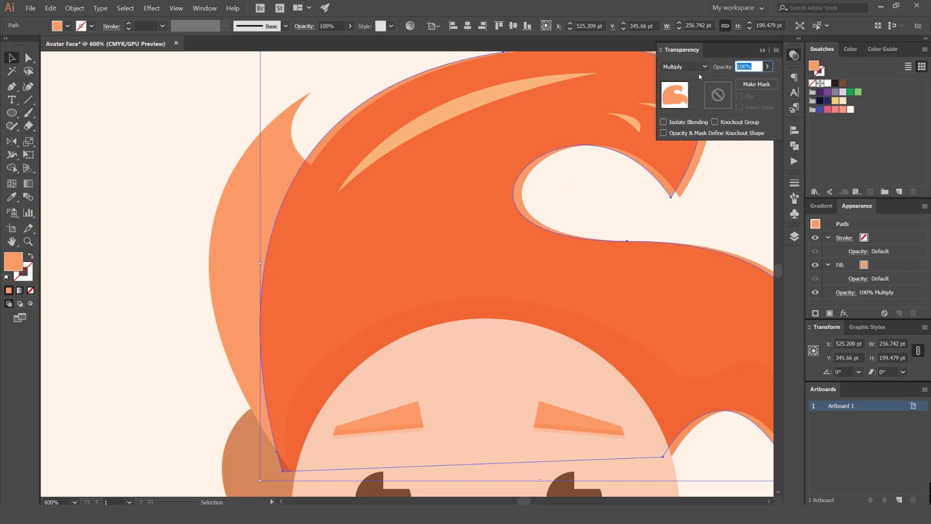
pyautogui.press('Return')
pyautogui.click(538, 180)
# - Bring a duplicate of the front hair to the front and subtract it from the shifted shadow copy with Minus Front
pyautogui.click(528, 175)
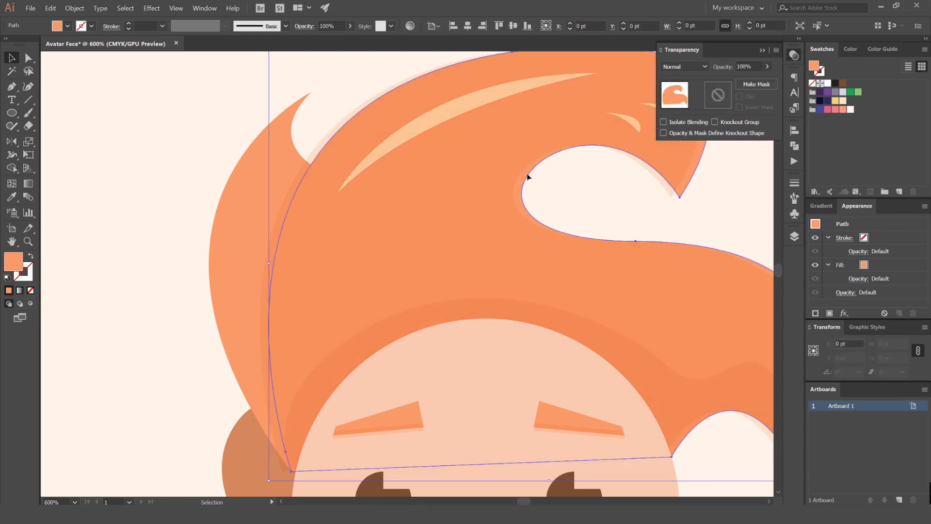
pyautogui.hotkey('ctrl', 'shift', ']')
pyautogui.keyDown('shift'); pyautogui.click(329, 132); pyautogui.keyUp('shift')
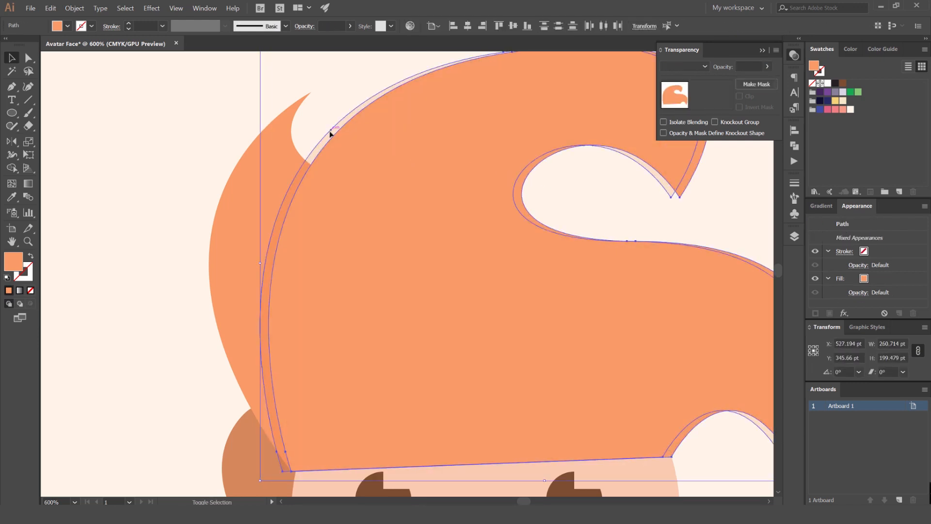
pyautogui.hotkey('ctrl', '-')
pyautogui.hotkey('ctrl', '-')
pyautogui.click(795, 145)
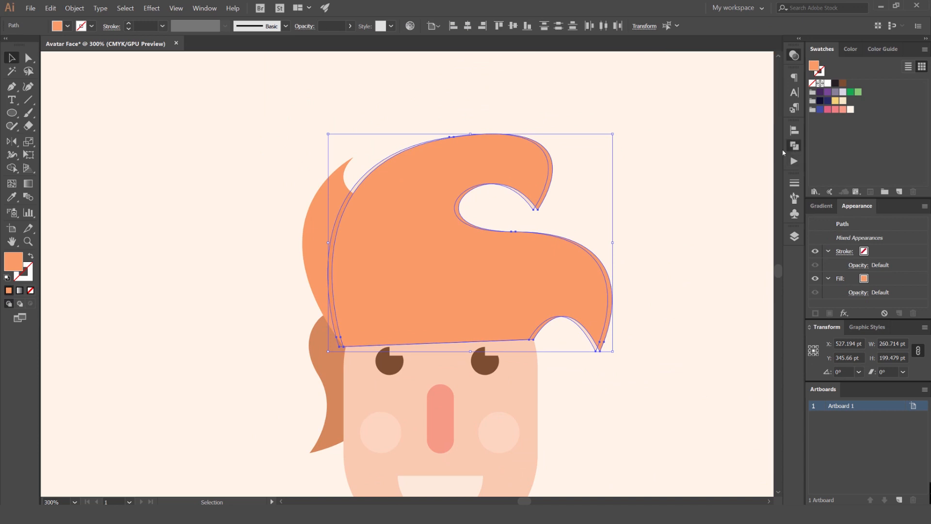
pyautogui.click(686, 153)
pyautogui.click(499, 97)
pyautogui.hotkey('ctrl', '+')
pyautogui.hotkey('ctrl', '+')
pyautogui.hotkey('ctrl', '+')
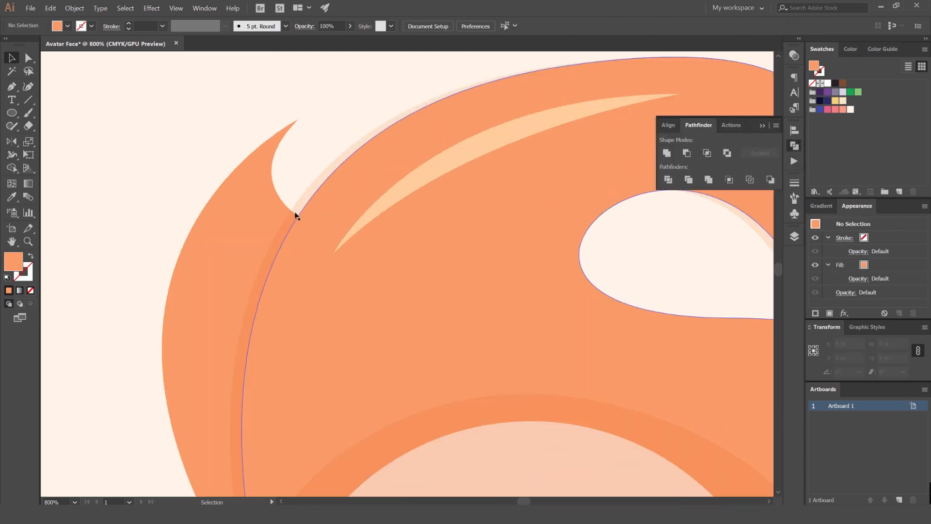
# - Trim away the part of the front hair's shadow that overhangs the top of the back hair tuft with Shape Builder
pyautogui.click(295, 209)
pyautogui.keyDown('shift'); pyautogui.click(295, 208); pyautogui.keyUp('shift')
pyautogui.hotkey('shift', 'm')
pyautogui.keyDown('alt'); pyautogui.click(303, 198); pyautogui.keyUp('alt')
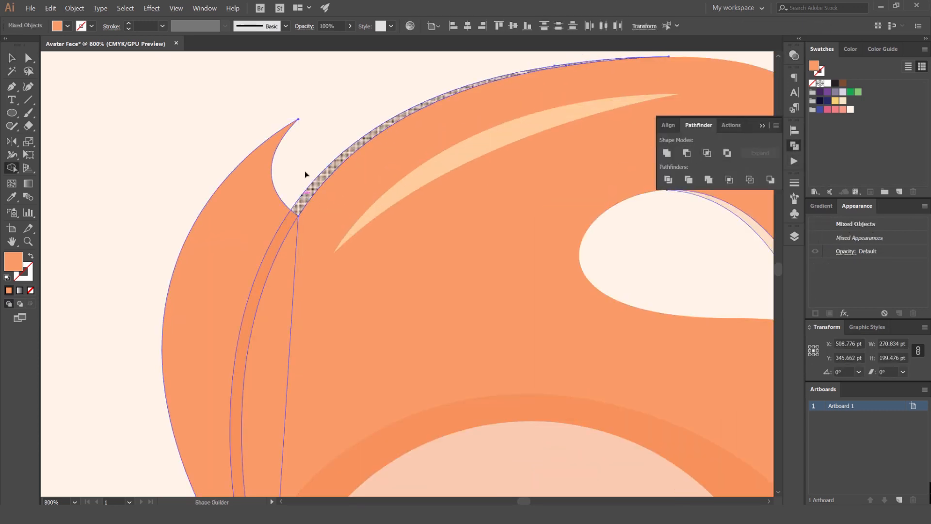
pyautogui.press('v')
pyautogui.click(305, 172)
pyautogui.scroll(-3, 304, 172)
pyautogui.scroll(-1, 285, 204)
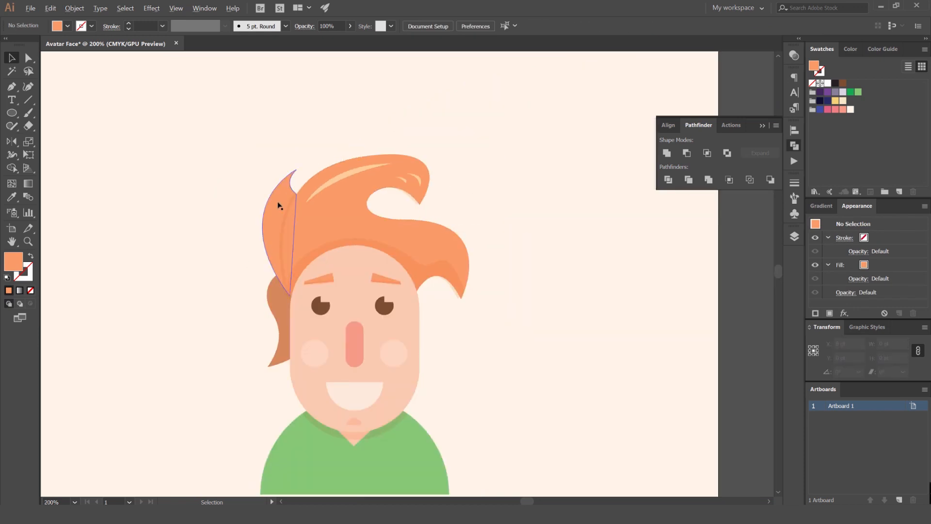
# - Remove the shadow's lower end where it overlaps the darker side hair with Shape Builder
pyautogui.scroll(4, 279, 205)
pyautogui.scroll(2, 319, 379)
pyautogui.scroll(1, 330, 297)
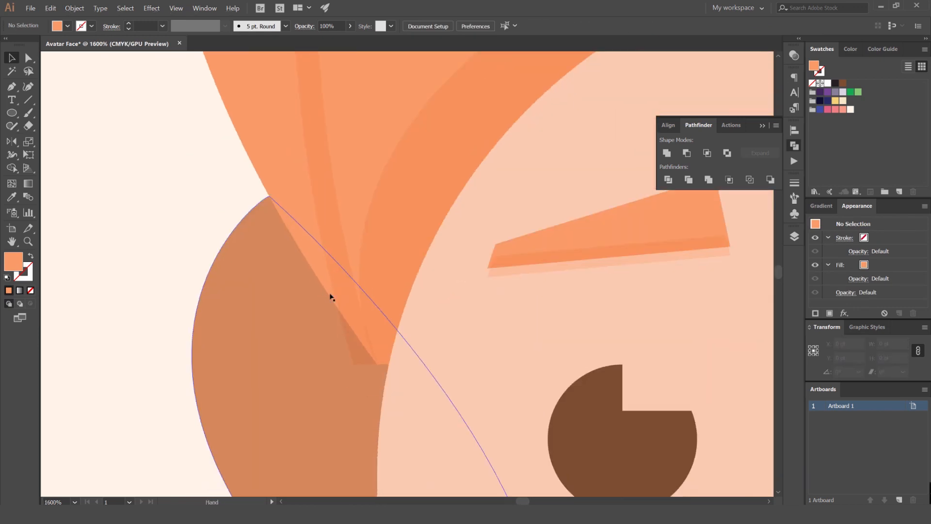
pyautogui.click(318, 231)
pyautogui.click(297, 202)
pyautogui.keyDown('shift'); pyautogui.click(336, 266); pyautogui.keyUp('shift')
pyautogui.hotkey('shift', 'm')
pyautogui.keyDown('alt'); pyautogui.click(355, 361); pyautogui.keyUp('alt')
pyautogui.press('v')
pyautogui.click(163, 315)
# - Try to adjust the lower tip of the hair where it meets the darker side hair by its anchor points
pyautogui.scroll(1, 374, 362)
pyautogui.press('a')
pyautogui.click(379, 346)
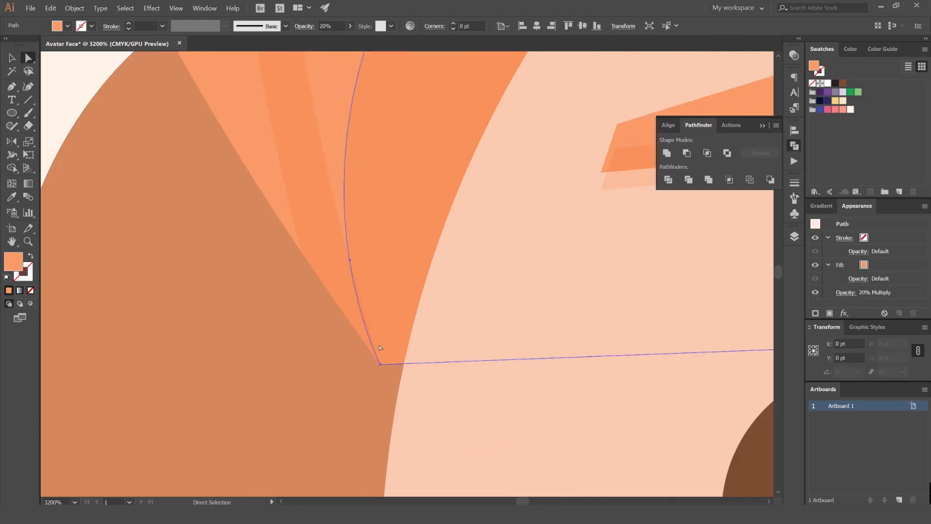
pyautogui.scroll(-2, 379, 345)
pyautogui.click(332, 342)
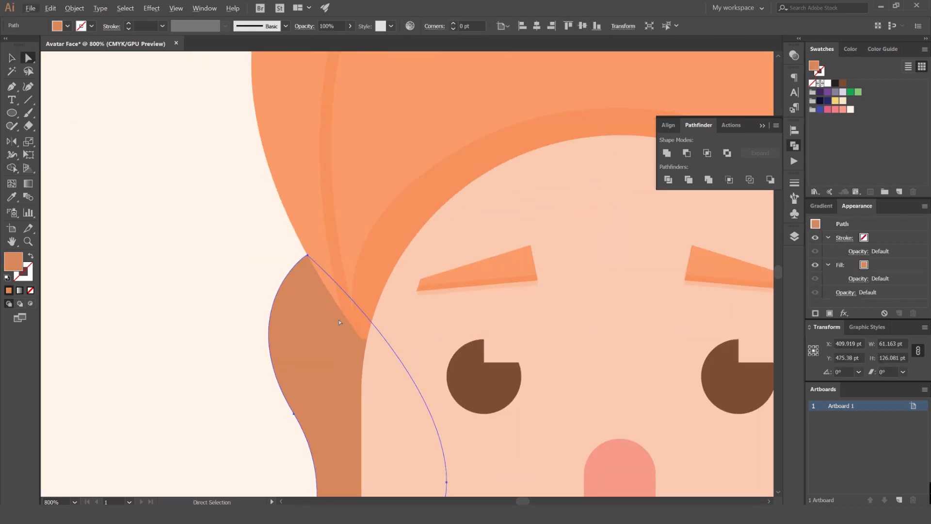
pyautogui.click(402, 339)
pyautogui.moveTo(342, 330); pyautogui.dragTo(364, 355)
pyautogui.hotkey('ctrl', 'z')
pyautogui.click(374, 354)
pyautogui.scroll(1, 369, 347)
pyautogui.click(356, 336)
pyautogui.click(247, 318)
# - Review the trimmed hair shadow on the full portrait and up close
pyautogui.scroll(-7, 246, 319)
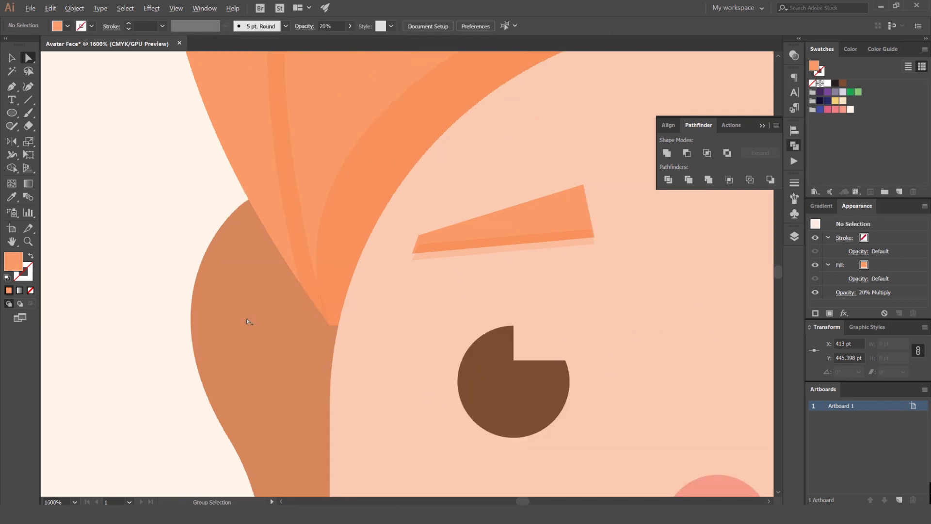
pyautogui.moveTo(198, 287); pyautogui.dragTo(241, 270)
pyautogui.scroll(-3, 450, 208)
pyautogui.press('v')
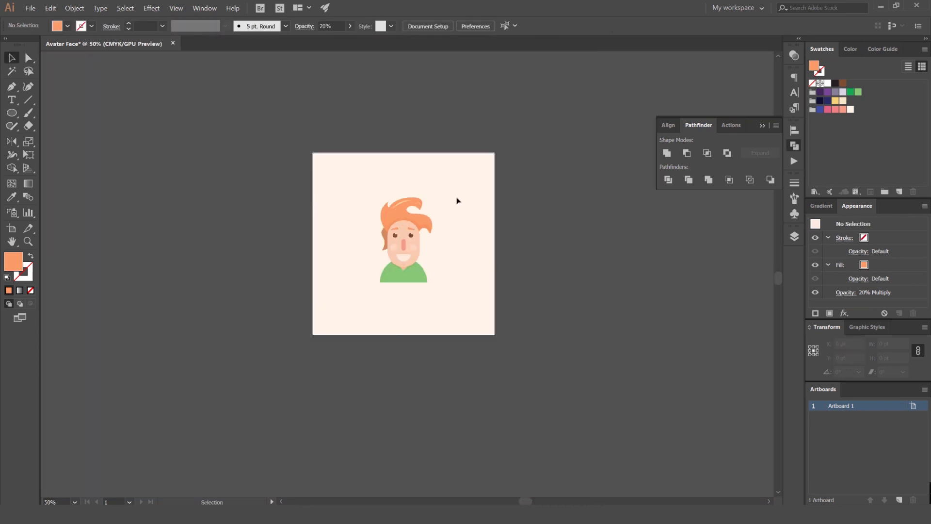
pyautogui.scroll(7, 390, 214)
pyautogui.scroll(-4, 279, 158)
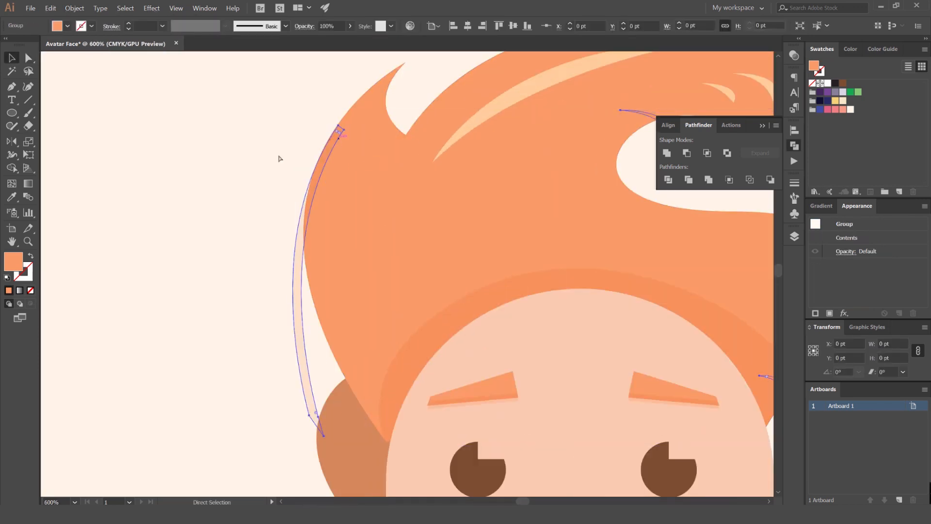
pyautogui.moveTo(322, 145); pyautogui.dragTo(396, 111)
pyautogui.scroll(4, 391, 139)
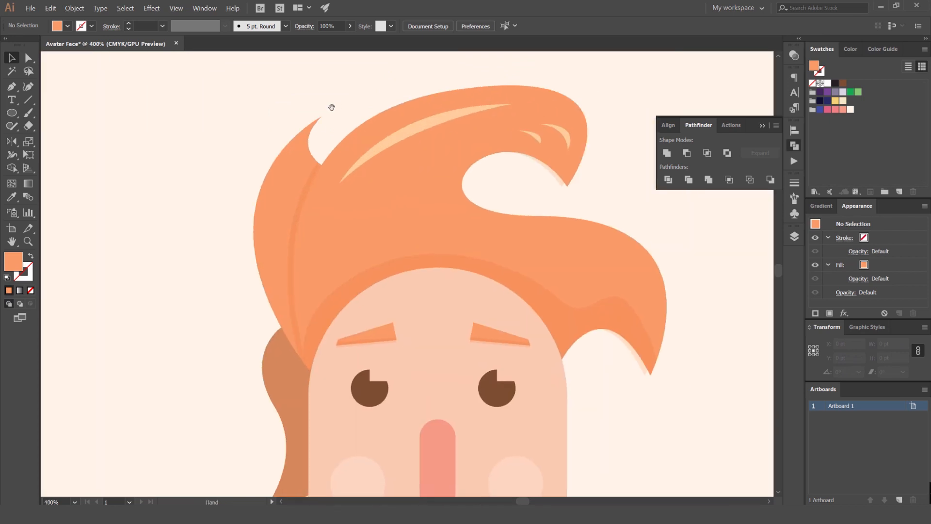
# - Draw the outer edge of a wavy highlight from the lower front hair up toward the curl's opening with the Pen tool
pyautogui.press('p')
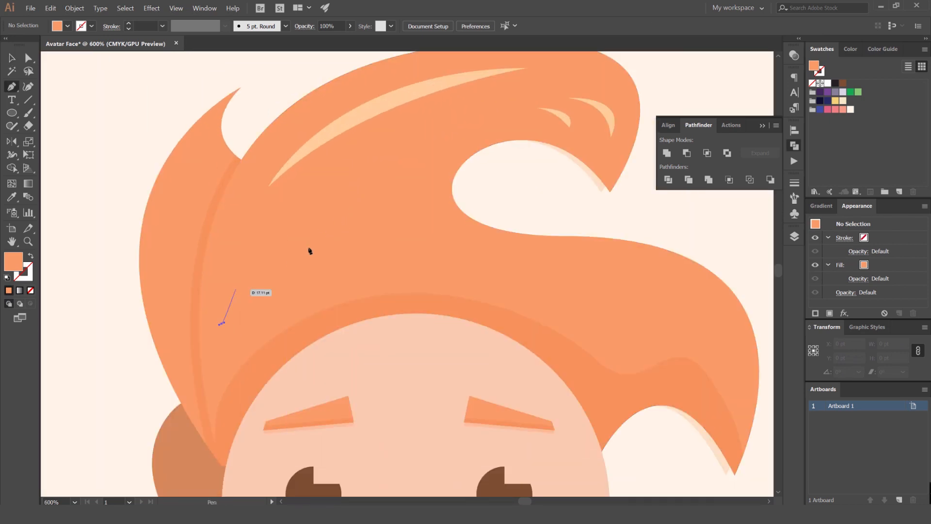
pyautogui.moveTo(319, 243); pyautogui.dragTo(414, 246)
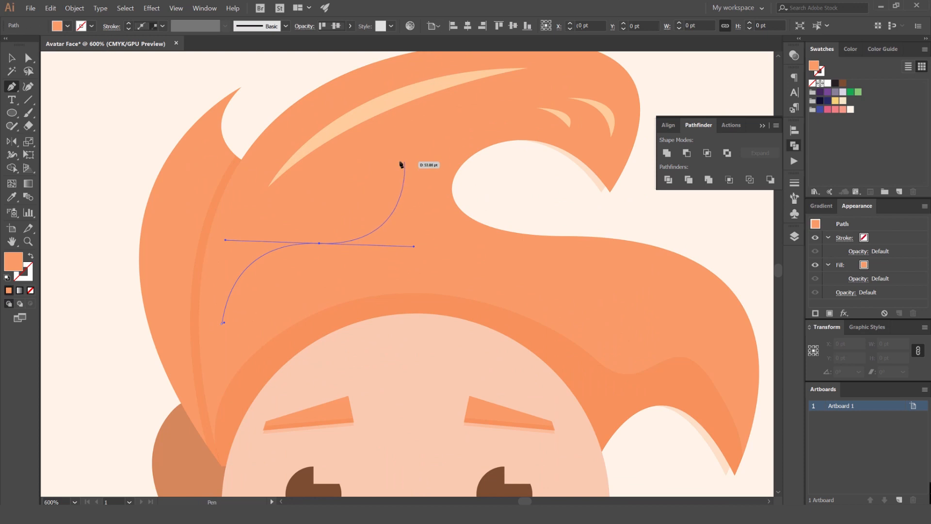
pyautogui.moveTo(389, 151); pyautogui.dragTo(446, 125)
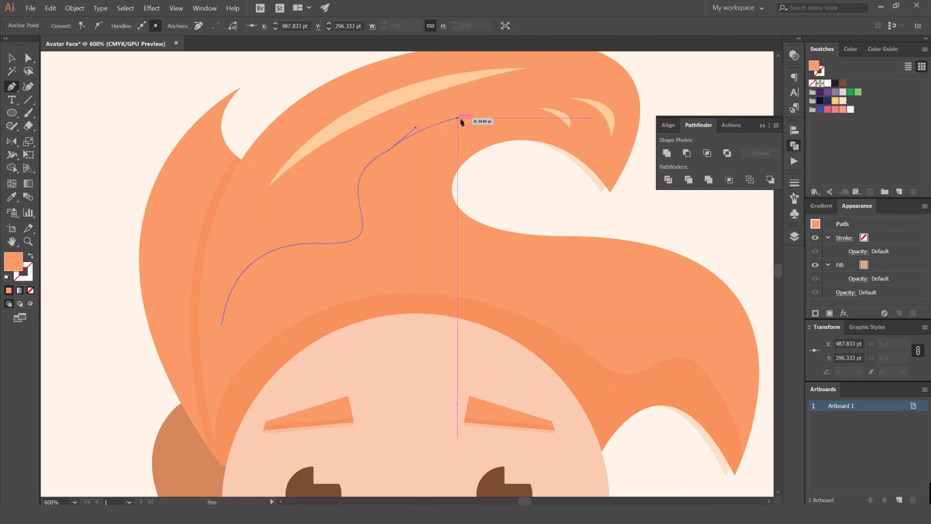
pyautogui.click(442, 153)
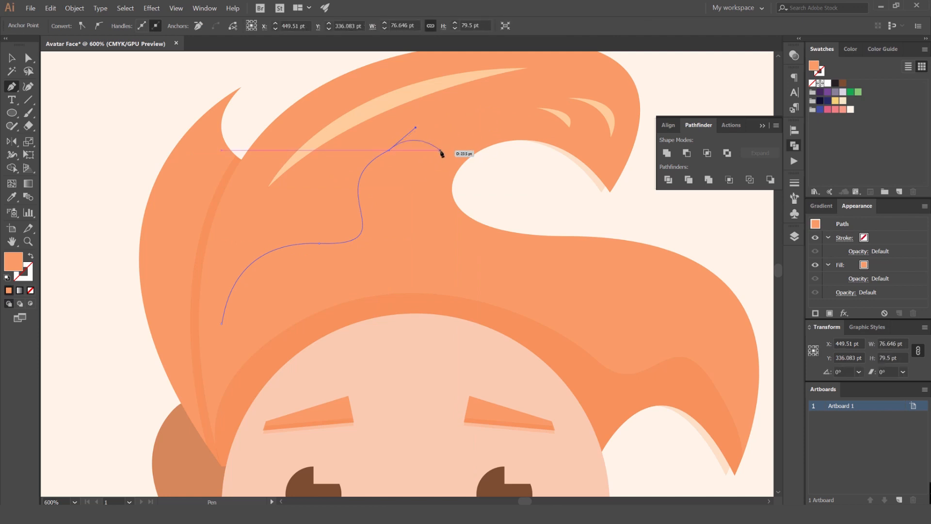
pyautogui.moveTo(385, 174); pyautogui.dragTo(378, 225)
pyautogui.hotkey('ctrl', 'z')
pyautogui.hotkey('ctrl', 'z')
pyautogui.hotkey('ctrl', 'z')
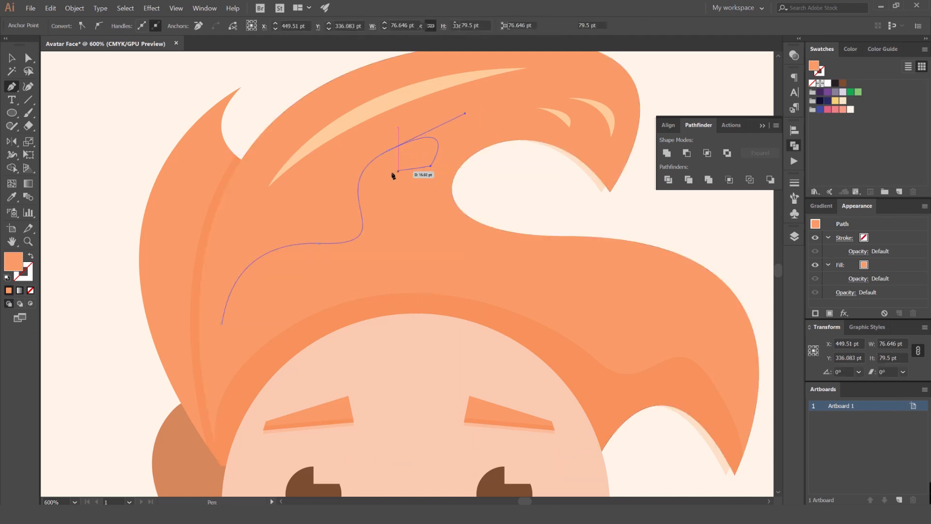
pyautogui.hotkey('ctrl', 'z')
pyautogui.hotkey('ctrl', 'z')
# - Close the wavy highlight with a matching inner curve and copy the long highlight's appearance onto it
pyautogui.moveTo(345, 233); pyautogui.dragTo(350, 236)
pyautogui.moveTo(331, 277); pyautogui.dragTo(205, 298)
pyautogui.hotkey('ctrl', 'z')
pyautogui.moveTo(326, 258); pyautogui.dragTo(202, 276)
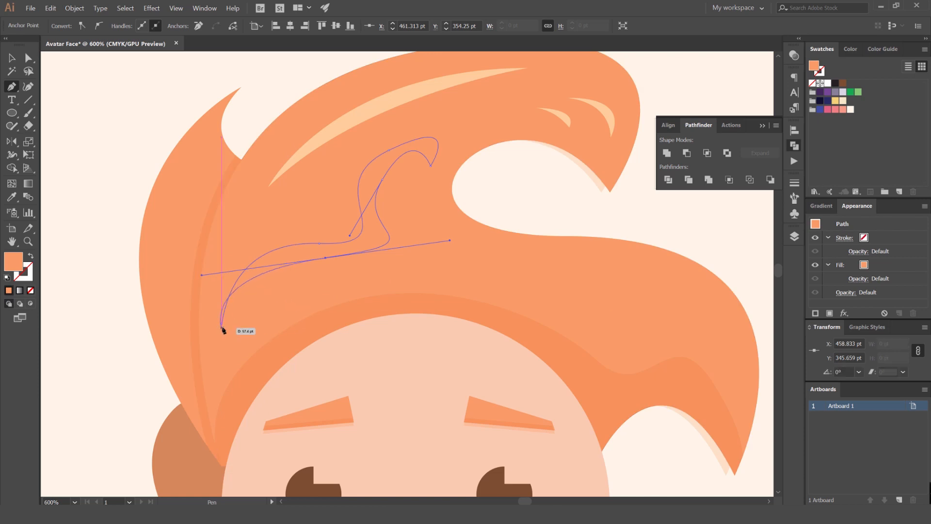
pyautogui.moveTo(222, 323); pyautogui.dragTo(250, 257)
pyautogui.press('v')
pyautogui.press('i')
pyautogui.click(337, 116)
pyautogui.press('v')
pyautogui.click(283, 88)
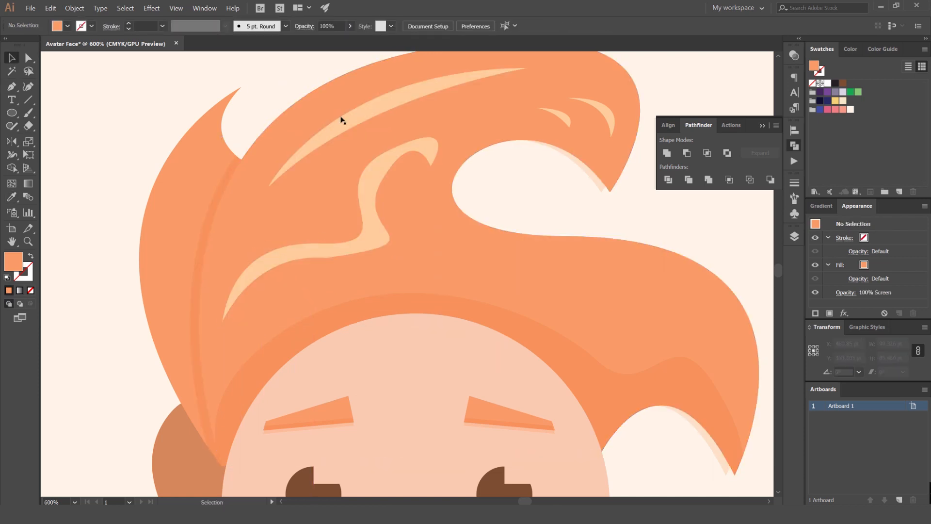
# - Check the wavy highlight against the rest of the hair on the full portrait and up close
pyautogui.scroll(1, 342, 120)
pyautogui.scroll(-4, 390, 148)
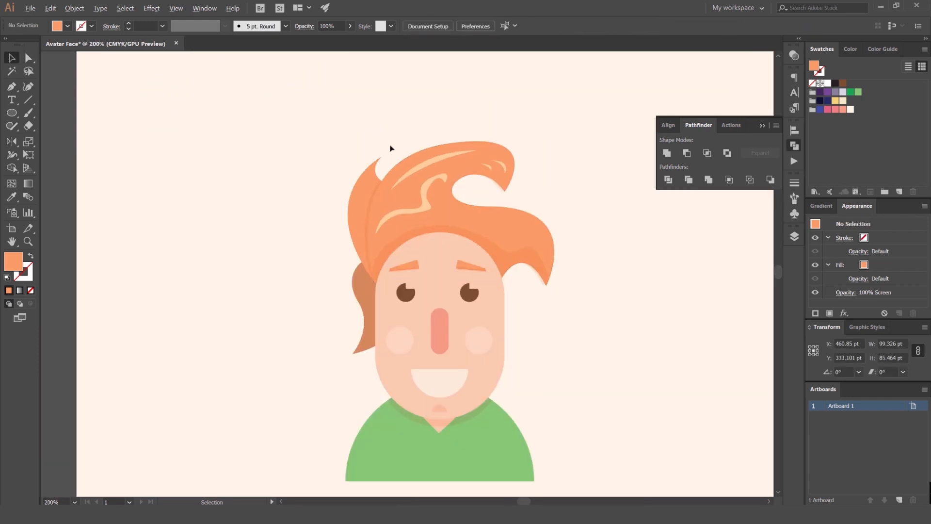
pyautogui.scroll(-3, 391, 148)
pyautogui.scroll(4, 415, 146)
pyautogui.click(399, 182)
pyautogui.moveTo(410, 183); pyautogui.dragTo(414, 191)
pyautogui.click(539, 197)
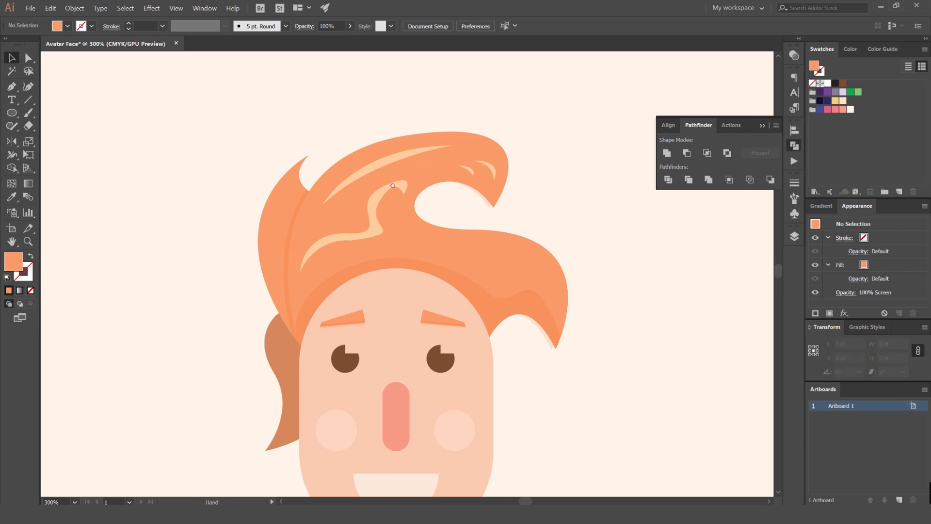
pyautogui.scroll(-4, 393, 186)
pyautogui.scroll(5, 443, 162)
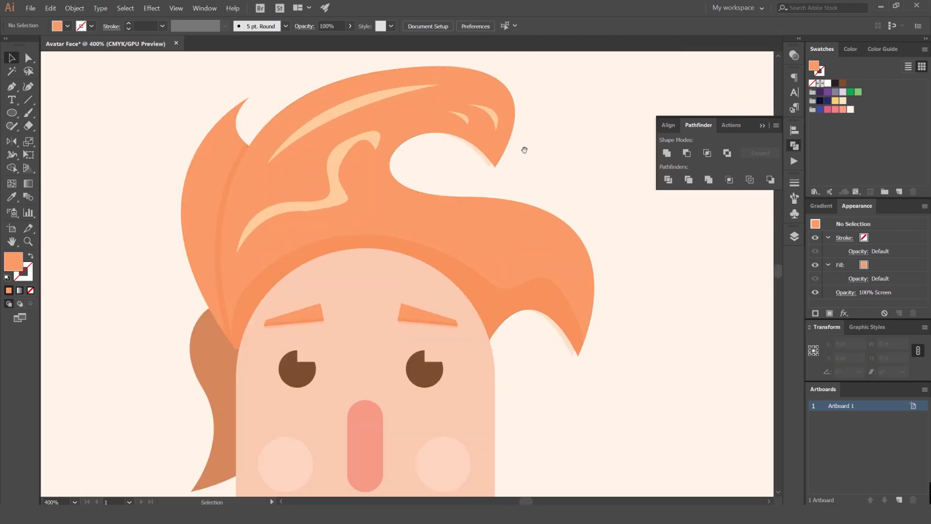
pyautogui.scroll(-5, 525, 150)
pyautogui.scroll(5, 481, 161)
# - Draw a long tapered highlight along the upper edge of the lower hair lock and give it the existing highlight's appearance
pyautogui.press('p')
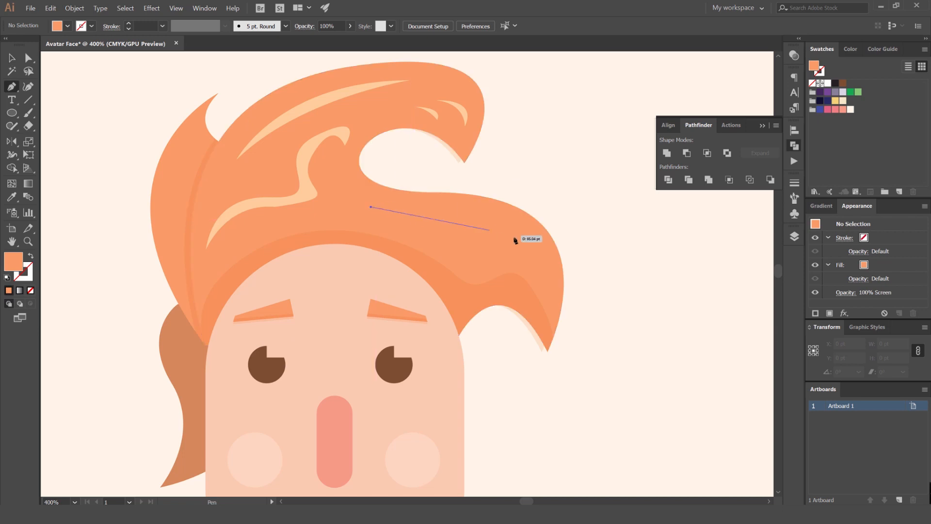
pyautogui.moveTo(553, 270); pyautogui.dragTo(563, 345)
pyautogui.click(553, 270)
pyautogui.moveTo(371, 206); pyautogui.dragTo(209, 209)
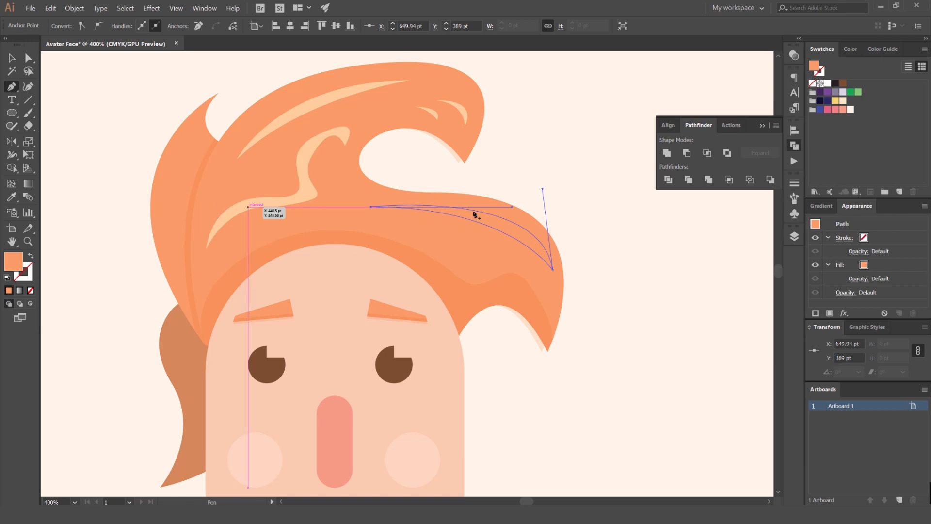
pyautogui.press('v')
pyautogui.press('i')
pyautogui.click(350, 91)
pyautogui.press('v')
pyautogui.click(580, 135)
pyautogui.scroll(-2, 562, 186)
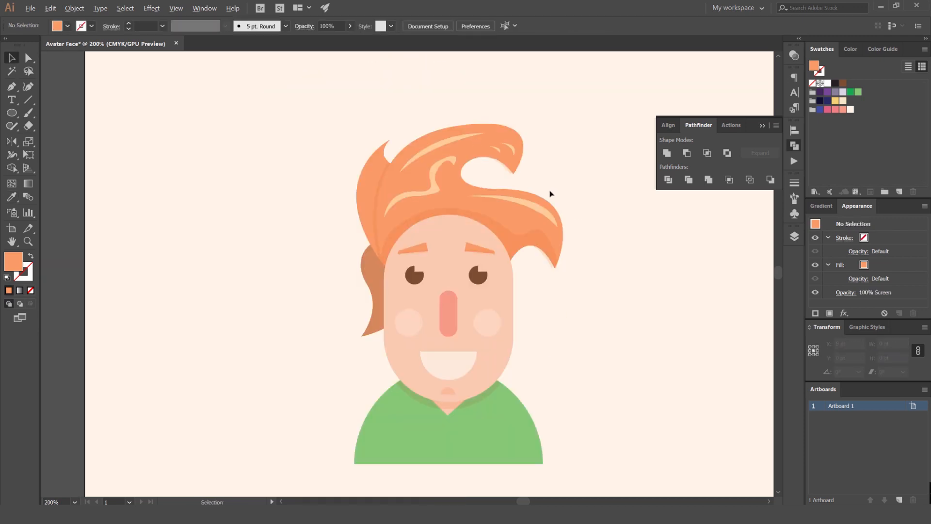
# - Draw a smaller curved highlight below the lower lock's long highlight and copy that highlight's appearance onto it
pyautogui.scroll(2, 550, 194)
pyautogui.press('p')
pyautogui.click(399, 184)
pyautogui.click(497, 240)
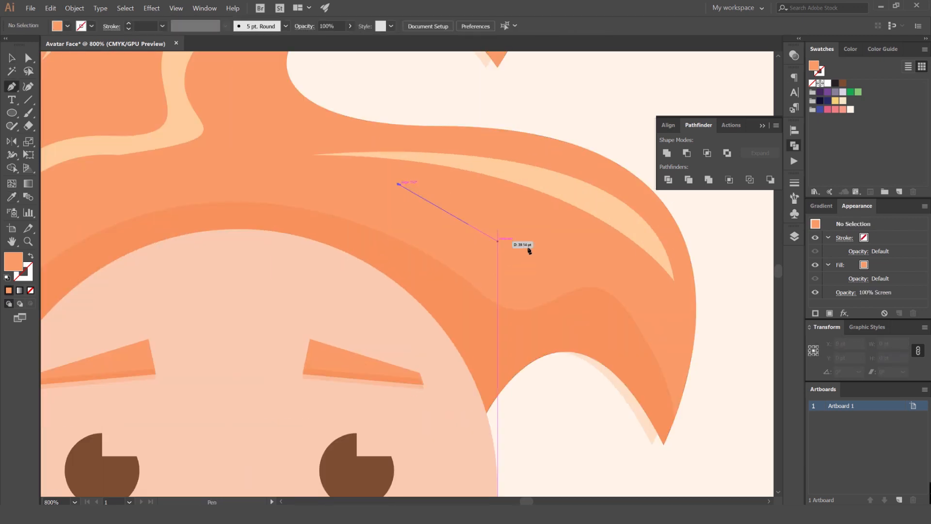
pyautogui.moveTo(443, 275); pyautogui.dragTo(440, 278)
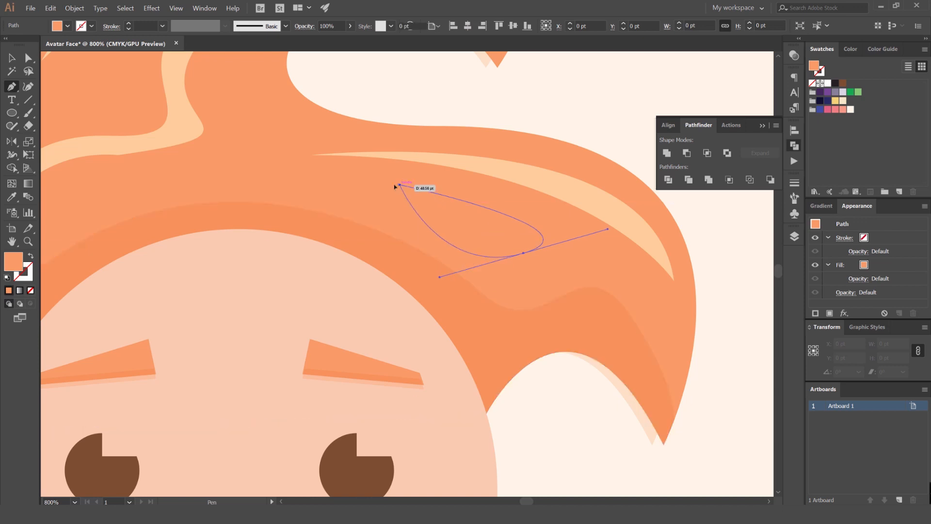
pyautogui.click(522, 253)
pyautogui.moveTo(405, 192); pyautogui.dragTo(503, 230)
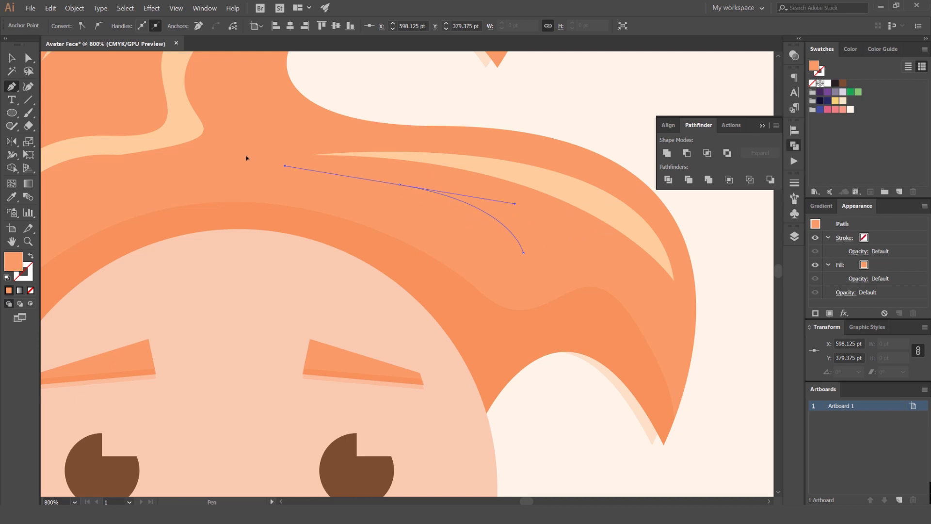
pyautogui.press('i')
pyautogui.click(574, 193)
pyautogui.press('v')
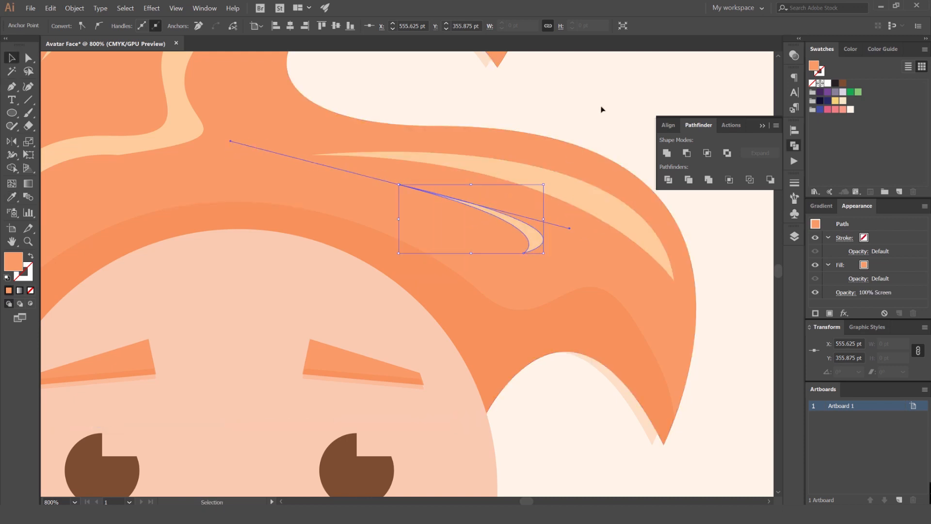
pyautogui.click(601, 108)
# - Move the small highlight closer to the long one and adjust its curve handles to make its rounded end fuller
pyautogui.scroll(-6, 580, 138)
pyautogui.scroll(7, 576, 144)
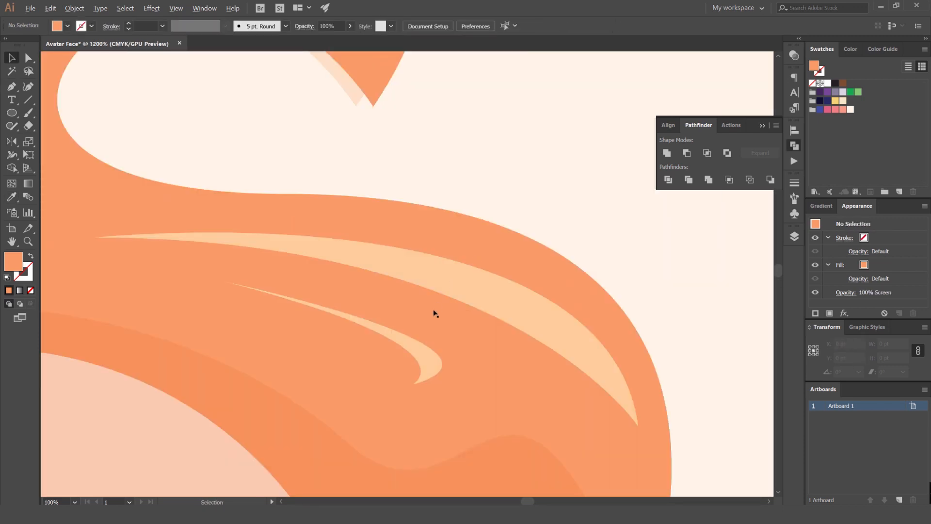
pyautogui.moveTo(450, 344); pyautogui.dragTo(460, 339)
pyautogui.press('a')
pyautogui.click(443, 377)
pyautogui.moveTo(443, 376); pyautogui.dragTo(469, 371)
pyautogui.hotkey('ctrl', 'z')
pyautogui.moveTo(512, 340)
pyautogui.mouseDown()
pyautogui.moveTo(488, 340)
pyautogui.moveTo(503, 345)
pyautogui.mouseUp()
pyautogui.click(443, 378)
pyautogui.moveTo(570, 340); pyautogui.dragTo(595, 335)
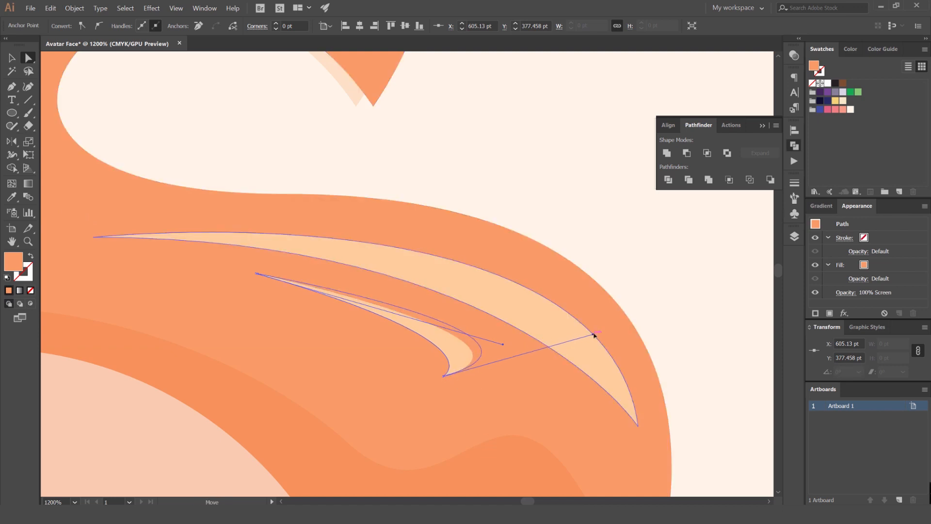
pyautogui.press('v')
pyautogui.click(621, 286)
# - Review the finished hair highlights on the full portrait and collapse the Pathfinder options
pyautogui.scroll(-3, 622, 286)
pyautogui.scroll(2, 561, 312)
pyautogui.click(589, 311)
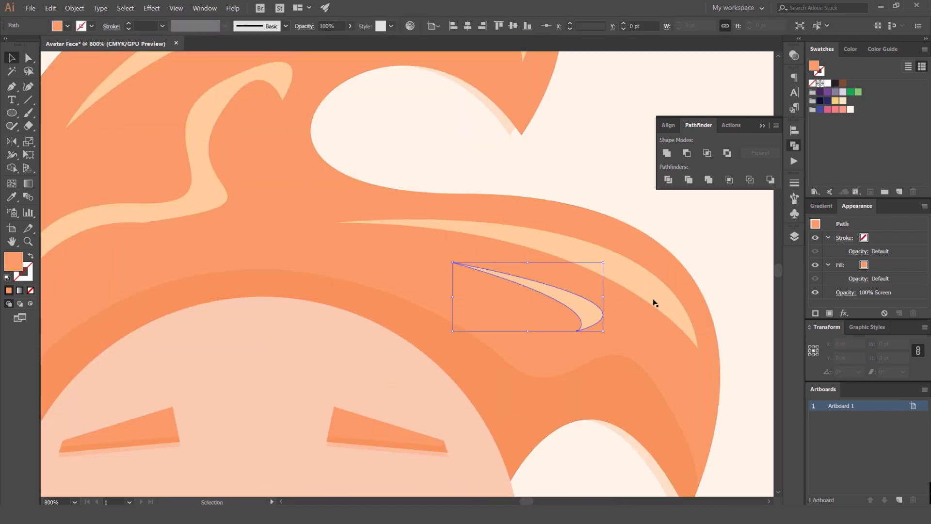
pyautogui.hotkey('ctrl', 'shift', 'a')
pyautogui.scroll(-8, 717, 263)
pyautogui.scroll(4, 561, 268)
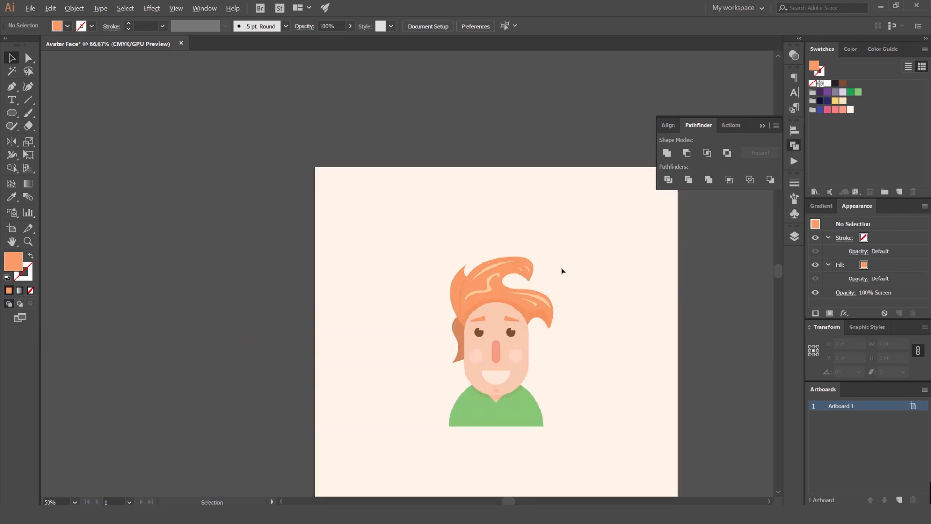
pyautogui.scroll(2, 503, 188)
pyautogui.moveTo(484, 172); pyautogui.dragTo(557, 118)
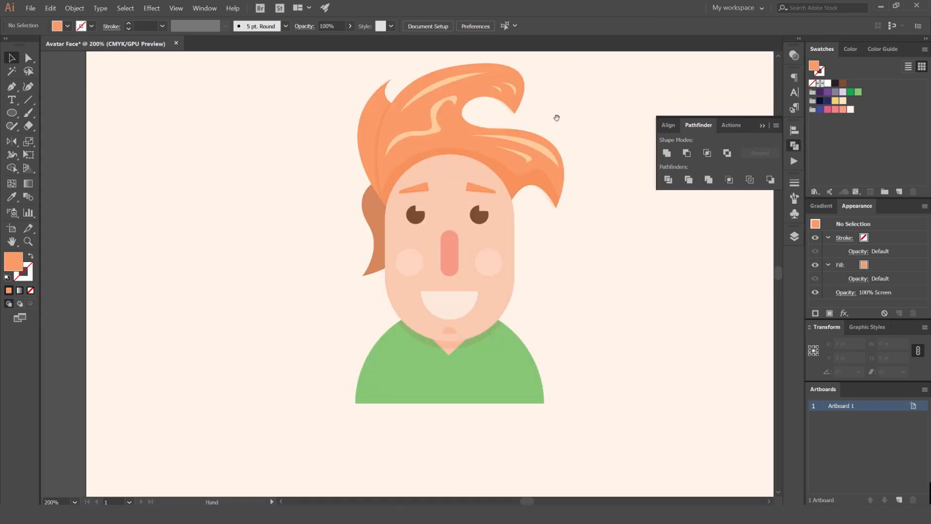
pyautogui.scroll(-1, 639, 127)
pyautogui.moveTo(610, 103); pyautogui.dragTo(498, 121)
pyautogui.click(795, 145)
pyautogui.scroll(-2, 601, 137)
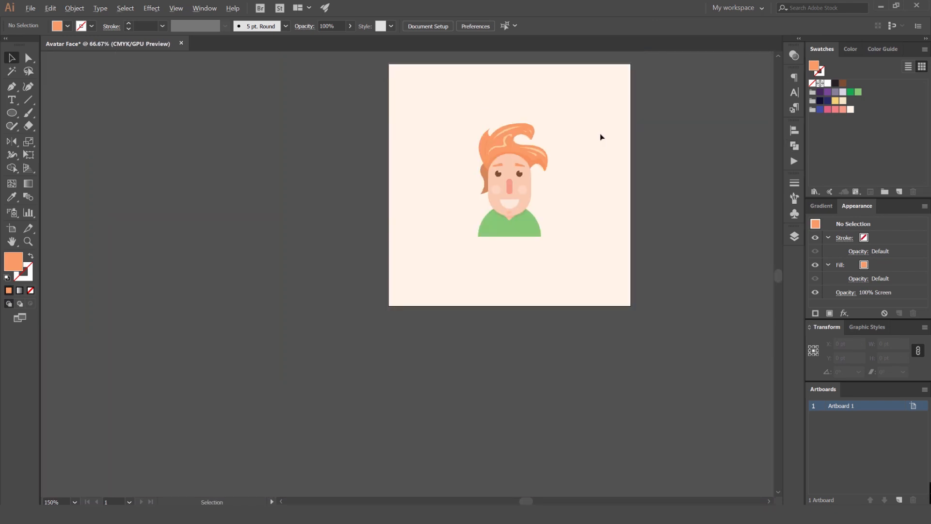
pyautogui.scroll(2, 585, 145)
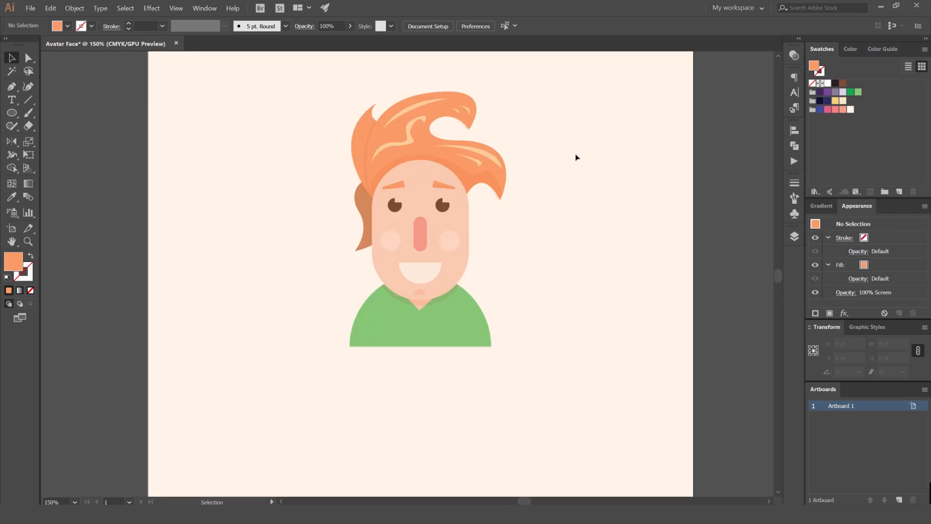
# - Draw a small circle at the face's side edge for an ear and give it the face's skin colour
pyautogui.scroll(3, 467, 201)
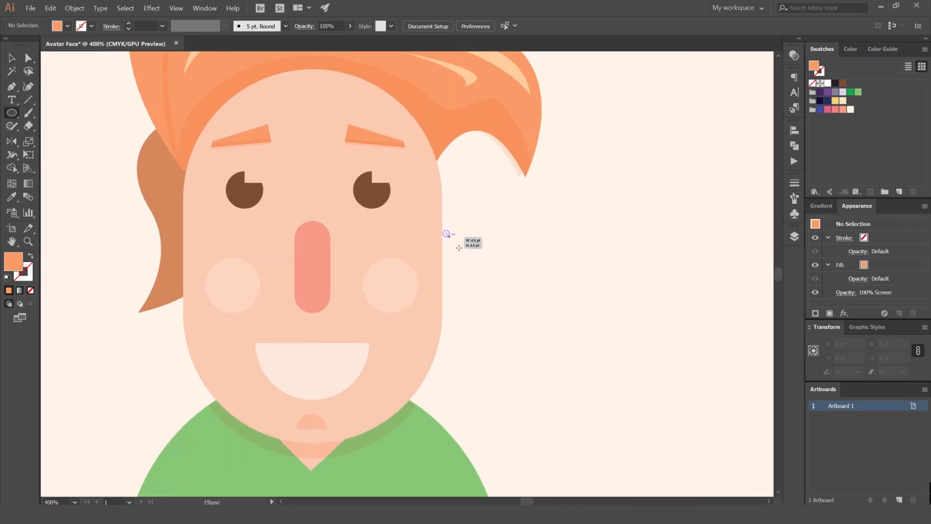
pyautogui.moveTo(469, 258); pyautogui.dragTo(469, 257)
pyautogui.press('v')
pyautogui.press('i')
pyautogui.click(430, 186)
pyautogui.press('v')
# - Move the ear circle up so it straddles the face's edge just below eye level
pyautogui.click(453, 190)
pyautogui.click(459, 235)
pyautogui.click(492, 205)
pyautogui.scroll(2, 453, 227)
pyautogui.click(452, 235)
pyautogui.moveTo(487, 194); pyautogui.dragTo(470, 177)
pyautogui.click(502, 196)
pyautogui.scroll(-2, 528, 198)
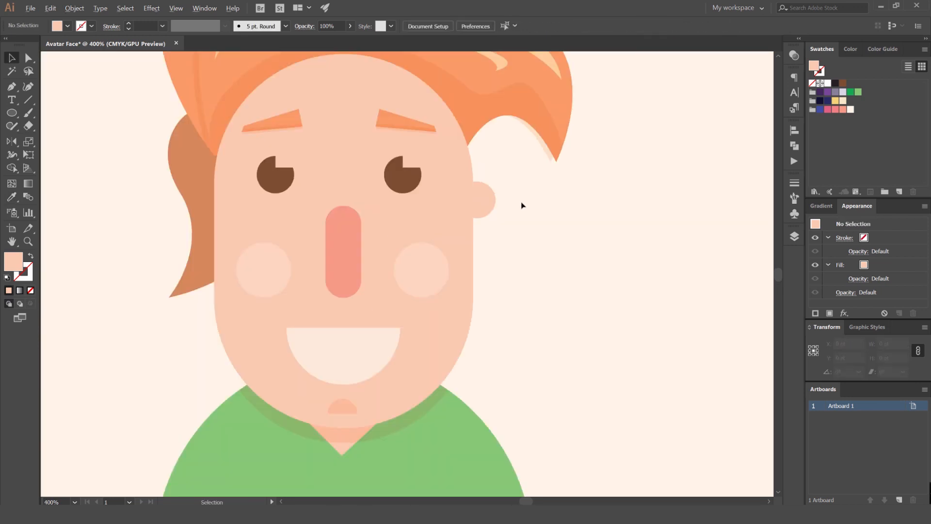
# - Place a matching ear circle at the opposite edge of the face, level with the first ear
pyautogui.moveTo(273, 199); pyautogui.dragTo(214, 201)
pyautogui.click(547, 205)
pyautogui.click(207, 209)
pyautogui.click(507, 191)
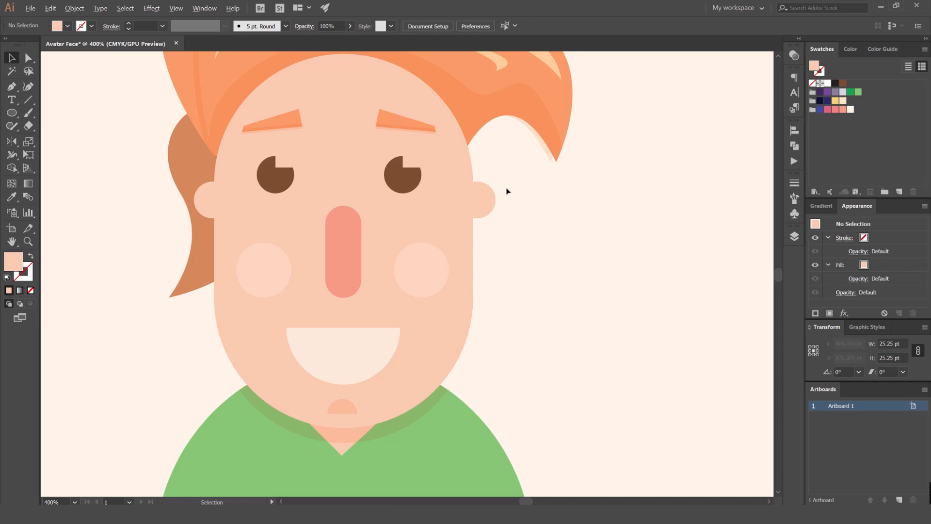
# - Show the Colour layer so that its palette circles are available beside the portrait
pyautogui.scroll(-2, 506, 190)
pyautogui.click(497, 195)
pyautogui.keyDown('shift'); pyautogui.click(356, 193); pyautogui.keyUp('shift')
pyautogui.moveTo(695, 185); pyautogui.dragTo(491, 216)
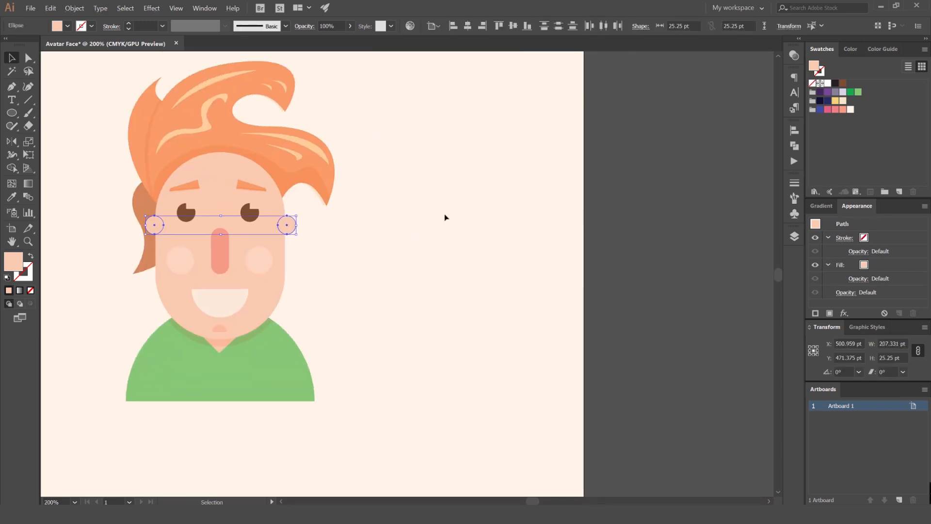
pyautogui.hotkey('ctrl', 'alt', '2')
pyautogui.hotkey('ctrl', 'shift', 'a')
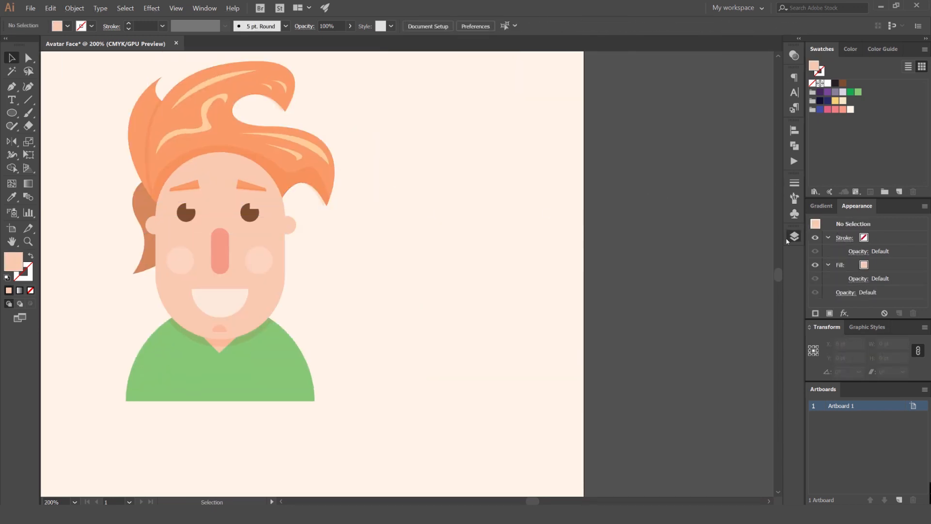
pyautogui.click(793, 238)
pyautogui.click(663, 259)
pyautogui.moveTo(375, 128); pyautogui.dragTo(526, 130)
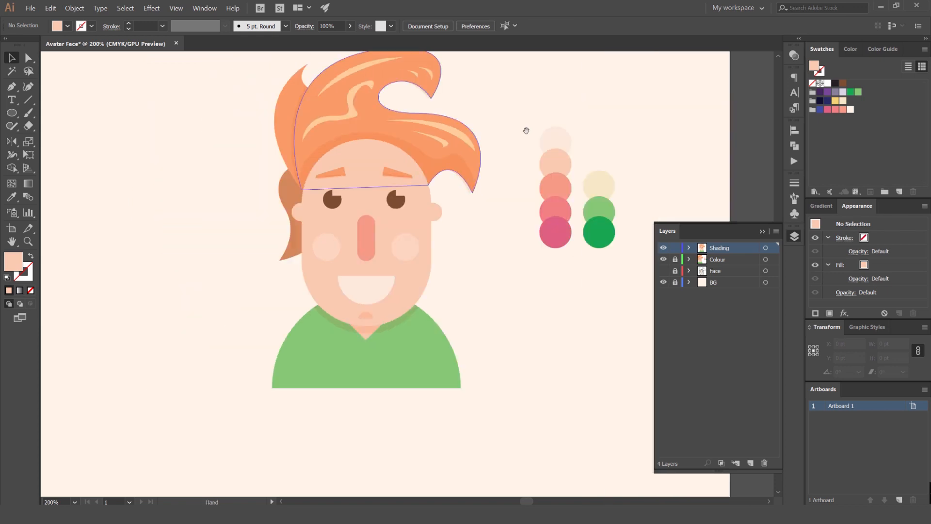
# - Try giving both ear circles the salmon colour sampled from the palette, and undo the recolouring
pyautogui.click(297, 213)
pyautogui.keyDown('shift'); pyautogui.click(435, 206); pyautogui.keyUp('shift')
pyautogui.press('o')
pyautogui.press('i')
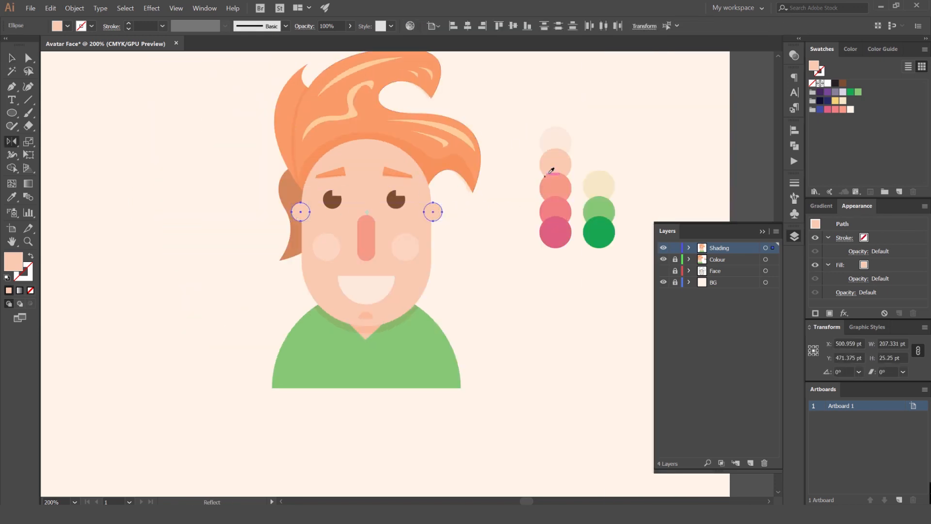
pyautogui.click(556, 175)
pyautogui.press('v')
pyautogui.click(505, 183)
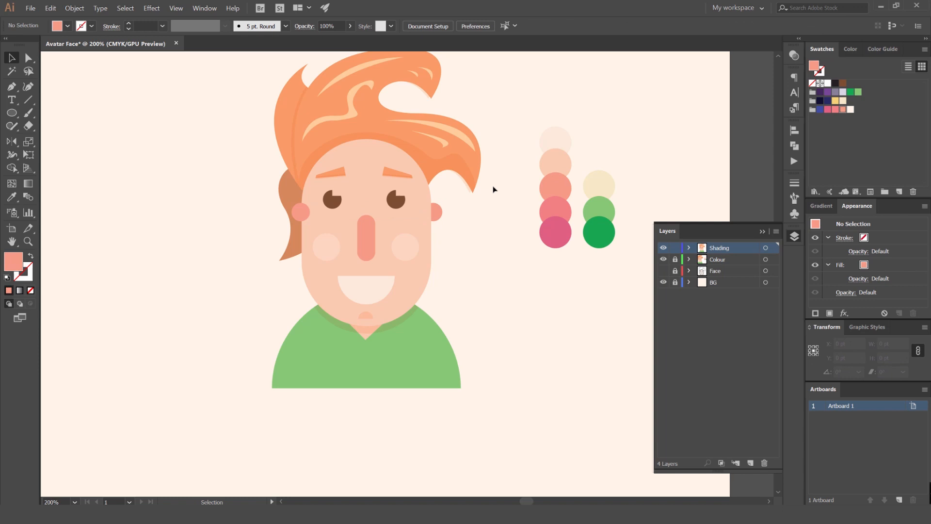
pyautogui.hotkey('ctrl', 'z')
# - Mix a slightly darker fill for both ears: cyan 0, magenta 28, yellow 28 and black 3 percent
pyautogui.scroll(1, 428, 228)
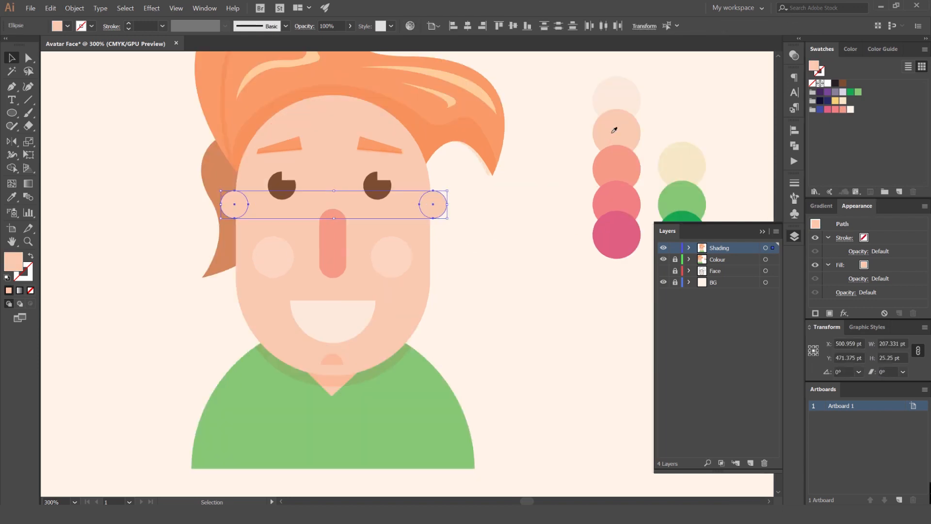
pyautogui.click(884, 49)
pyautogui.click(851, 49)
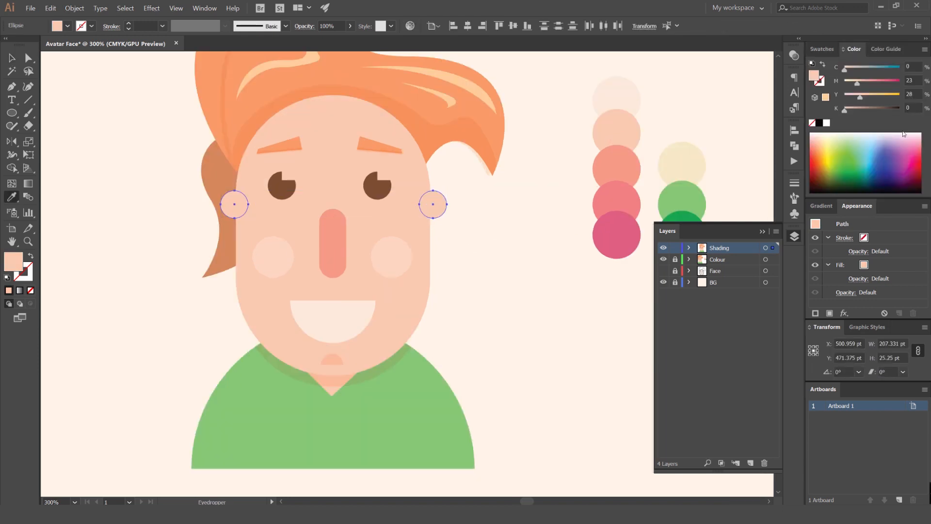
pyautogui.scroll(10, 911, 109)
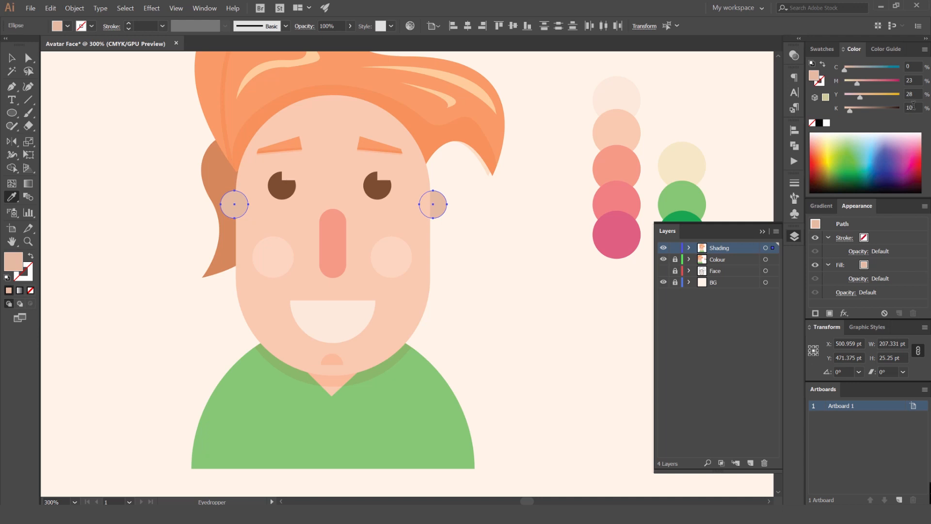
pyautogui.scroll(-10, 912, 107)
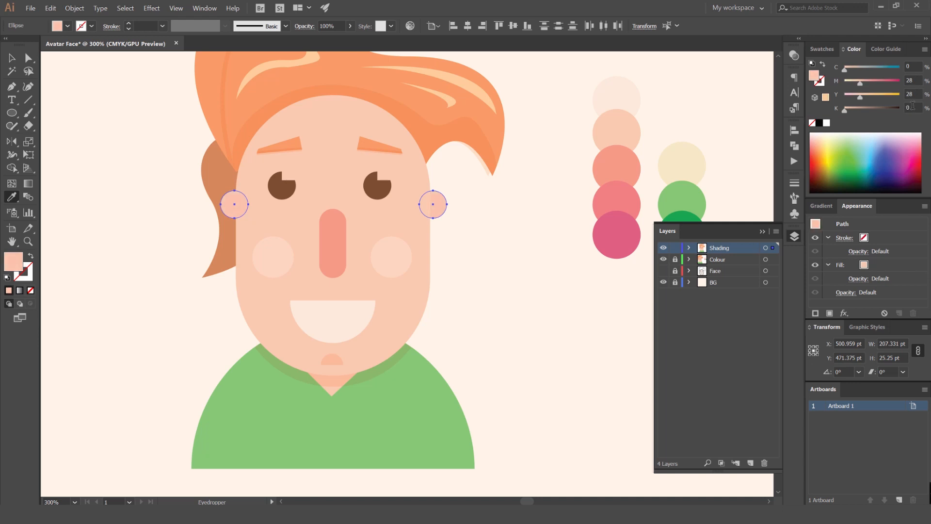
pyautogui.press('v')
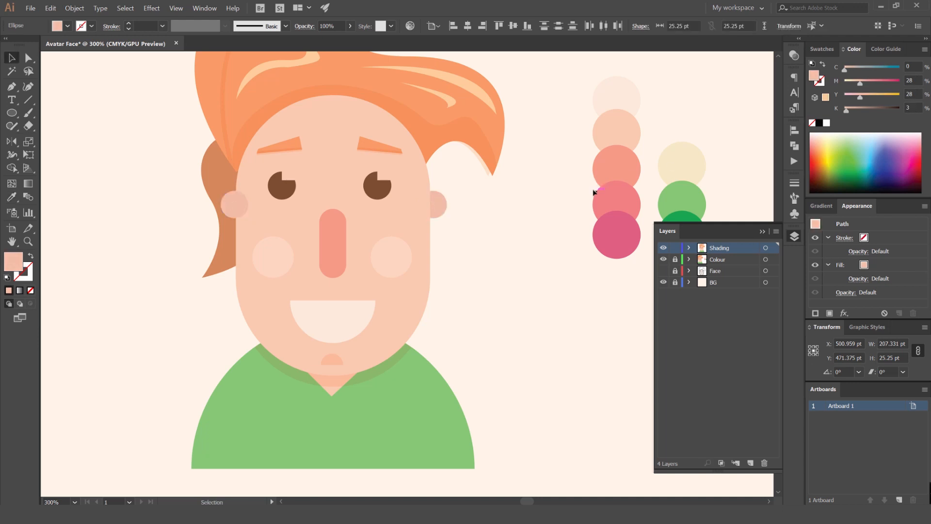
# - Send the ear on the back-hair side behind the face so only its outer part shows
pyautogui.click(251, 199)
pyautogui.click(242, 209)
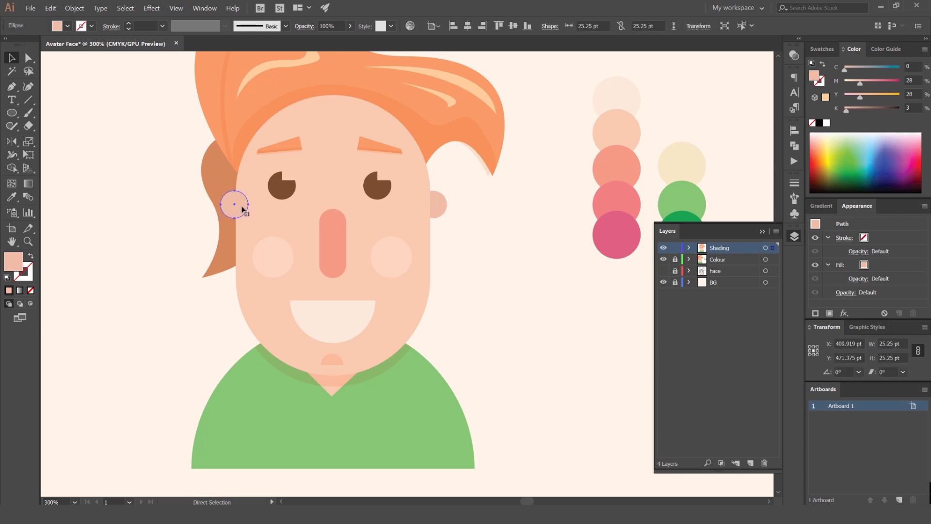
pyautogui.click(493, 229)
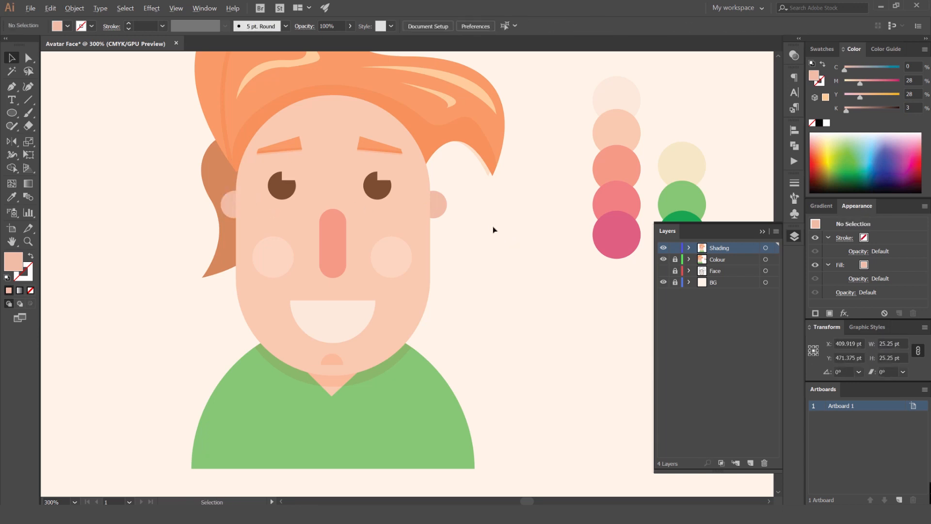
# - Draw a small four-pointed star about 9 pt wide inside the ear on the side away from the back hair
pyautogui.scroll(-4, 493, 208)
pyautogui.scroll(8, 505, 214)
pyautogui.scroll(6, 580, 221)
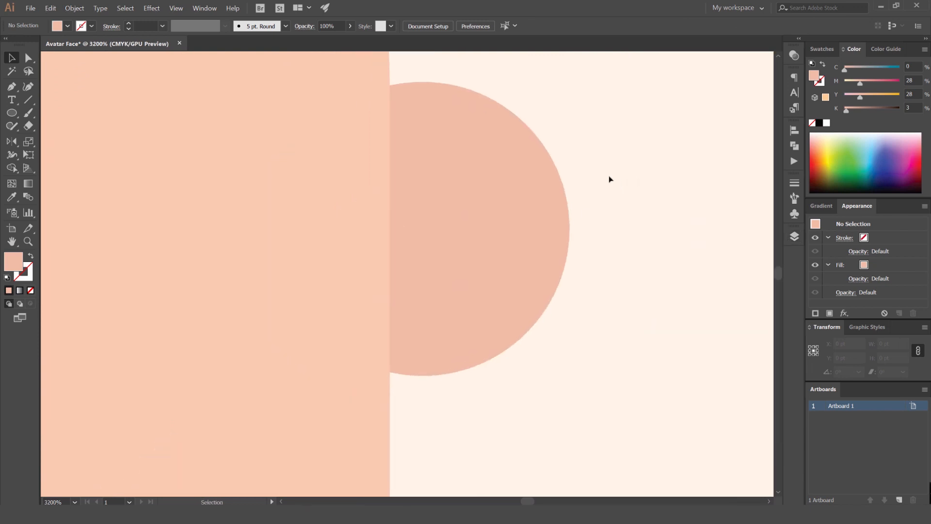
pyautogui.click(497, 179)
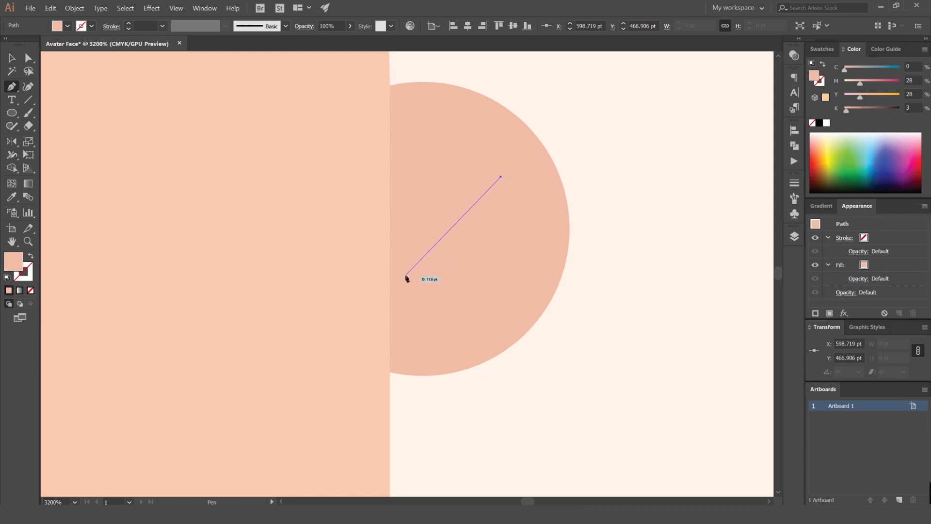
pyautogui.hotkey('ctrl', 'z')
pyautogui.moveTo(11, 113); pyautogui.dragTo(73, 160)
pyautogui.moveTo(460, 212); pyautogui.dragTo(540, 212)
pyautogui.moveTo(541, 133); pyautogui.dragTo(523, 145)
# - Set the star's blending mode to Multiply and its opacity to 30%
pyautogui.click(794, 55)
pyautogui.scroll(-2, 686, 69)
pyautogui.press('Tab')
pyautogui.write('30')
pyautogui.press('Return')
# - Rotate the star slightly and shift it toward the face, vertically centred on the ear
pyautogui.moveTo(514, 177)
pyautogui.mouseDown()
pyautogui.moveTo(500, 186)
pyautogui.moveTo(527, 187)
pyautogui.mouseUp()
pyautogui.moveTo(477, 224)
pyautogui.mouseDown()
pyautogui.moveTo(452, 232)
pyautogui.moveTo(473, 224)
pyautogui.mouseUp()
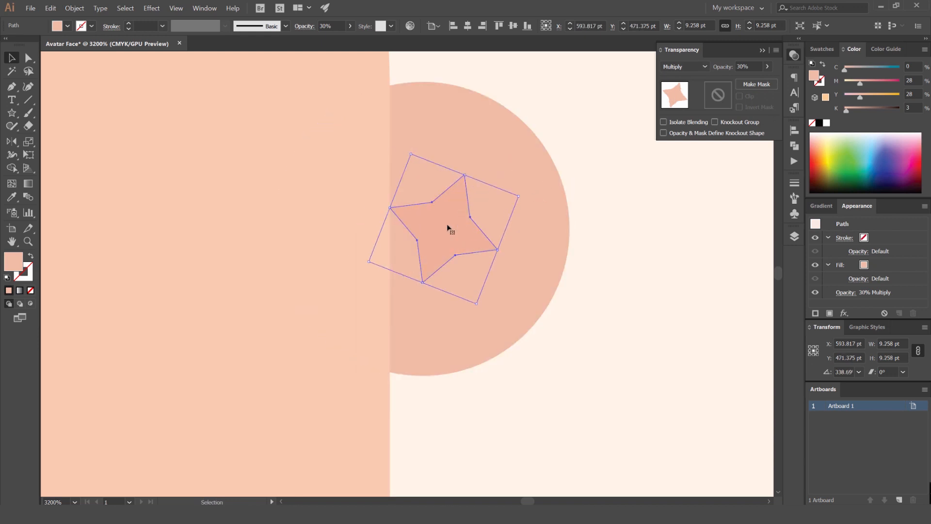
pyautogui.click(590, 172)
pyautogui.scroll(-3, 597, 170)
pyautogui.click(545, 194)
pyautogui.click(618, 178)
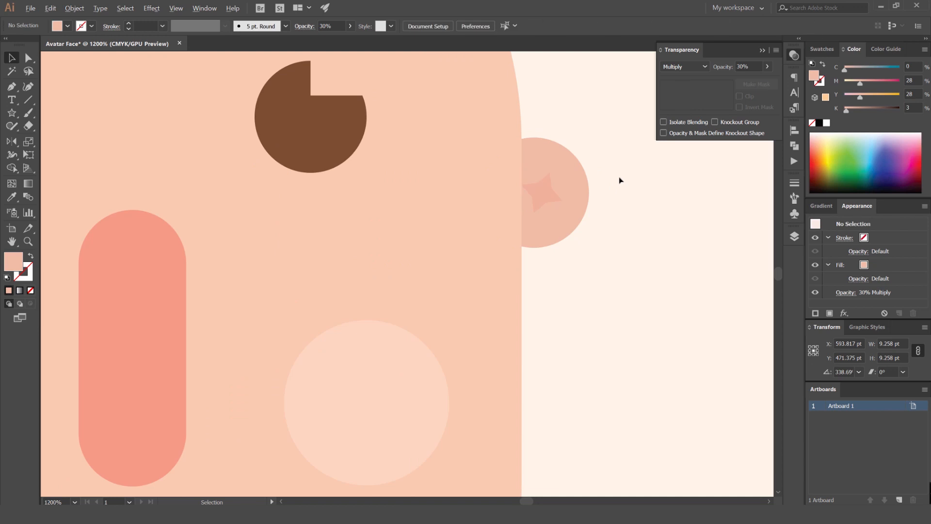
# - Place a copy of the star in the opposite ear, reduced to about 7 pt and rotated to about 45°
pyautogui.scroll(-3, 618, 178)
pyautogui.scroll(3, 605, 187)
pyautogui.scroll(-1, 600, 180)
pyautogui.moveTo(600, 180); pyautogui.dragTo(203, 180)
pyautogui.scroll(3, 202, 179)
pyautogui.moveTo(255, 139); pyautogui.dragTo(221, 160)
pyautogui.hotkey('ctrl', '-')
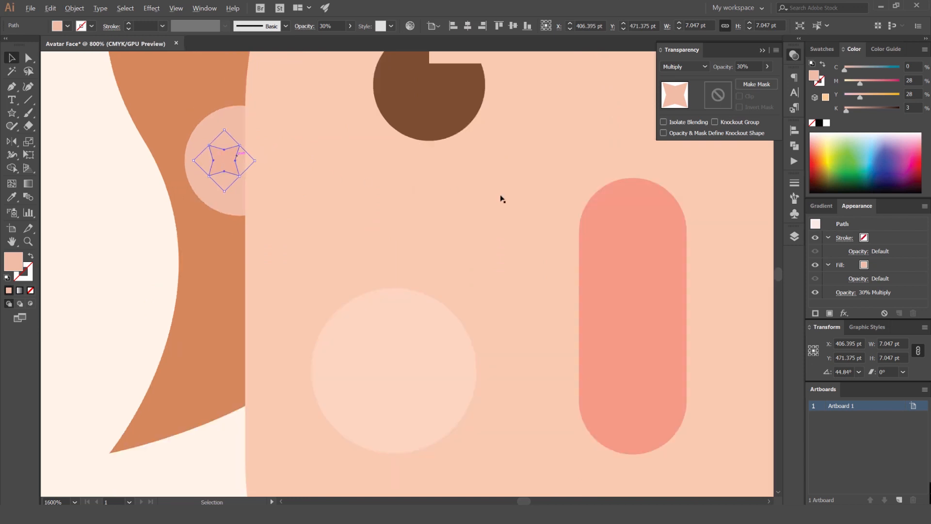
# - Examine the finished ears on the full portrait at several zoom levels
pyautogui.scroll(-4, 628, 250)
pyautogui.click(703, 228)
pyautogui.moveTo(705, 229); pyautogui.dragTo(568, 224)
pyautogui.scroll(-1, 548, 209)
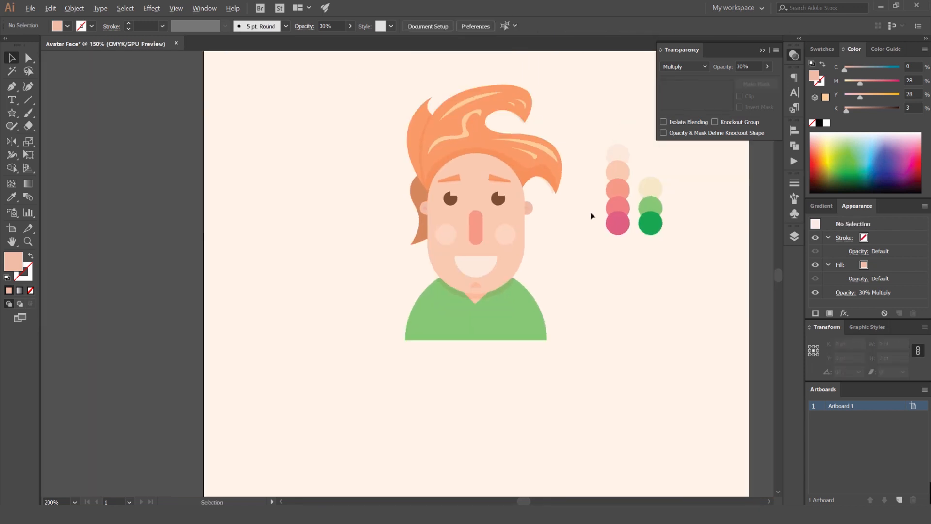
pyautogui.scroll(-2, 595, 213)
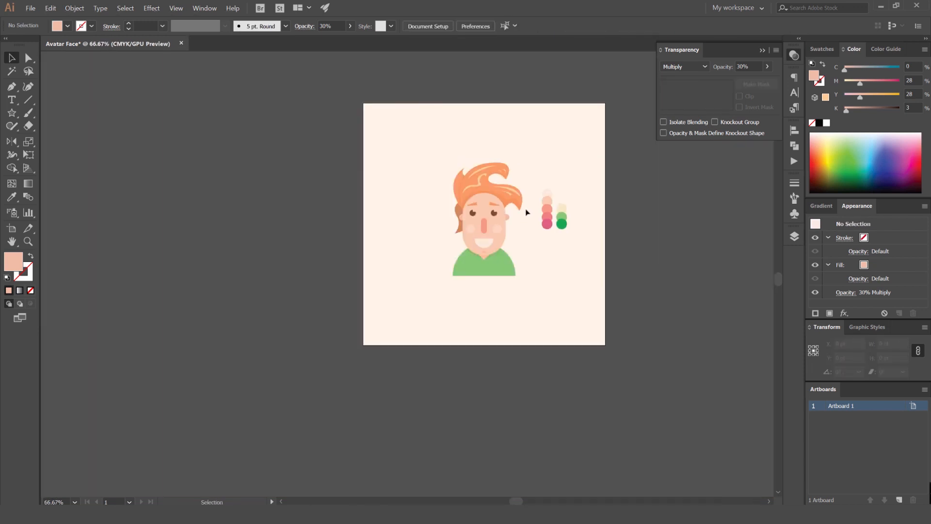
pyautogui.scroll(1, 569, 165)
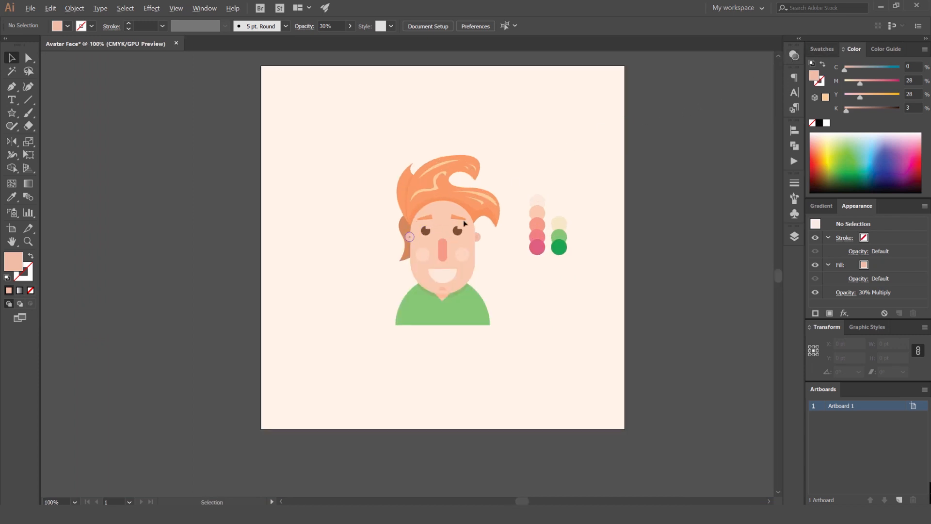
pyautogui.scroll(1, 464, 220)
pyautogui.scroll(-1, 541, 144)
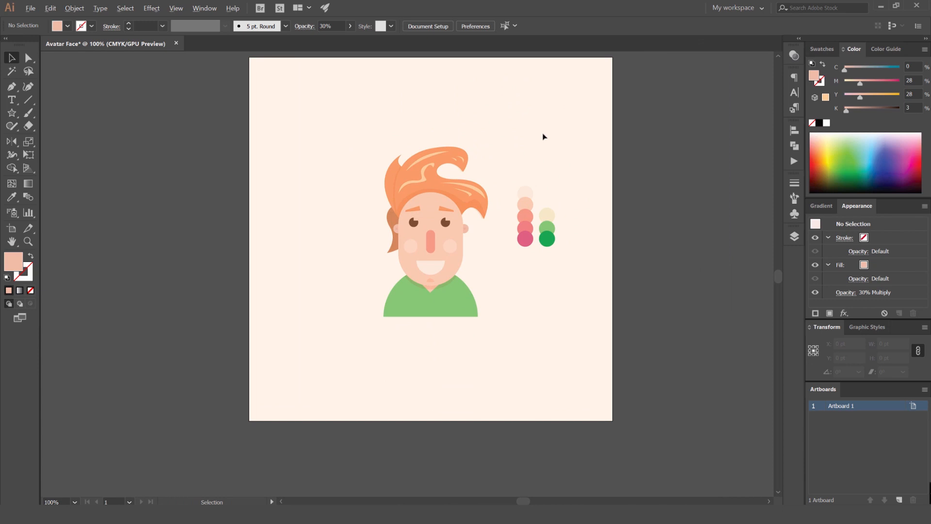
pyautogui.scroll(-1, 544, 137)
# - Toggle the visibility of the Shading and Colour layers to compare their artwork
pyautogui.click(794, 55)
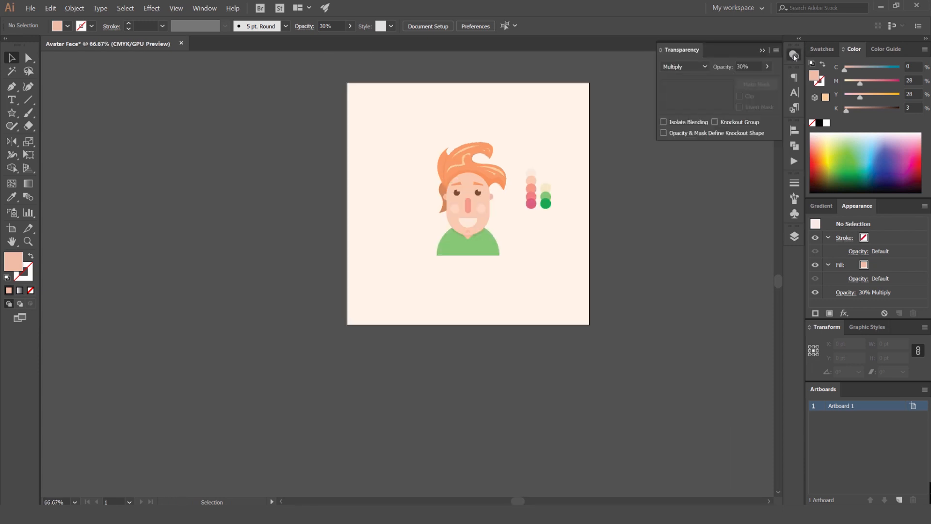
pyautogui.click(793, 236)
pyautogui.click(674, 248)
pyautogui.click(663, 248)
pyautogui.click(663, 248)
pyautogui.click(663, 260)
pyautogui.click(663, 263)
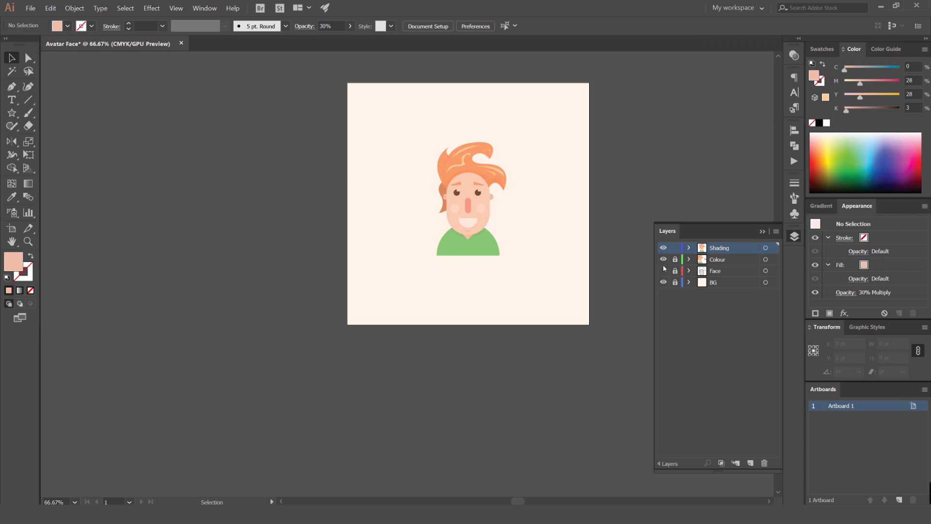
# - Hide the Colour and Shading layers and show the Face layer to view the original line art alone
pyautogui.click(663, 271)
pyautogui.click(663, 271)
pyautogui.click(663, 259)
pyautogui.click(663, 248)
pyautogui.click(663, 271)
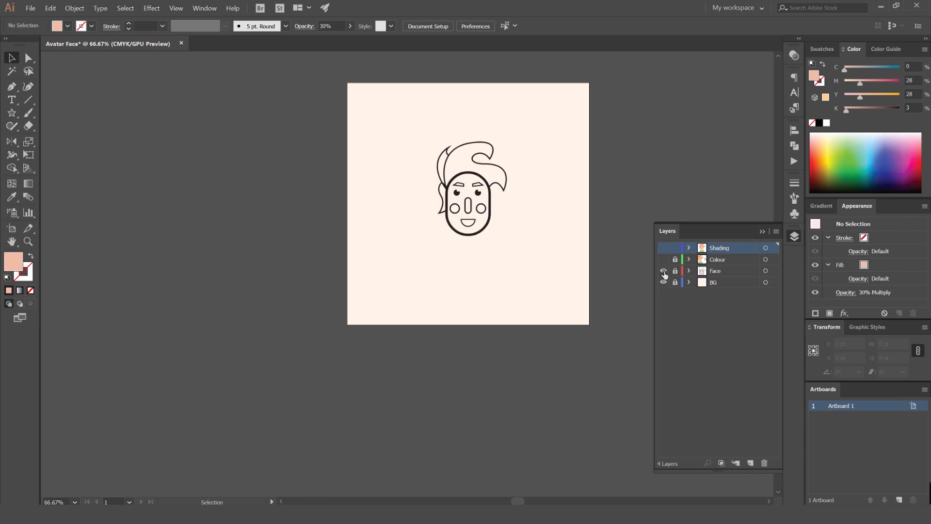
# - Hide the Face line art and show the Colour layer to view the flat coloured portrait at 100%
pyautogui.click(663, 272)
pyautogui.click(663, 259)
pyautogui.hotkey('ctrl', '1')
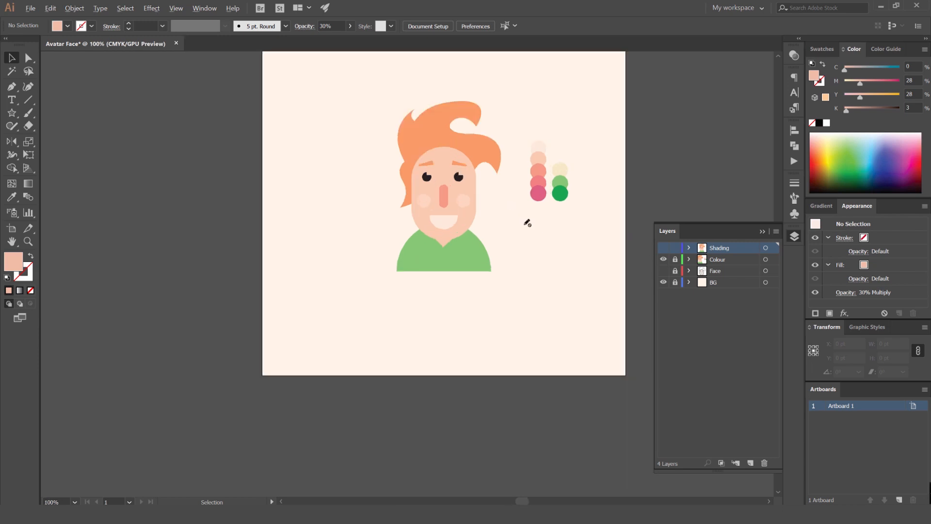
# - Switch the Shading layer on and off to compare the flat and shaded portraits, leaving it shown
pyautogui.click(663, 248)
pyautogui.click(663, 248)
pyautogui.click(663, 248)
pyautogui.click(664, 248)
pyautogui.click(664, 248)
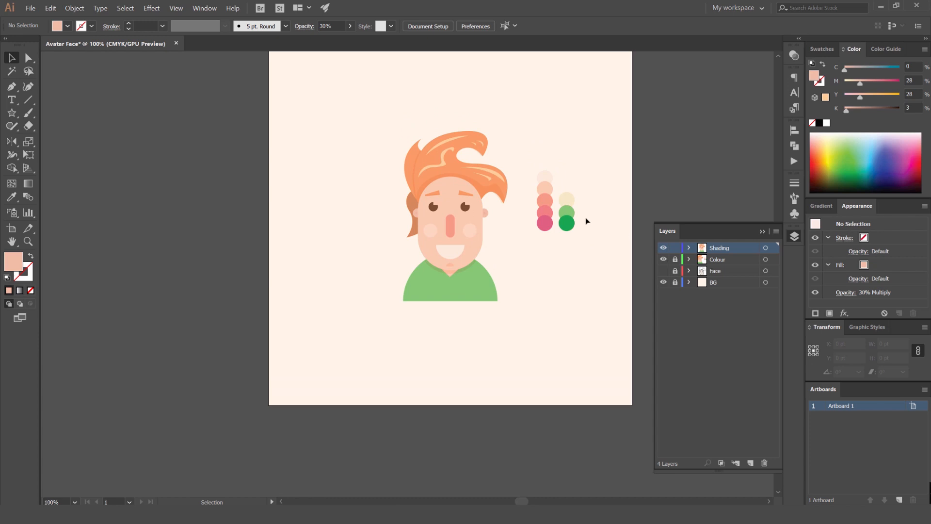